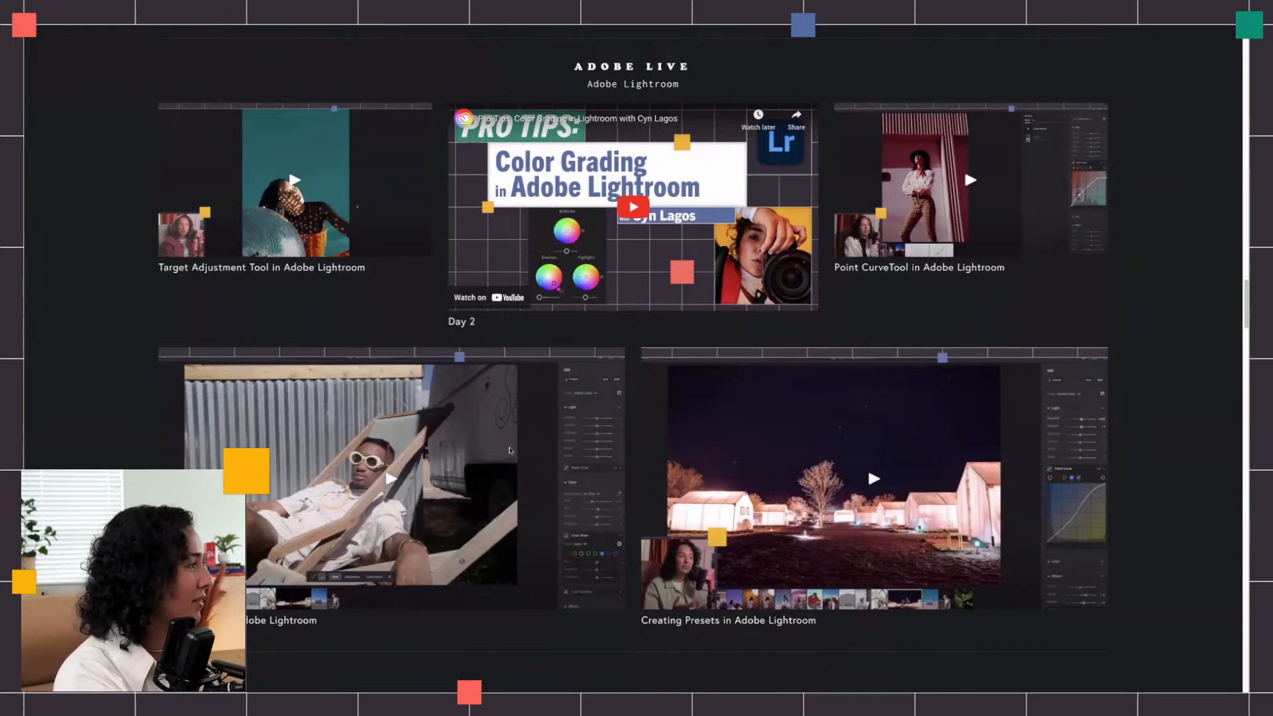
Step: Switch to Photoshop with Gradient-experiment-LIVE.psd and enlarge the view of its artboards to 100%
key("ctrl+Up")
left_click(548, 393)
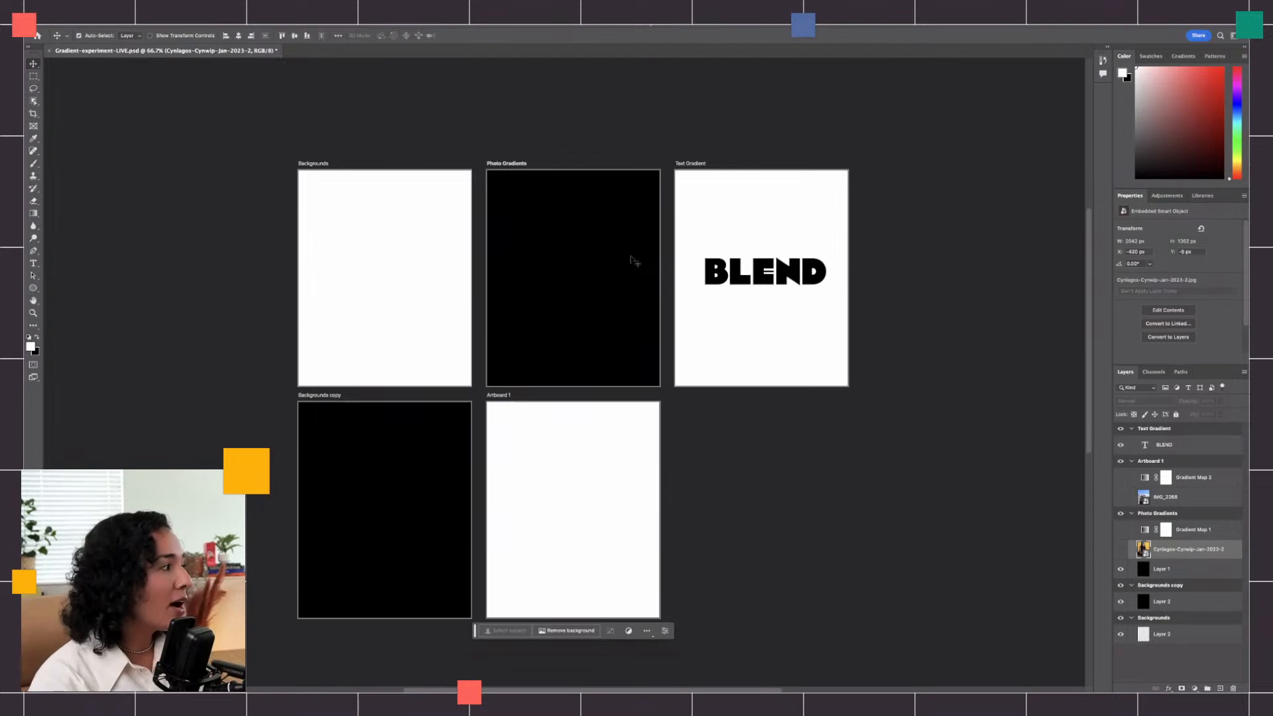
key("z")
left_click(412, 239)
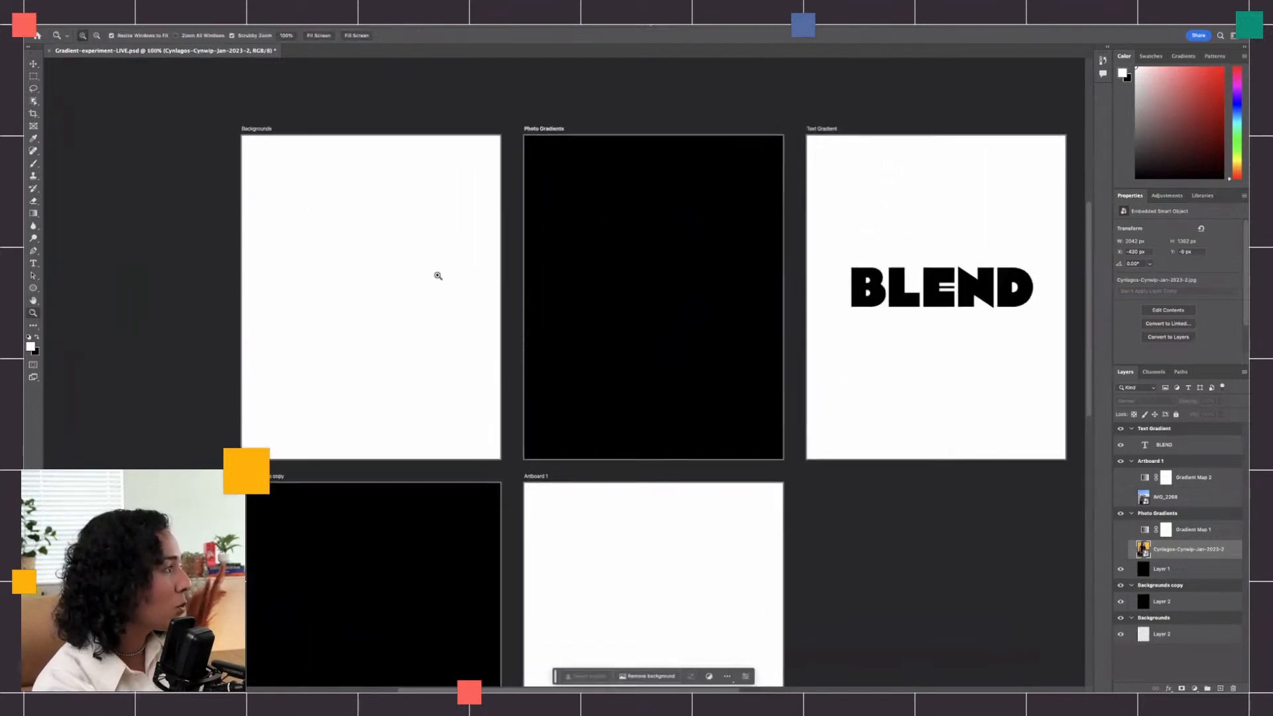
left_click_drag(418, 285, 409, 221)
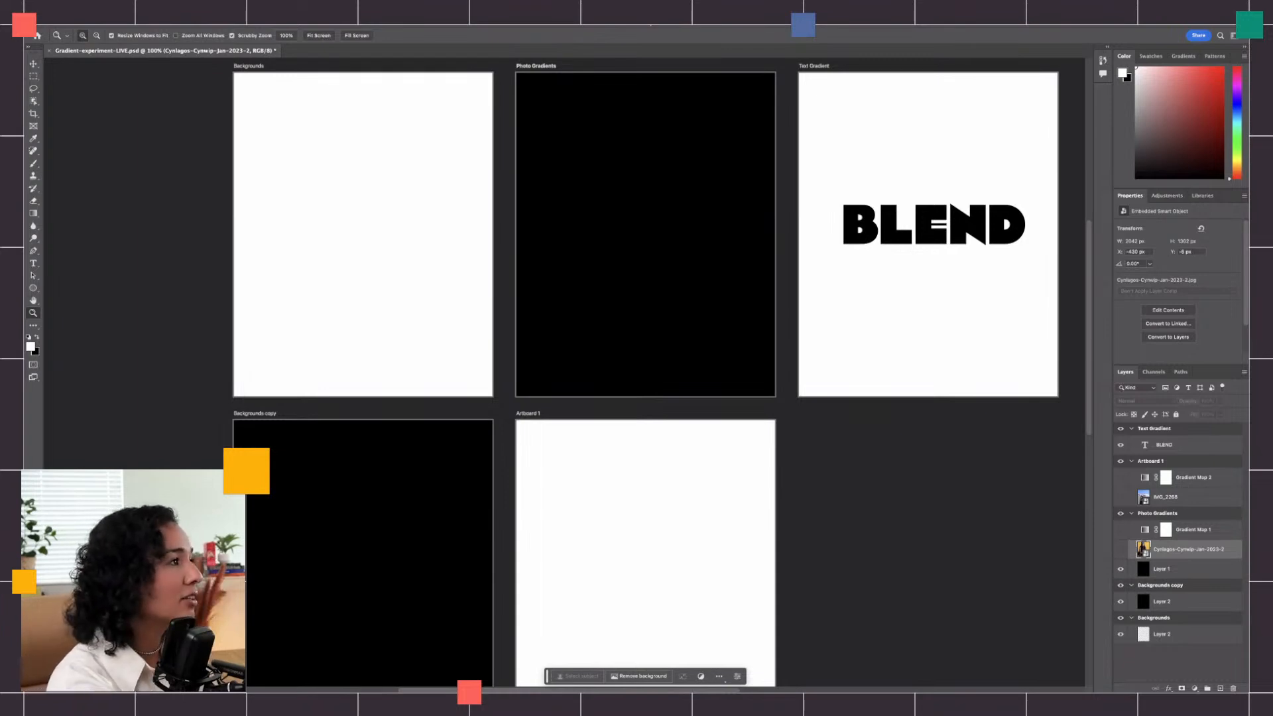
Step: Find and launch the Cursor Pro utility to highlight the pointer on screen
key("super+space")
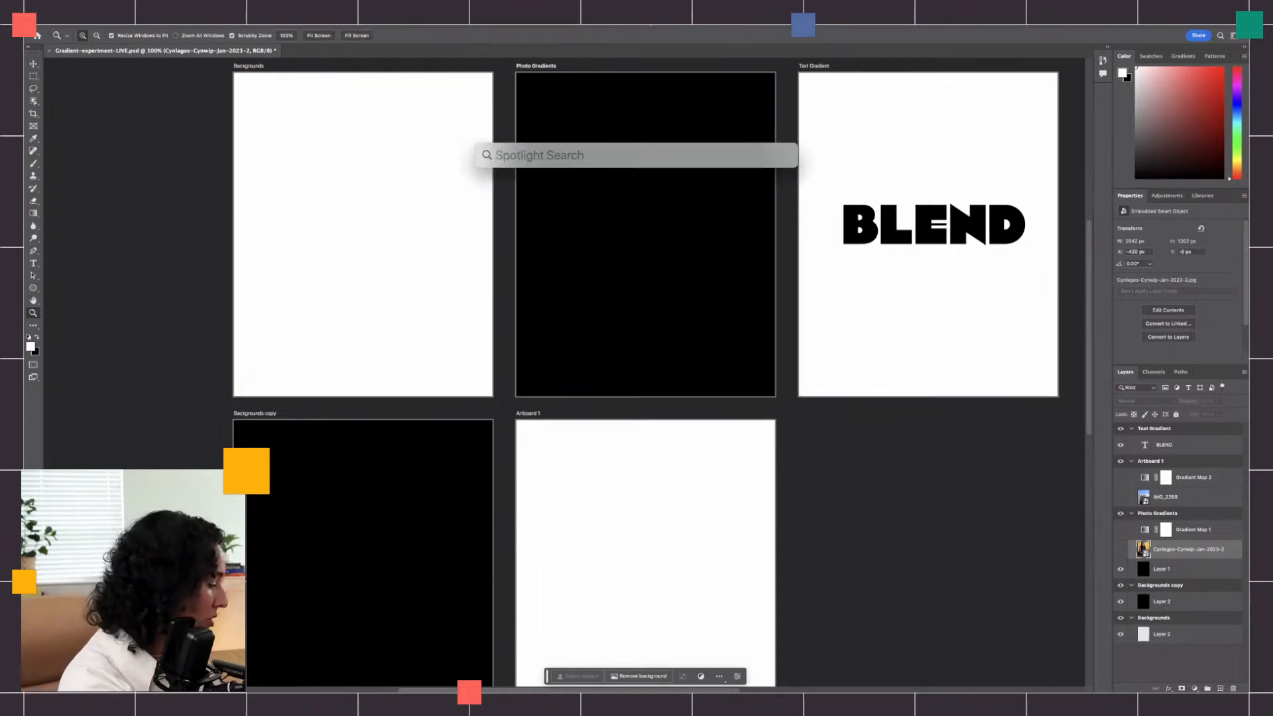
type("cursor")
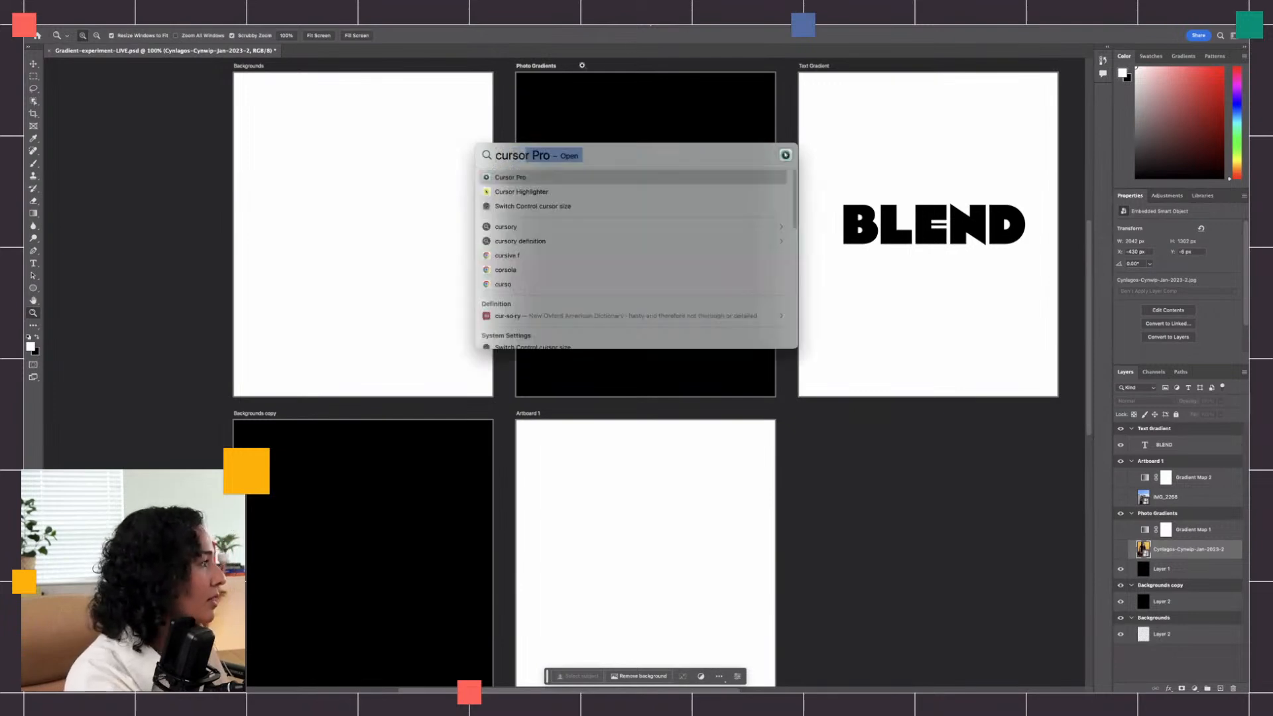
left_click(509, 179)
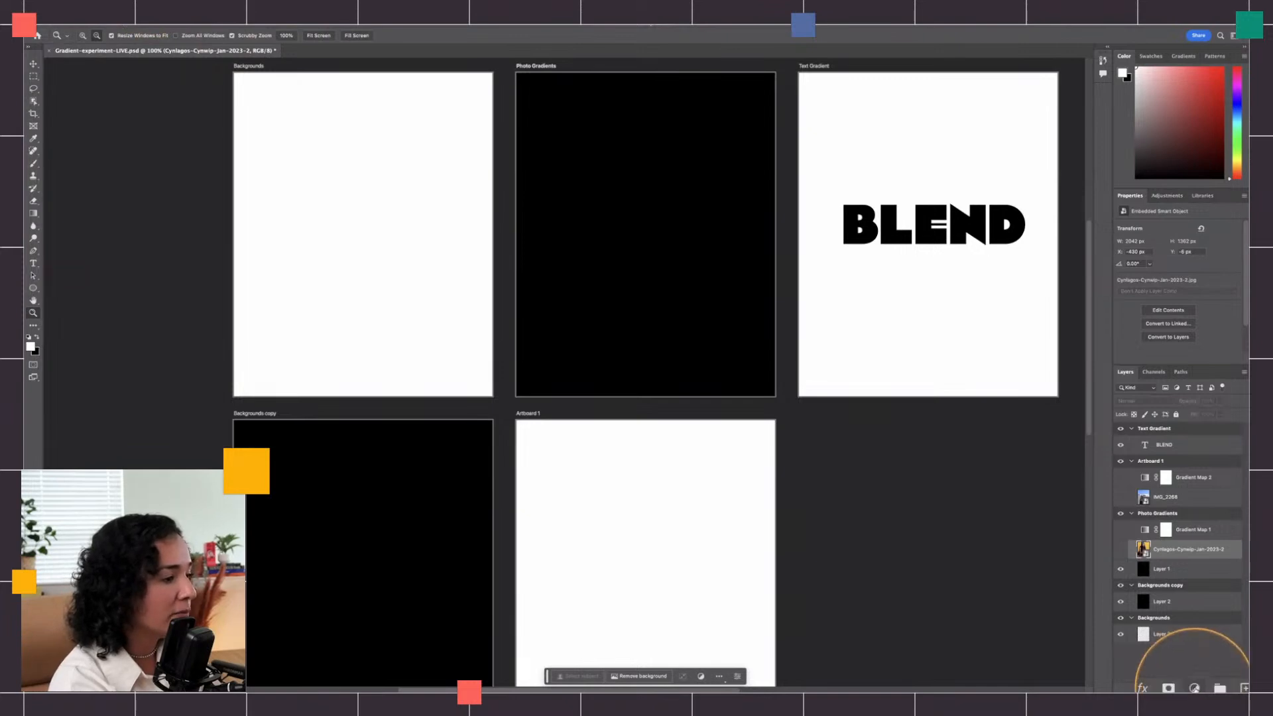
left_click(1194, 689)
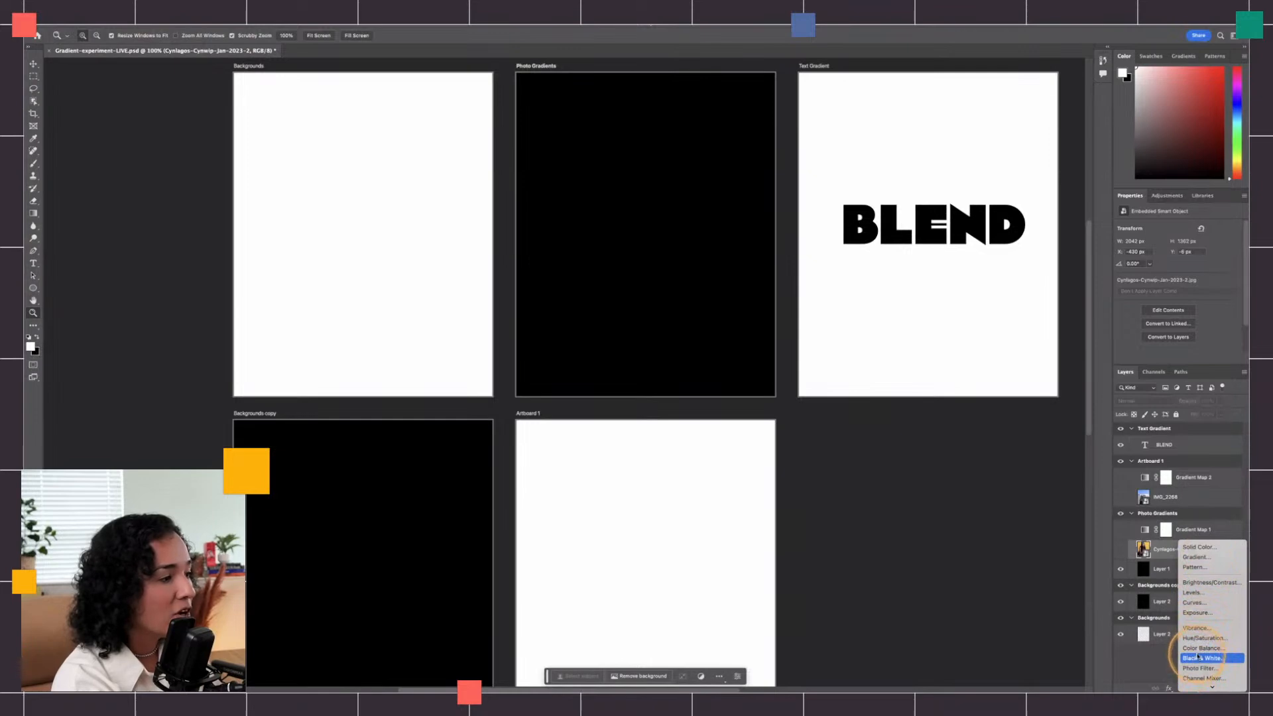
mouse_move(1203, 687)
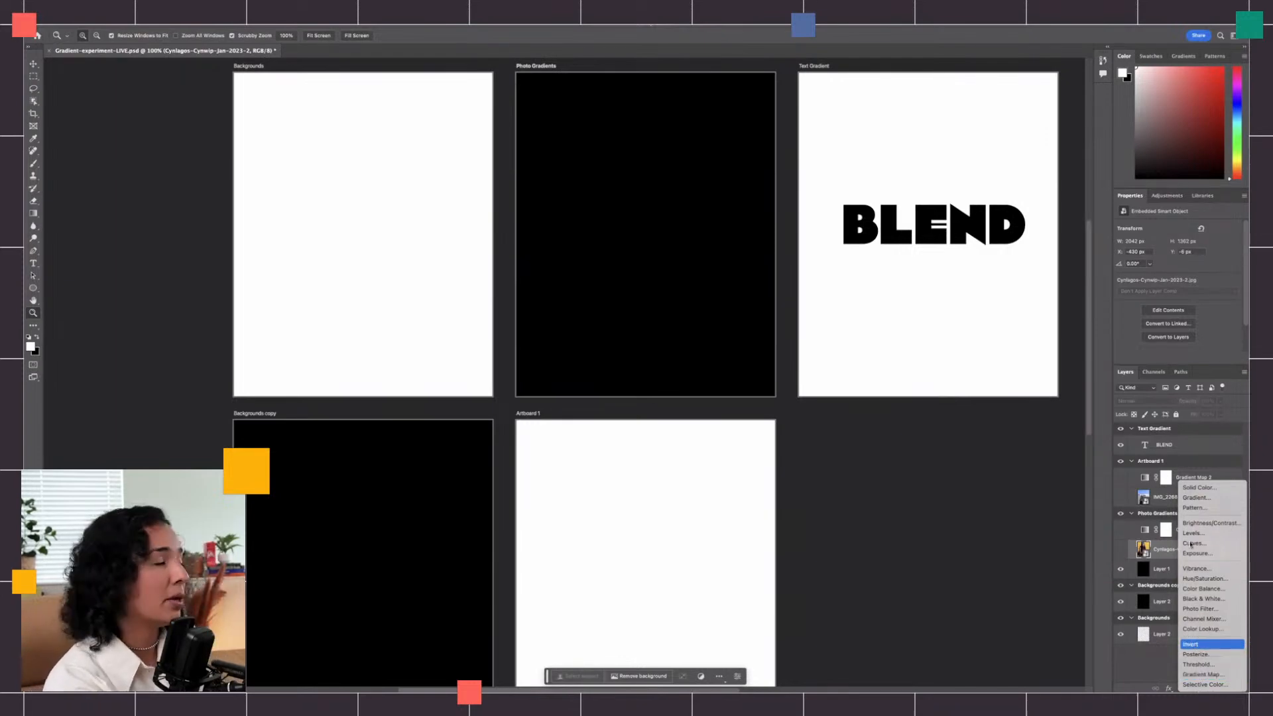
left_click(33, 64)
left_click(33, 64)
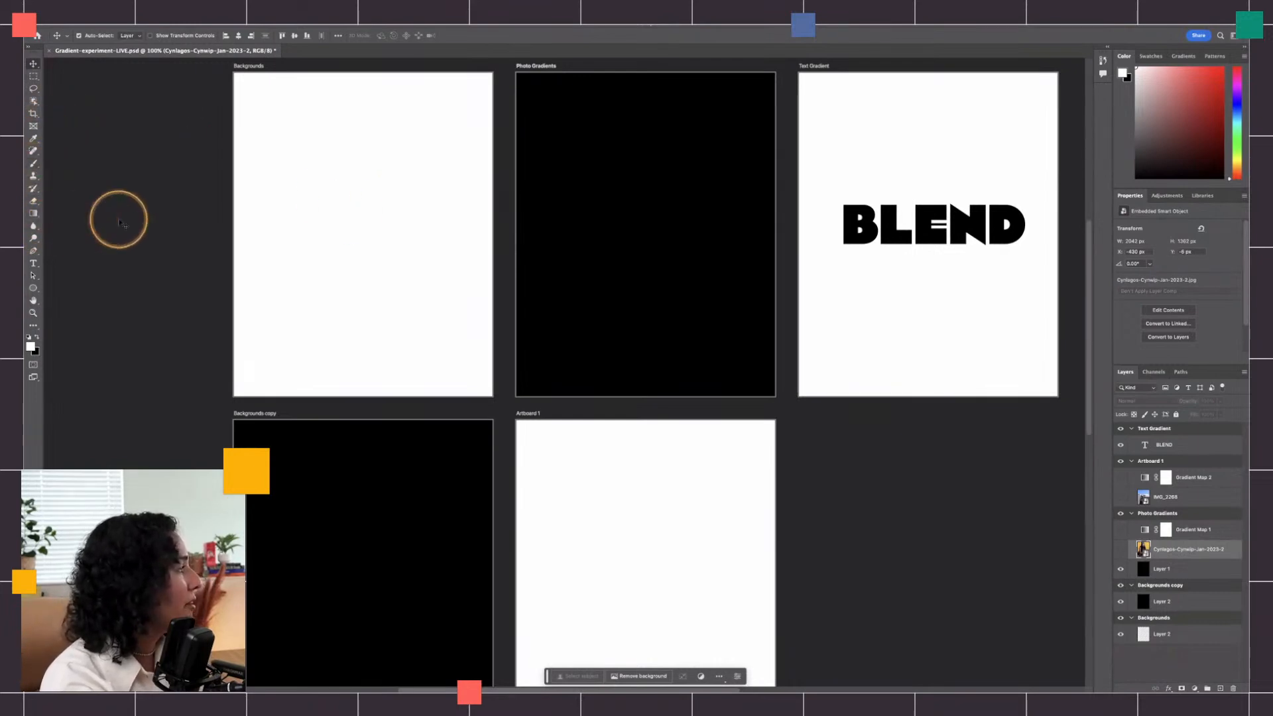
key("m")
left_click_drag(232, 71, 494, 395)
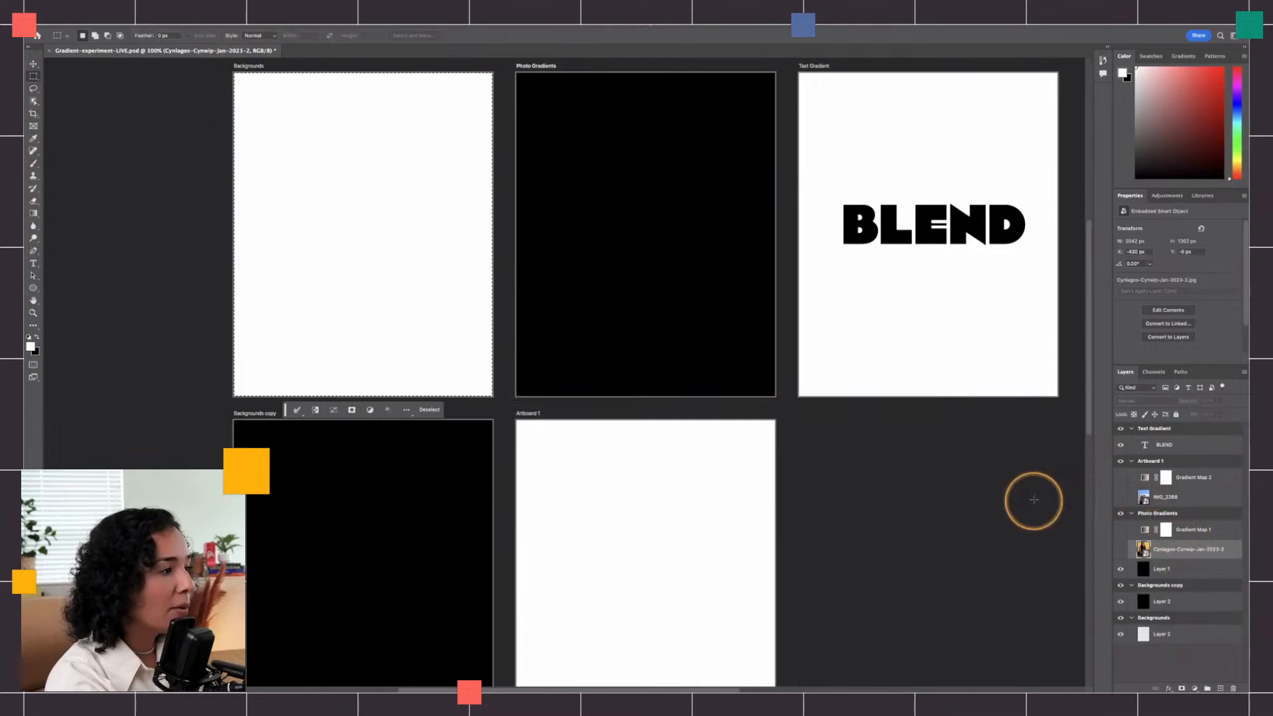
left_click(1022, 366)
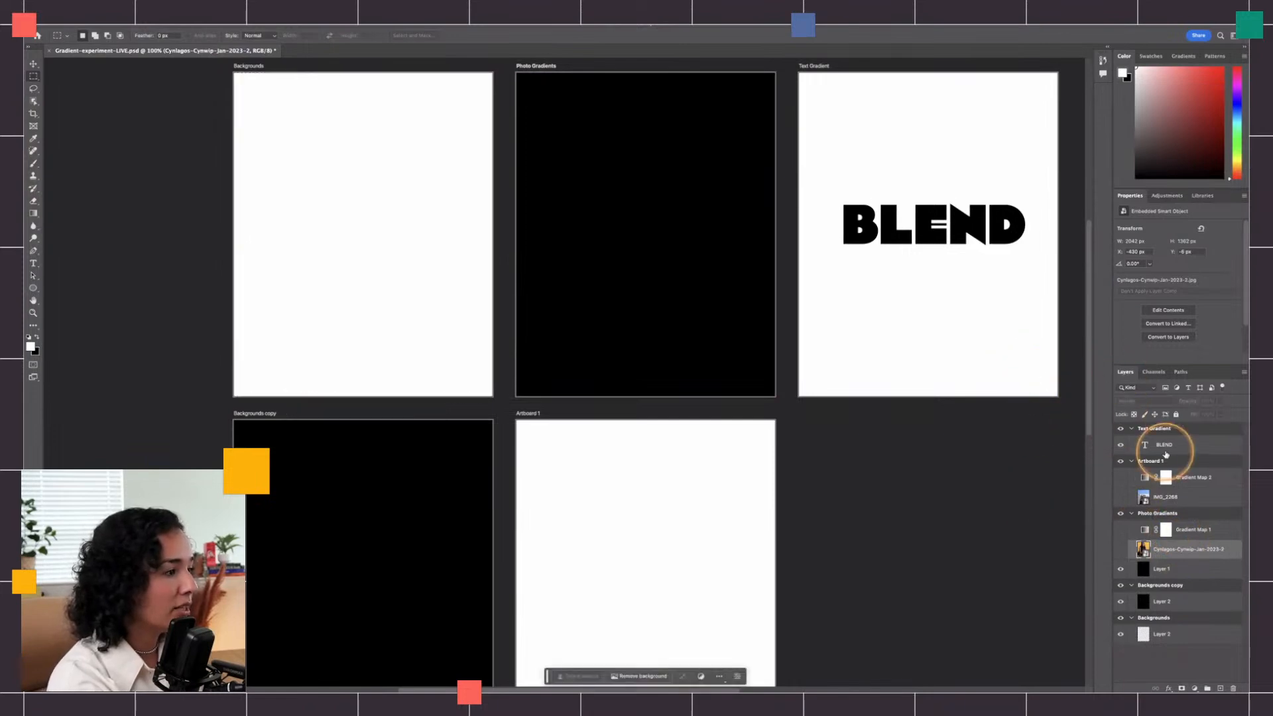
Step: Select the whole Backgrounds artboard area on its Layer 2 and fill it with the black background color
key("v")
left_click(298, 74)
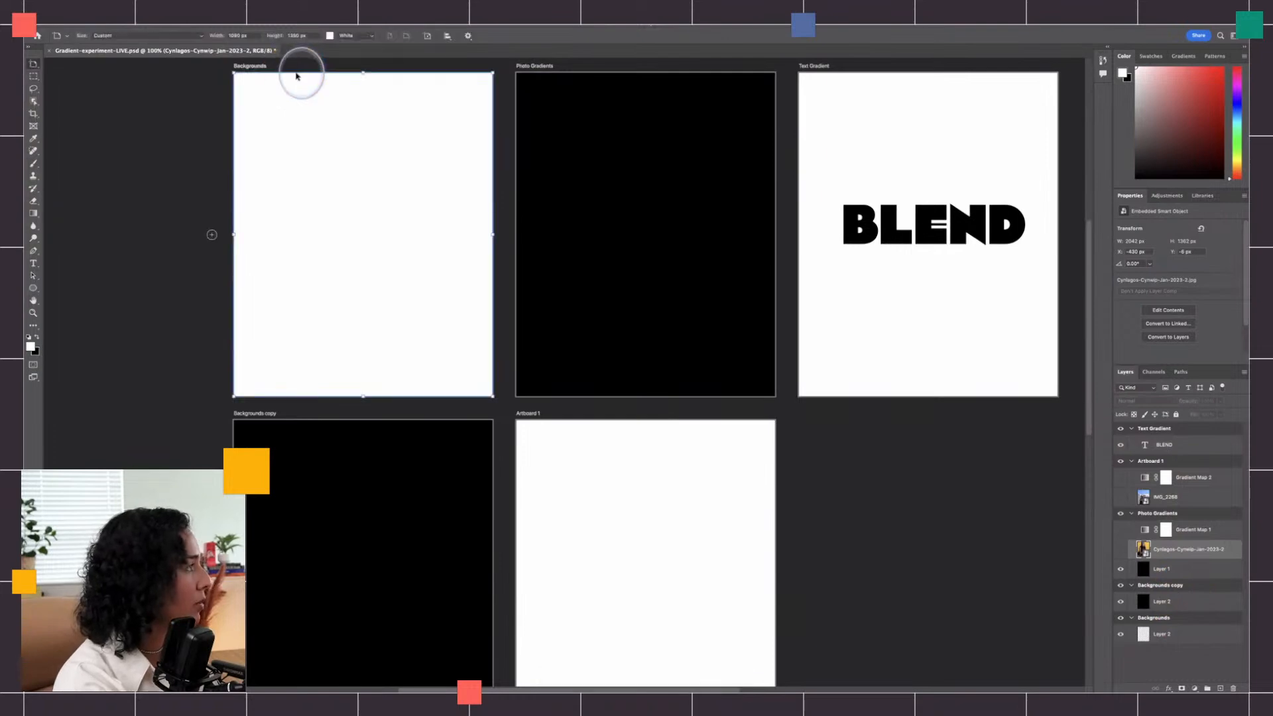
left_click(1161, 633)
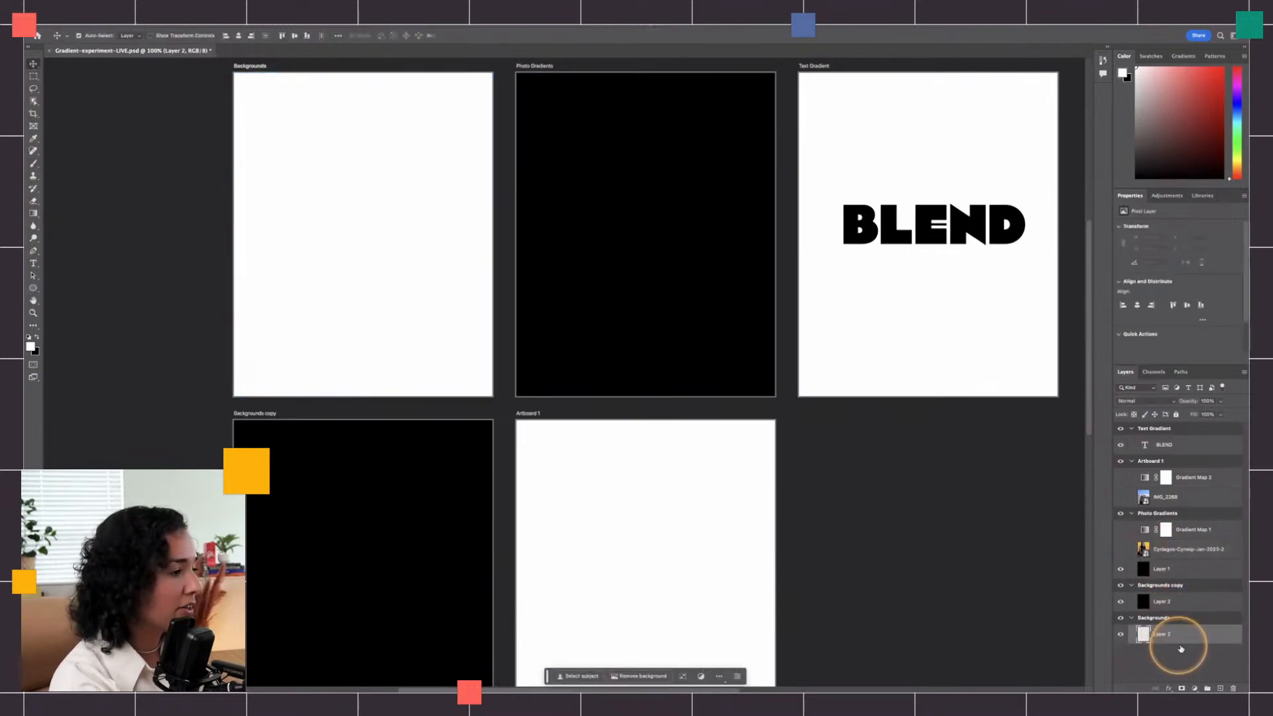
key("m")
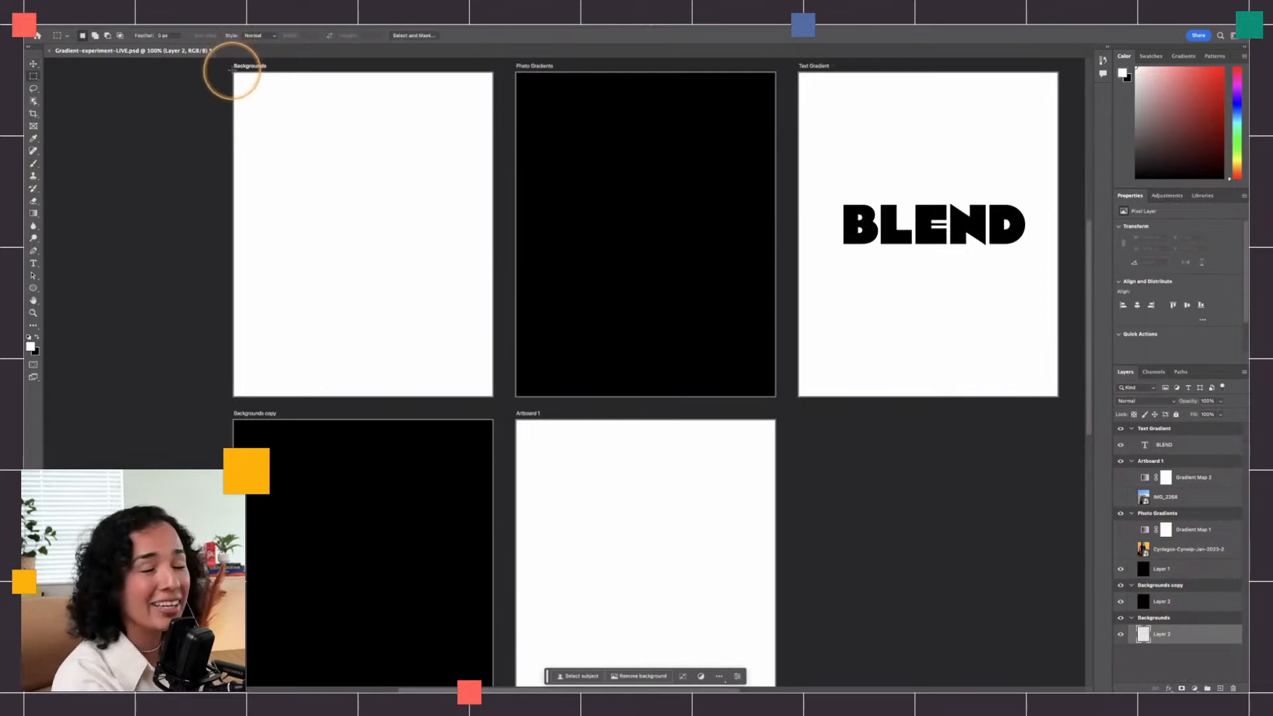
left_click_drag(232, 73, 511, 386)
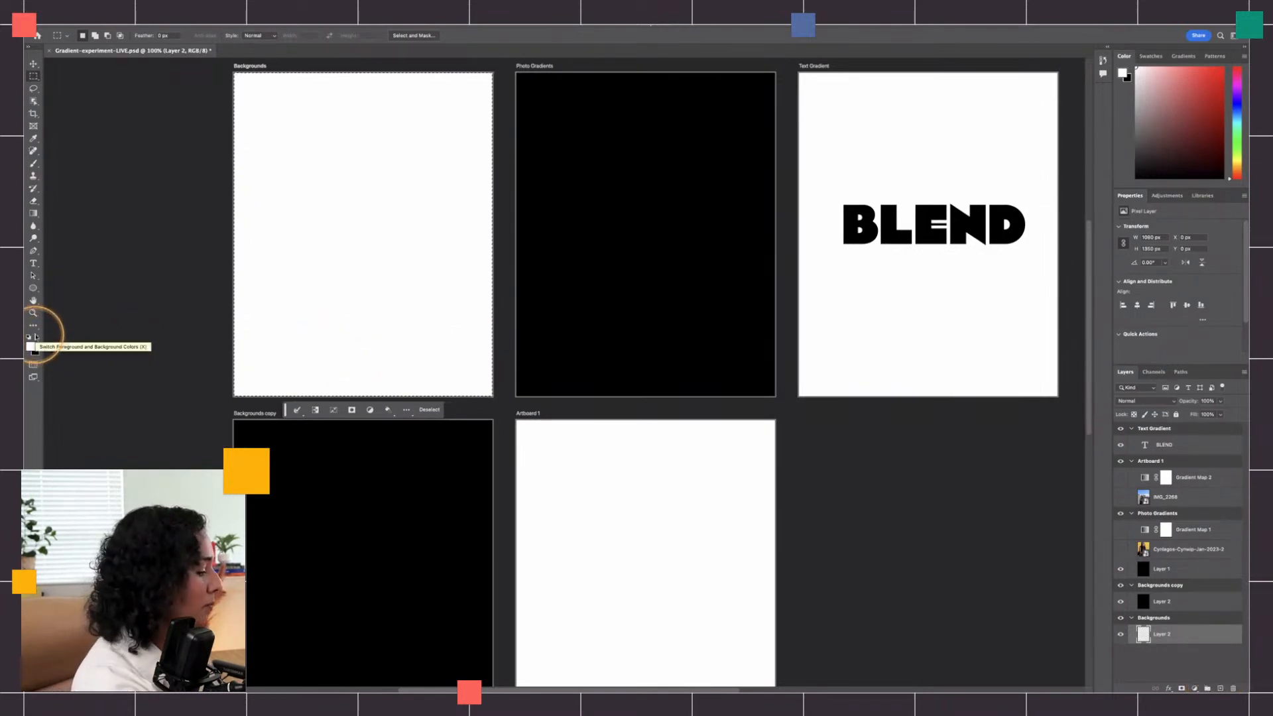
key("ctrl+BackSpace")
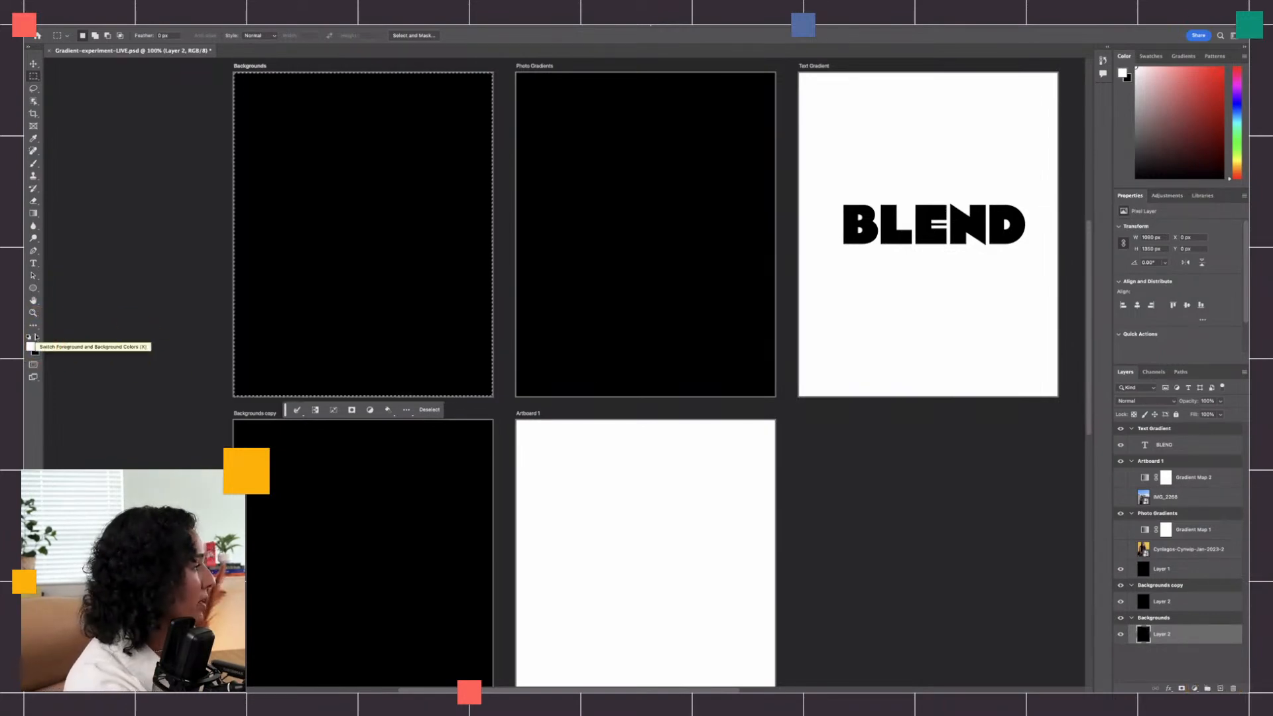
Step: Add a new empty layer above the black layer in the Backgrounds artboard and clear the selection
left_click(409, 261)
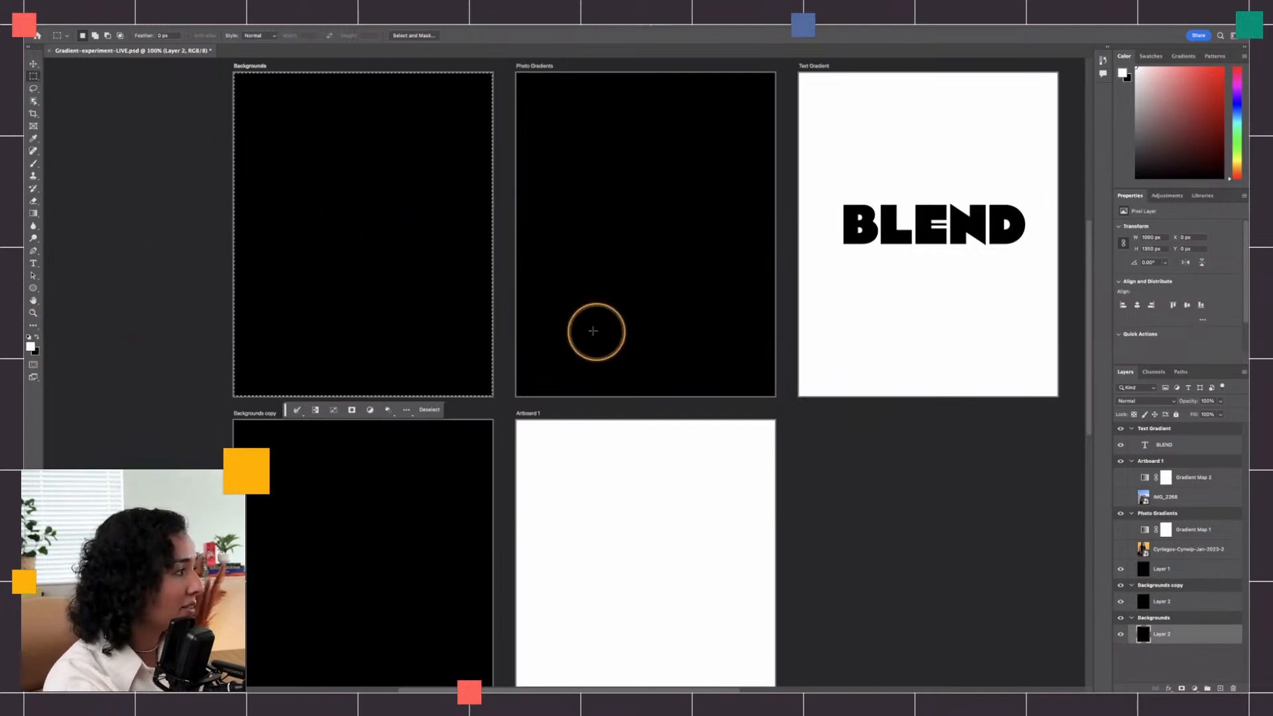
left_click(1220, 688)
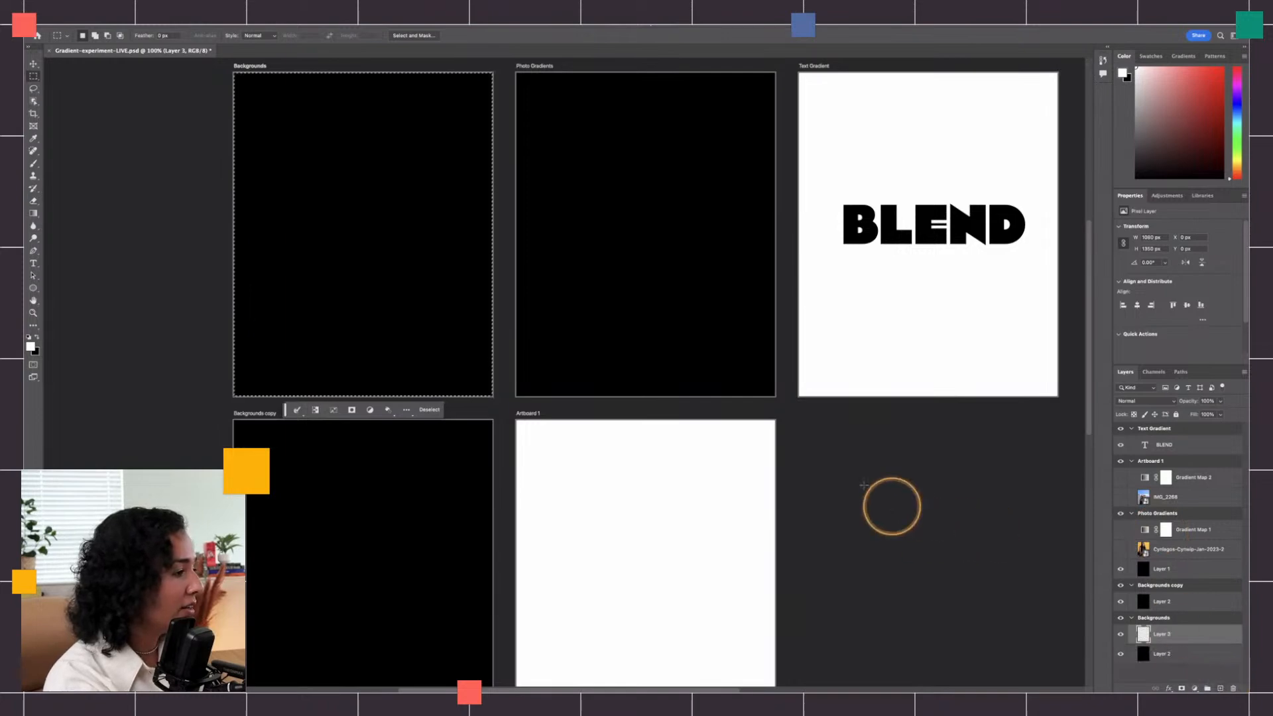
left_click(369, 308)
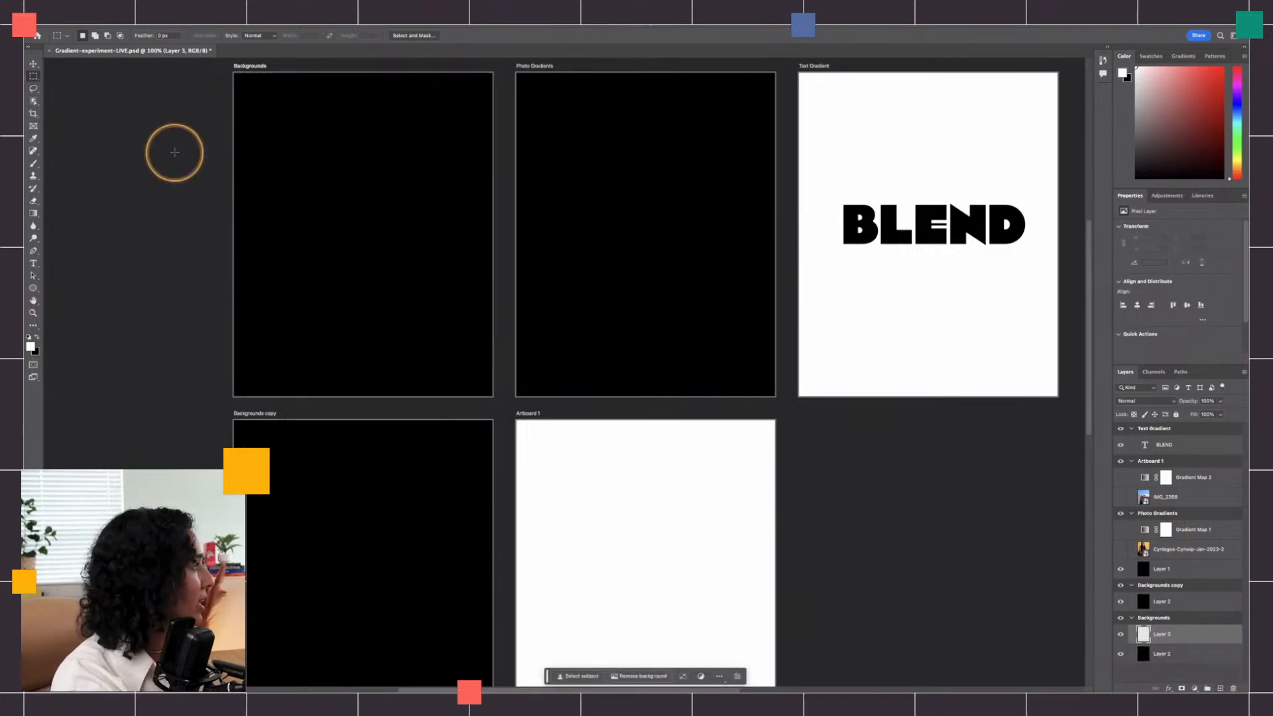
double_click(1204, 638)
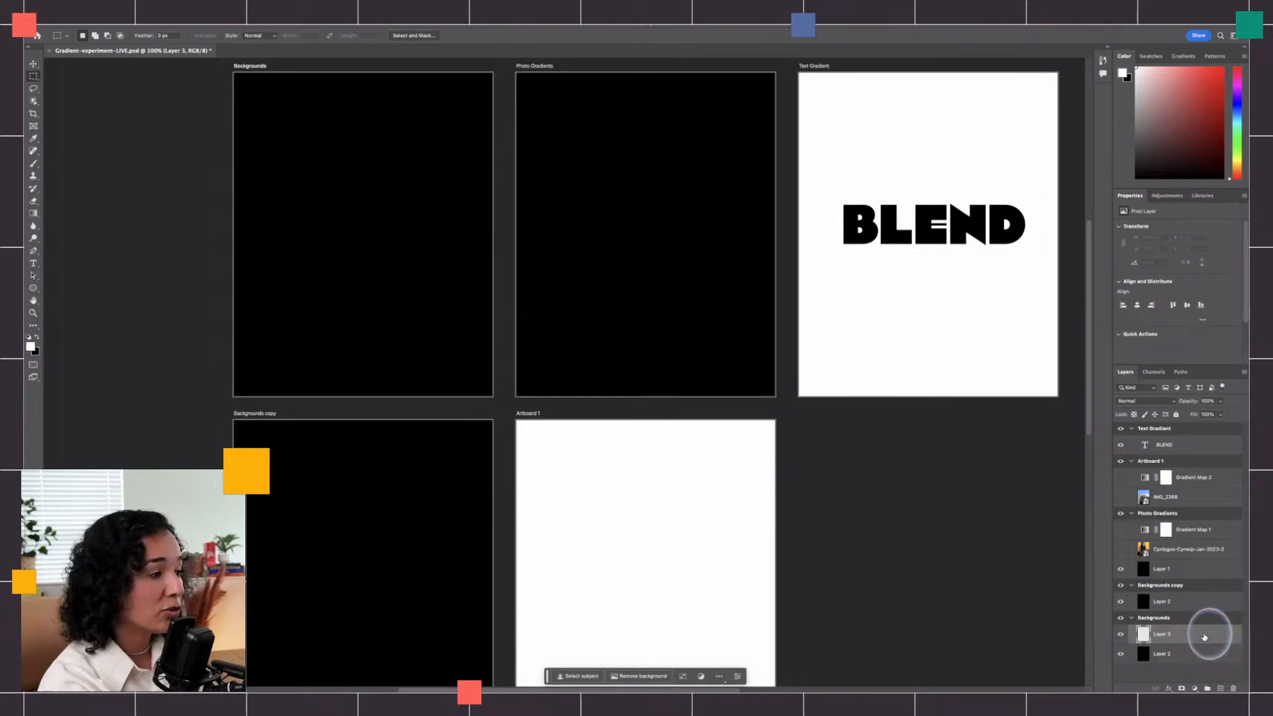
left_click_drag(199, 292, 263, 273)
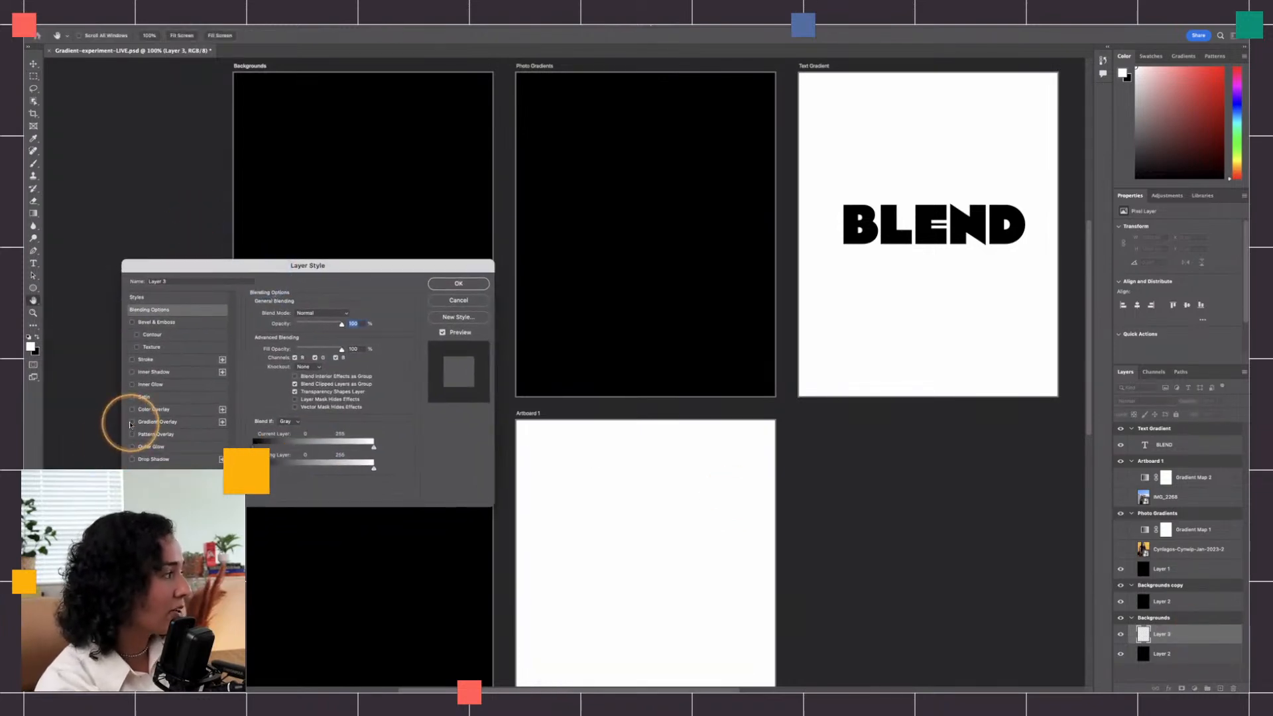
left_click(464, 300)
Step: Draw the purple-to-blue linear gradient horizontally across the Backgrounds artboard with varying lengths, ending with a short one toward its left edge
left_click(34, 213)
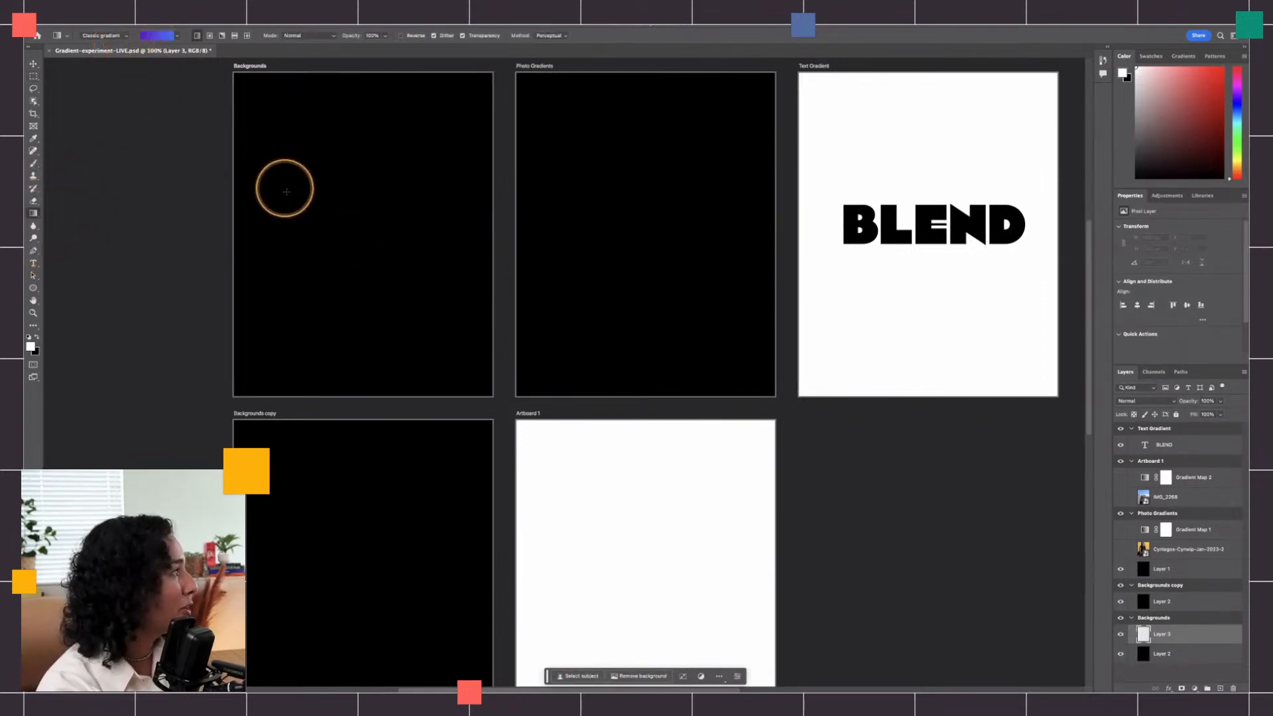
mouse_move(278, 206)
left_mouse_down()
mouse_move(448, 203)
mouse_move(258, 205)
mouse_move(436, 207)
left_mouse_up()
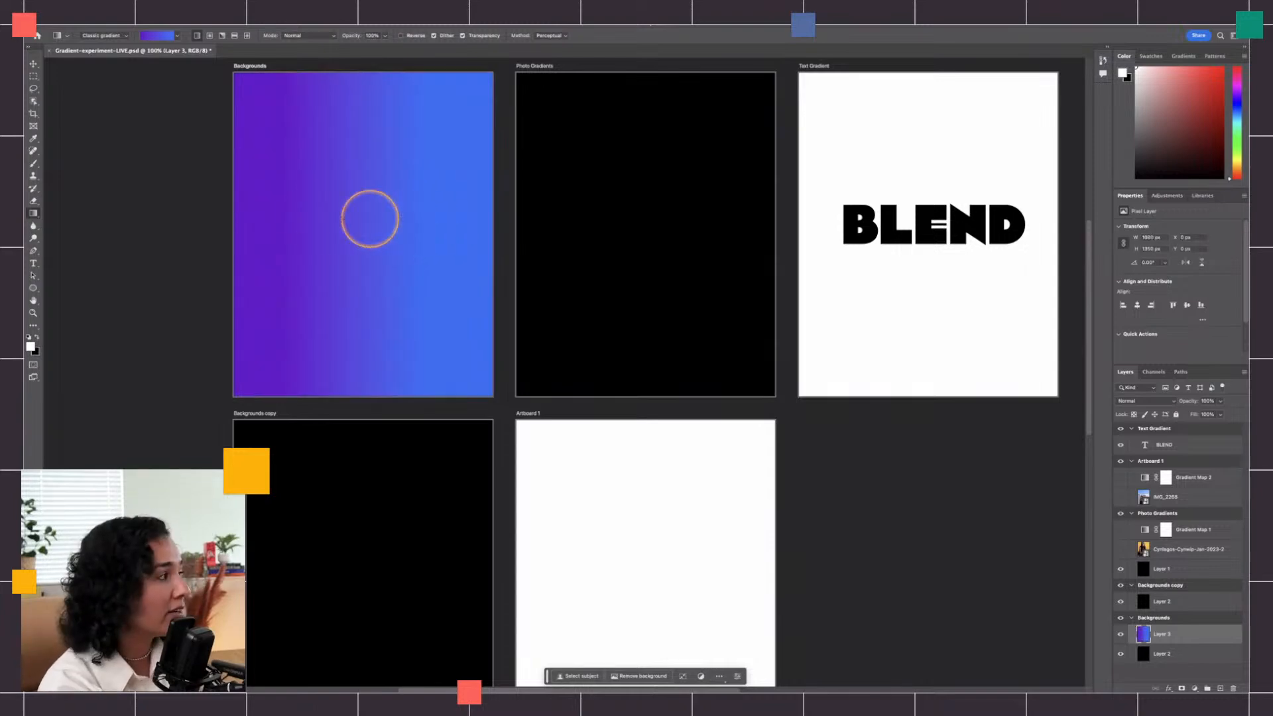
left_click_drag(284, 231, 469, 230)
left_click_drag(385, 232, 483, 227)
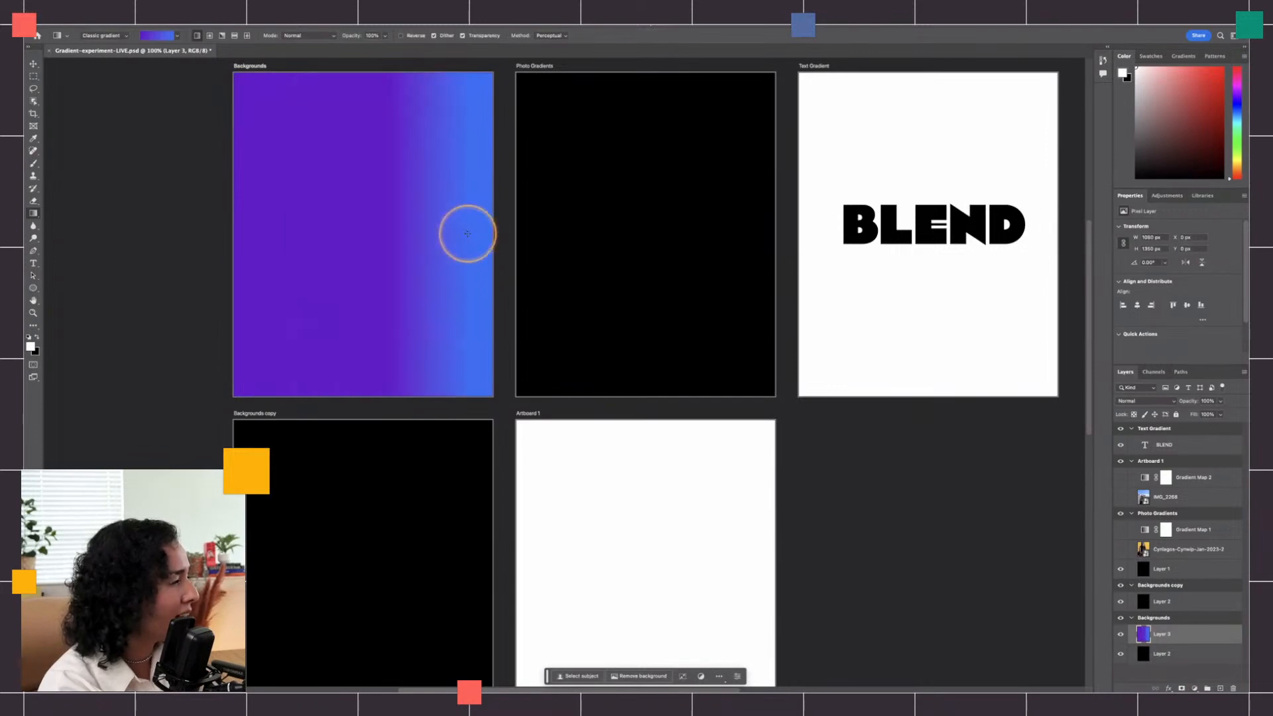
left_click_drag(321, 241, 256, 236)
Step: In the Gradient Editor, recolor the purple-to-blue gradient's start stop to dark purple #250253 and its end stop to a lighter blue
key("z")
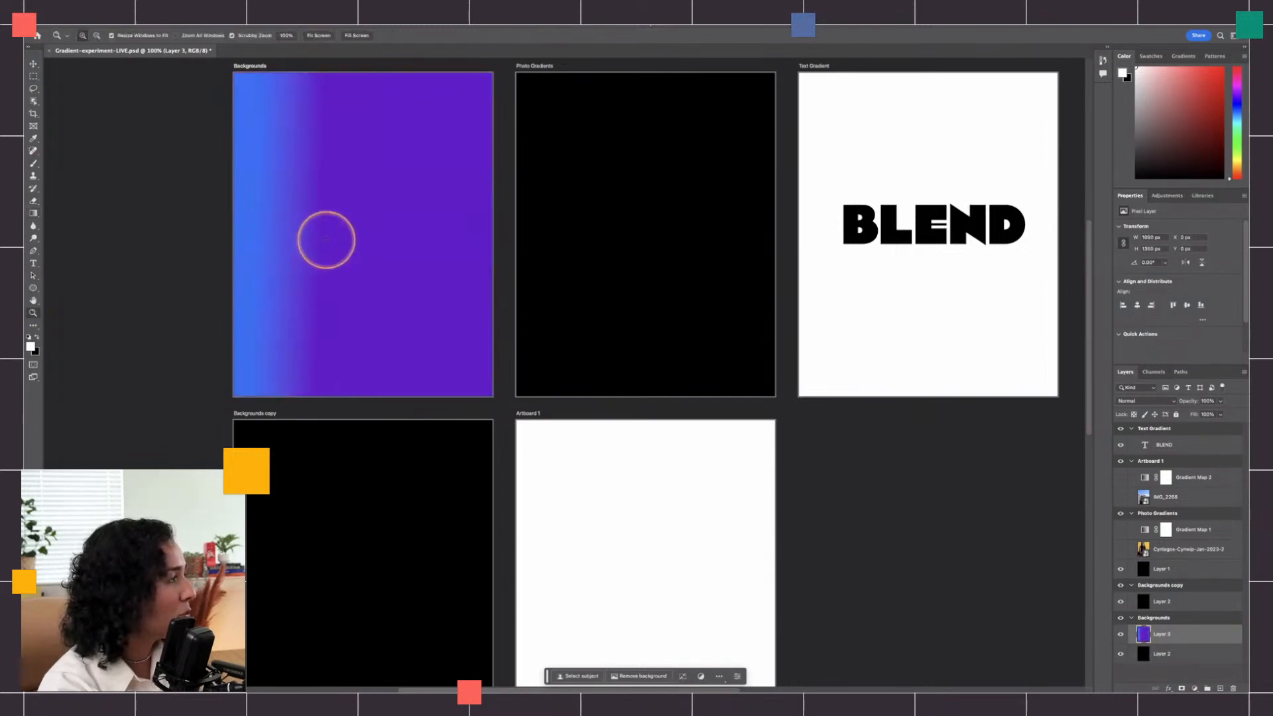
left_click(327, 239)
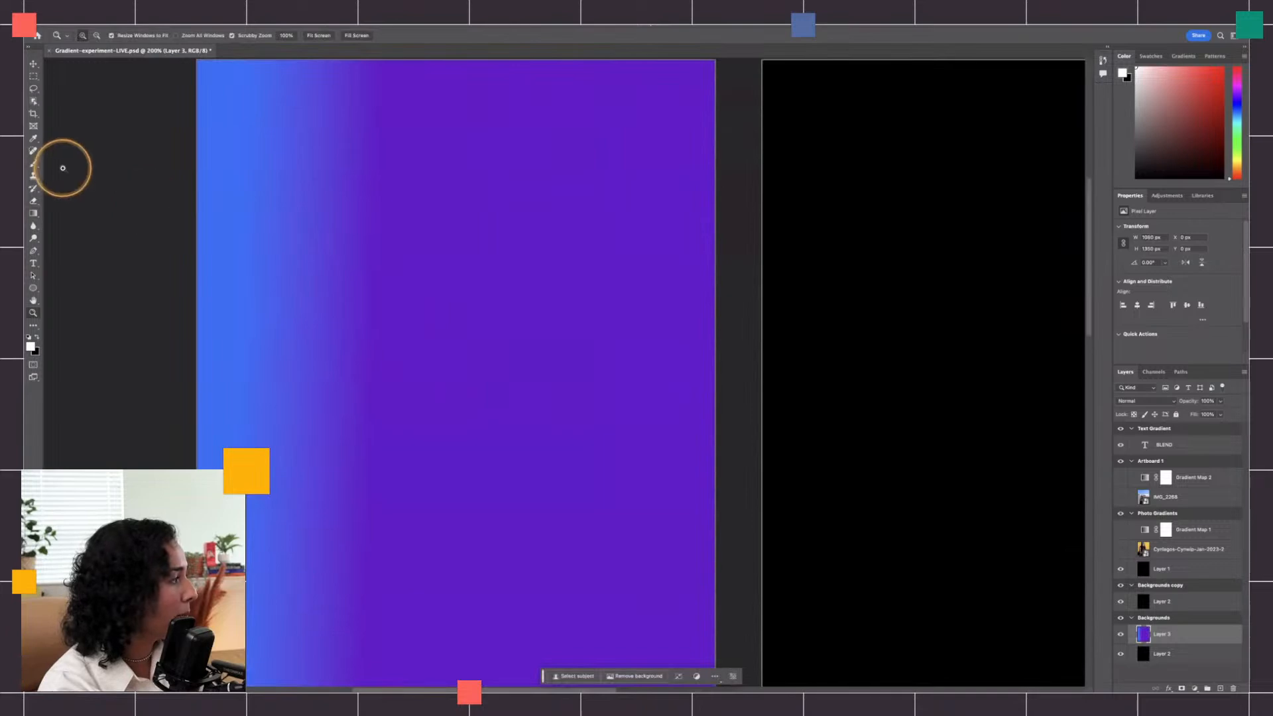
left_click(33, 213)
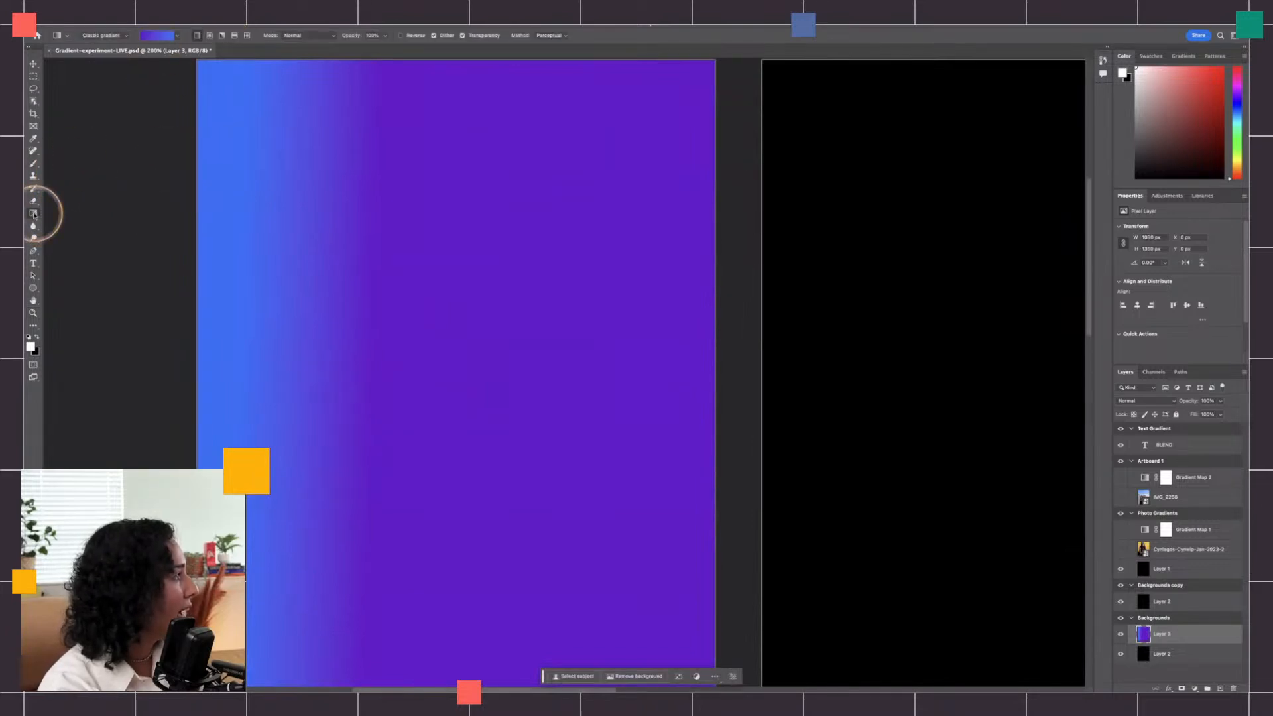
left_click(160, 37)
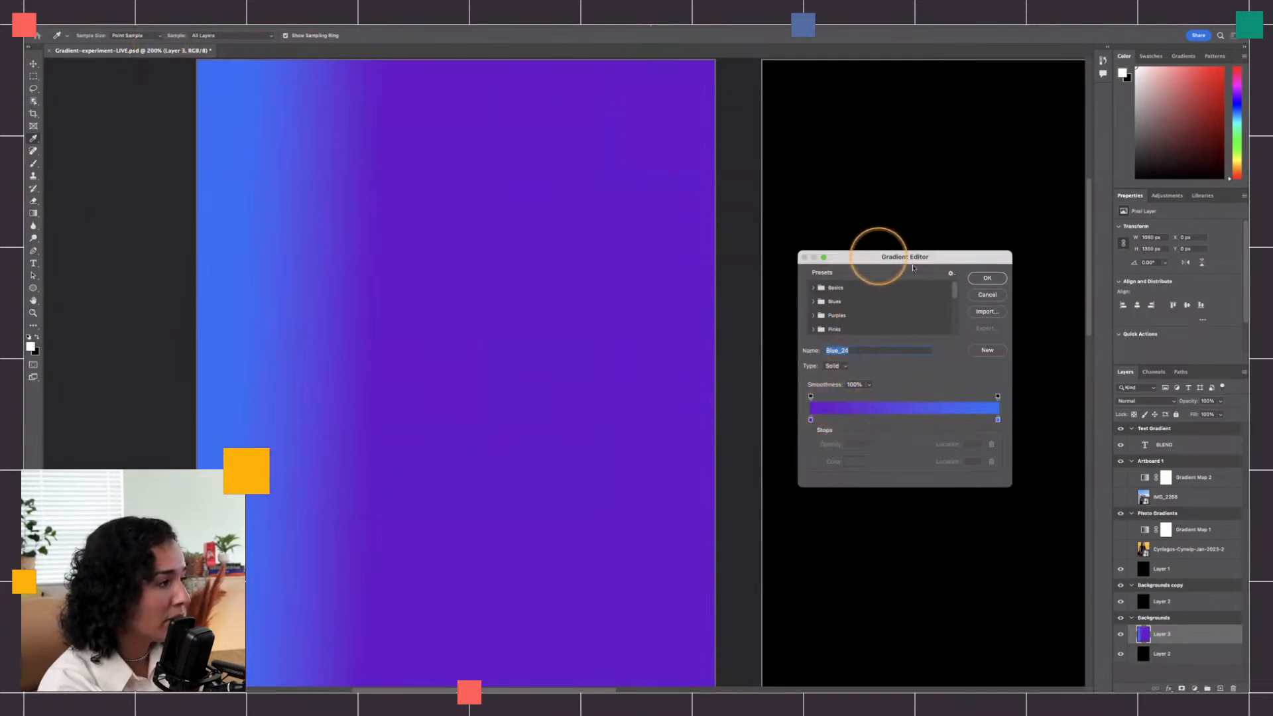
left_click_drag(912, 256, 875, 211)
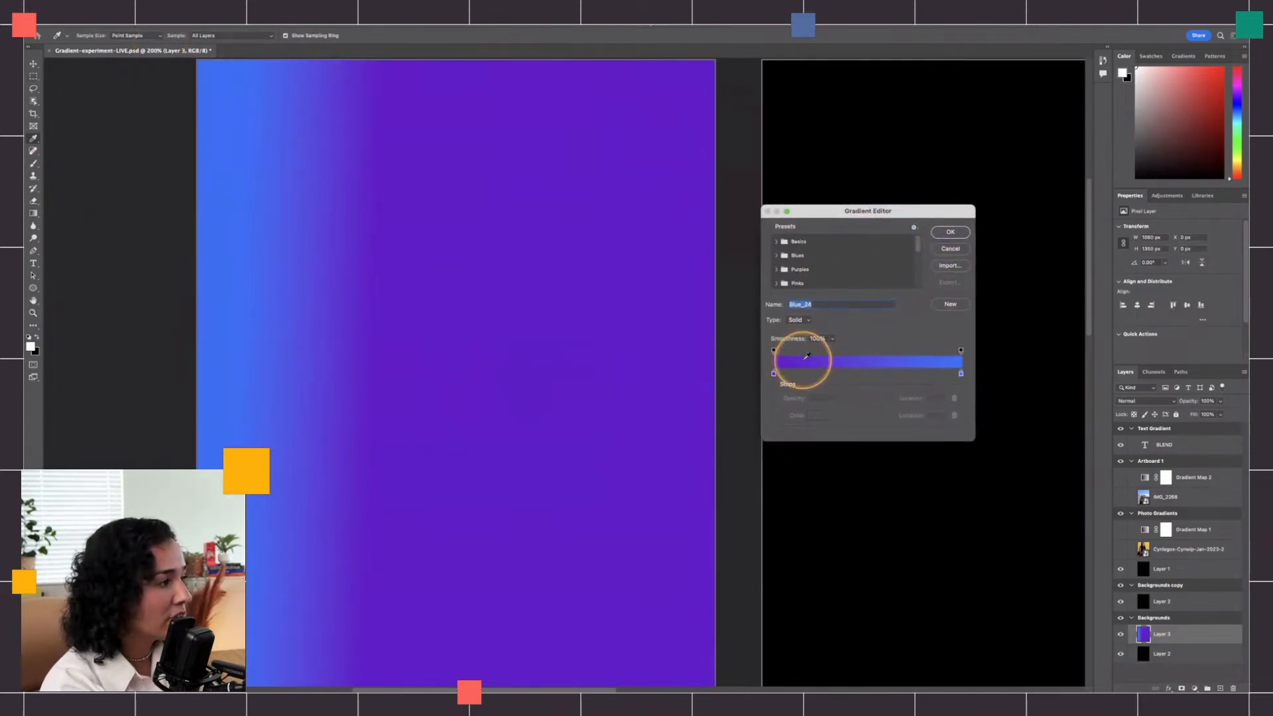
double_click(774, 373)
left_click_drag(630, 454, 646, 429)
left_click(638, 508)
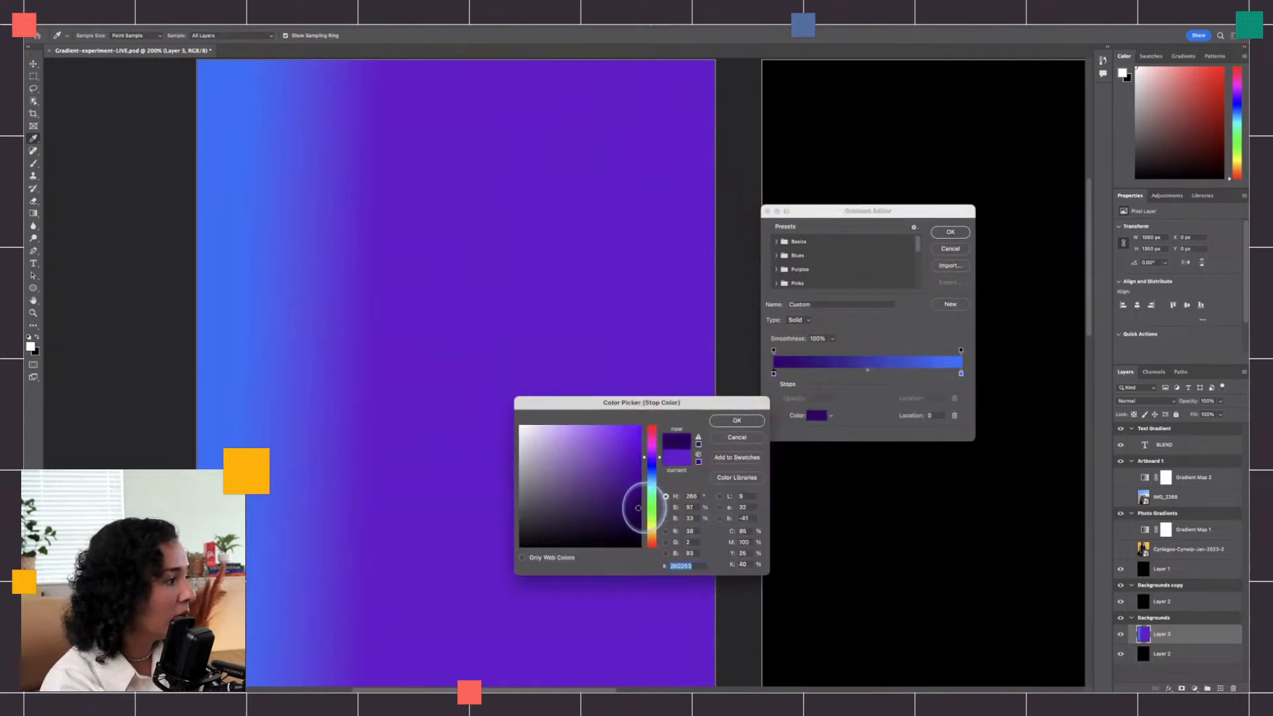
left_click(736, 420)
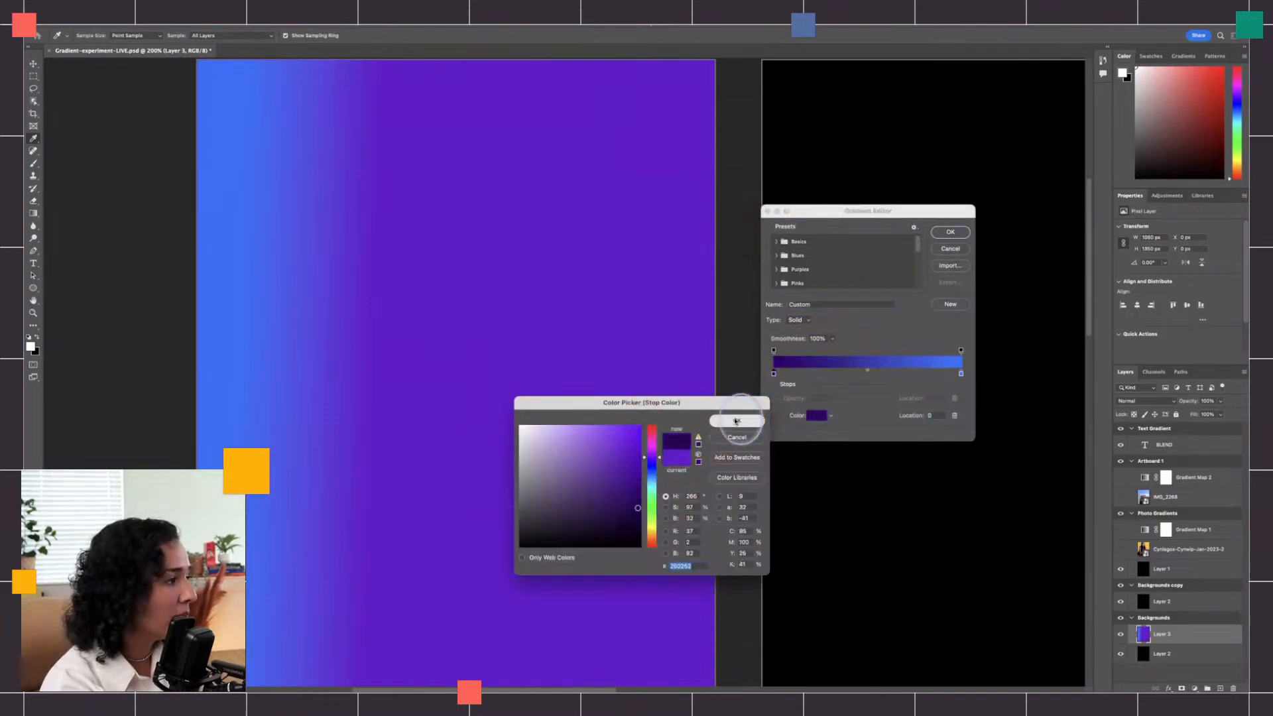
double_click(961, 375)
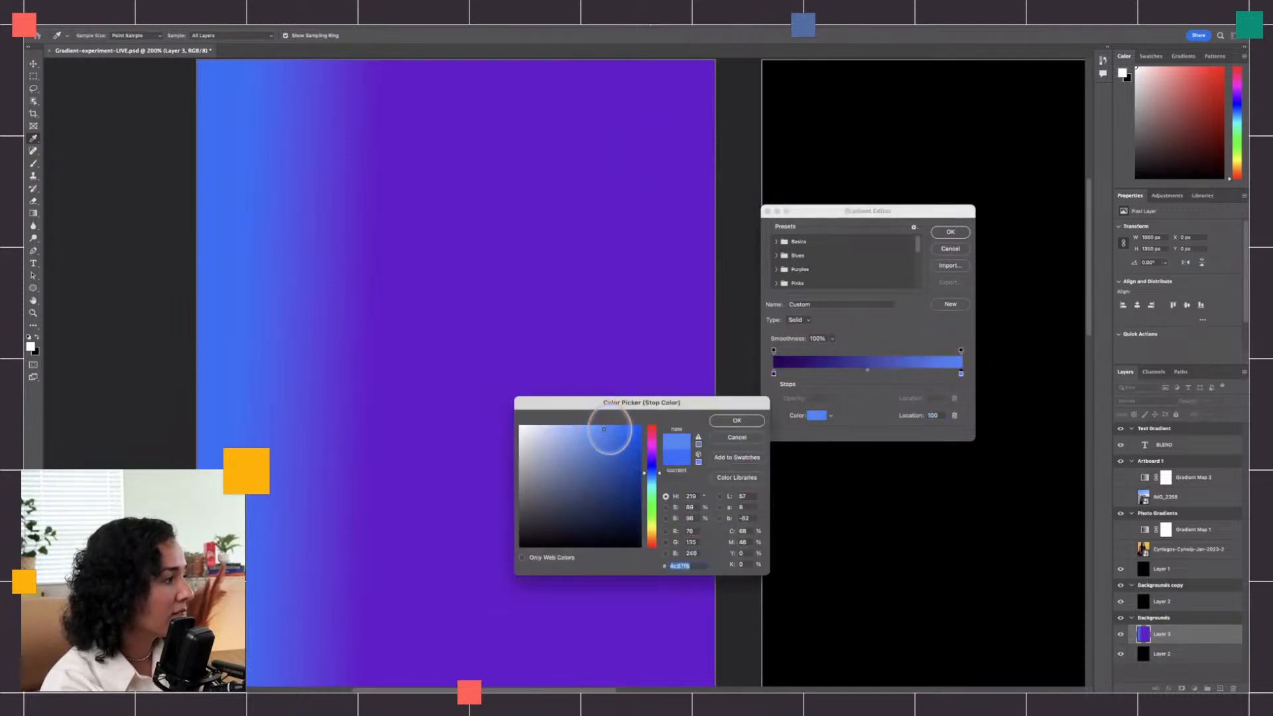
left_click(732, 420)
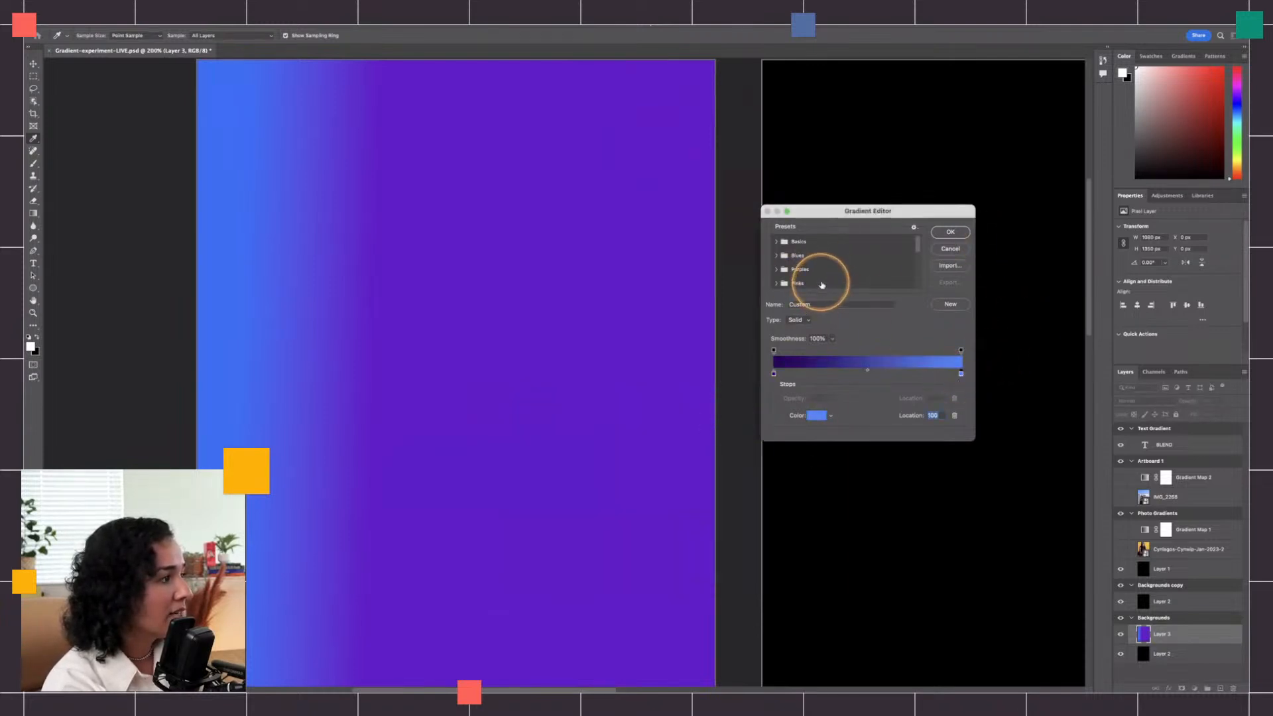
Step: Expand the Purples preset group in the Gradient Editor and browse its gradients
left_click(781, 269)
scroll(803, 272, "down", 3)
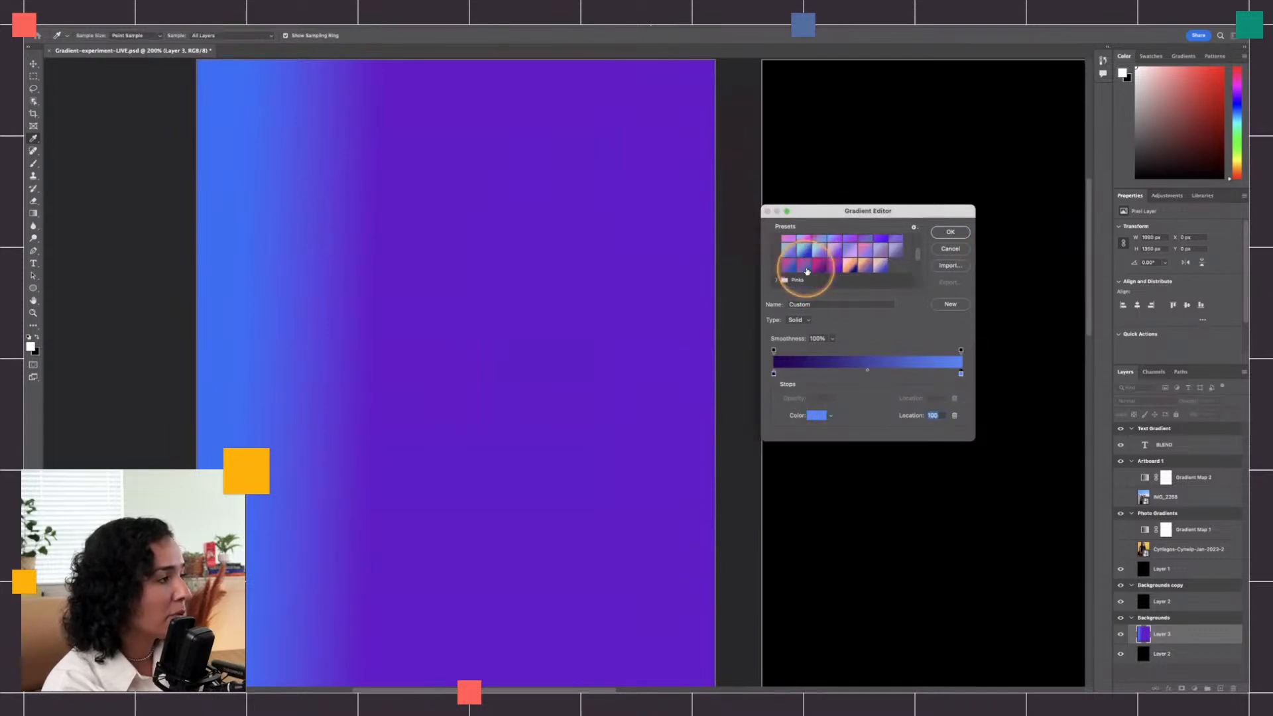
scroll(807, 271, "up", 3)
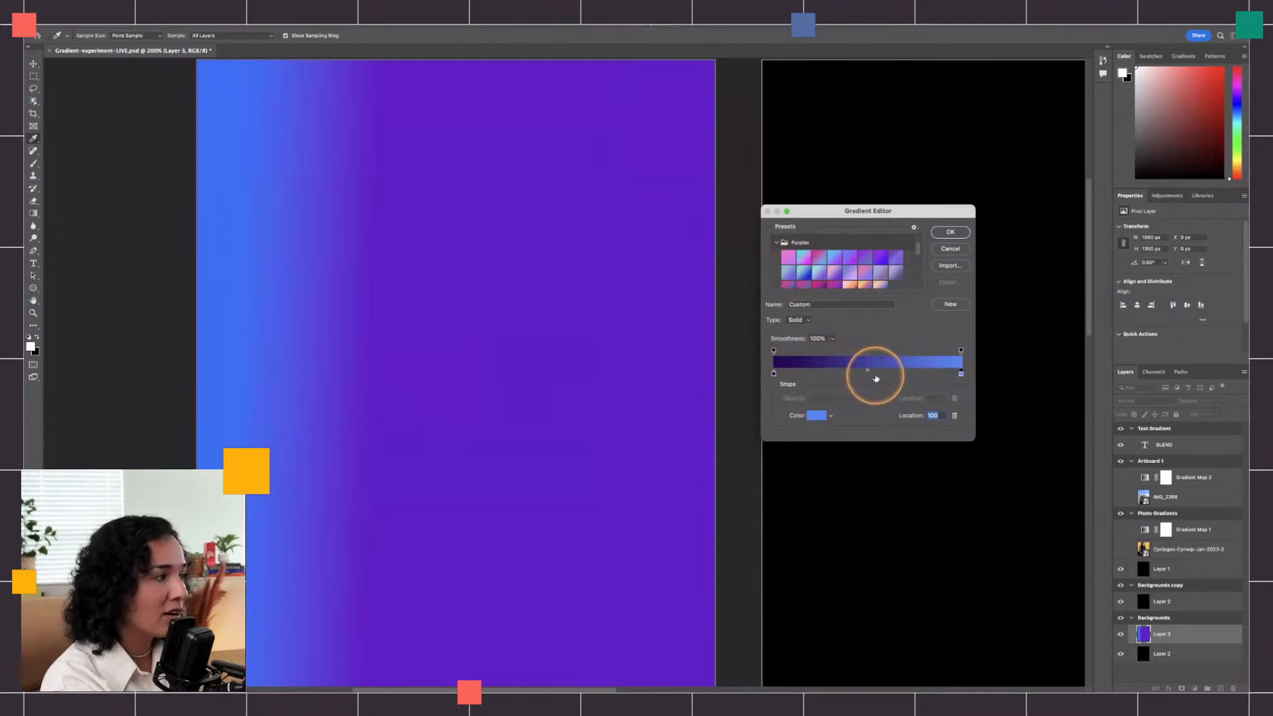
Step: Add a colour stop between the gradient's dark purple and blue stops and recolour it muted yellow, about RGB 204, 206, 57
left_click_drag(875, 378, 847, 378)
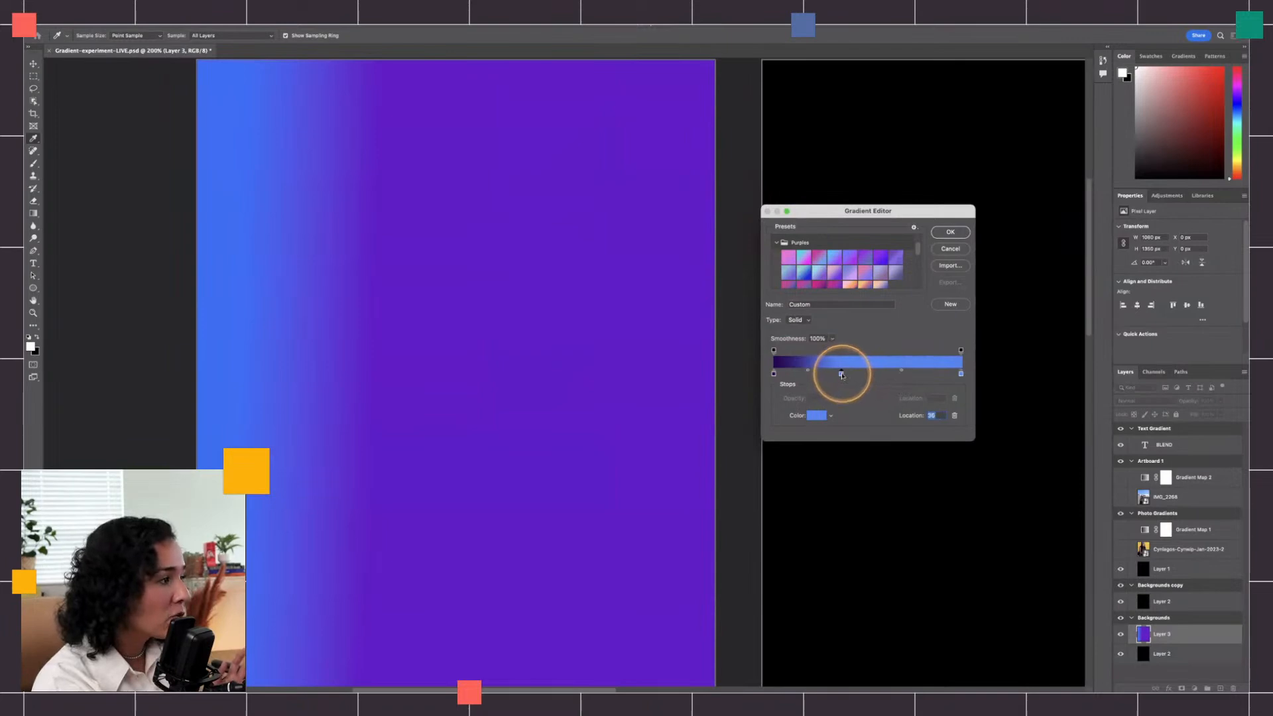
double_click(842, 375)
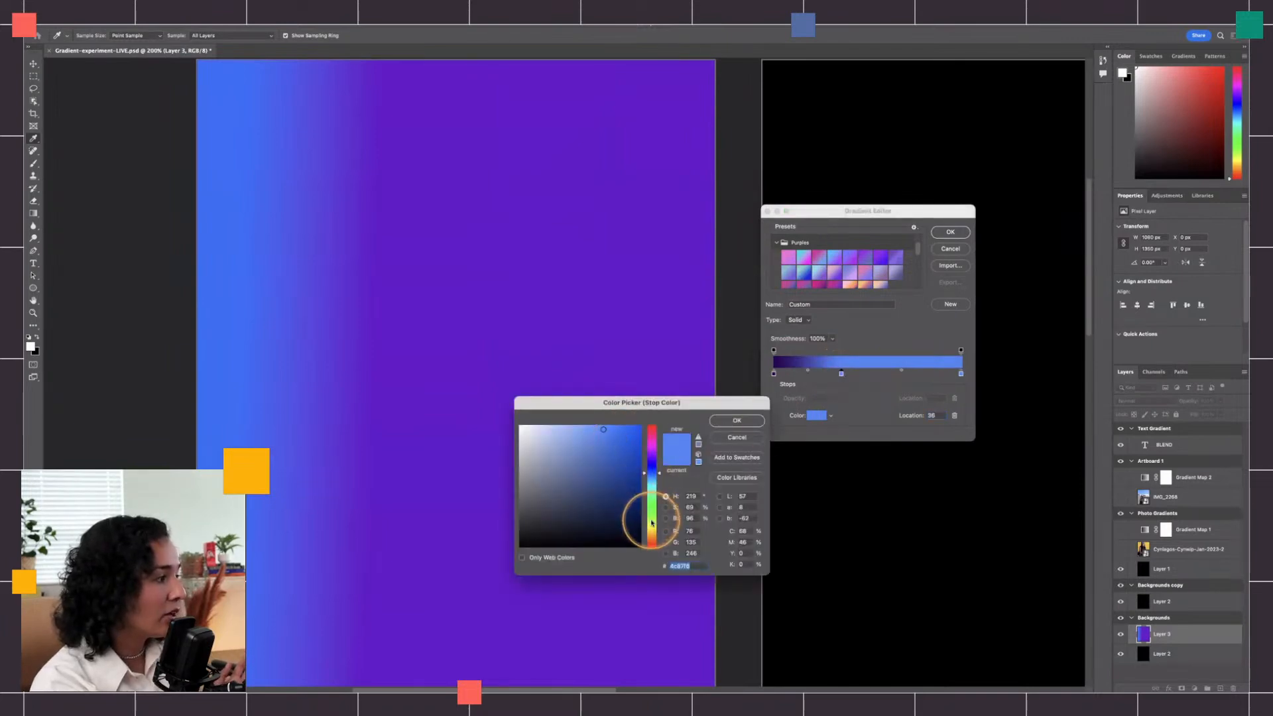
left_click(650, 526)
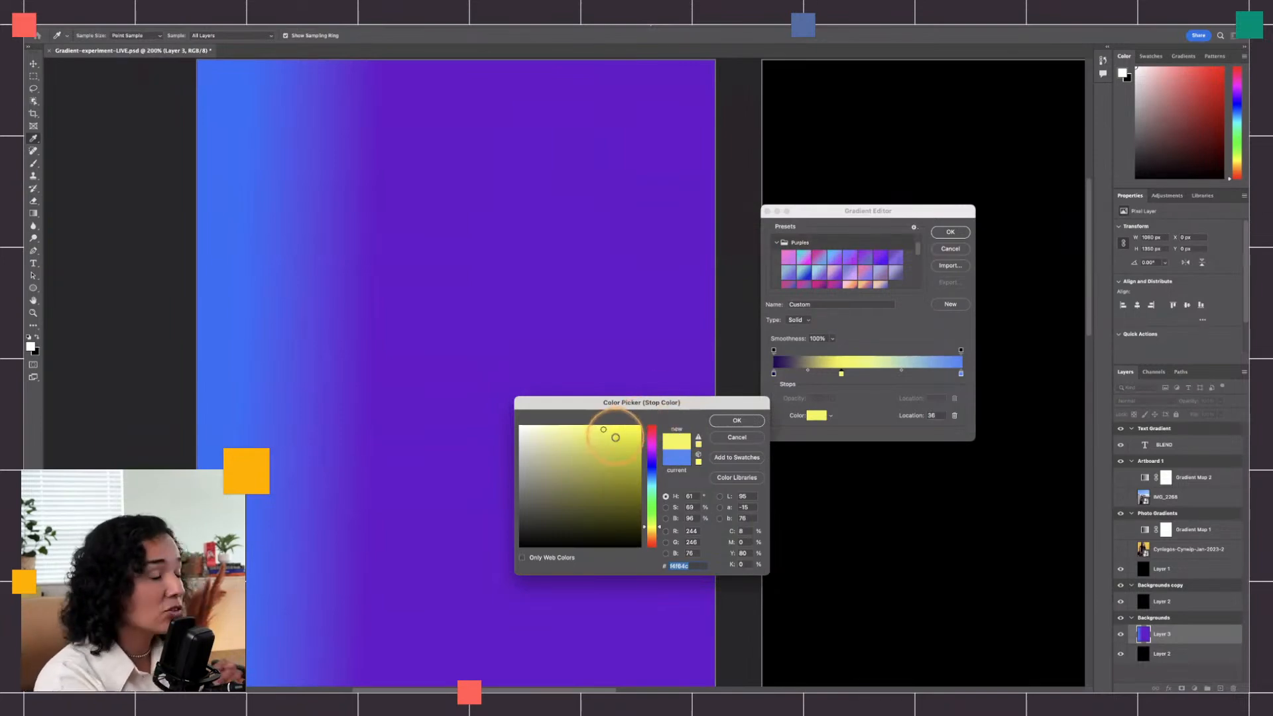
left_click(608, 447)
left_click(740, 421)
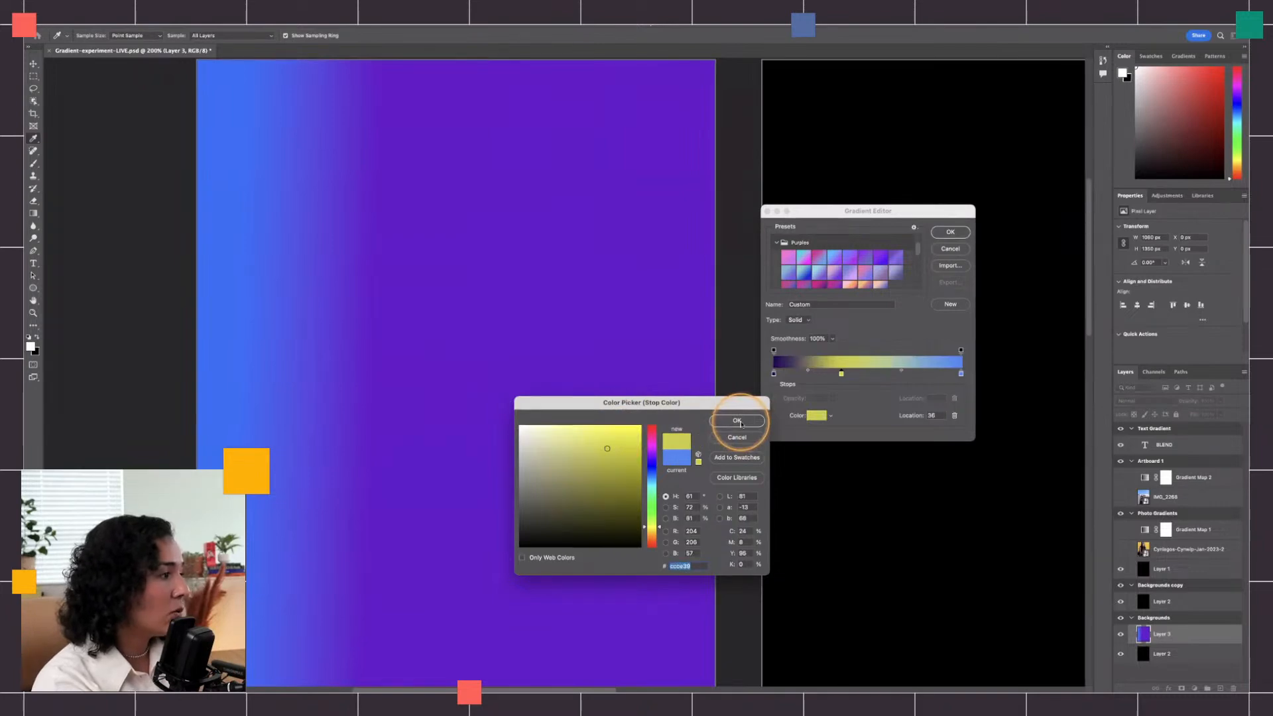
Step: Shift the yellow stop slightly past the gradient's midpoint and apply the edited gradient
mouse_move(842, 375)
left_mouse_down()
mouse_move(909, 372)
mouse_move(841, 372)
mouse_move(852, 376)
left_mouse_up()
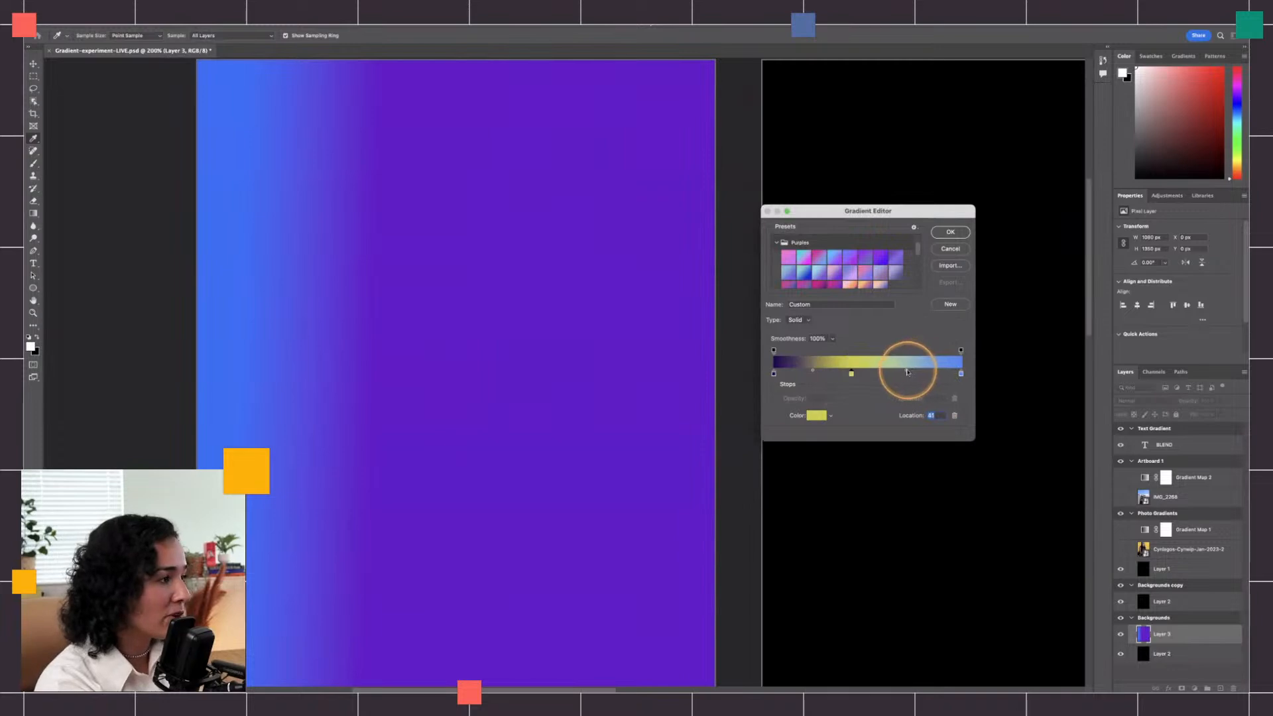
key("alt")
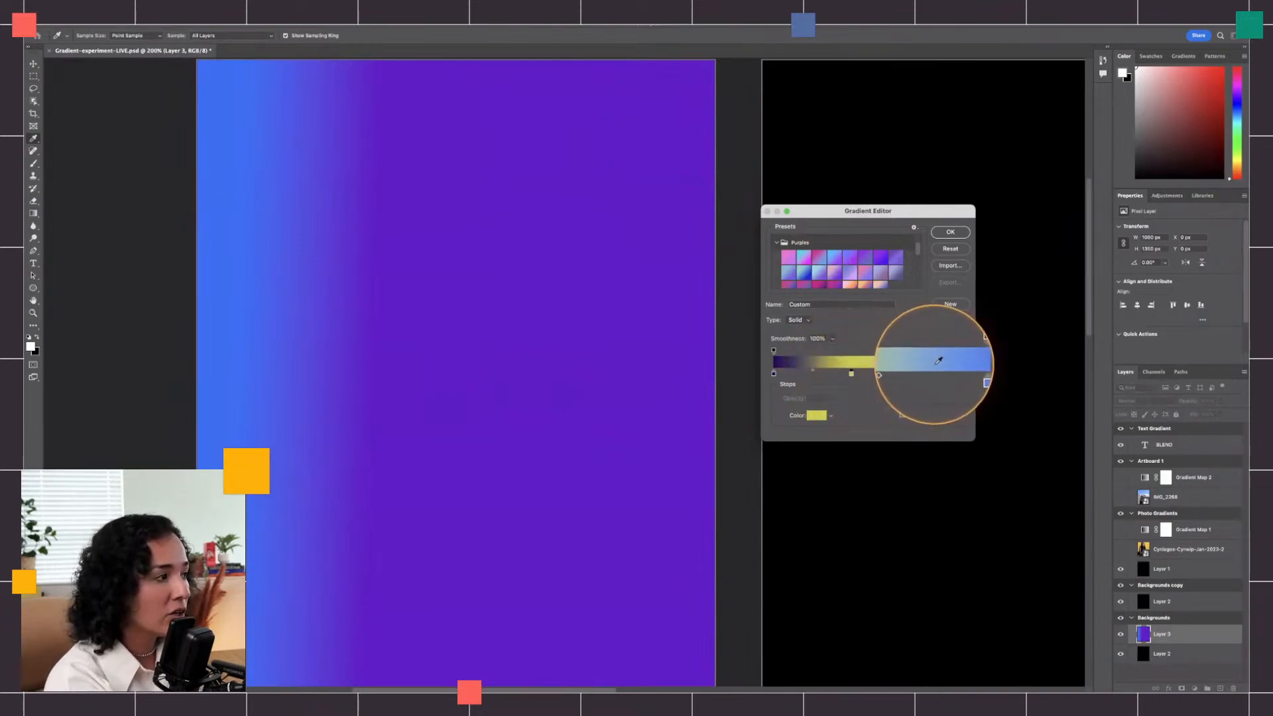
left_click_drag(852, 375, 878, 376)
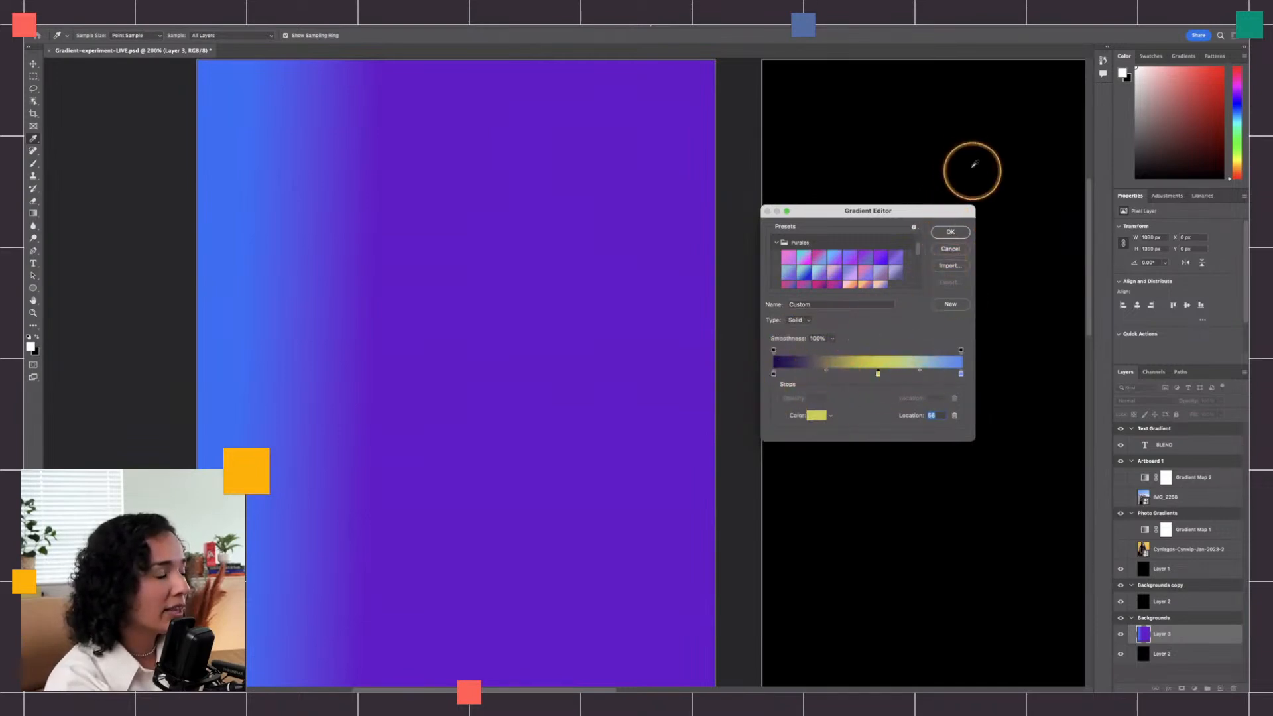
left_click(950, 231)
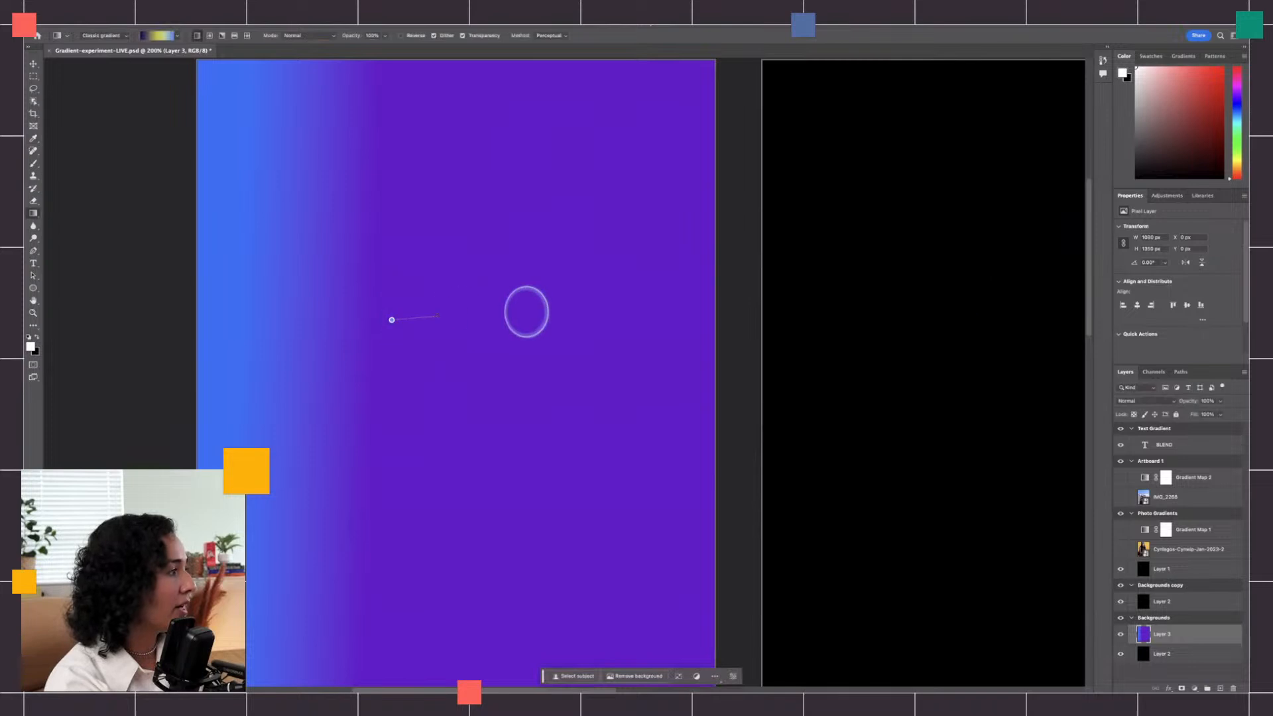
Step: Draw the dark purple, yellow and blue gradient across the Backgrounds artboard repeatedly, varying its length, position and direction
left_click_drag(454, 315, 650, 309)
left_click_drag(288, 375, 486, 371)
left_click_drag(398, 372, 397, 374)
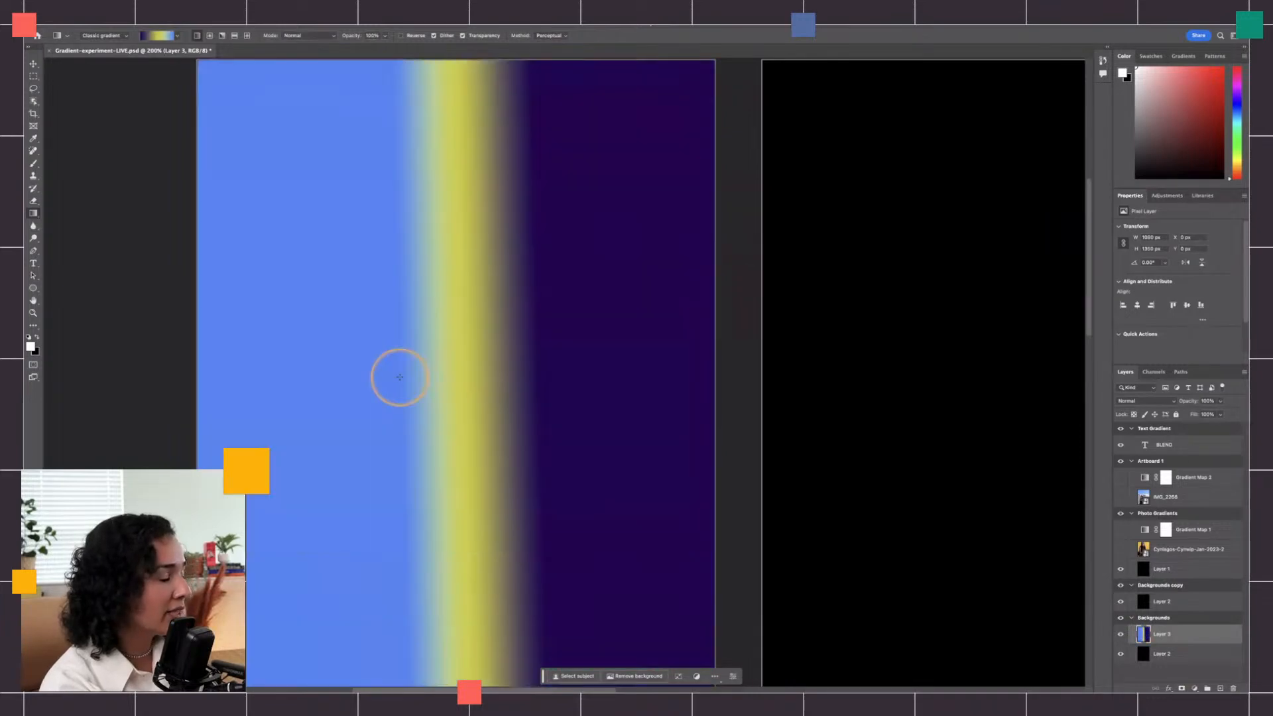
left_click_drag(276, 374, 462, 374)
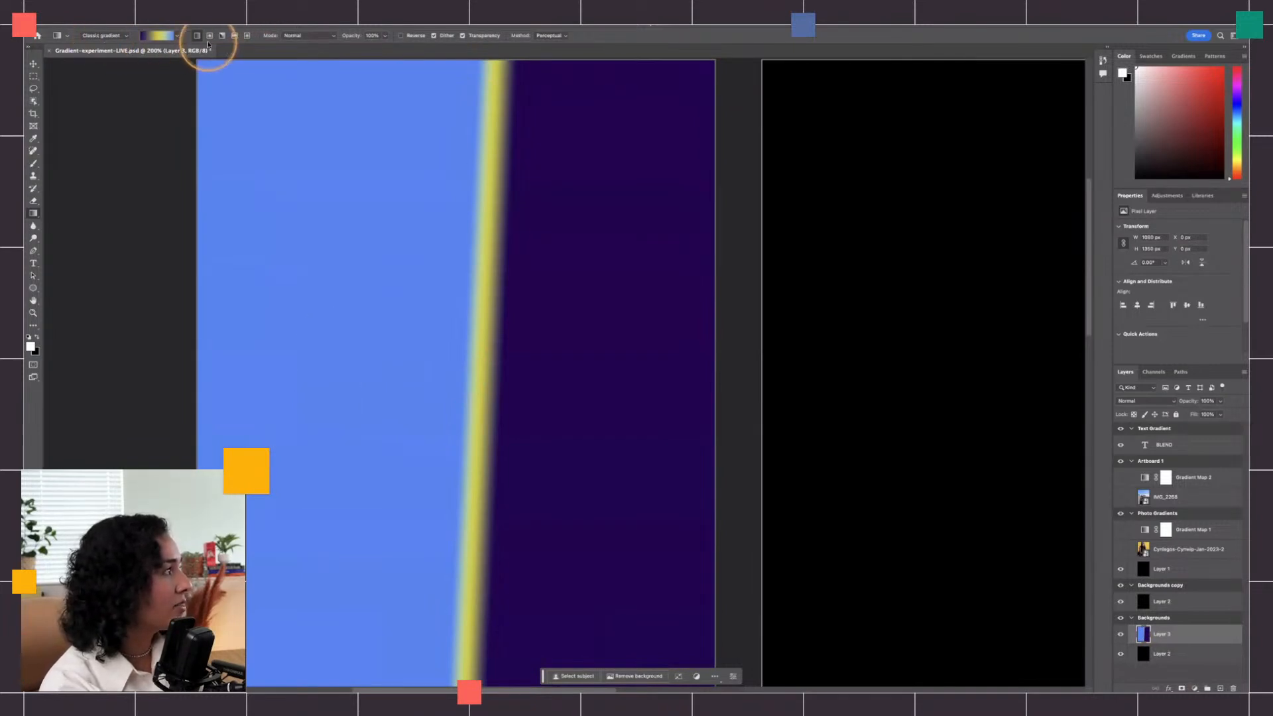
left_click_drag(249, 282, 229, 227)
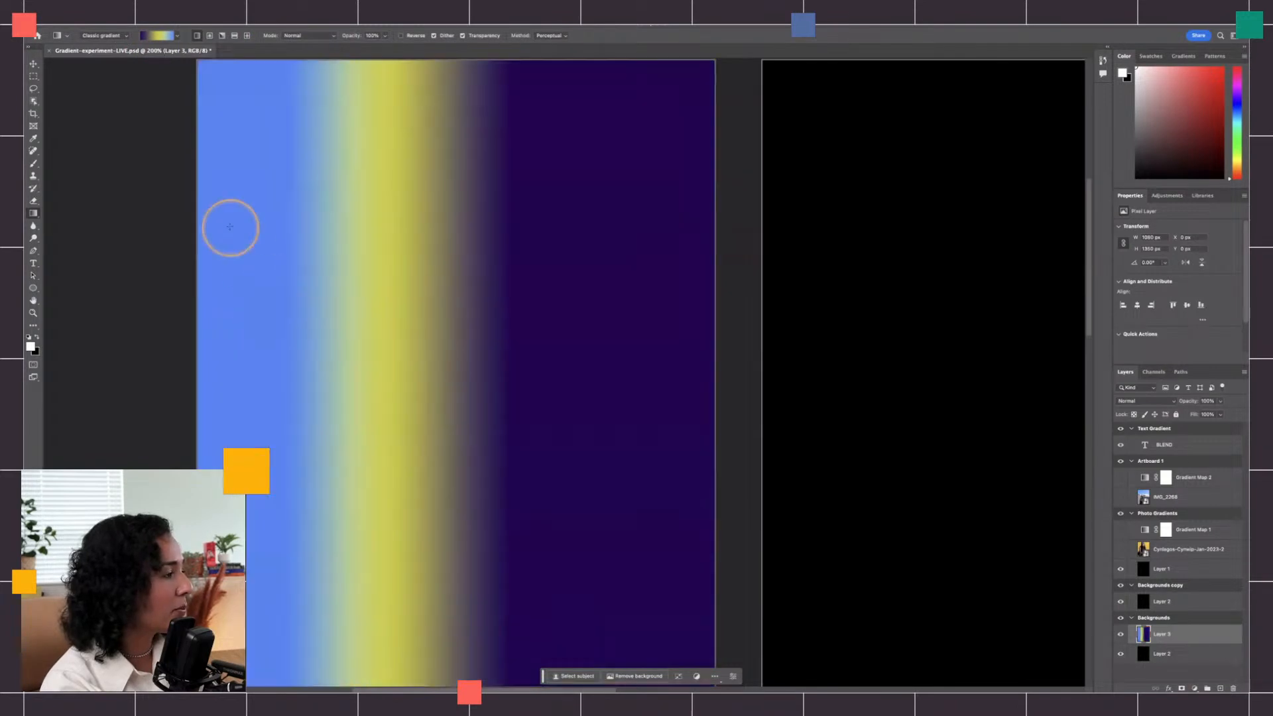
left_click(161, 35)
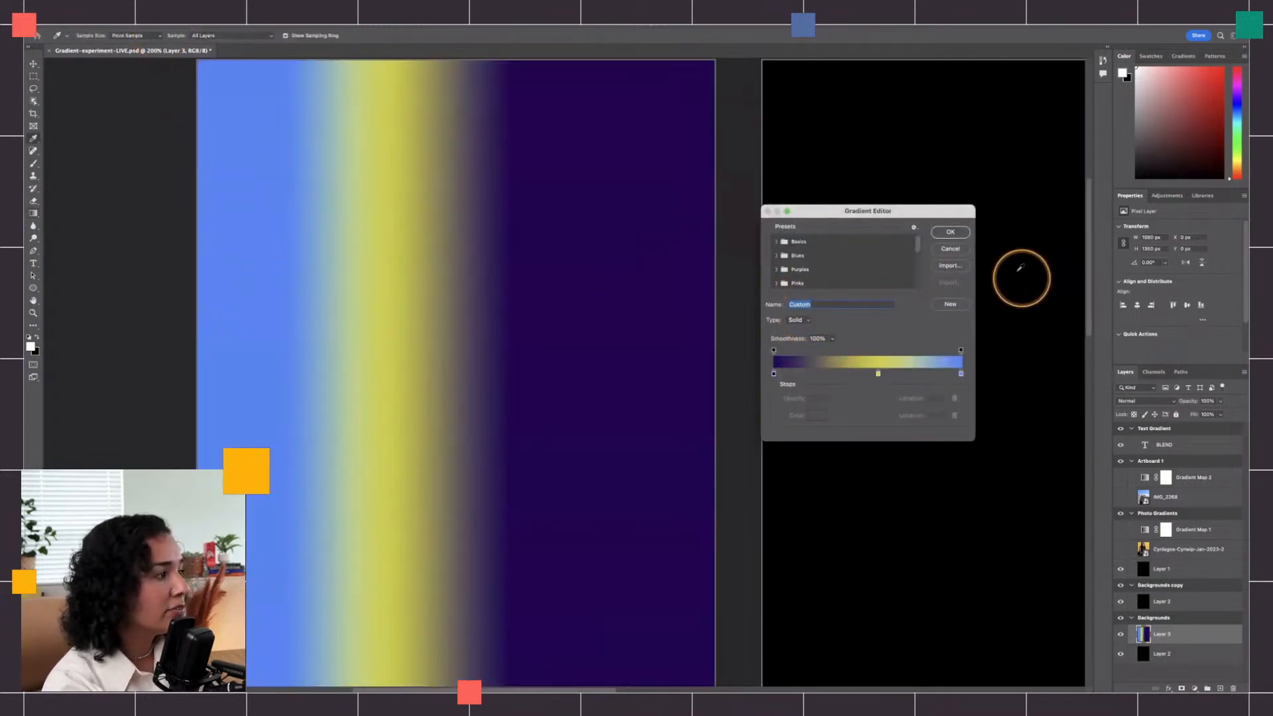
left_click(950, 232)
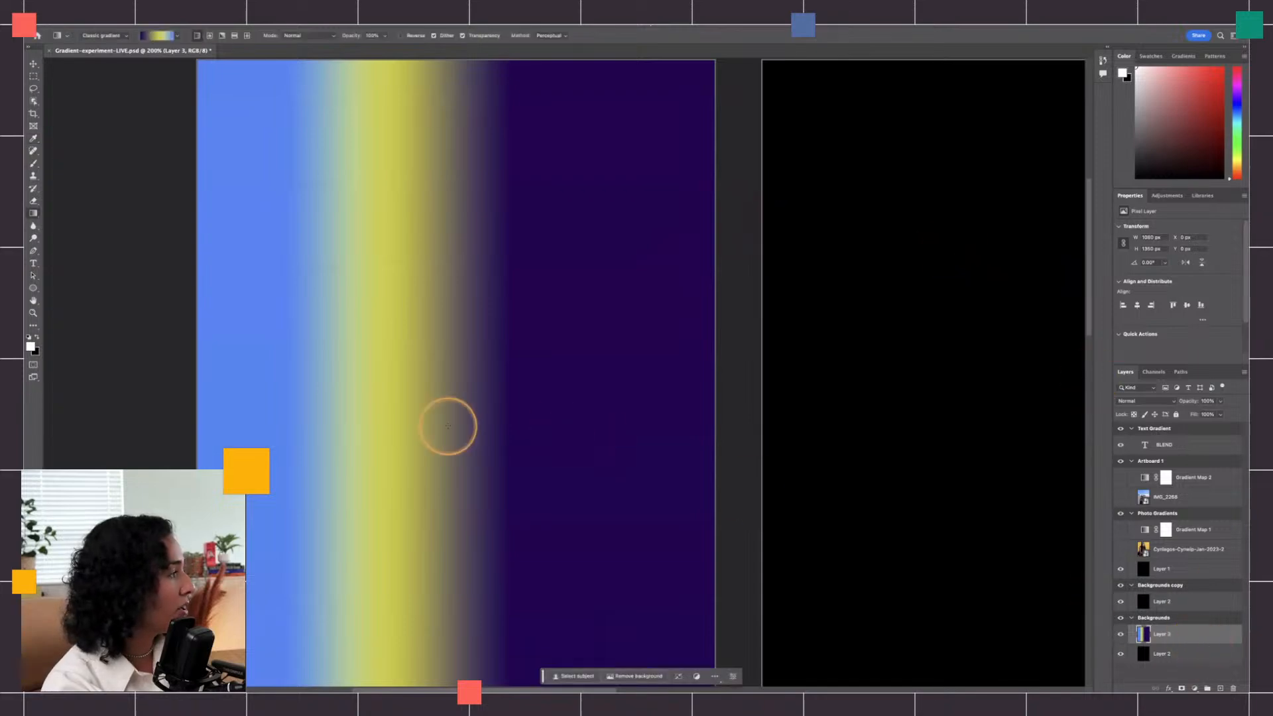
left_click_drag(398, 402, 523, 398)
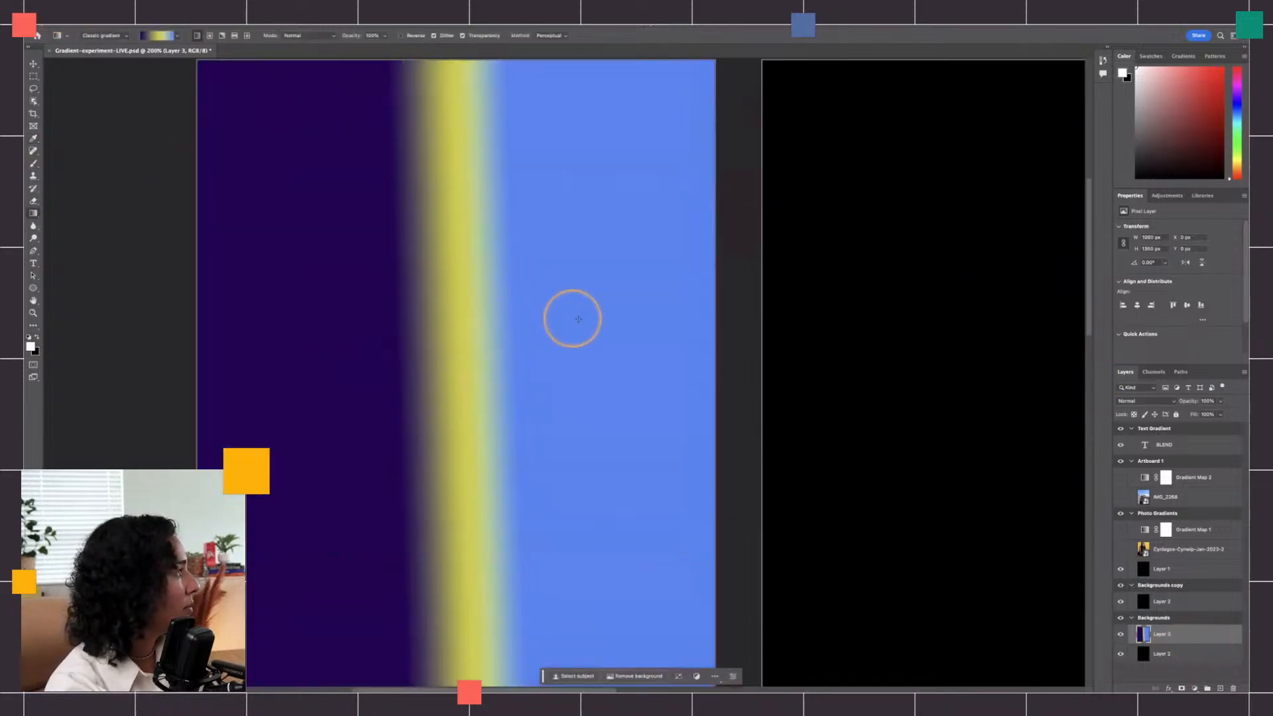
left_click_drag(547, 313, 315, 319)
Step: Switch from Classic gradient to Gradient mode and draw a reflected gradient horizontally from the Backgrounds artboard's centre toward its left edge
left_click(101, 35)
left_click(101, 29)
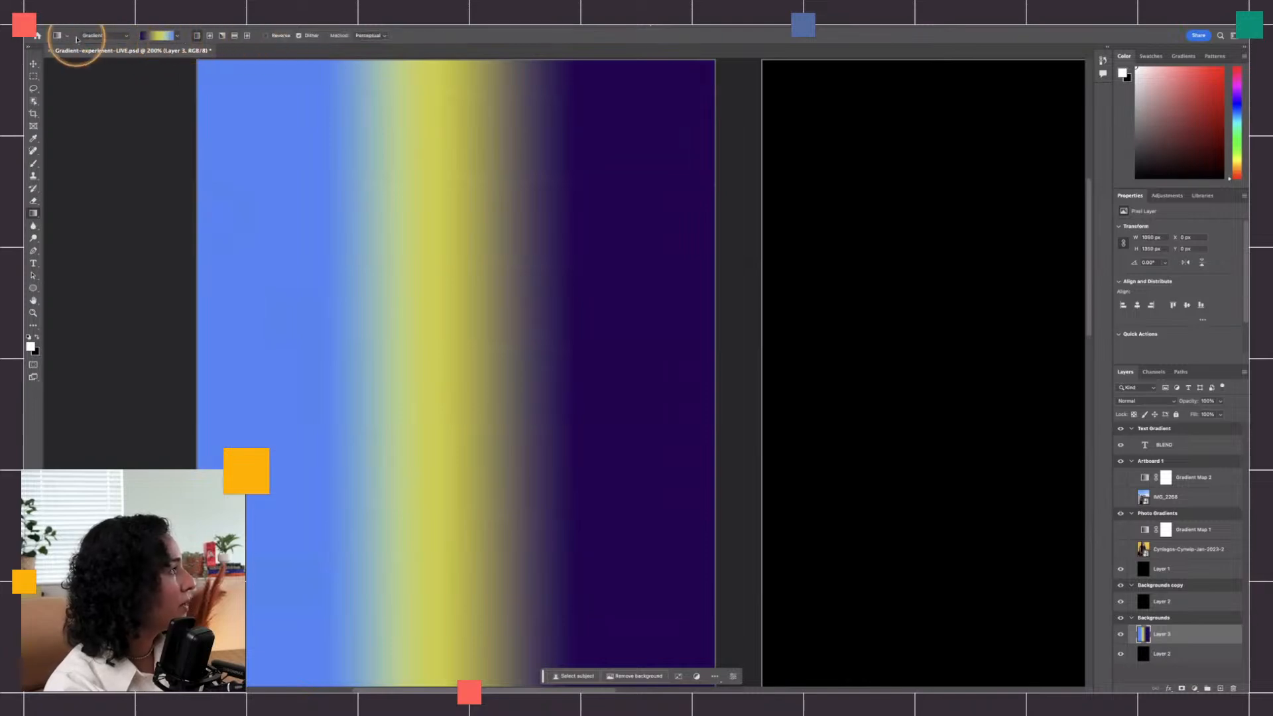
left_click(87, 37)
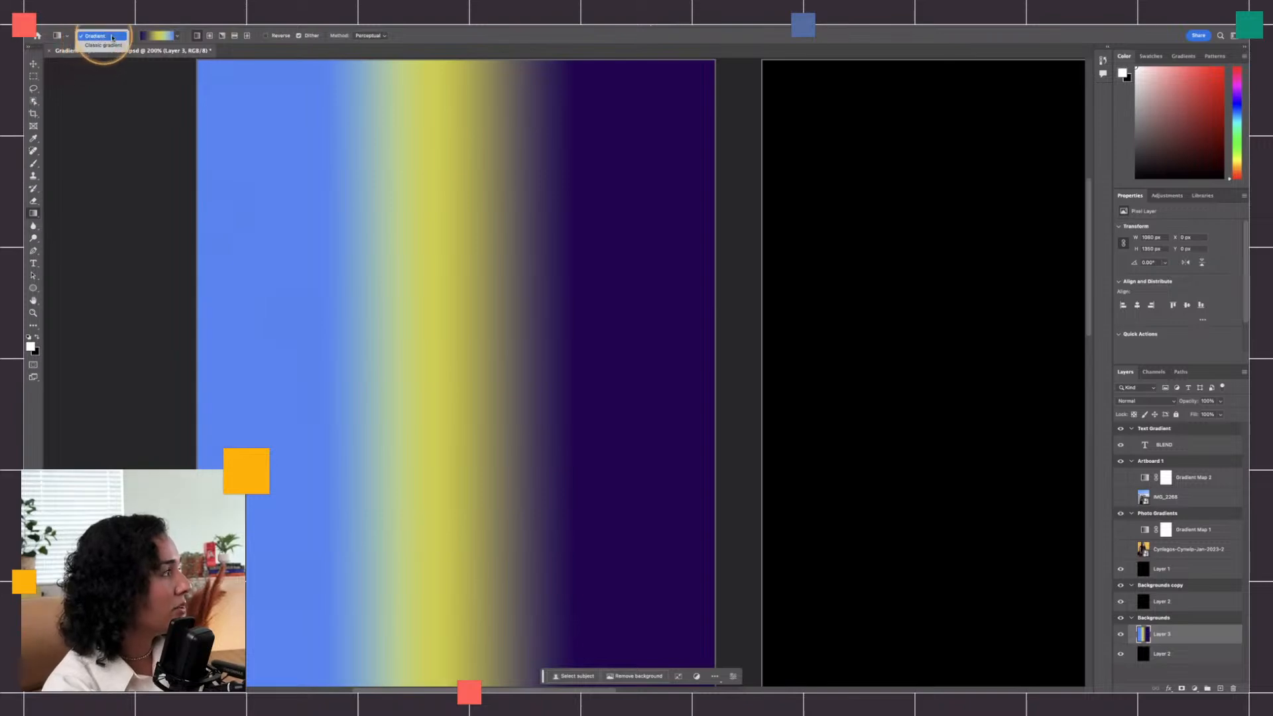
left_click(112, 36)
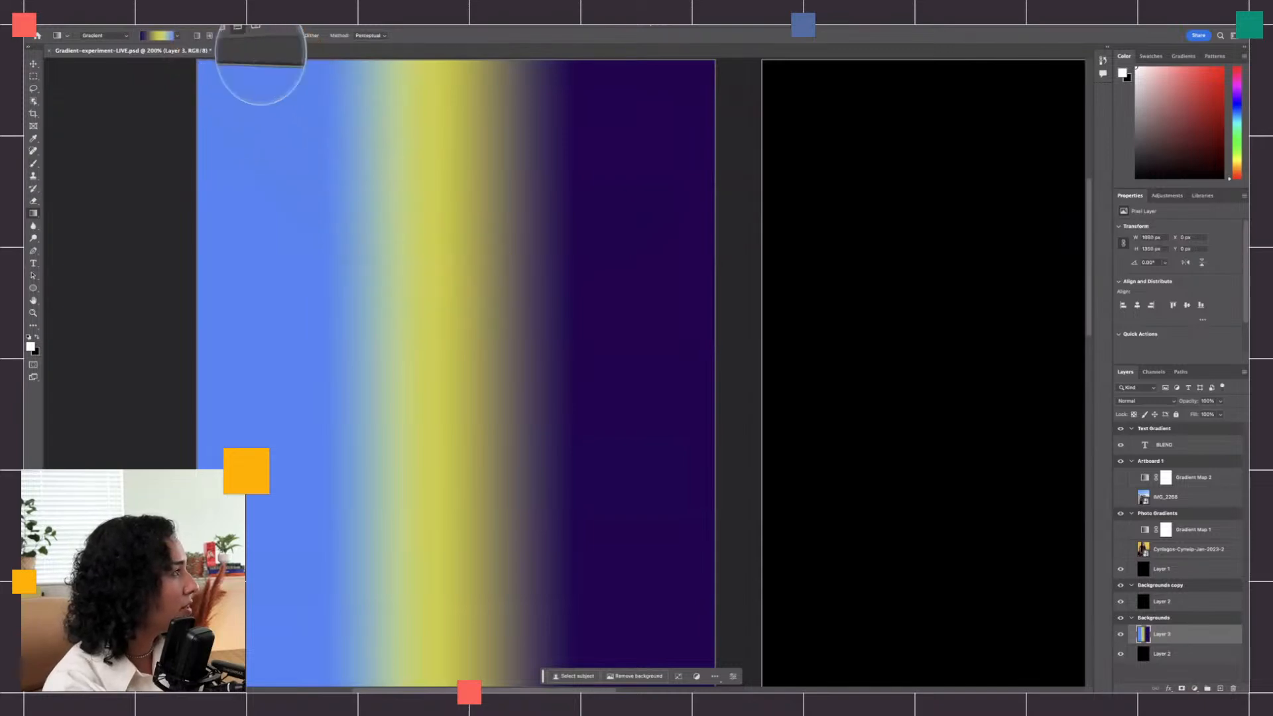
left_click_drag(459, 320, 366, 324)
key("super+z")
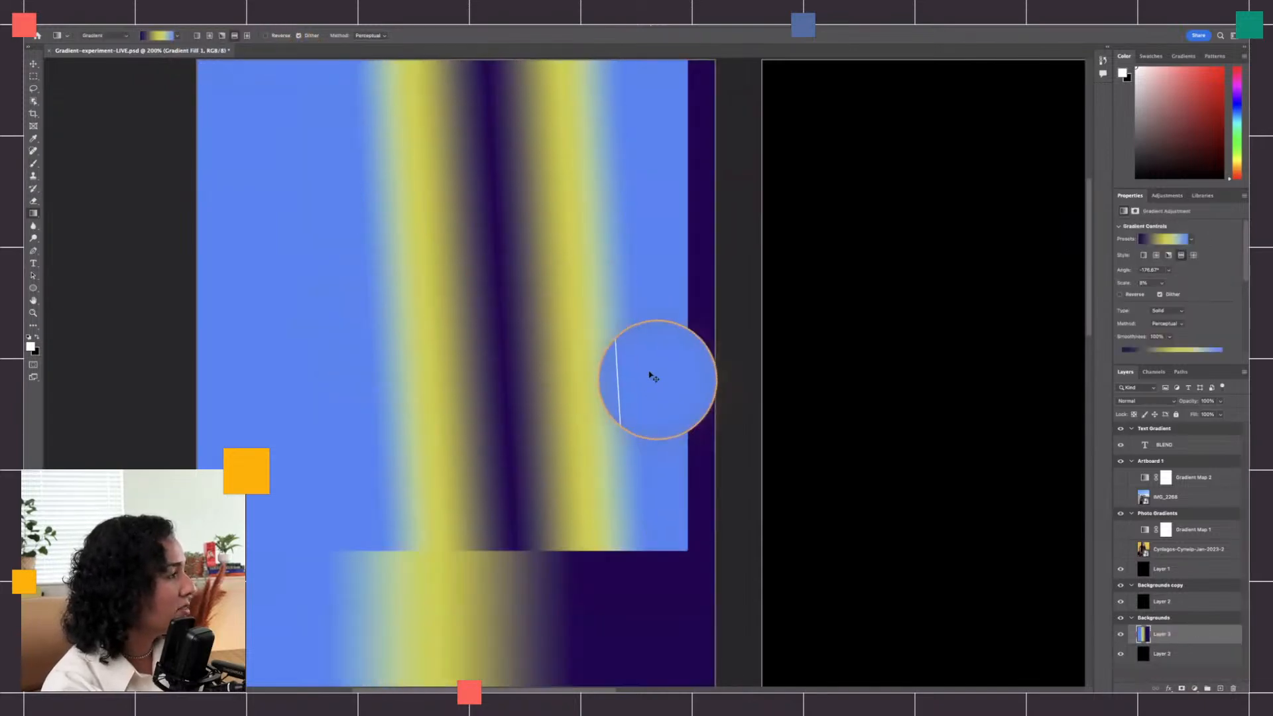
left_click_drag(449, 328, 261, 335)
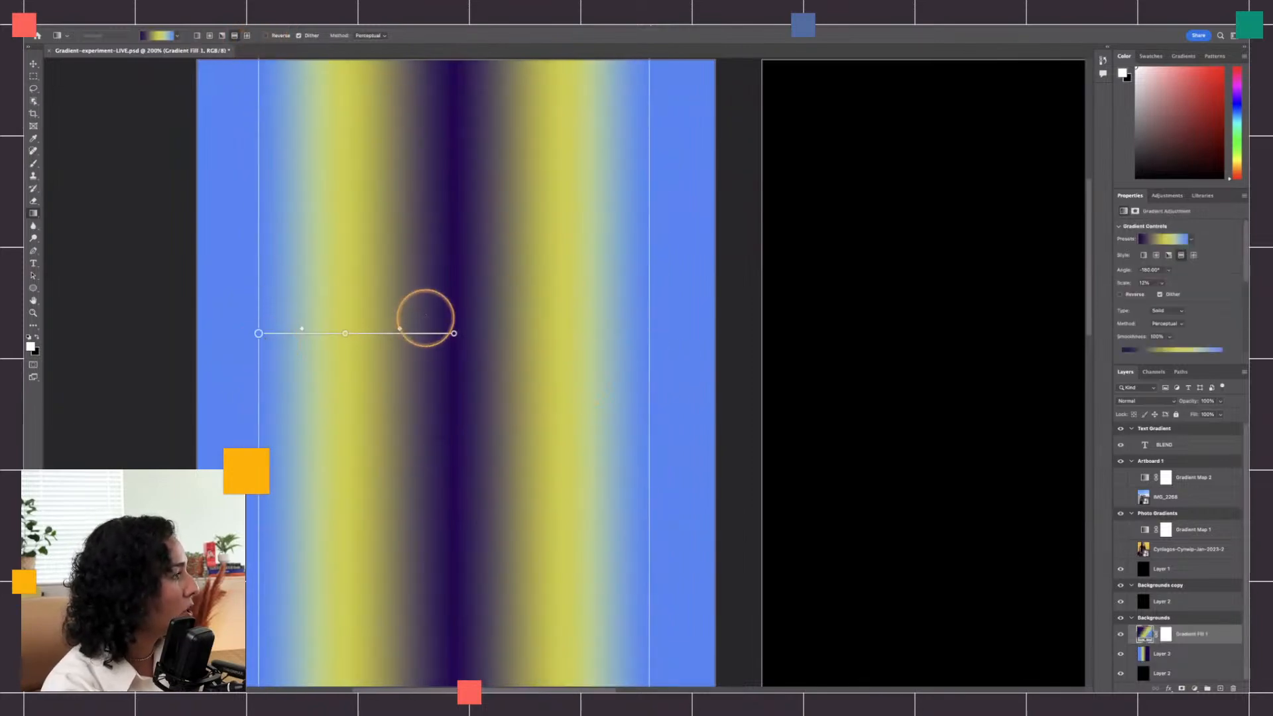
Step: Convert the gradient fill layer in the Backgrounds artboard to a smart object
key("z")
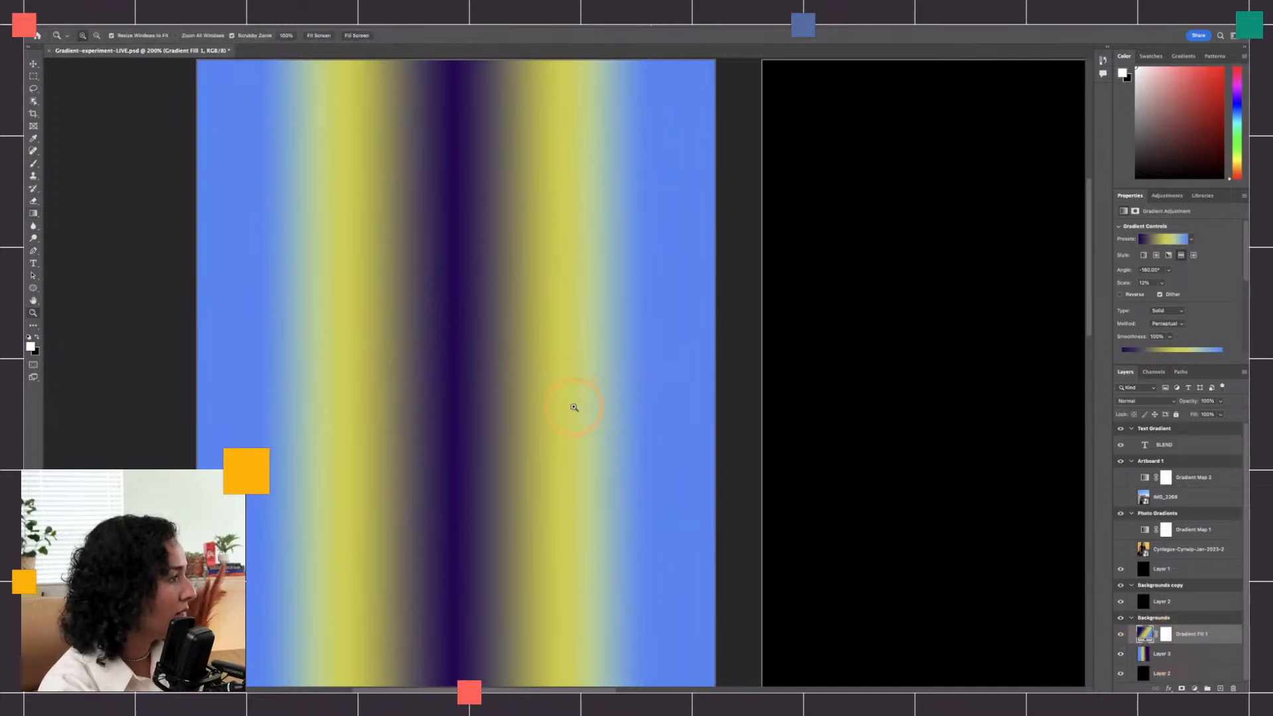
left_click(575, 411, "alt")
left_click_drag(618, 428, 528, 398)
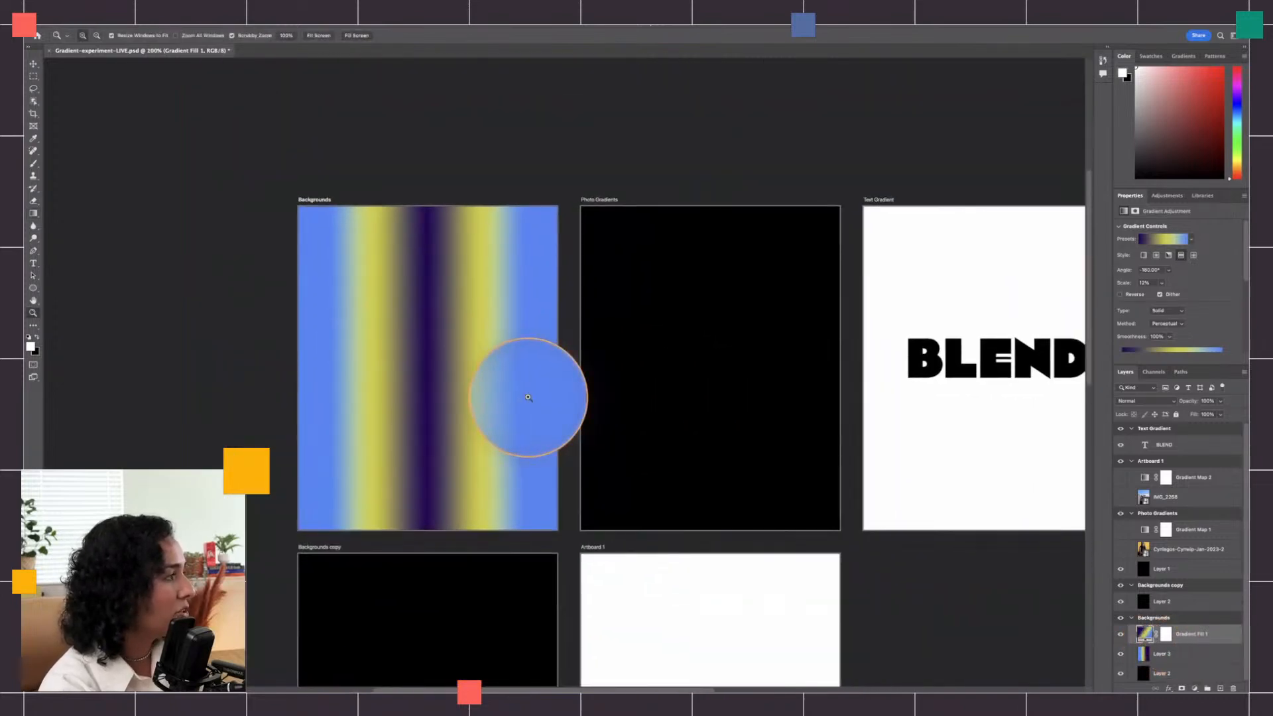
right_click(1190, 635)
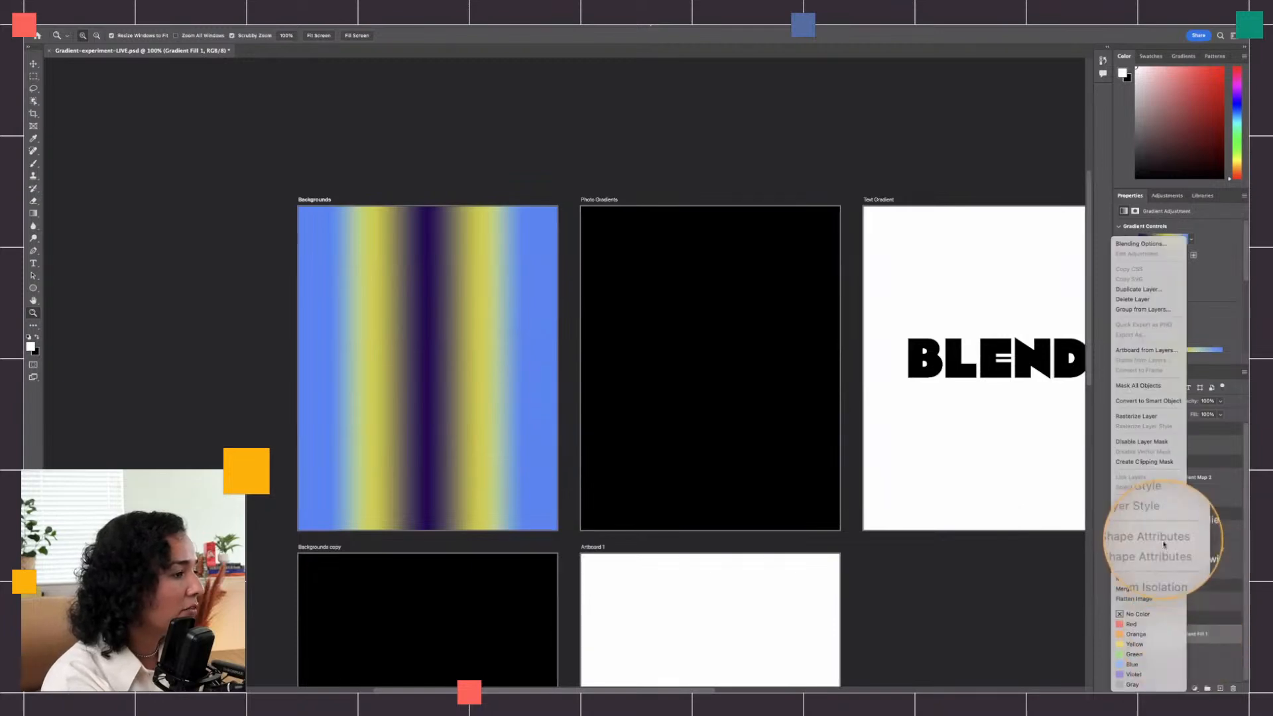
left_click(1131, 402)
Step: Scale the gradient smart object to about 58% width and 79% height, centring its dark band on the Backgrounds artboard
key("ctrl+t")
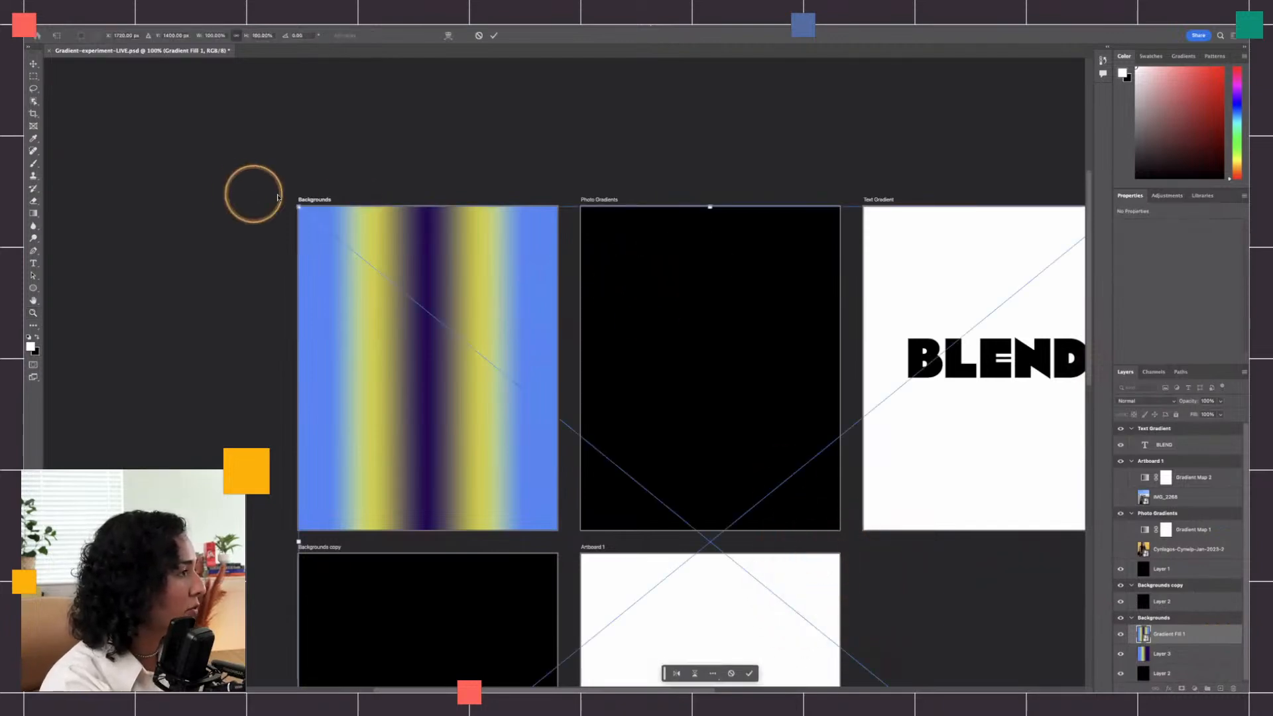
left_click_drag(297, 205, 541, 272)
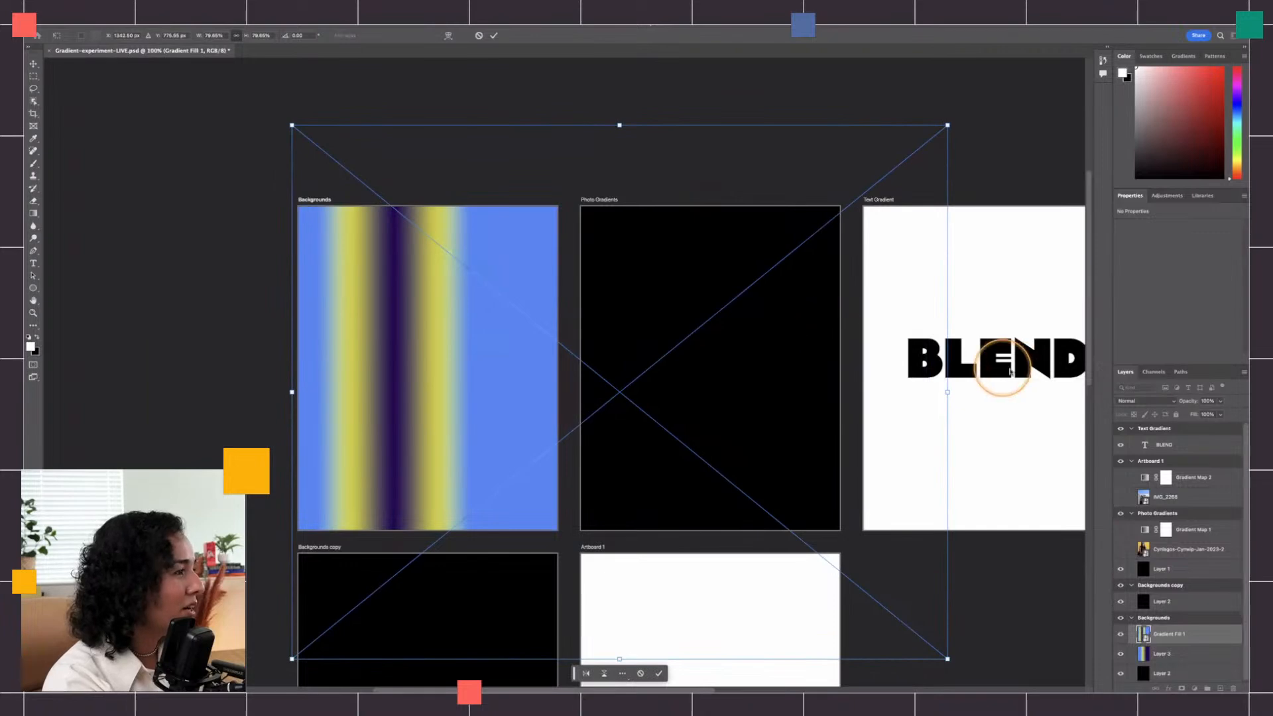
left_click_drag(948, 390, 832, 384)
key("ctrl+z")
left_click_drag(292, 392, 402, 388)
key("ctrl+z")
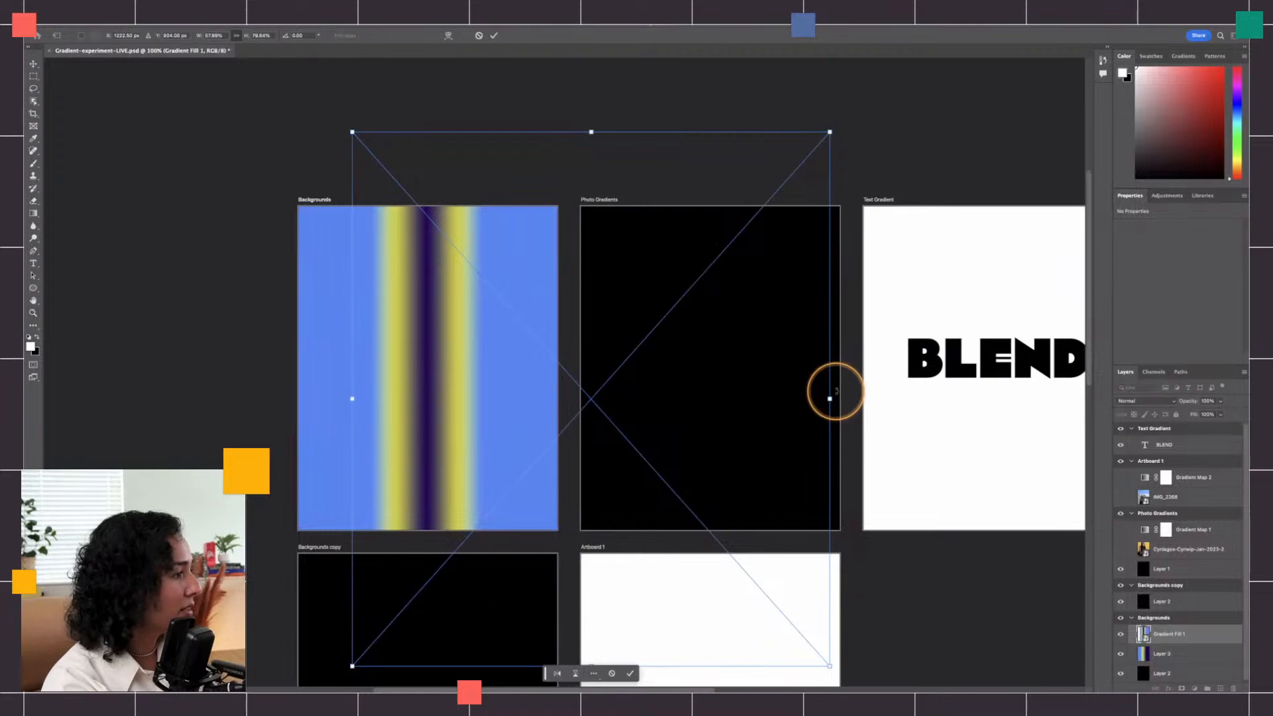
key("Return")
Step: Delete Layer 3 from the Backgrounds artboard and merge the gradient smart object with the black Layer 2
key("z")
mouse_move(1170, 672)
left_mouse_down()
mouse_move(1142, 659)
mouse_move(1163, 659)
left_mouse_up()
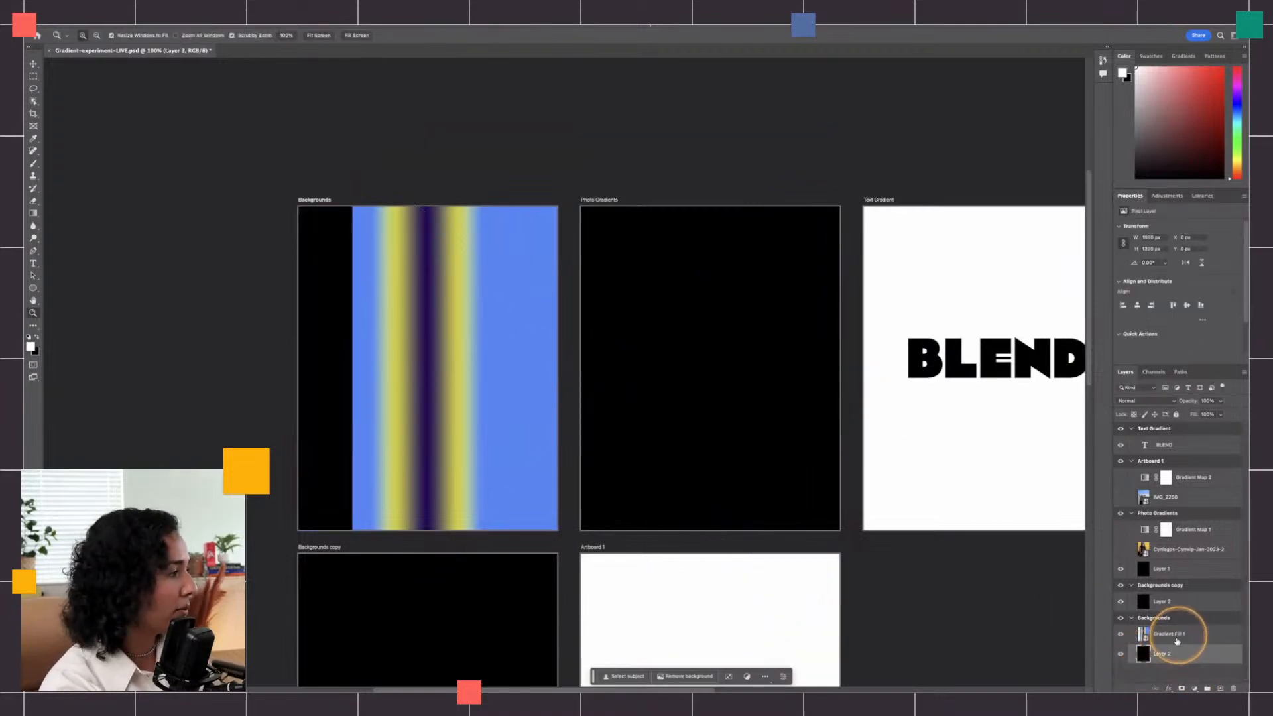
left_click(1145, 633)
left_click(1170, 653, "shift")
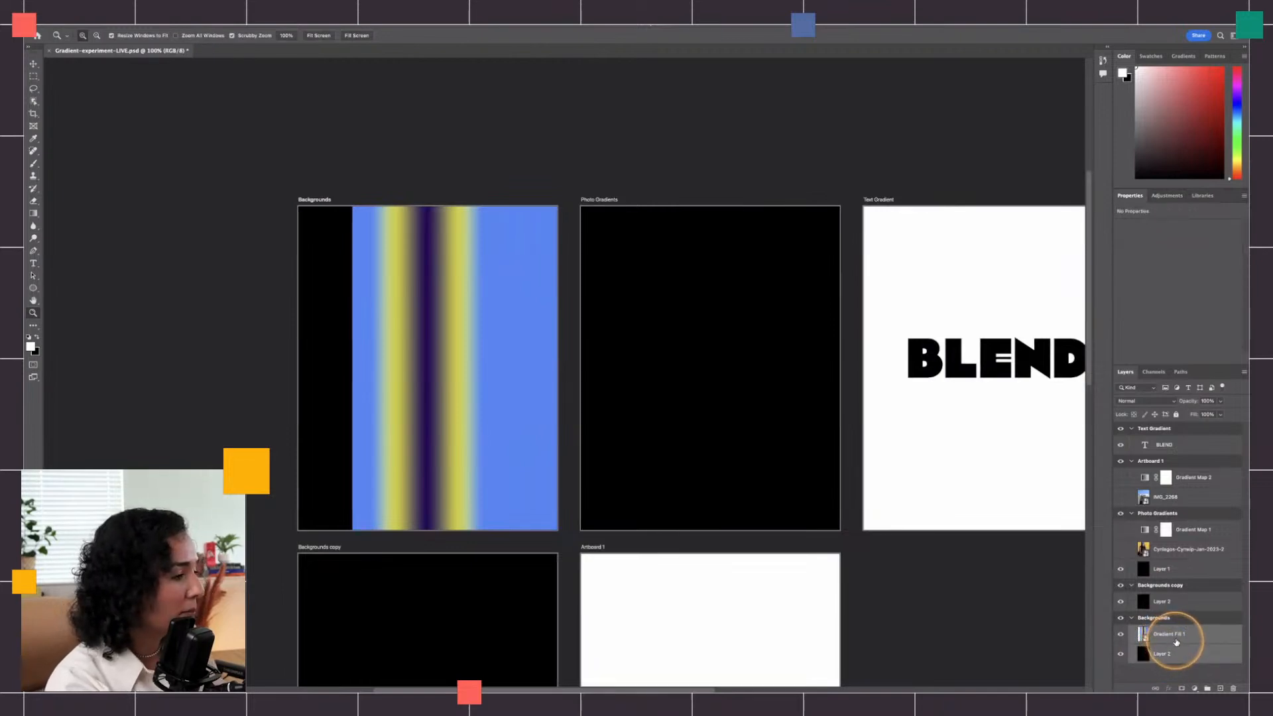
key("super+e")
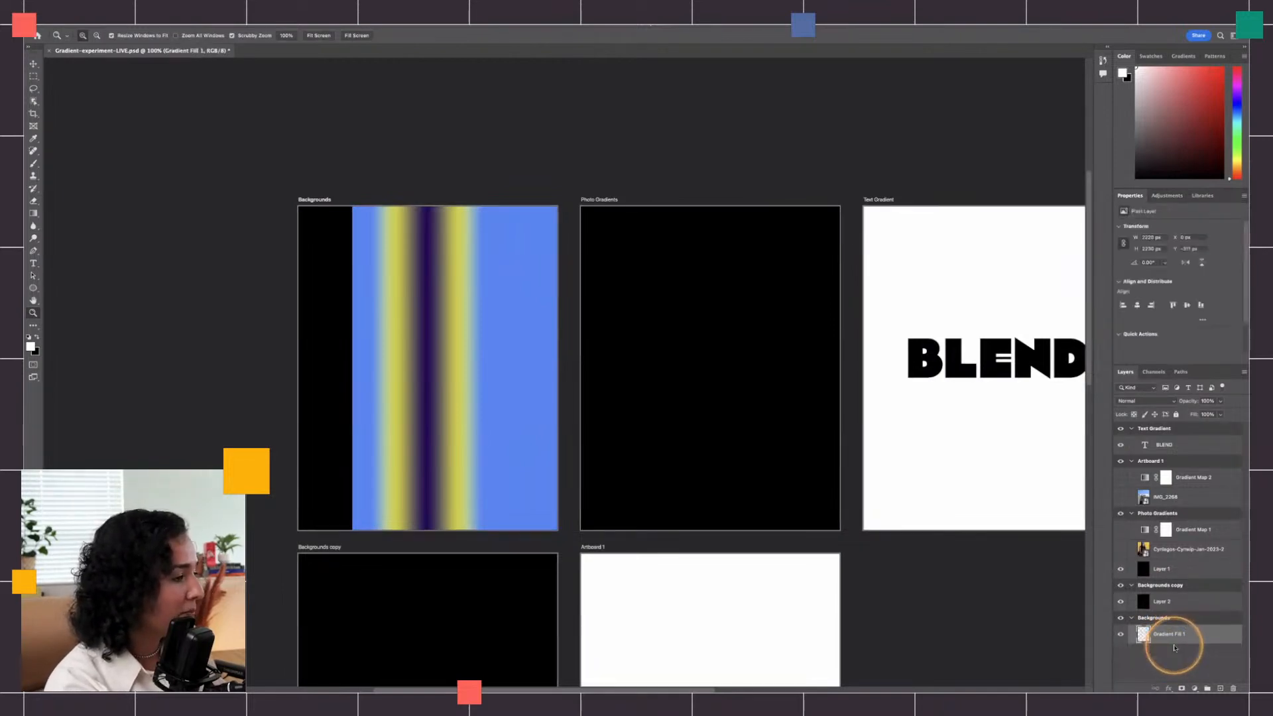
Step: Liquify the merged Gradient Fill 1 layer, warping its vertical stripes and black edge into swirling marbled shapes across the Backgrounds artboard
left_click(239, 15)
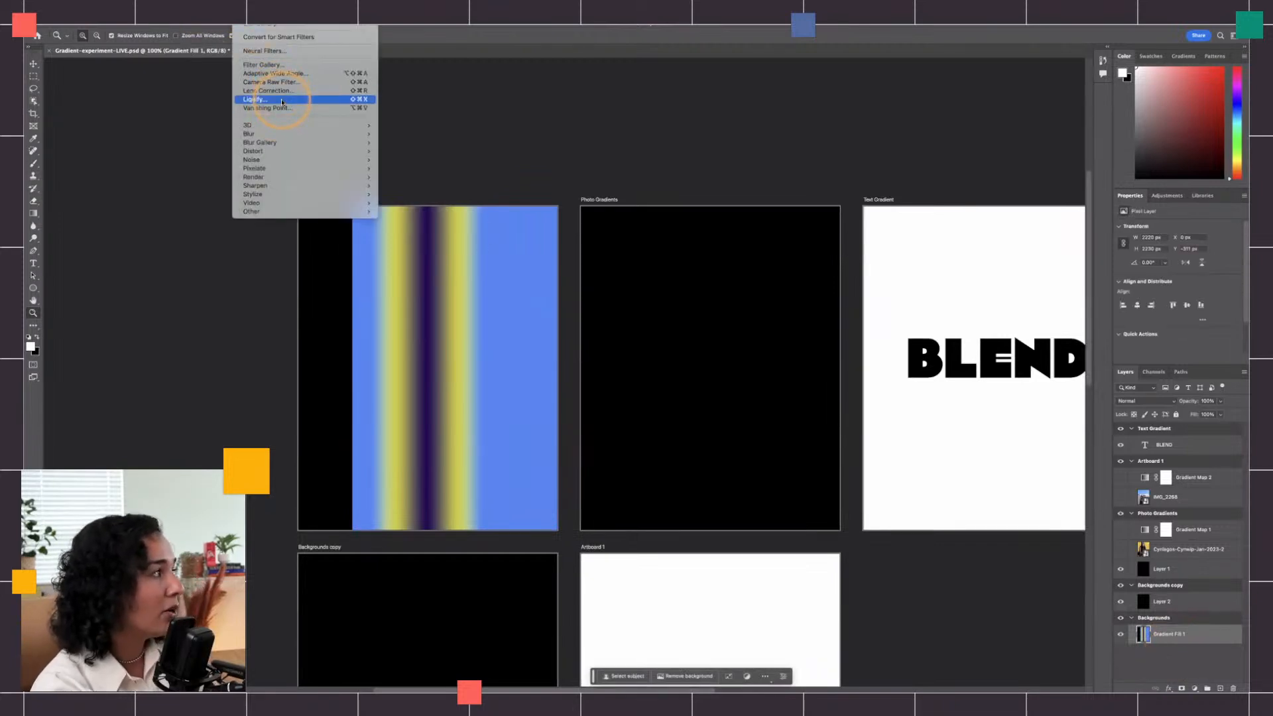
left_click(282, 102)
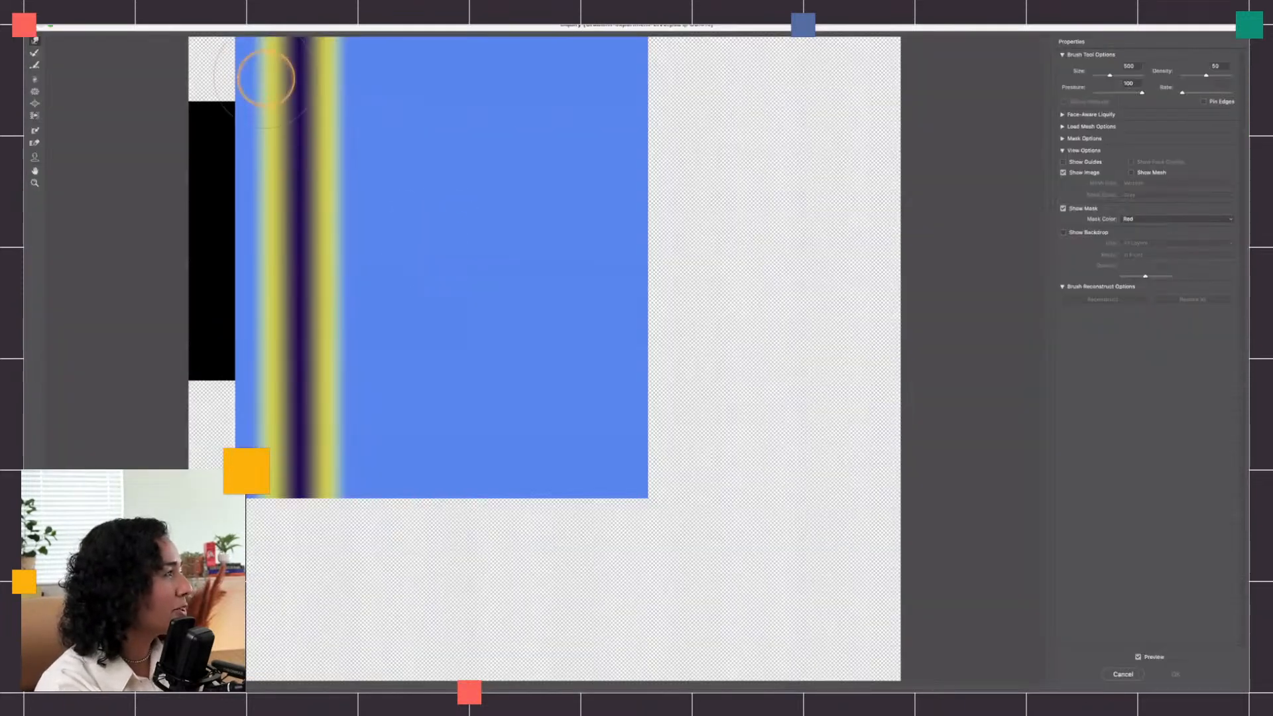
mouse_move(276, 88)
left_mouse_down()
mouse_move(195, 143)
mouse_move(290, 131)
mouse_move(295, 155)
mouse_move(102, 164)
left_mouse_up()
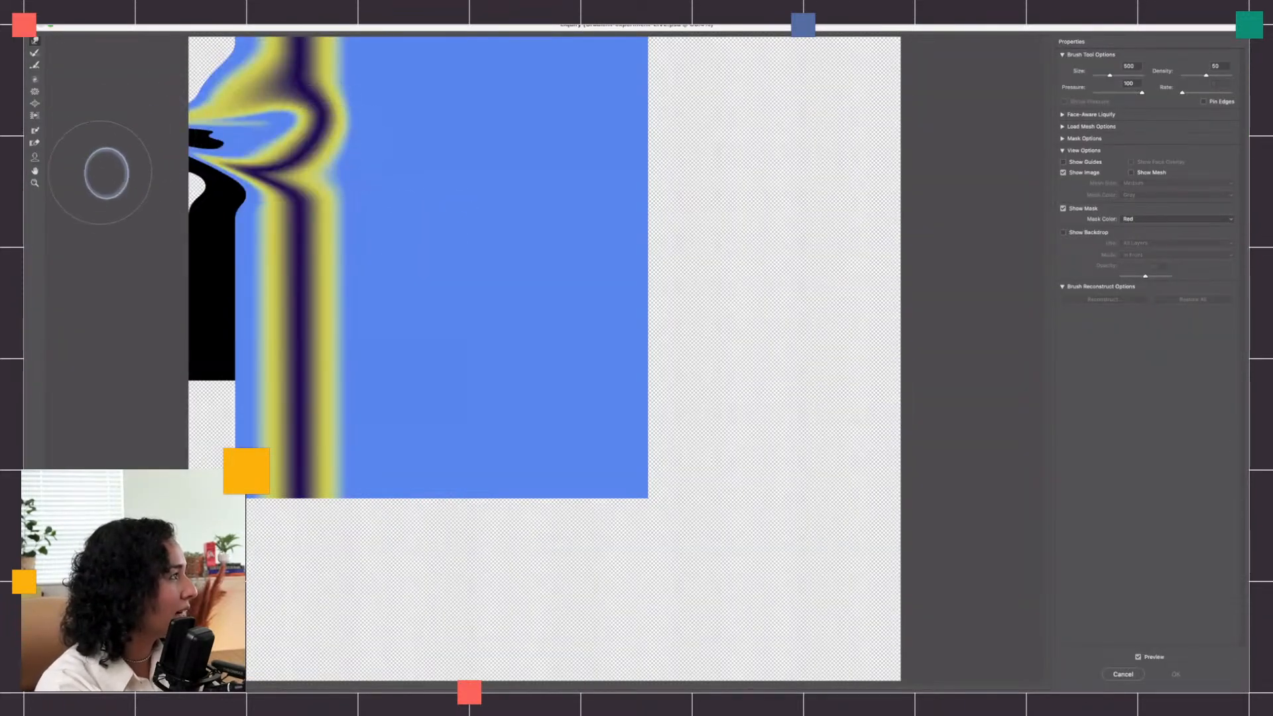
key("ctrl+z")
mouse_move(311, 66)
left_mouse_down()
mouse_move(190, 143)
mouse_move(212, 54)
mouse_move(160, 154)
mouse_move(178, 164)
mouse_move(245, 111)
mouse_move(212, 126)
mouse_move(185, 196)
left_mouse_up()
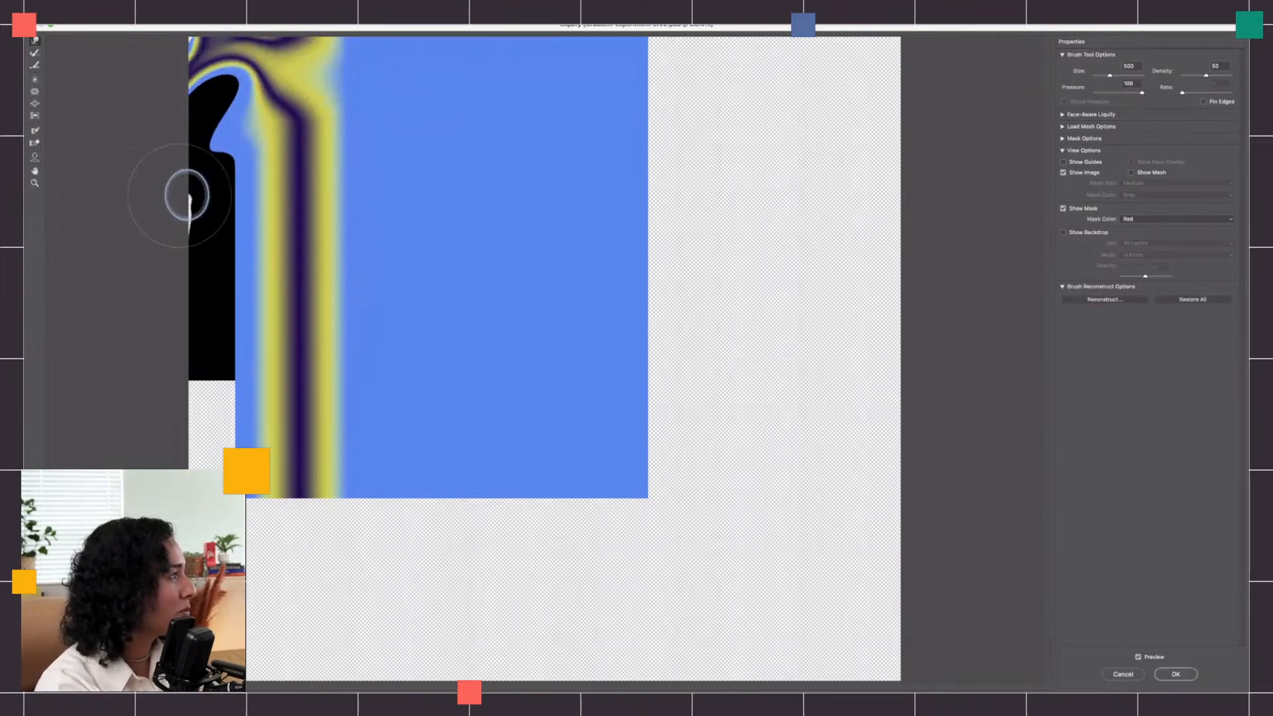
mouse_move(331, 112)
left_mouse_down()
mouse_move(220, 201)
mouse_move(230, 204)
mouse_move(105, 239)
mouse_move(201, 192)
mouse_move(171, 193)
mouse_move(290, 224)
mouse_move(162, 326)
mouse_move(138, 301)
mouse_move(262, 368)
mouse_move(174, 342)
mouse_move(225, 371)
mouse_move(157, 372)
mouse_move(239, 320)
mouse_move(270, 217)
mouse_move(313, 255)
mouse_move(177, 276)
mouse_move(174, 288)
mouse_move(264, 167)
mouse_move(228, 170)
mouse_move(188, 39)
mouse_move(241, 87)
mouse_move(371, 71)
mouse_move(292, 187)
mouse_move(324, 83)
mouse_move(368, 31)
left_mouse_up()
mouse_move(289, 98)
left_mouse_down()
mouse_move(185, 98)
mouse_move(169, 136)
mouse_move(227, 154)
mouse_move(188, 188)
mouse_move(220, 212)
mouse_move(208, 122)
mouse_move(195, 160)
mouse_move(223, 94)
left_mouse_up()
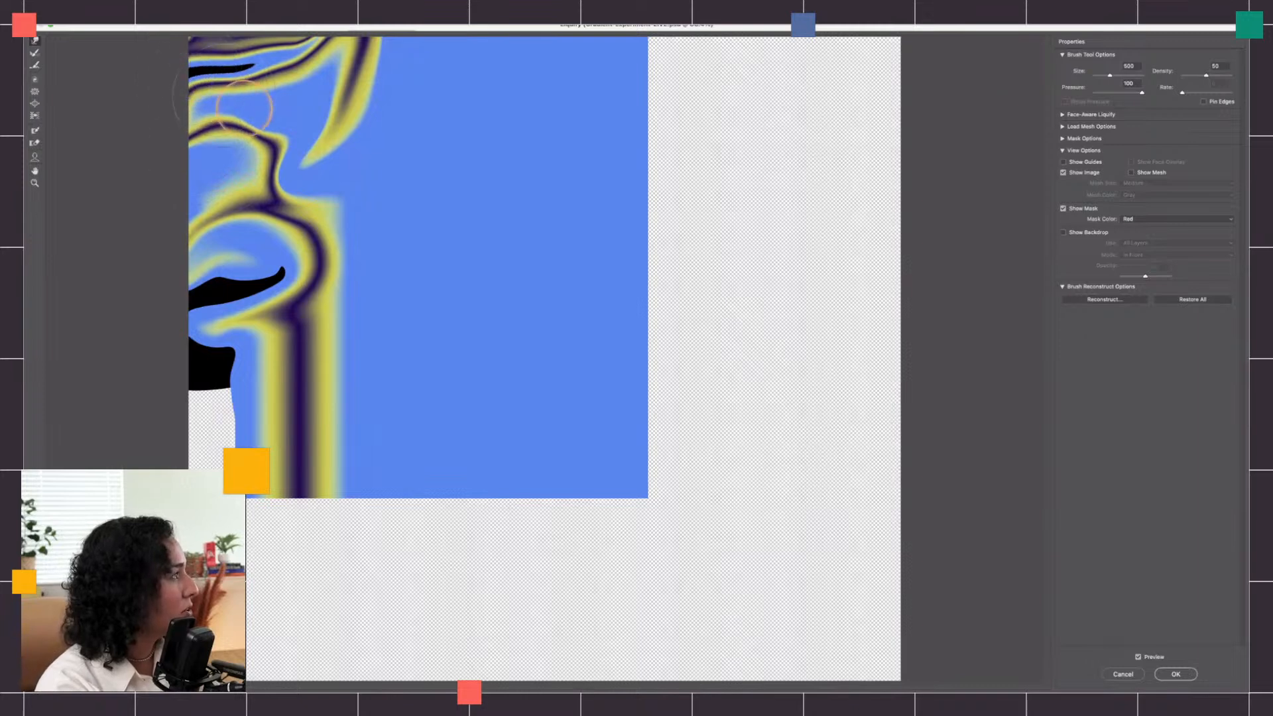
mouse_move(279, 161)
left_mouse_down()
mouse_move(399, 145)
mouse_move(301, 207)
left_mouse_up()
mouse_move(300, 156)
left_mouse_down()
mouse_move(212, 244)
mouse_move(341, 264)
mouse_move(209, 291)
mouse_move(196, 315)
mouse_move(212, 341)
mouse_move(388, 322)
left_mouse_up()
mouse_move(389, 256)
left_mouse_down()
mouse_move(314, 117)
mouse_move(330, 209)
mouse_move(237, 245)
mouse_move(420, 147)
mouse_move(415, 191)
mouse_move(372, 176)
mouse_move(290, 227)
mouse_move(232, 197)
mouse_move(224, 228)
mouse_move(456, 219)
mouse_move(335, 193)
left_mouse_up()
mouse_move(175, 288)
left_mouse_down()
mouse_move(198, 256)
mouse_move(276, 236)
left_mouse_up()
left_click_drag(385, 194, 421, 147)
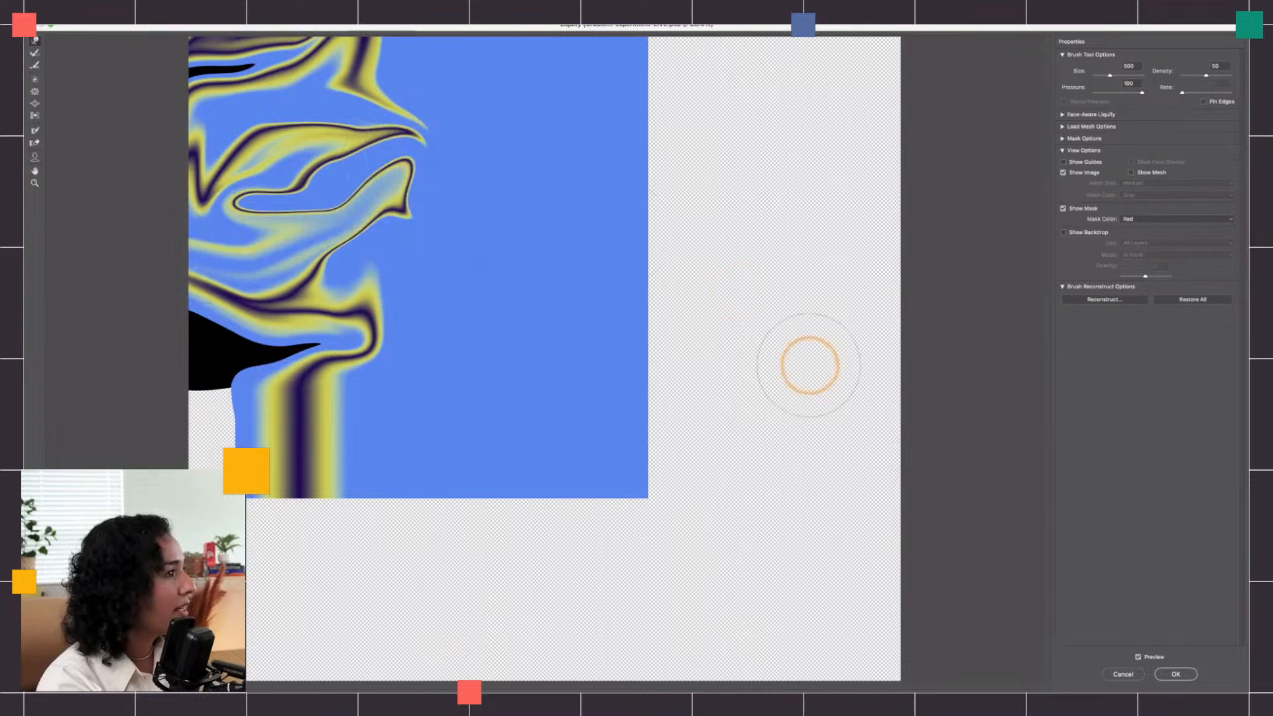
mouse_move(257, 208)
left_mouse_down()
mouse_move(429, 189)
mouse_move(484, 210)
left_mouse_up()
mouse_move(382, 173)
left_mouse_down()
mouse_move(333, 103)
mouse_move(263, 158)
mouse_move(253, 134)
mouse_move(281, 117)
mouse_move(314, 126)
mouse_move(232, 123)
left_mouse_up()
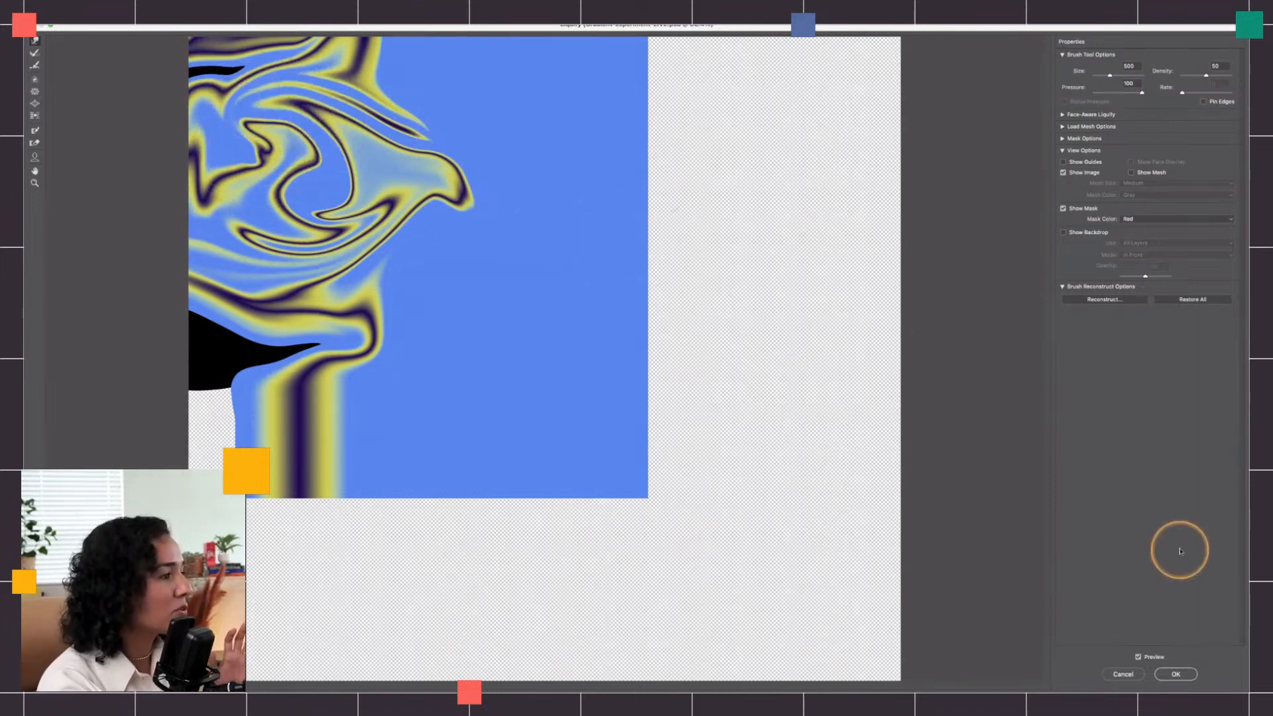
left_click(1182, 675)
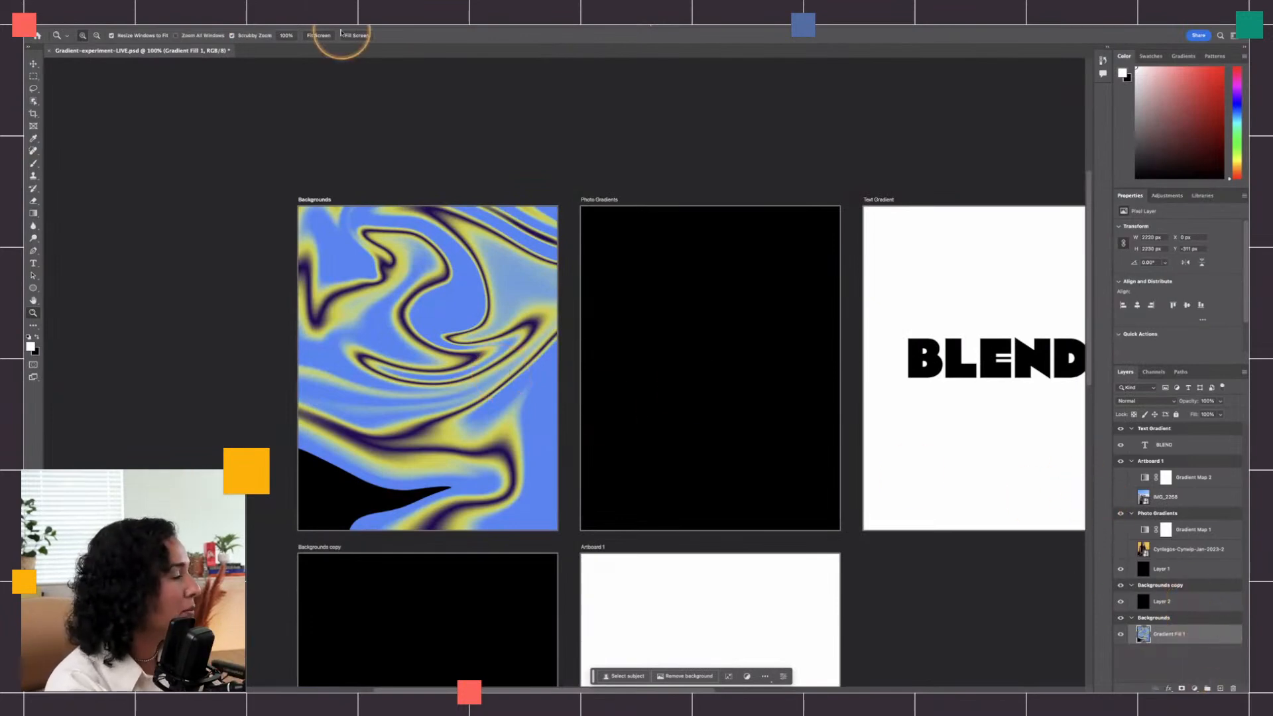
Step: Add monochromatic noise with uniform distribution to the liquified gradient on the Backgrounds artboard and inspect the grain up close
left_click(233, 15)
mouse_move(331, 159)
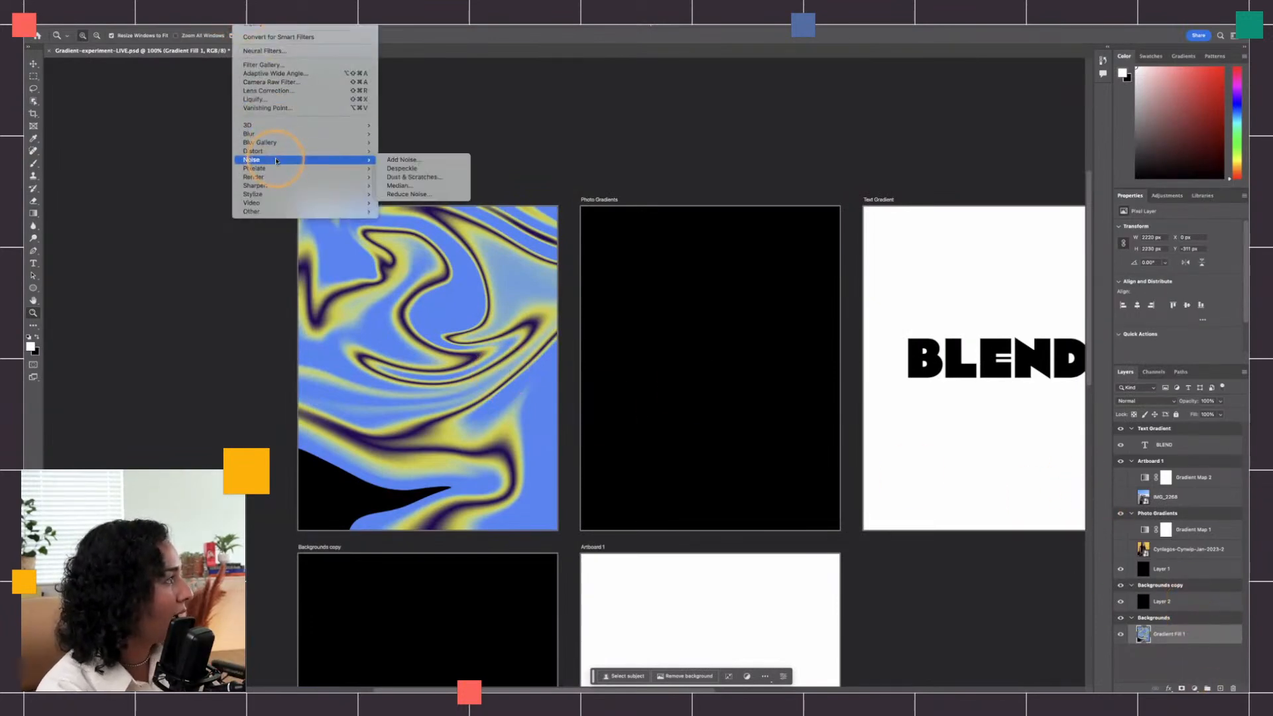
left_click(415, 164)
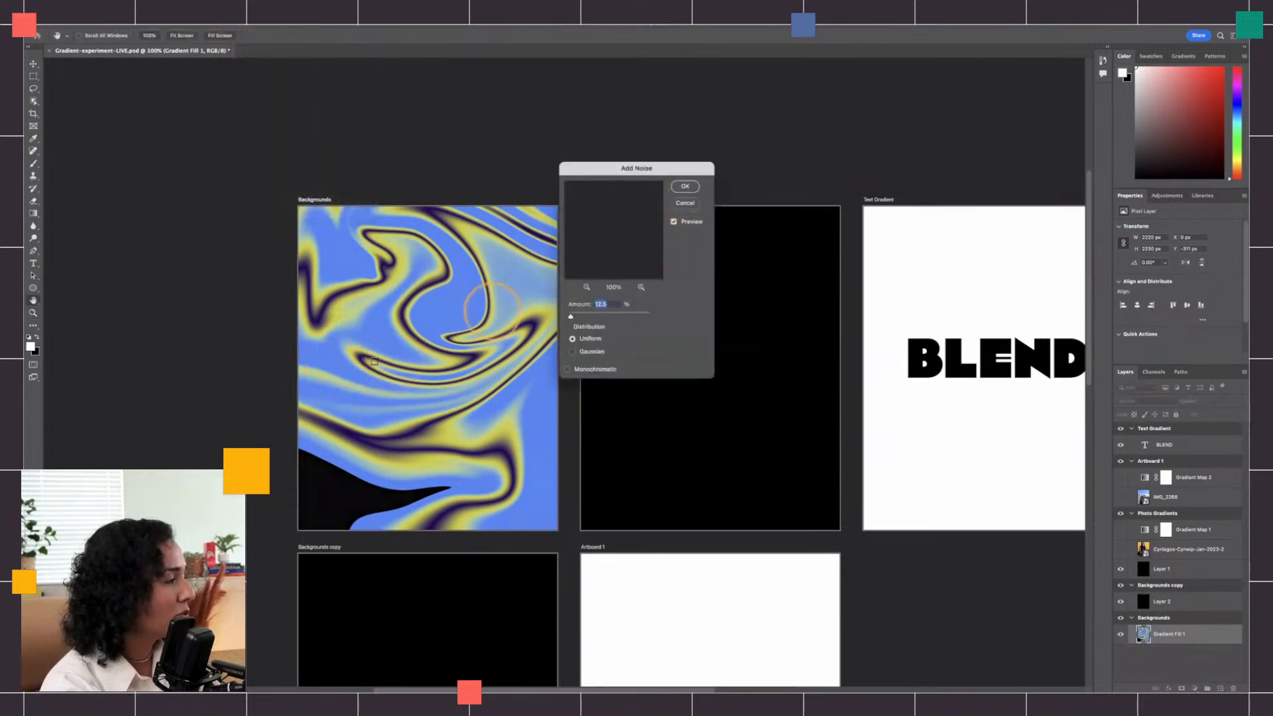
key("alt")
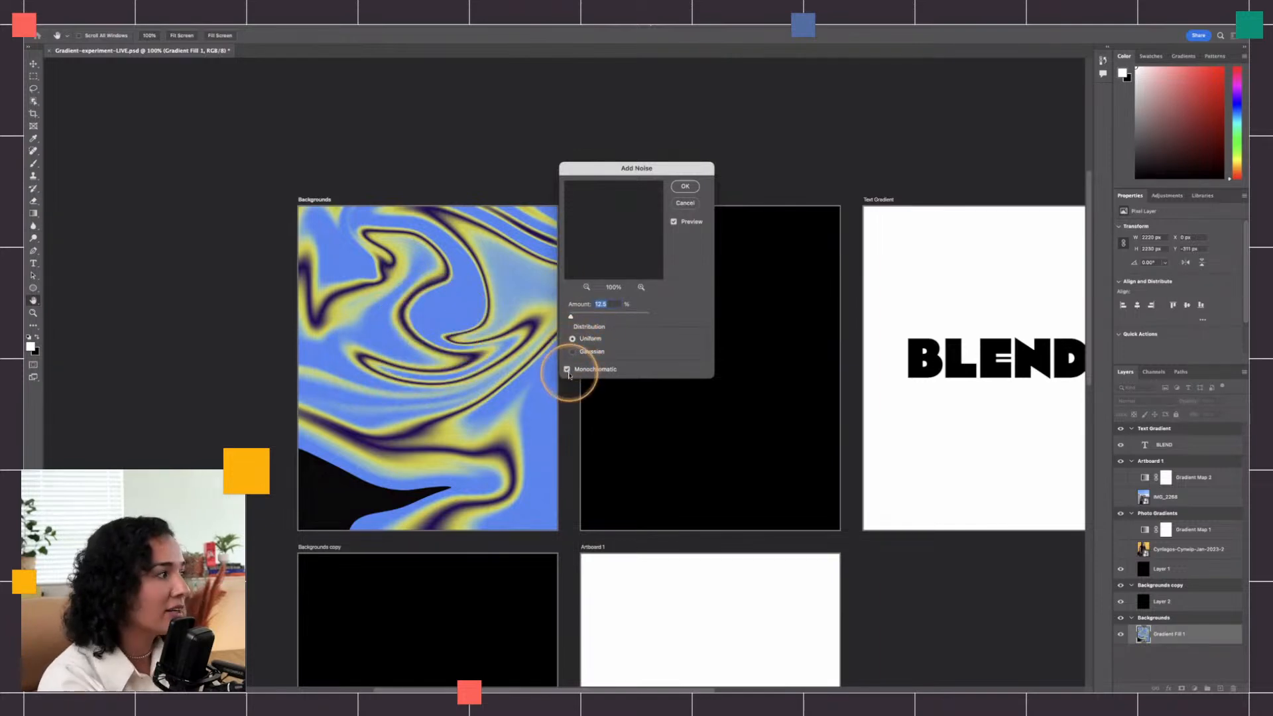
left_click(685, 186)
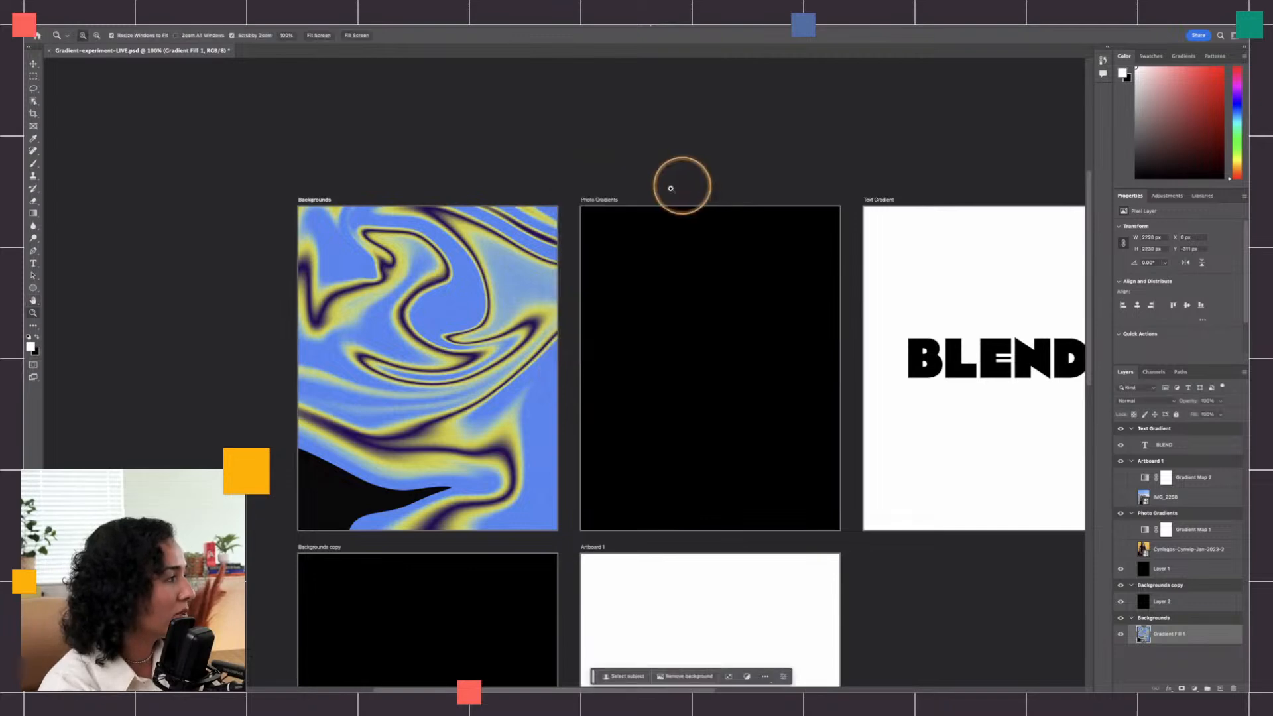
left_click(457, 324)
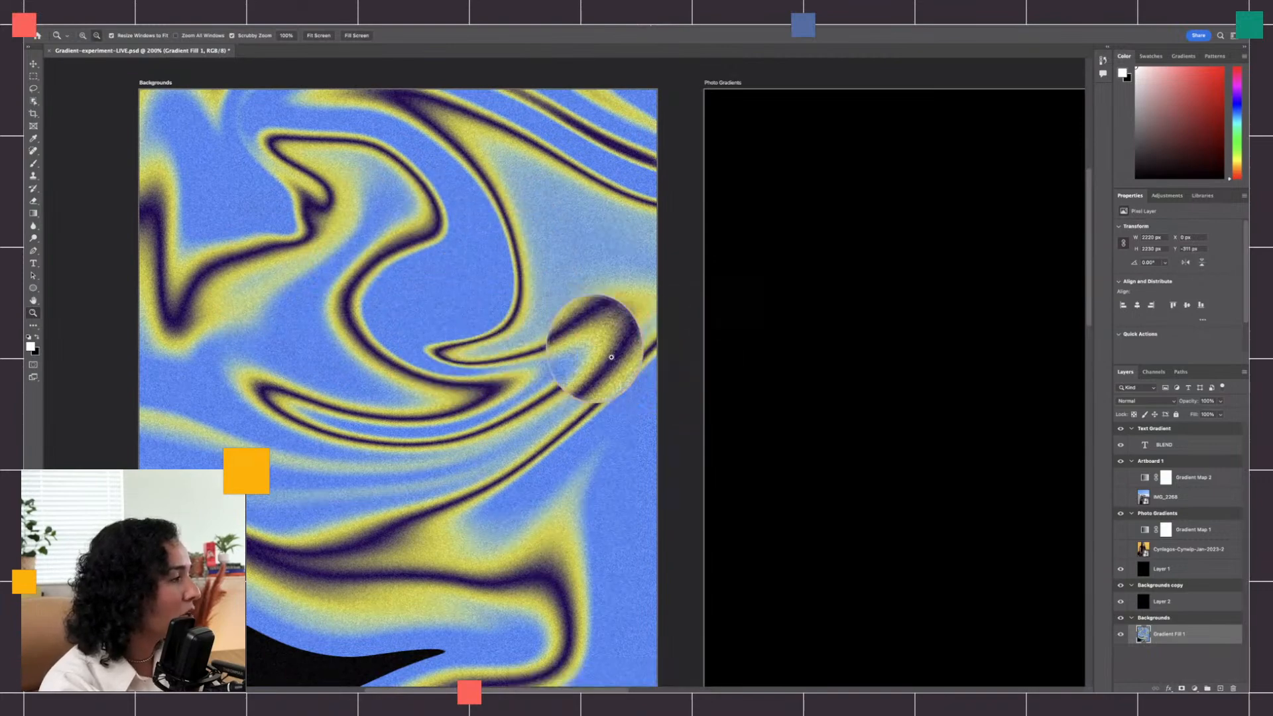
left_click(584, 349, "alt")
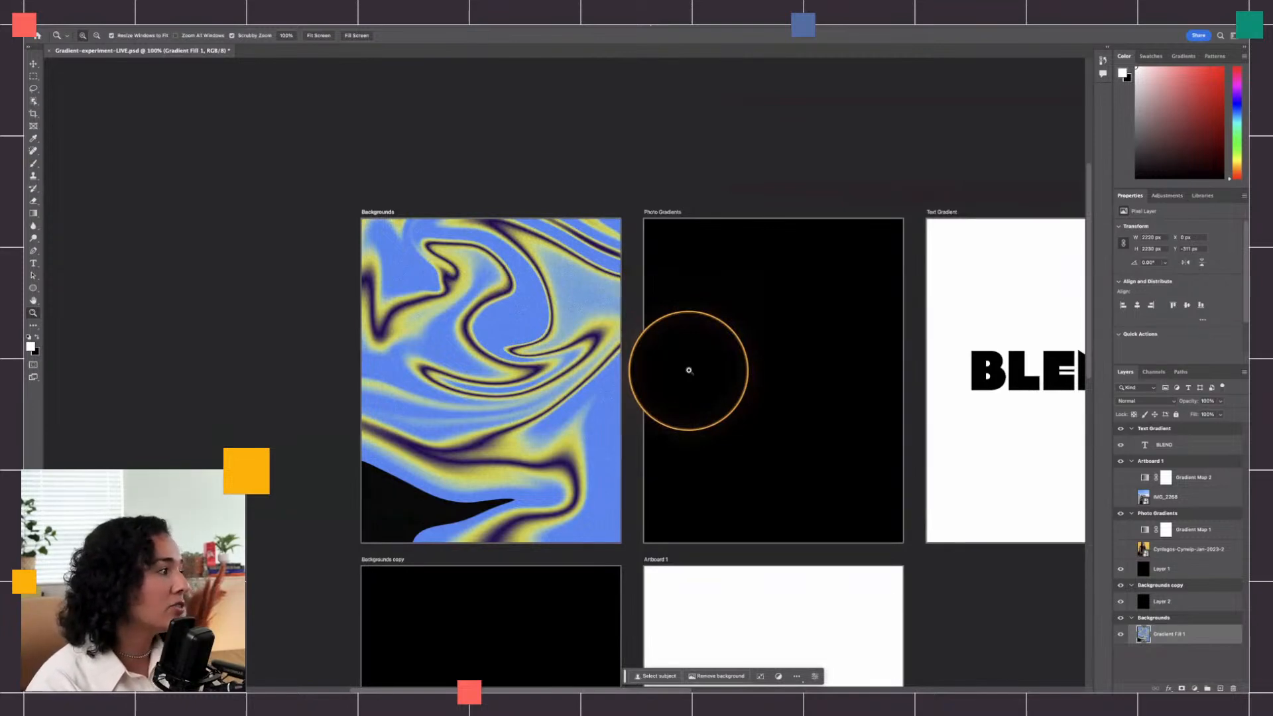
Step: Add a Gradient Map adjustment layer above the black Layer 2 in the Backgrounds copy artboard
scroll(636, 358, "down", 3)
scroll(637, 358, "right", 2)
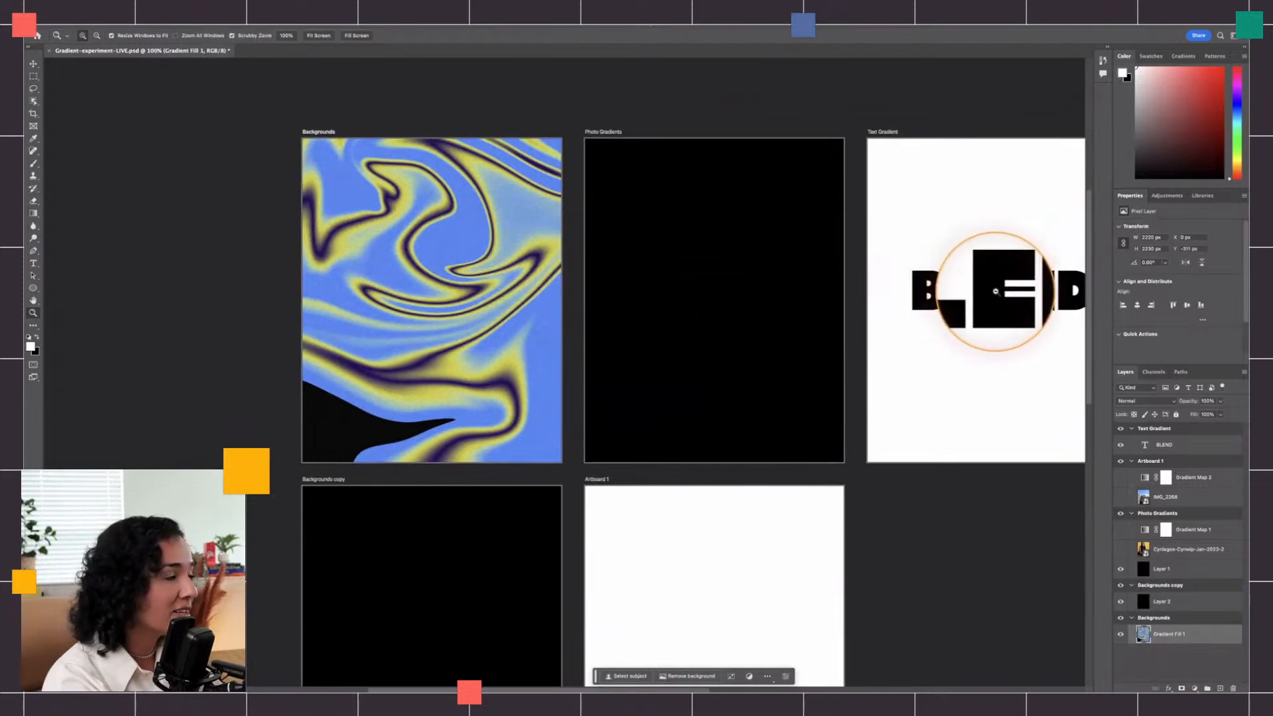
scroll(582, 335, "down", 5)
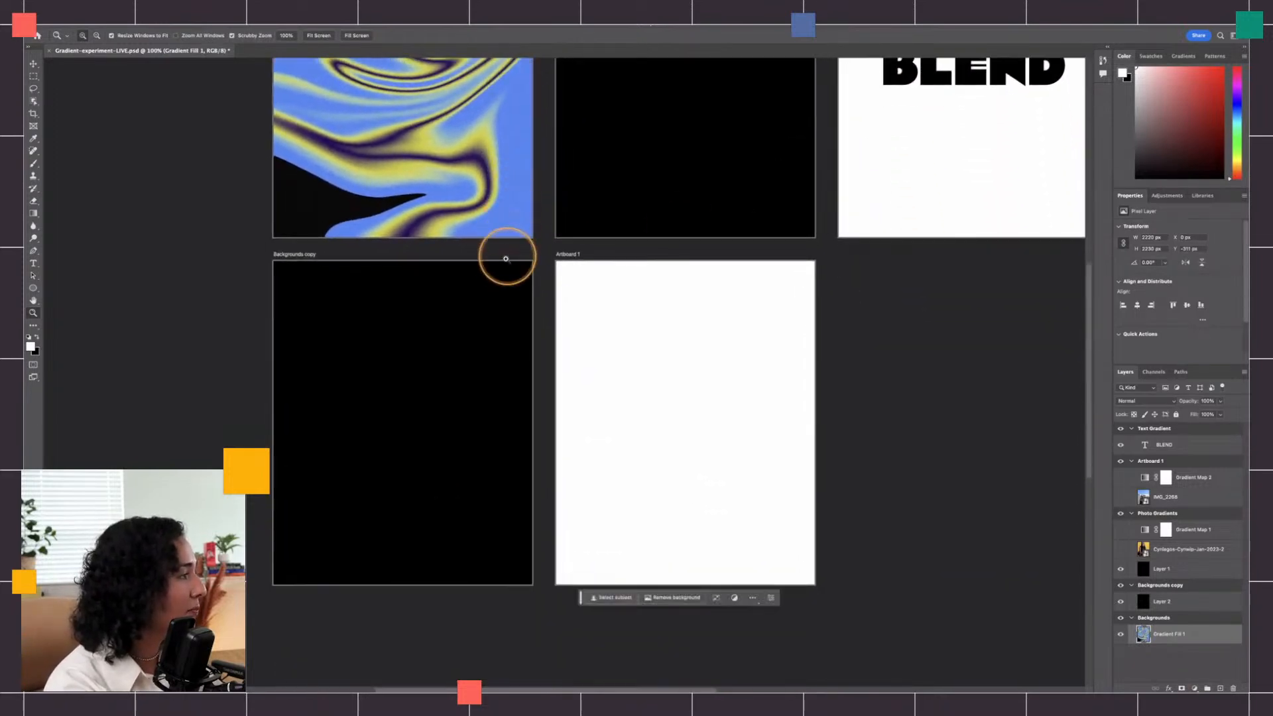
left_click(463, 364, "super")
left_click(463, 370)
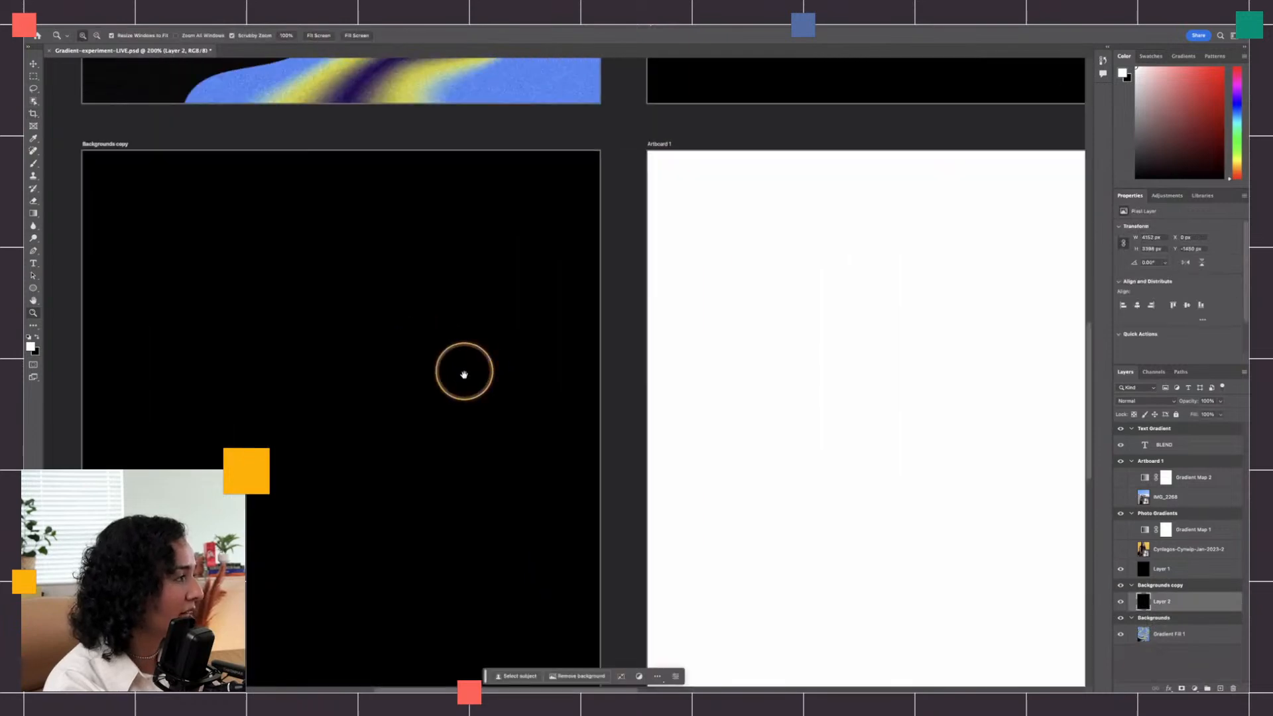
left_click_drag(464, 371, 467, 305)
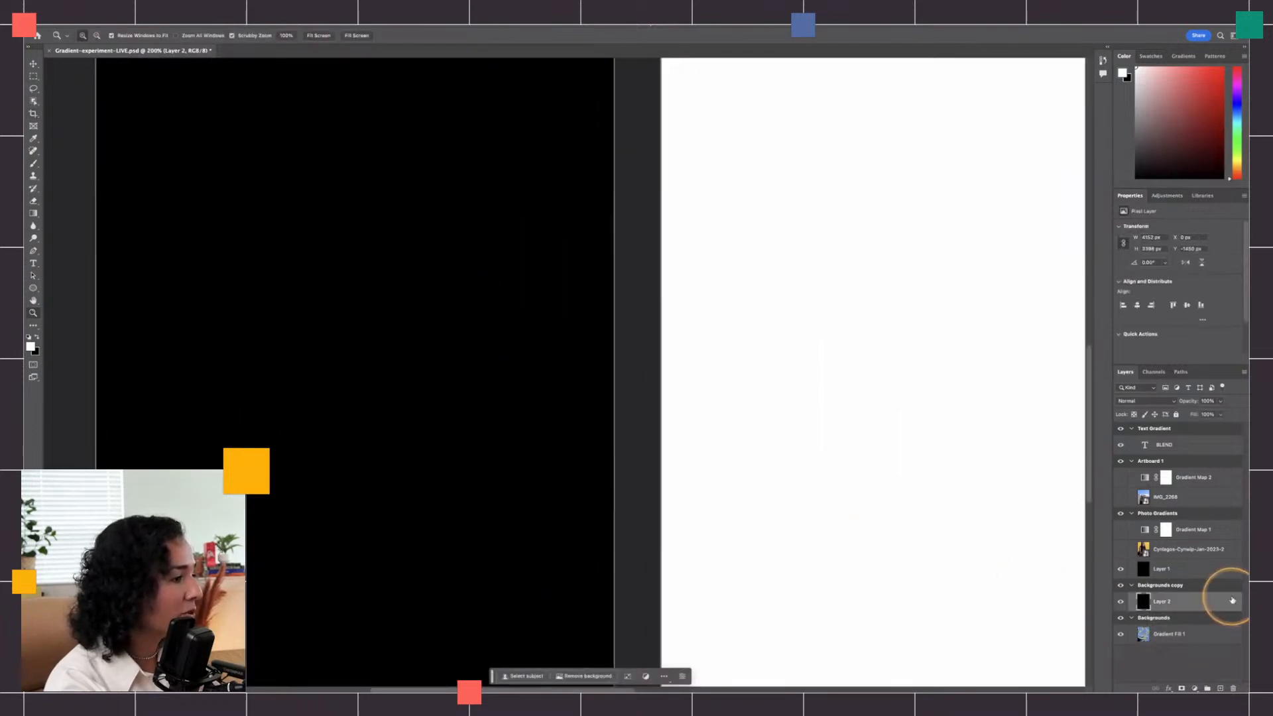
left_click(1176, 610)
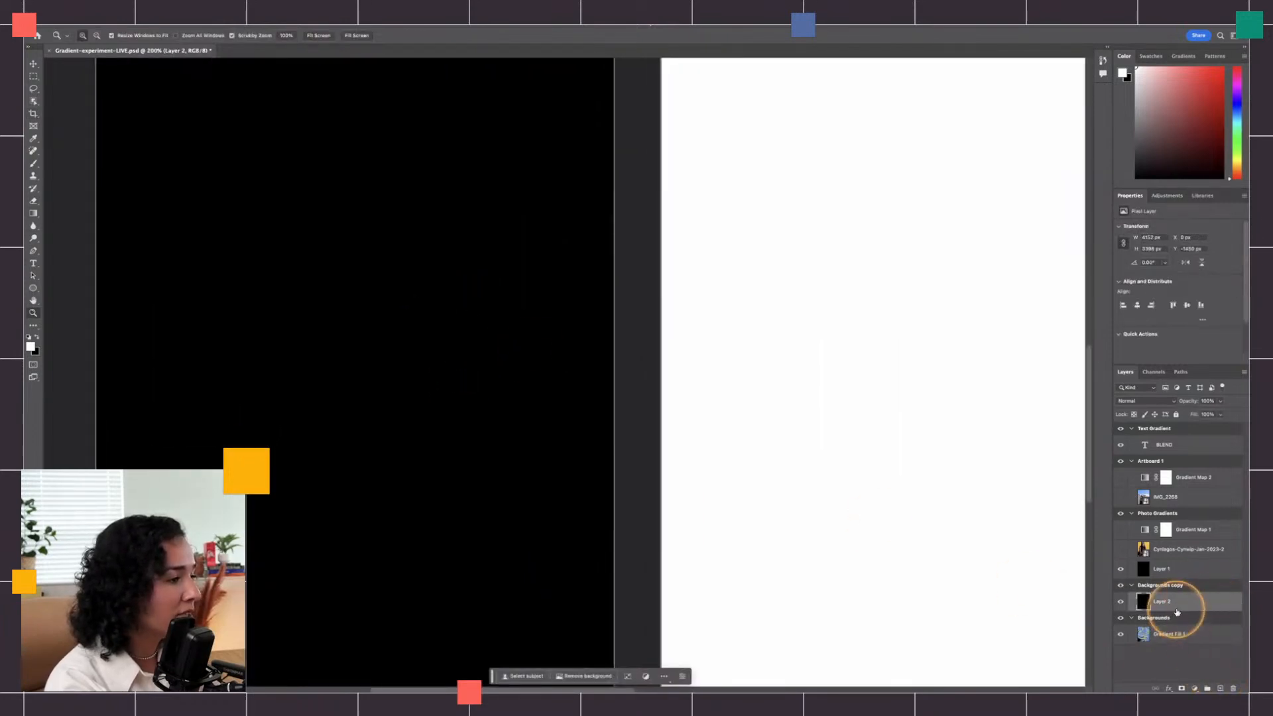
left_click(1194, 688)
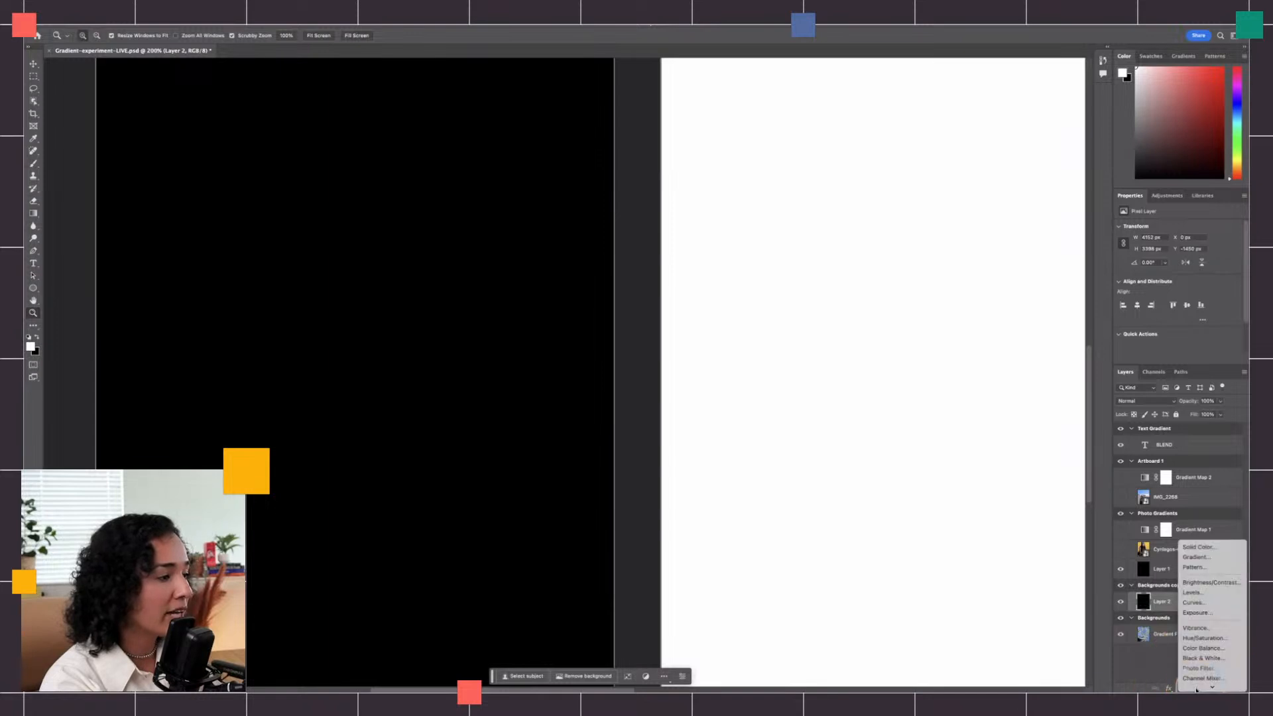
mouse_move(1201, 686)
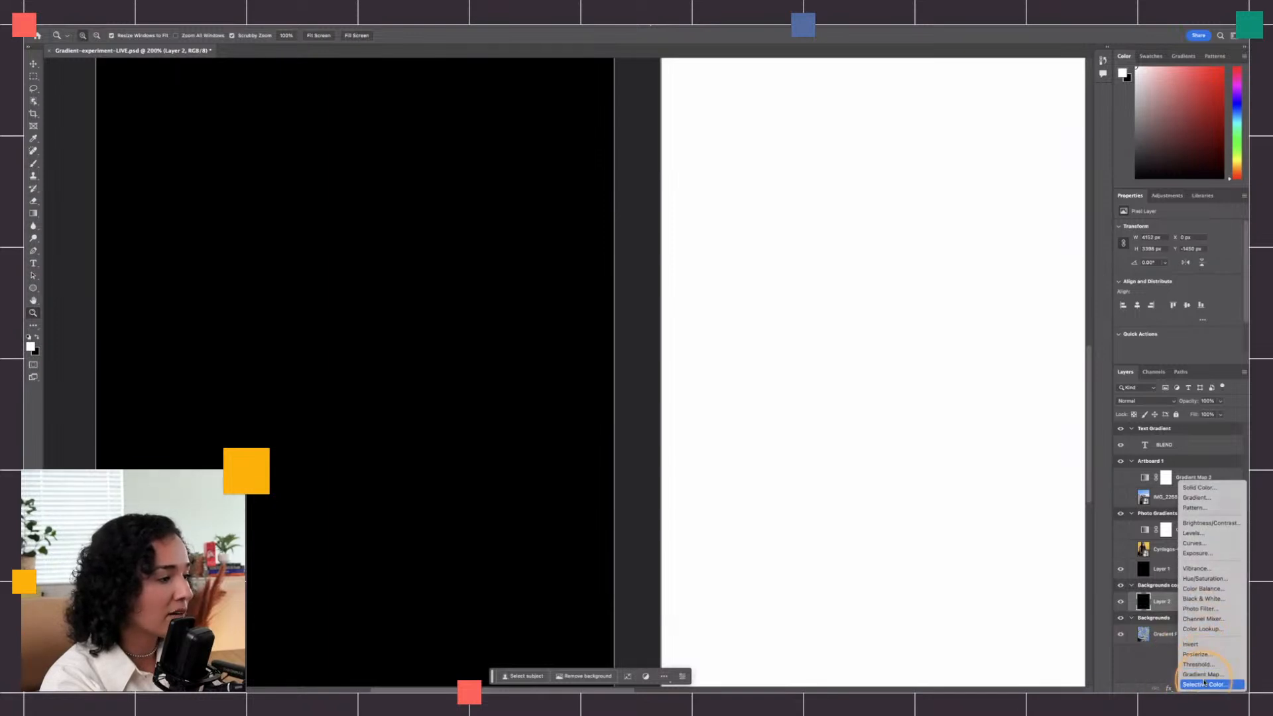
left_click(1204, 674)
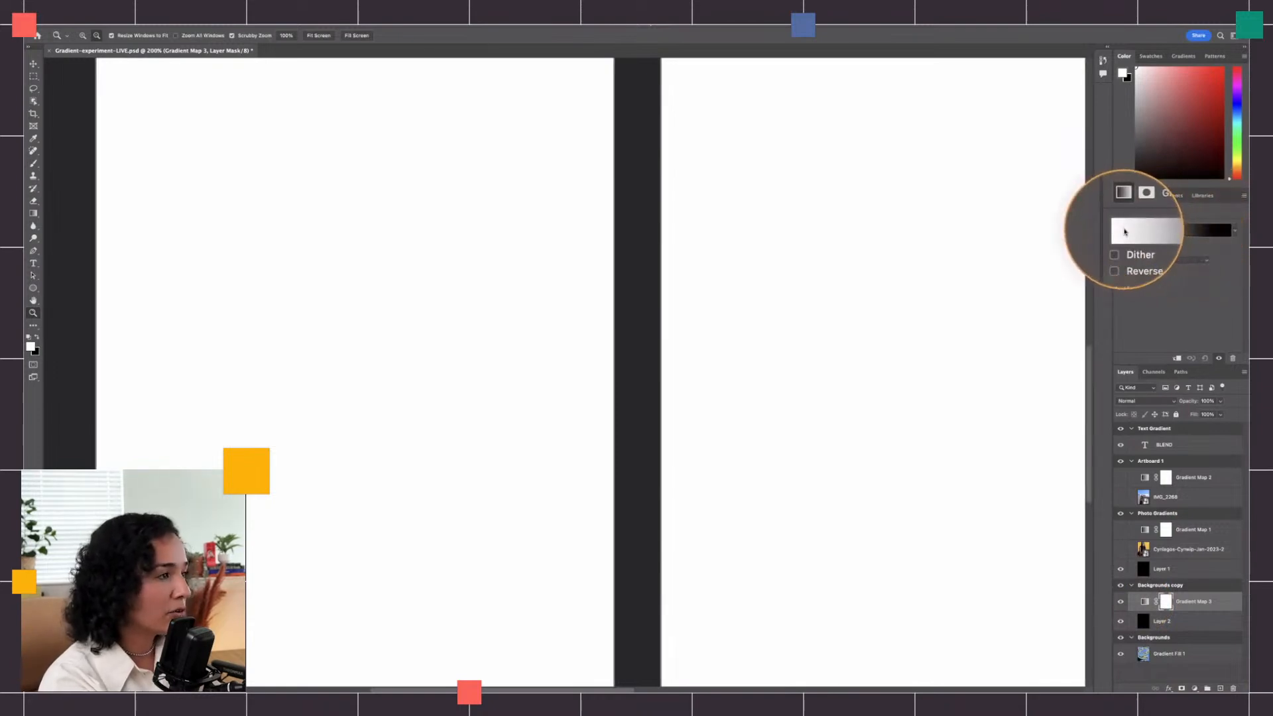
Step: Open the new gradient map's gradient for editing and apply the Orange_05 preset from the Oranges group
left_click(1144, 602)
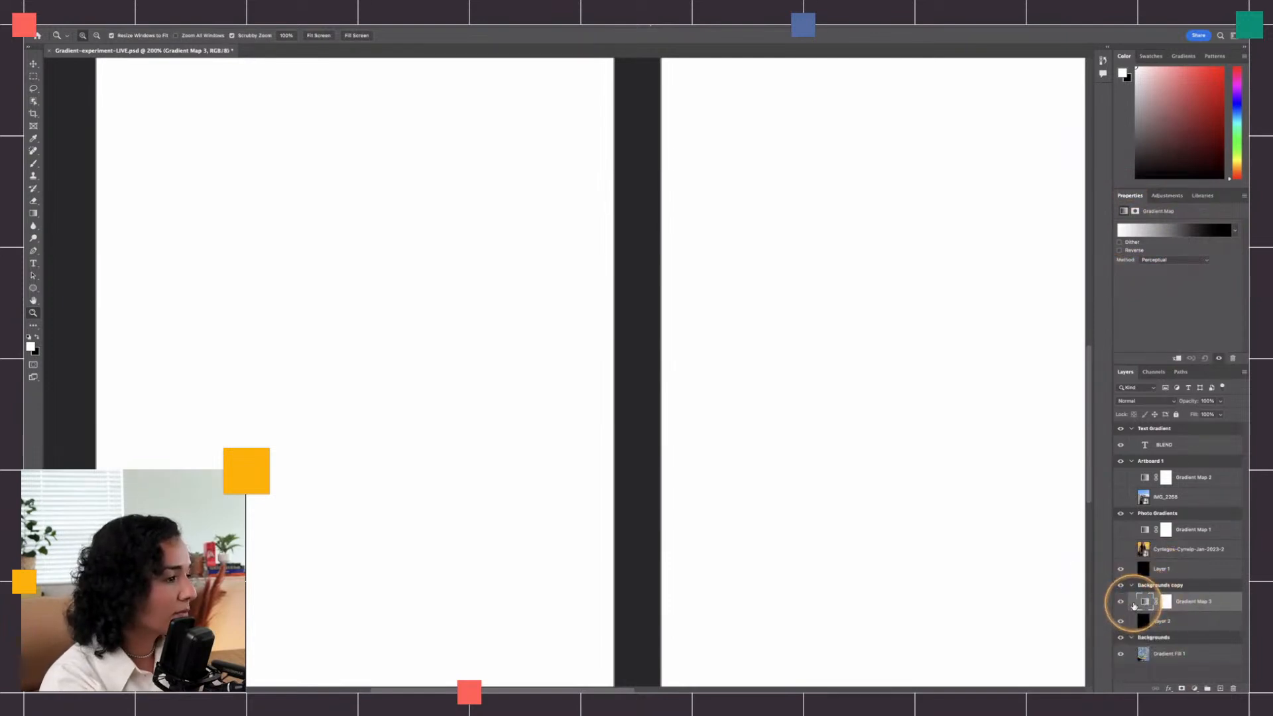
left_click(1159, 230)
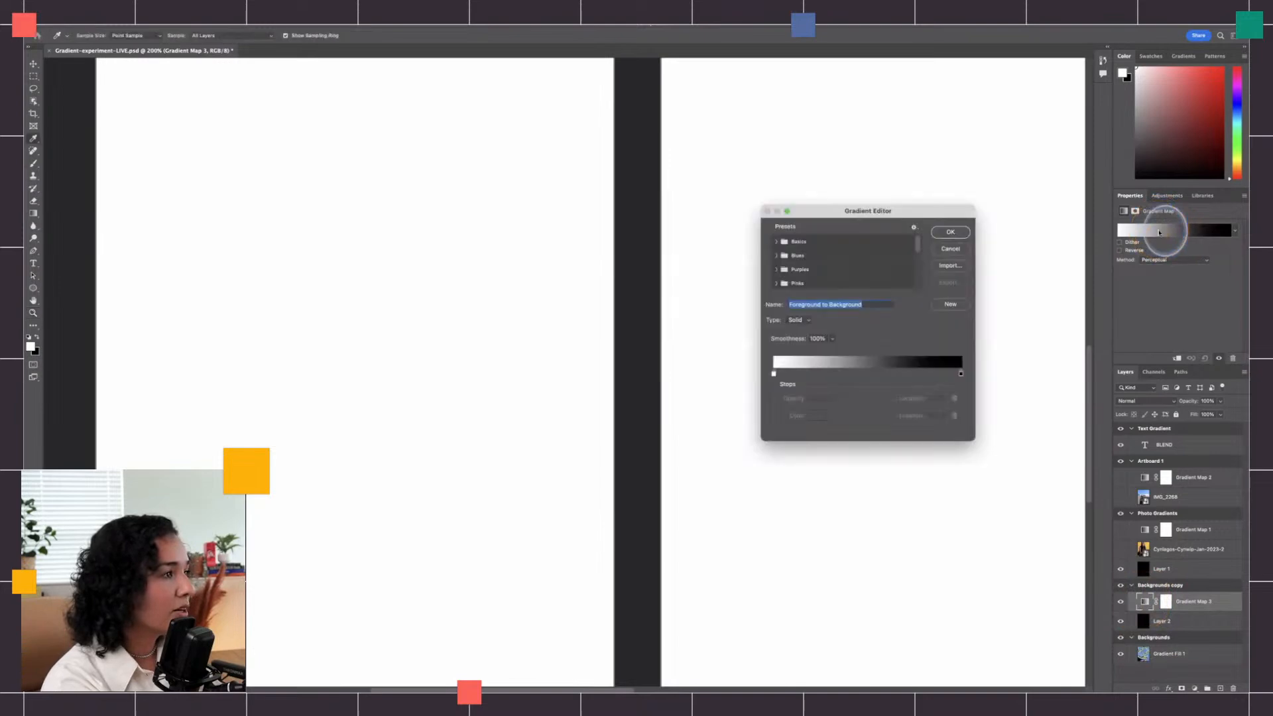
left_click_drag(852, 212, 651, 198)
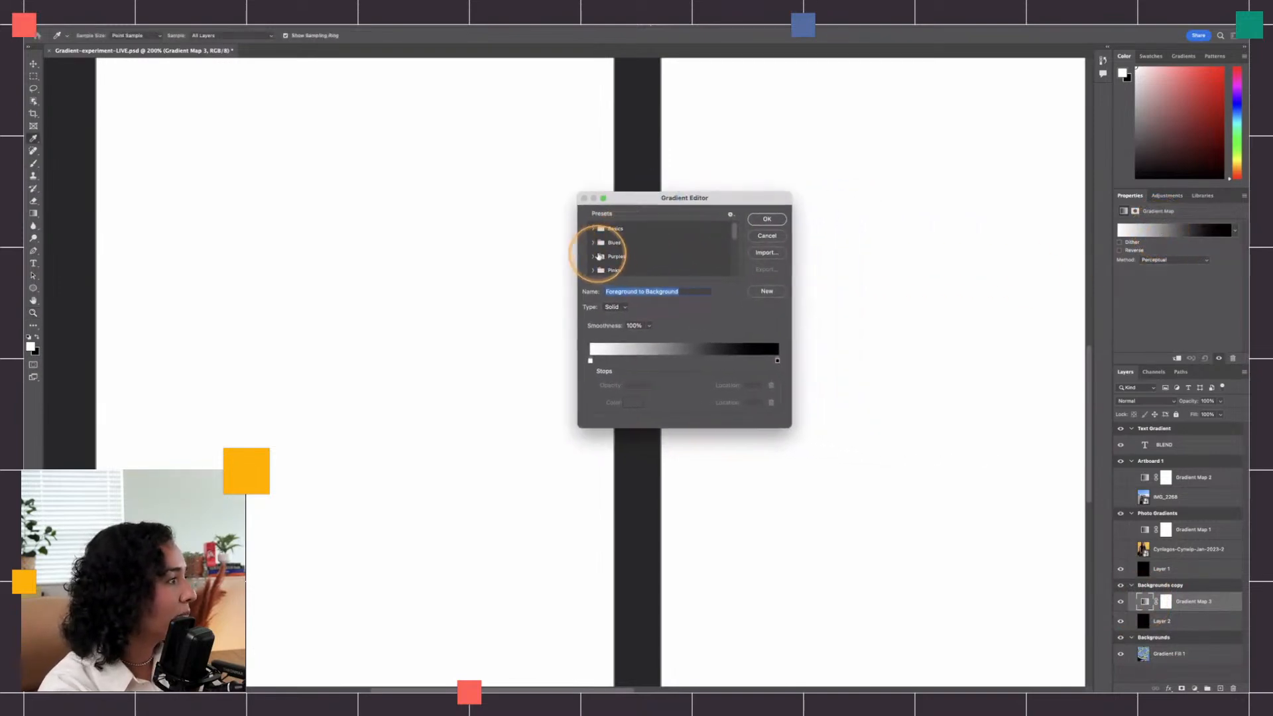
left_click(594, 257)
scroll(667, 255, "down", 2)
left_click(593, 236)
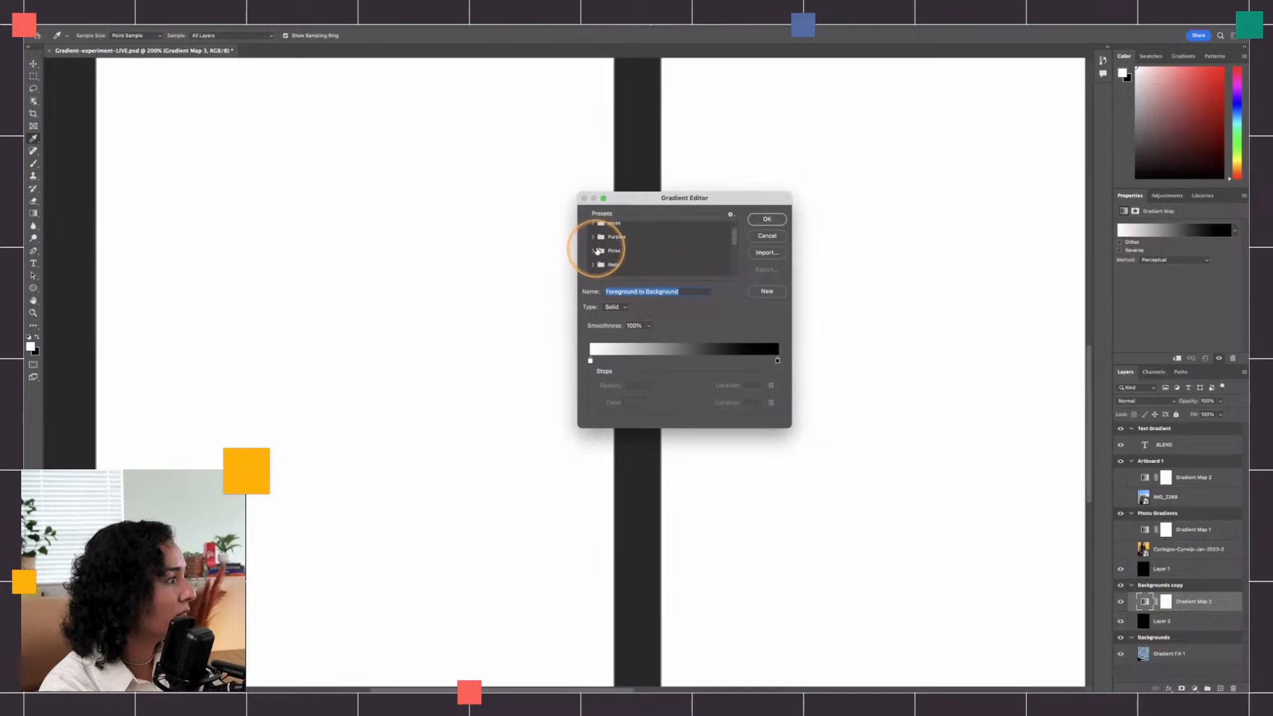
scroll(600, 256, "down", 1)
left_click(594, 263)
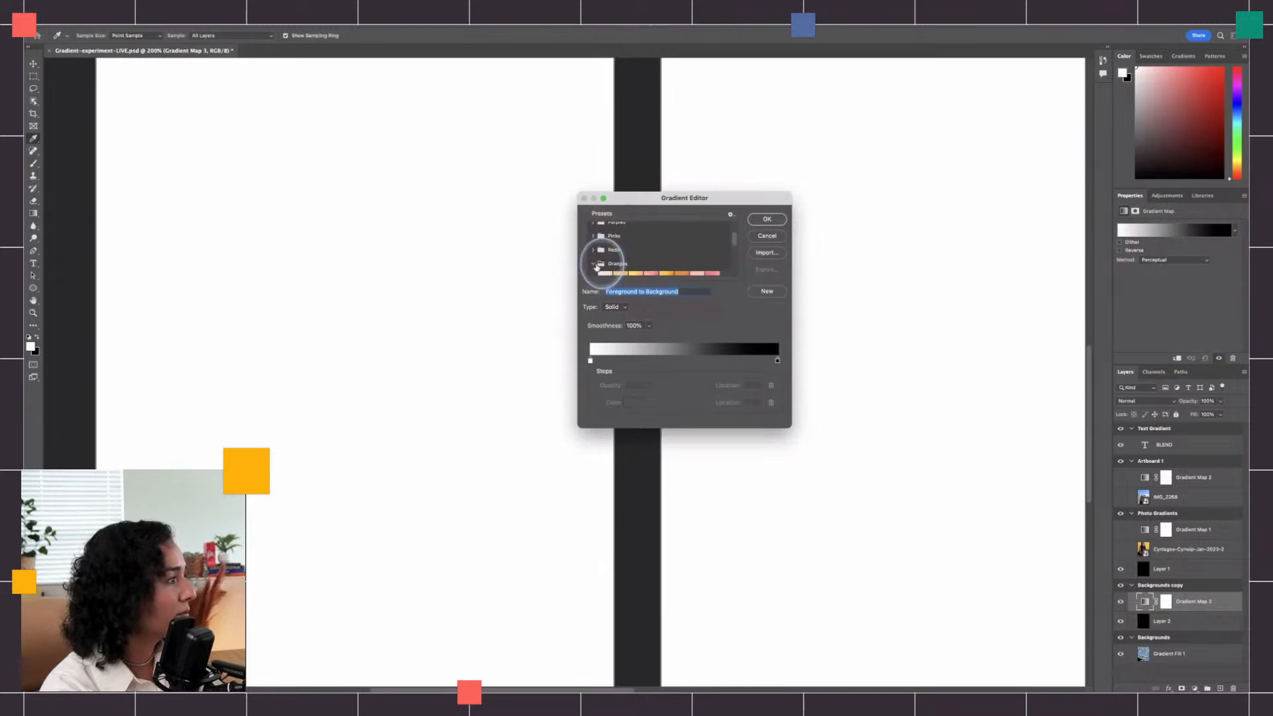
scroll(607, 262, "down", 3)
left_click(666, 260)
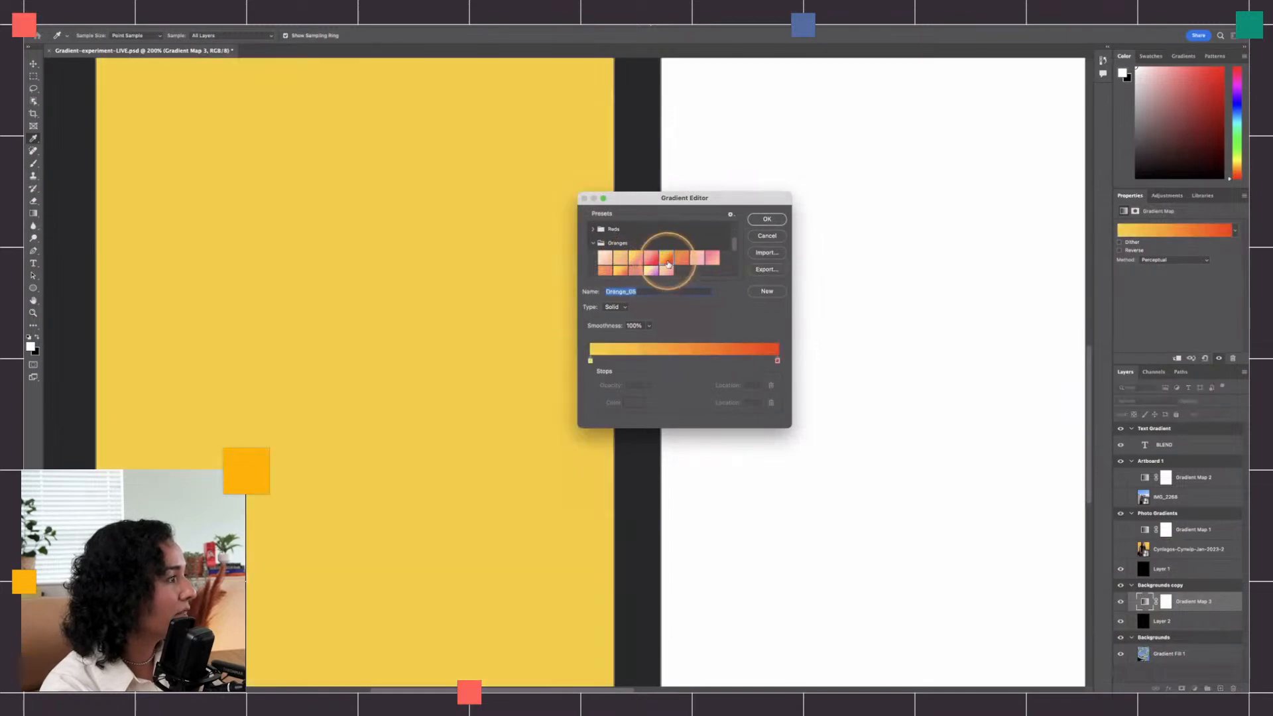
scroll(668, 264, "down", 2)
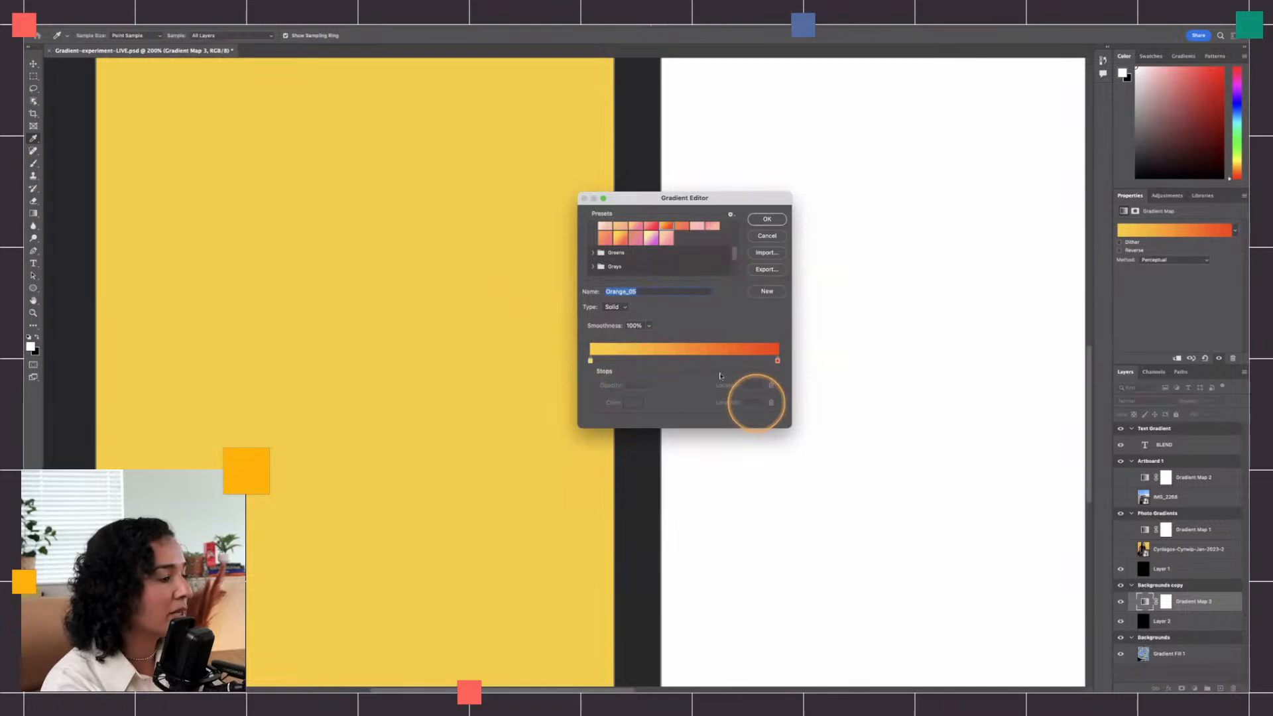
Step: Add a colour stop at about the middle of the yellow-to-orange gradient and make it light green
left_click(589, 361)
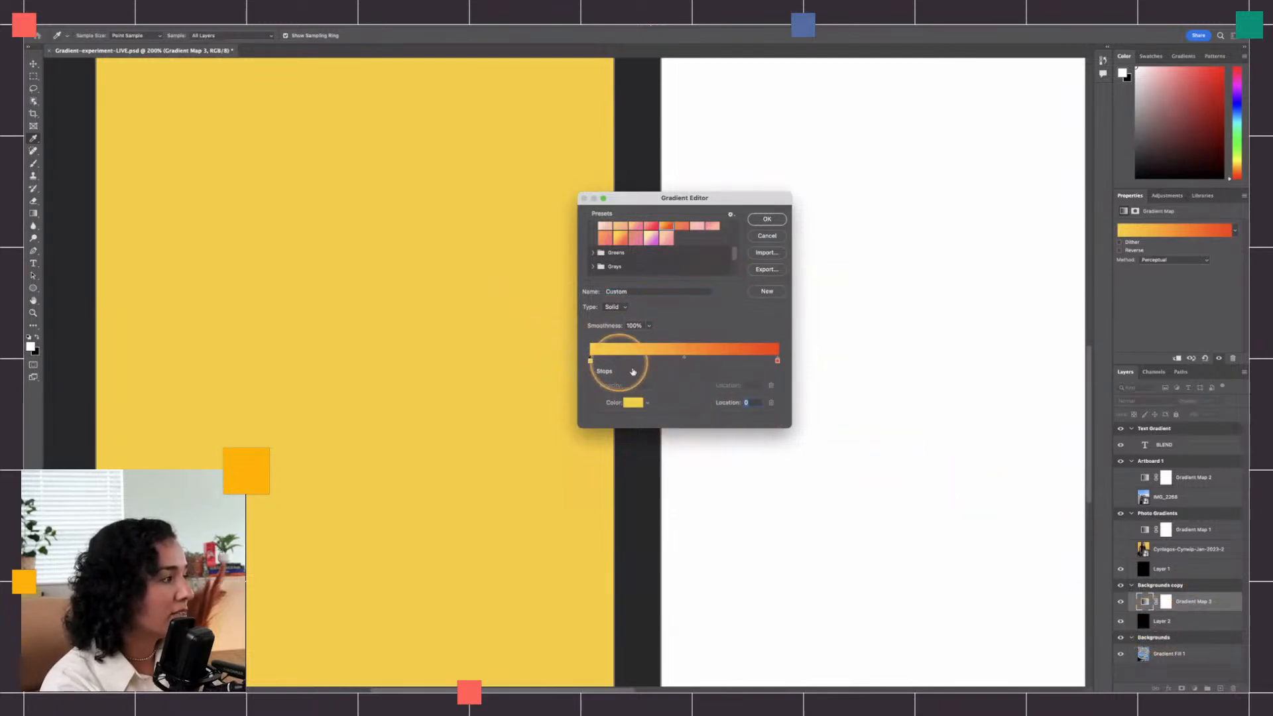
key("alt")
key("alt")
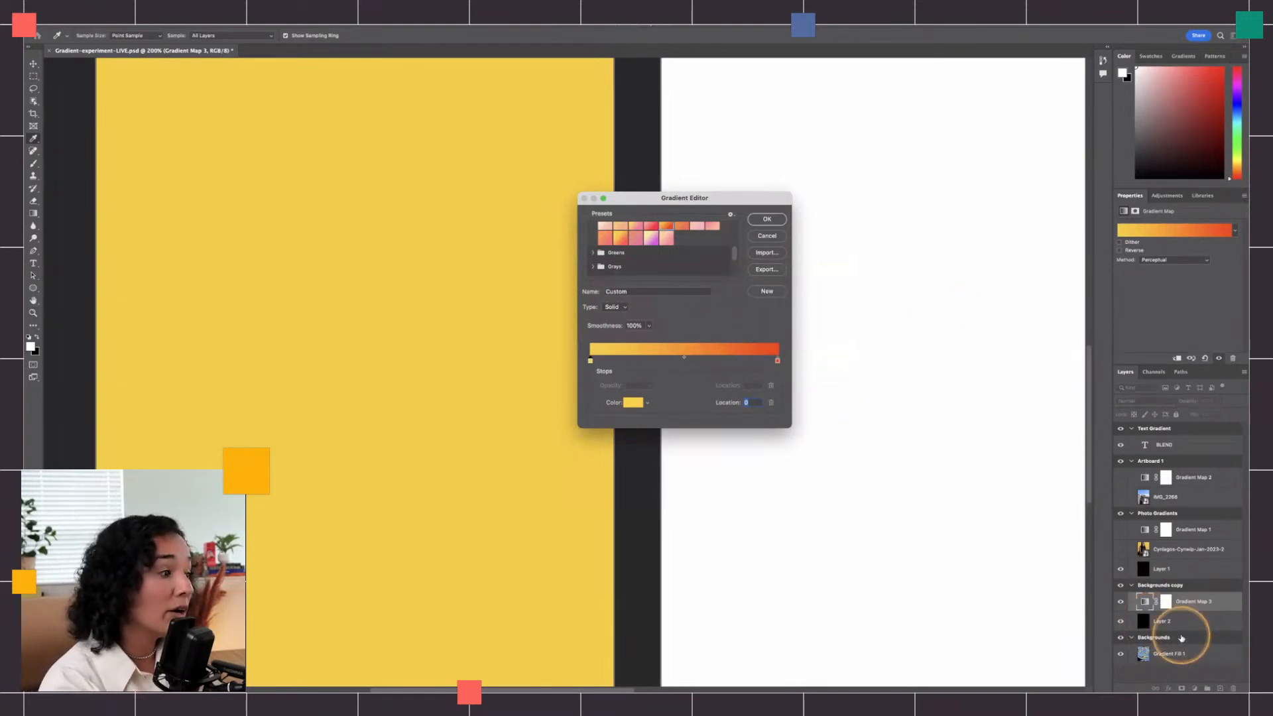
key("alt")
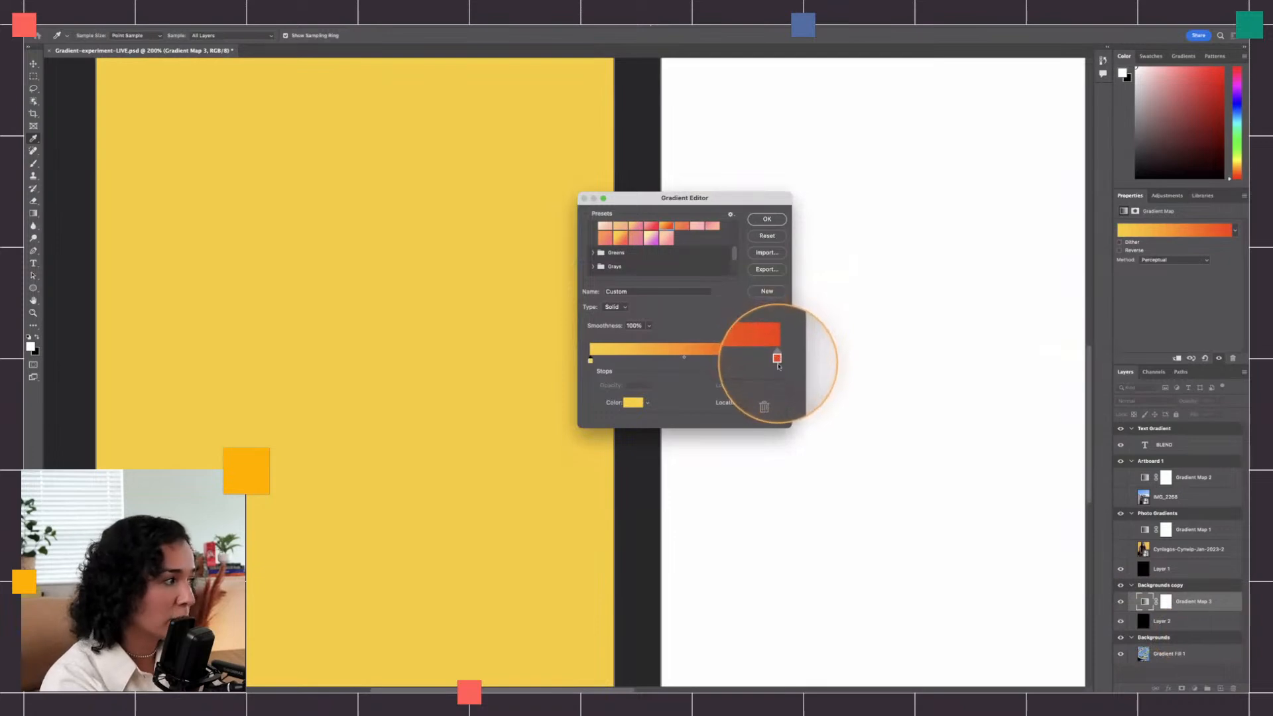
double_click(684, 362)
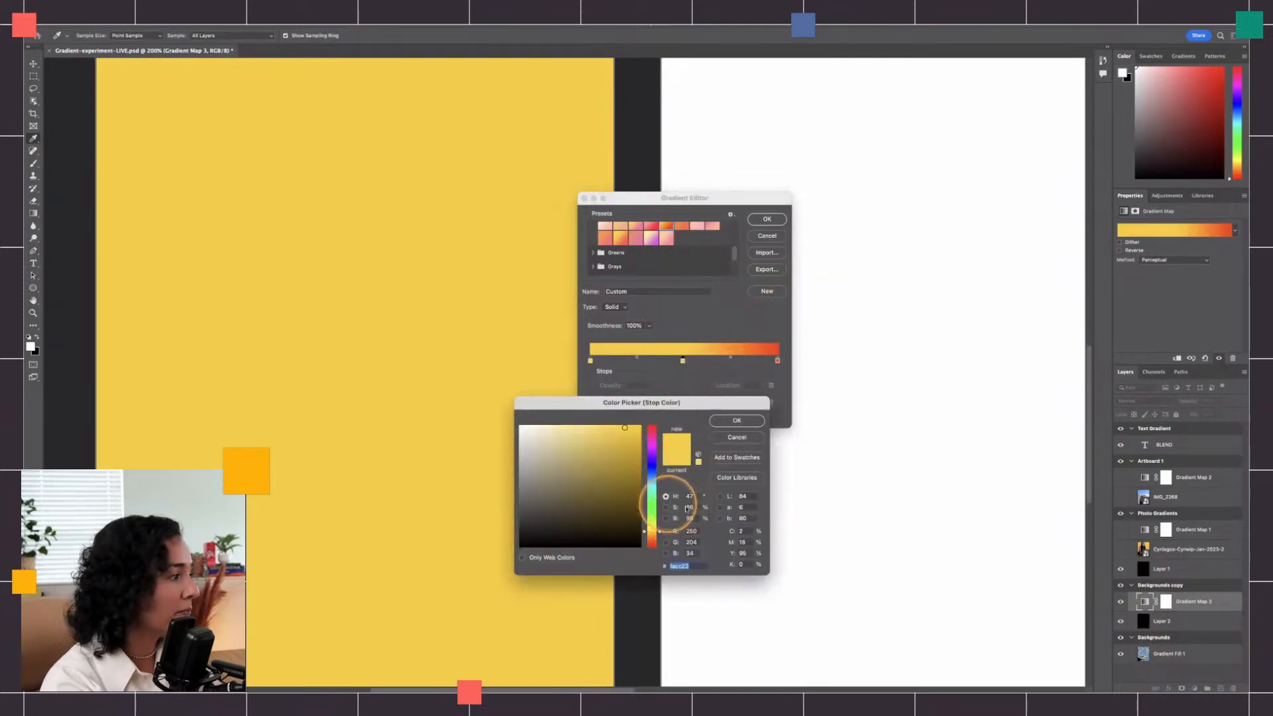
left_click(651, 505)
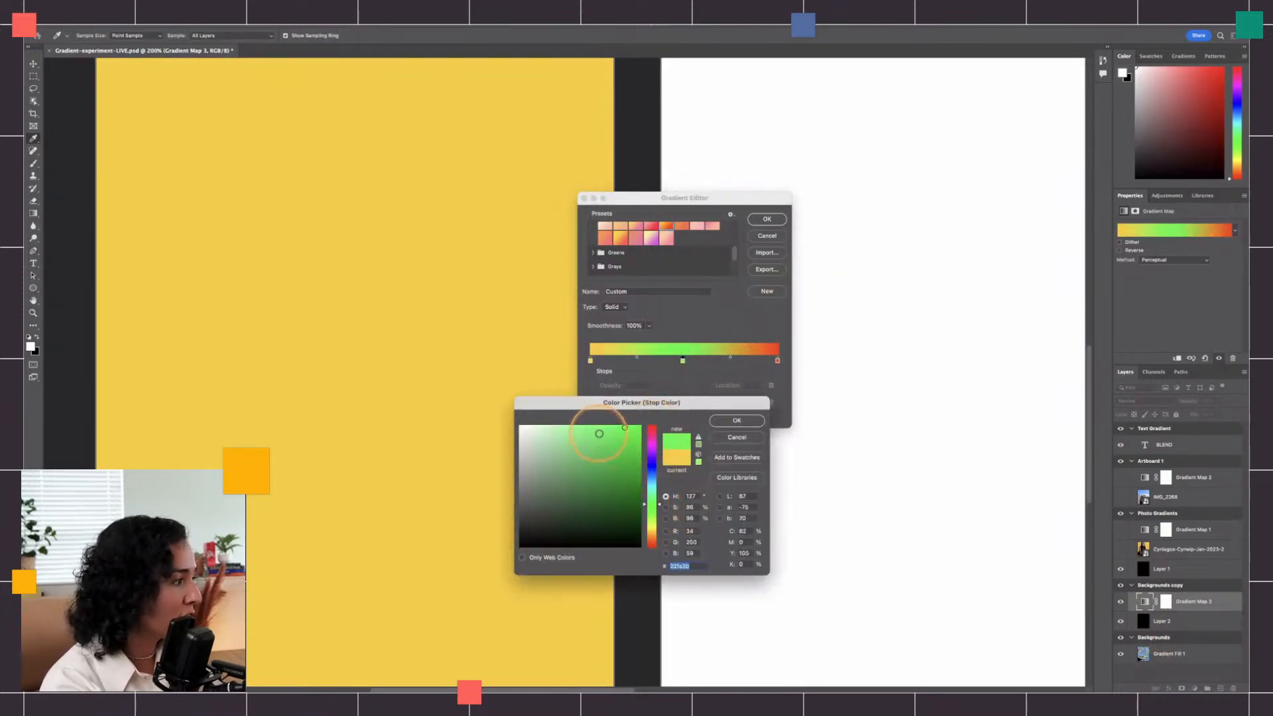
left_click(736, 420)
left_click(636, 357)
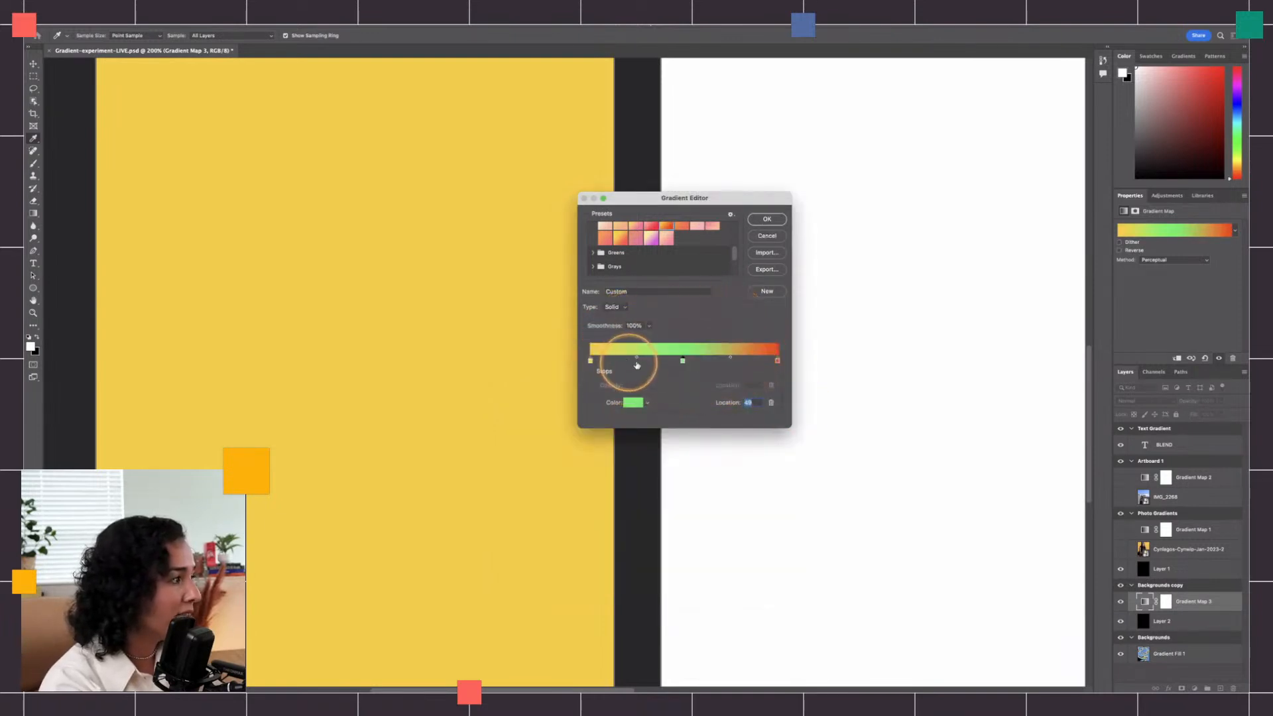
Step: Add a light blue colour stop about two-thirds along the gradient, and move the green stop closer to the yellow end
left_click_drag(644, 360, 635, 360)
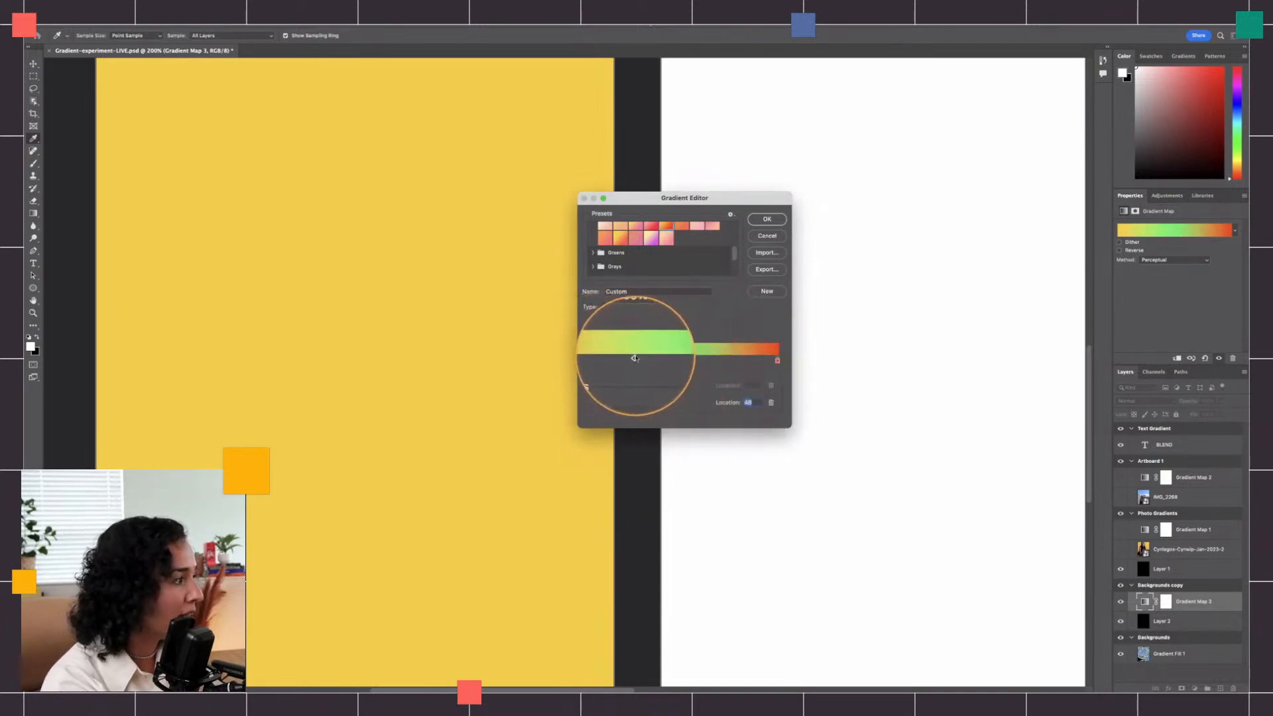
left_click(719, 361)
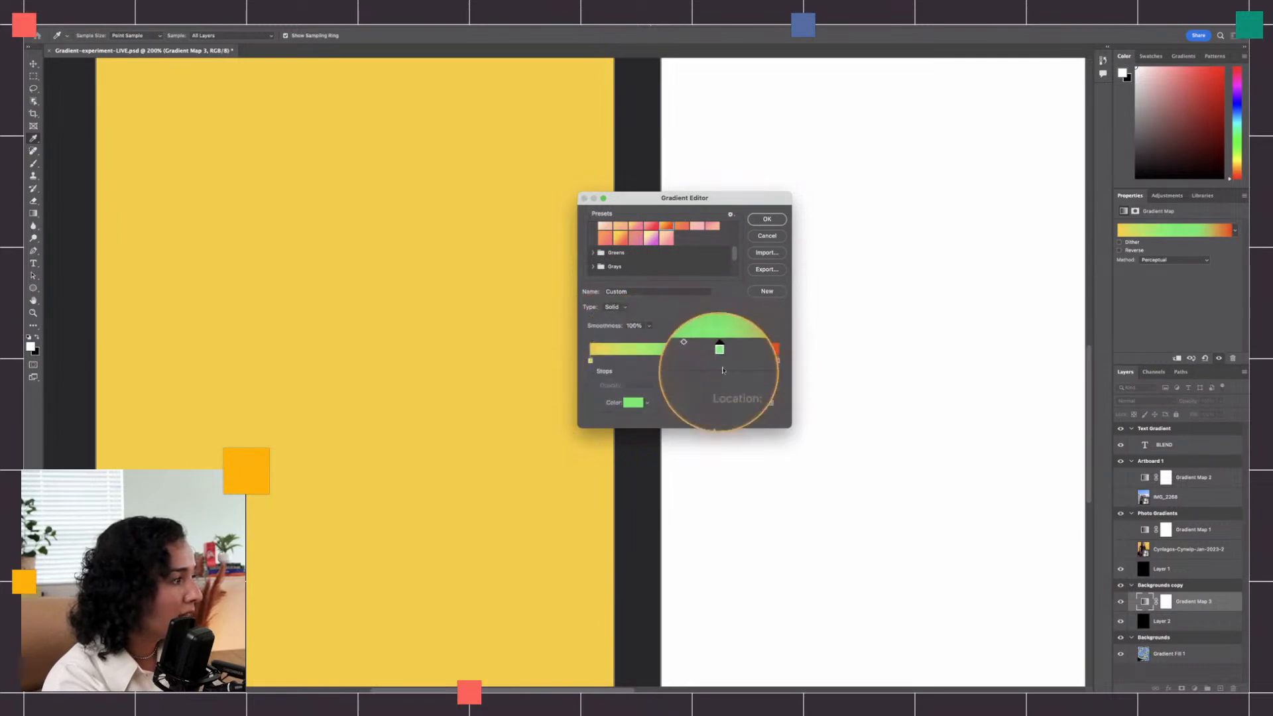
left_click(622, 404)
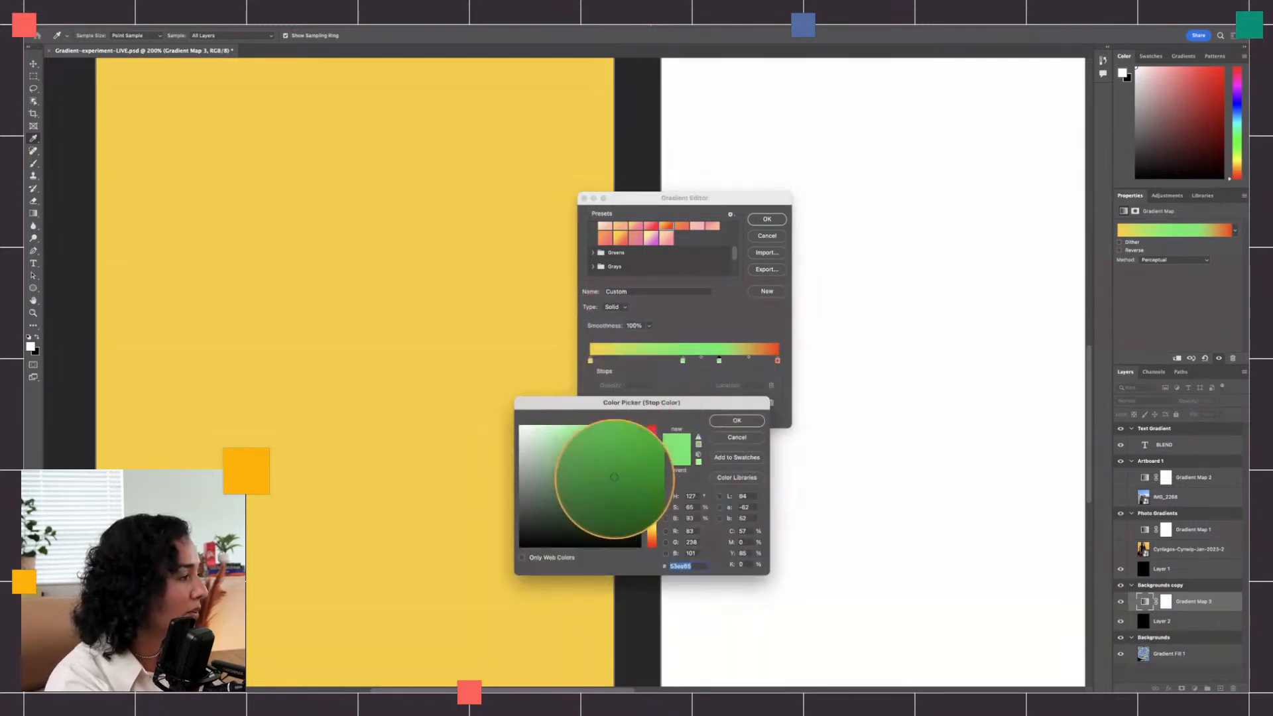
left_click_drag(652, 504, 652, 488)
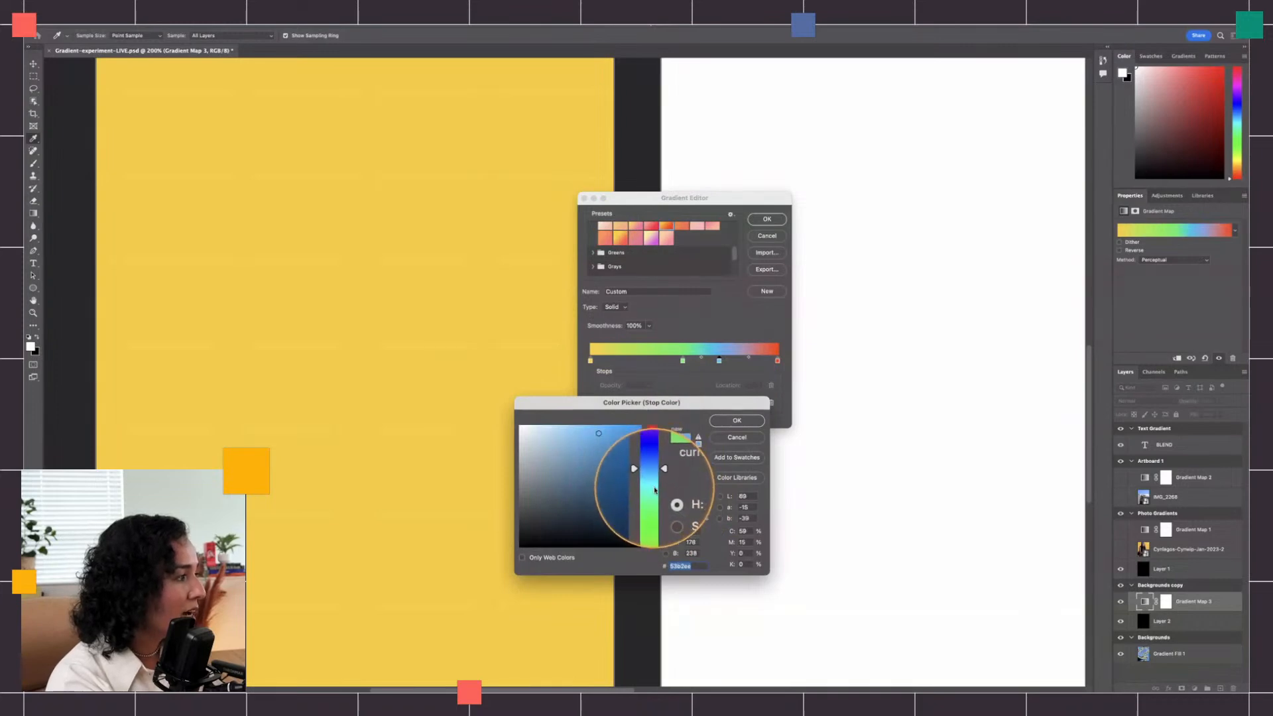
left_click(737, 421)
left_click_drag(683, 362, 719, 361)
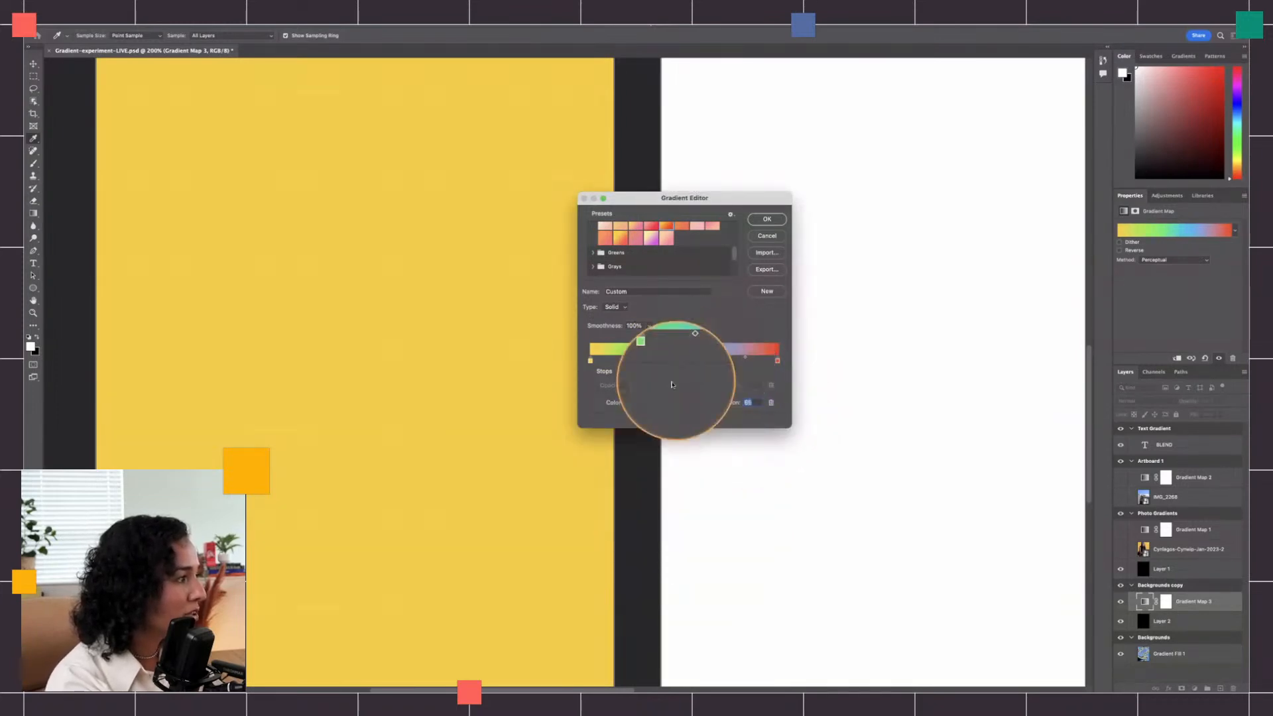
Step: Refine the blue stop's colour to #4cabe7 and position the green stop at about one third of the gradient
left_click(633, 402)
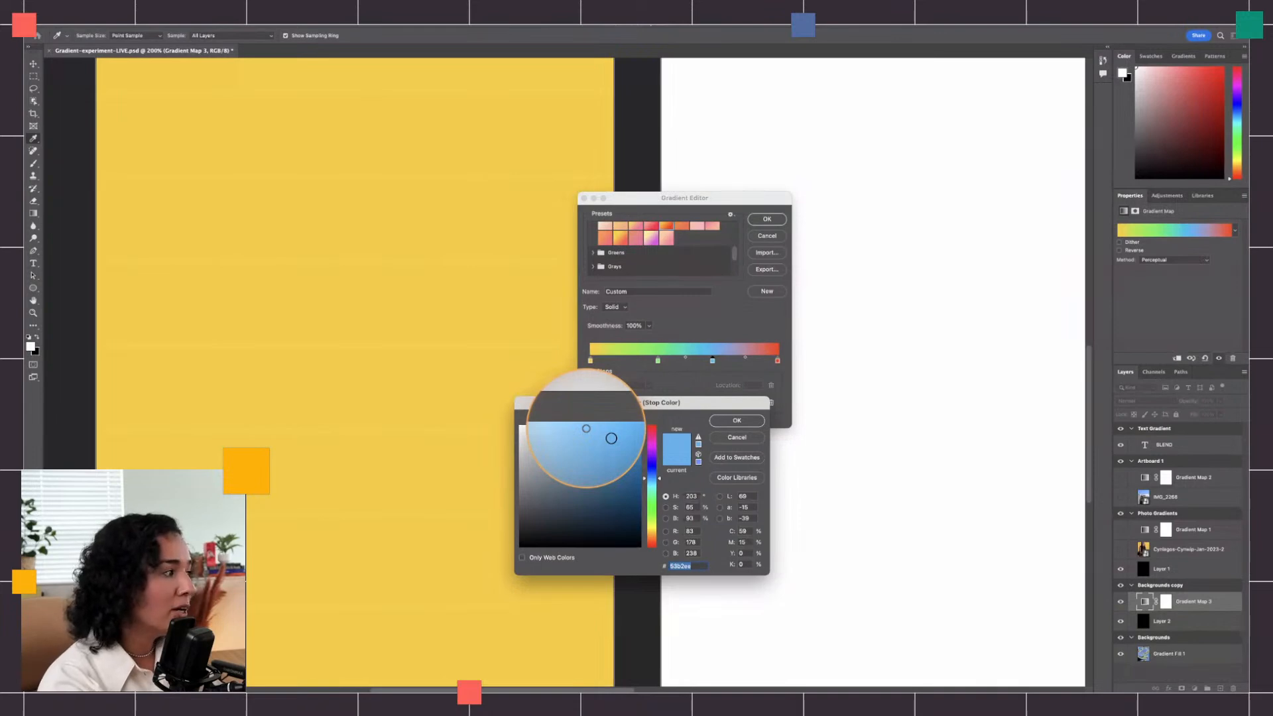
left_click(598, 426)
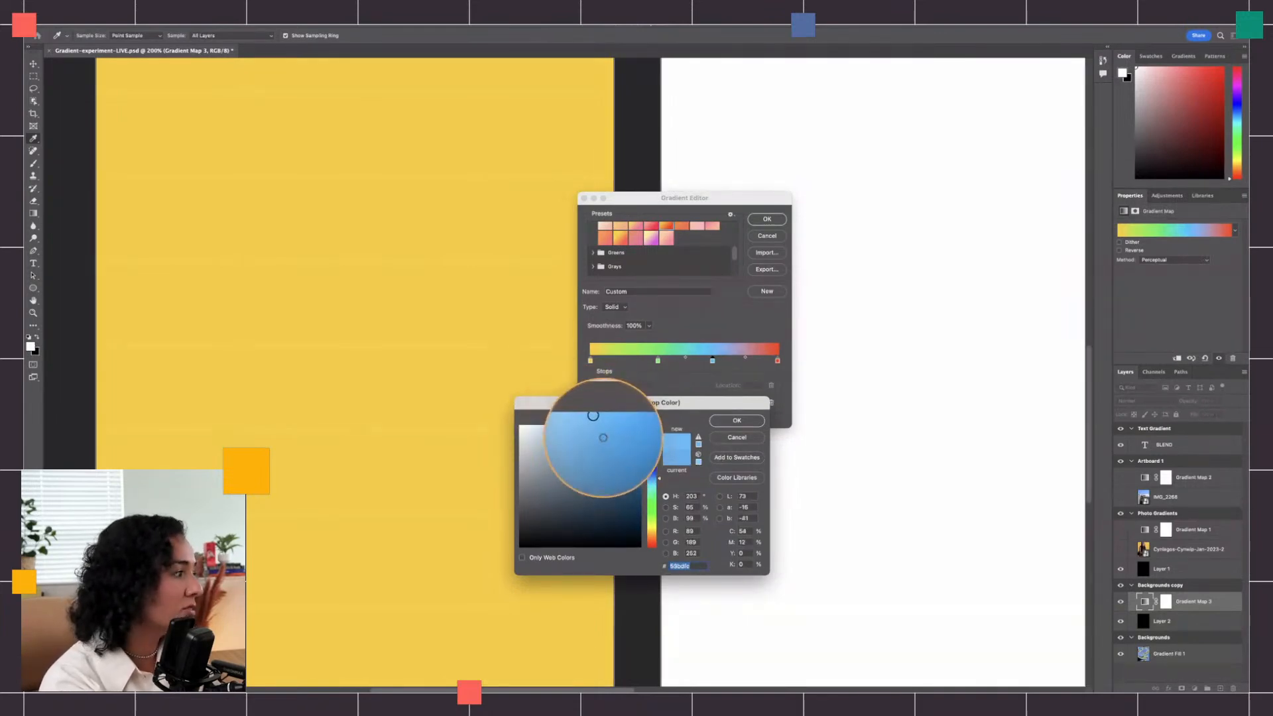
left_click(602, 436)
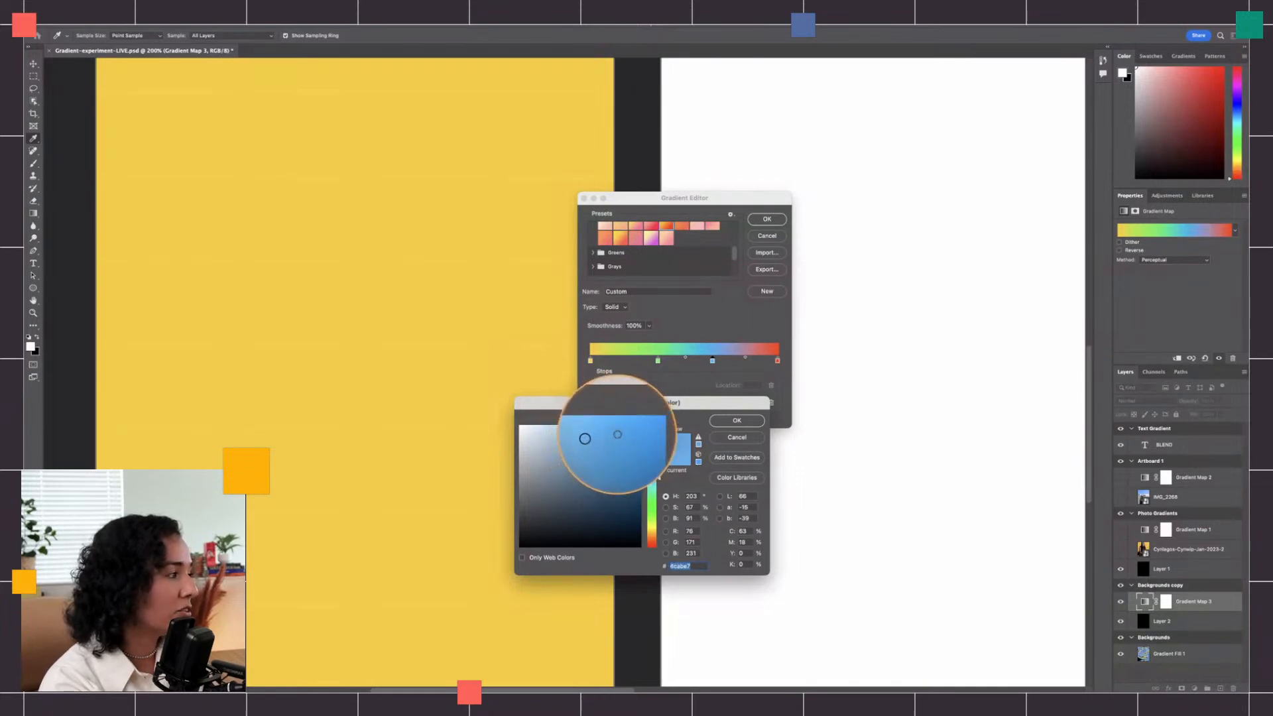
left_click(736, 420)
left_click(657, 361)
left_click_drag(657, 362, 650, 362)
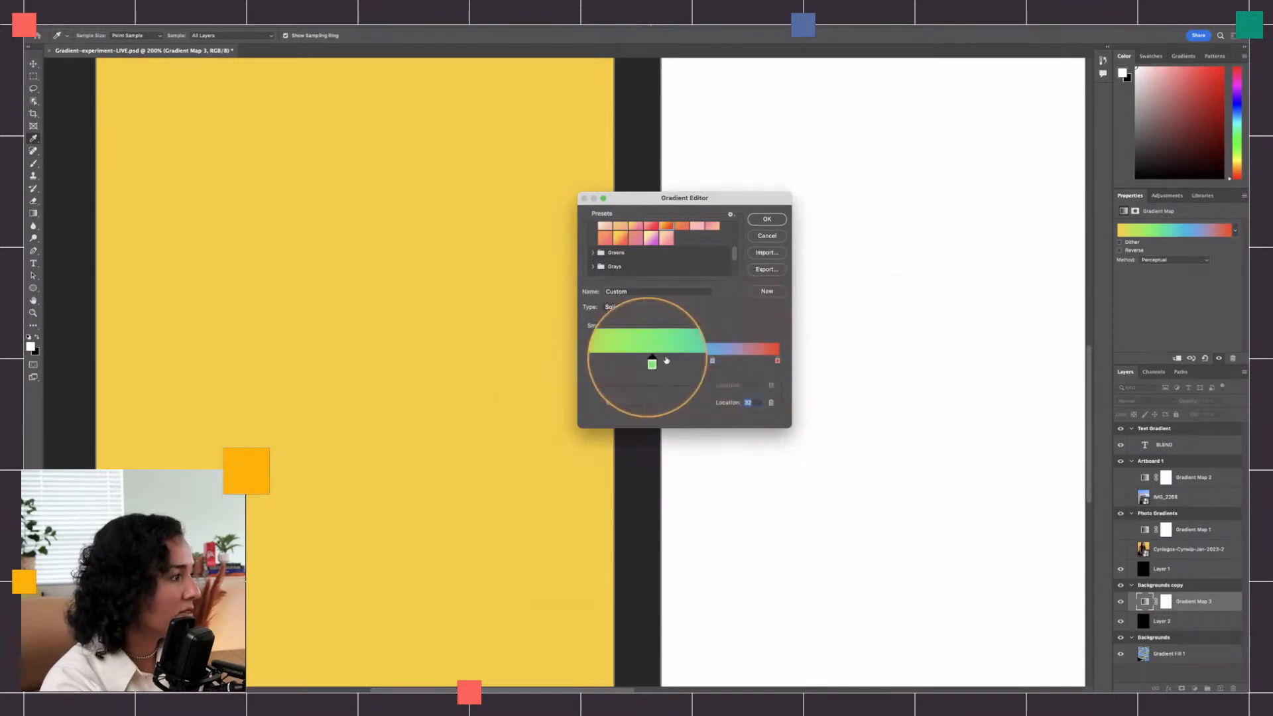
Step: Recolour the yellow starting stop deep blue (H 243, S 95, B 76) and shift the blue-to-green midpoint to 46%
double_click(590, 361)
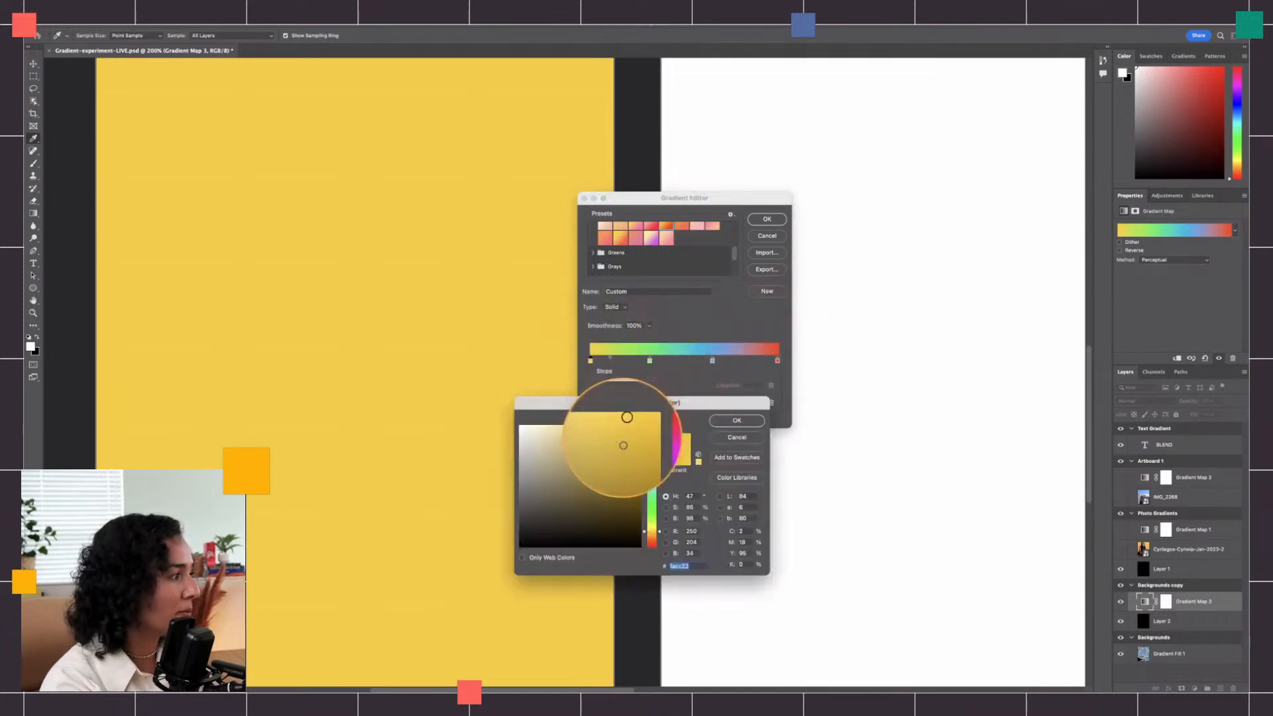
left_click(654, 544)
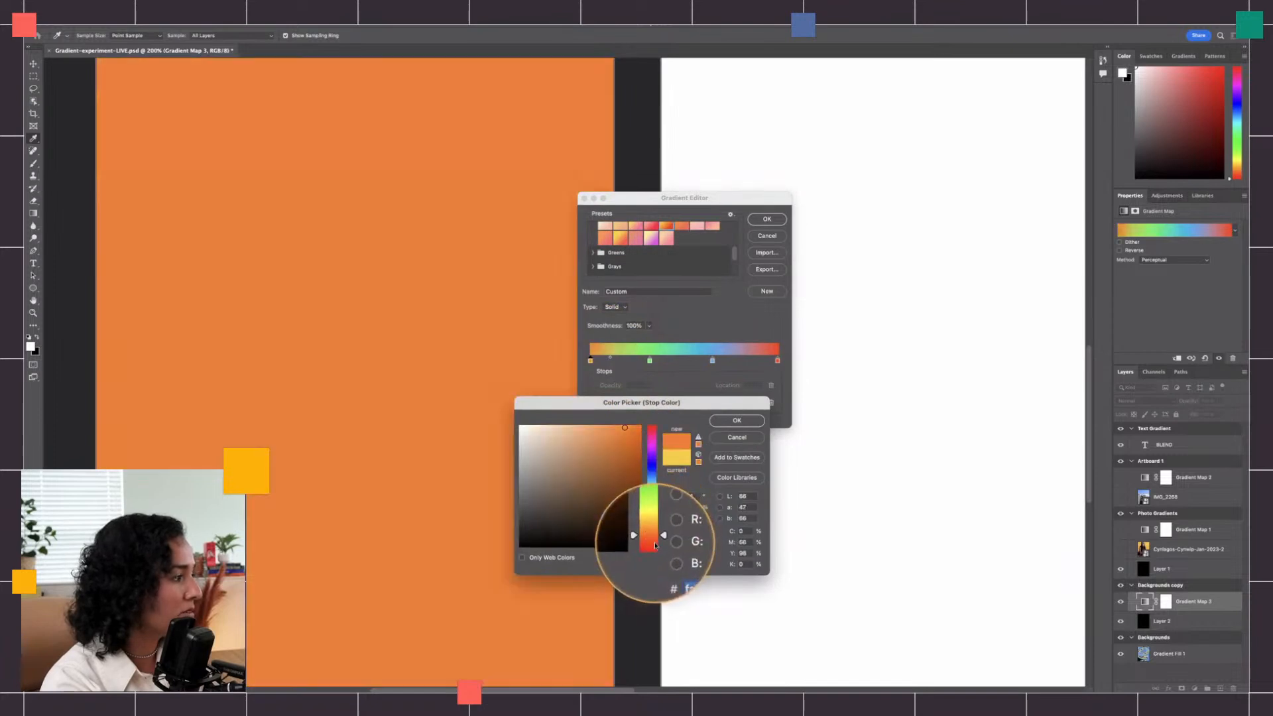
left_click(654, 548)
left_click_drag(654, 546, 654, 540)
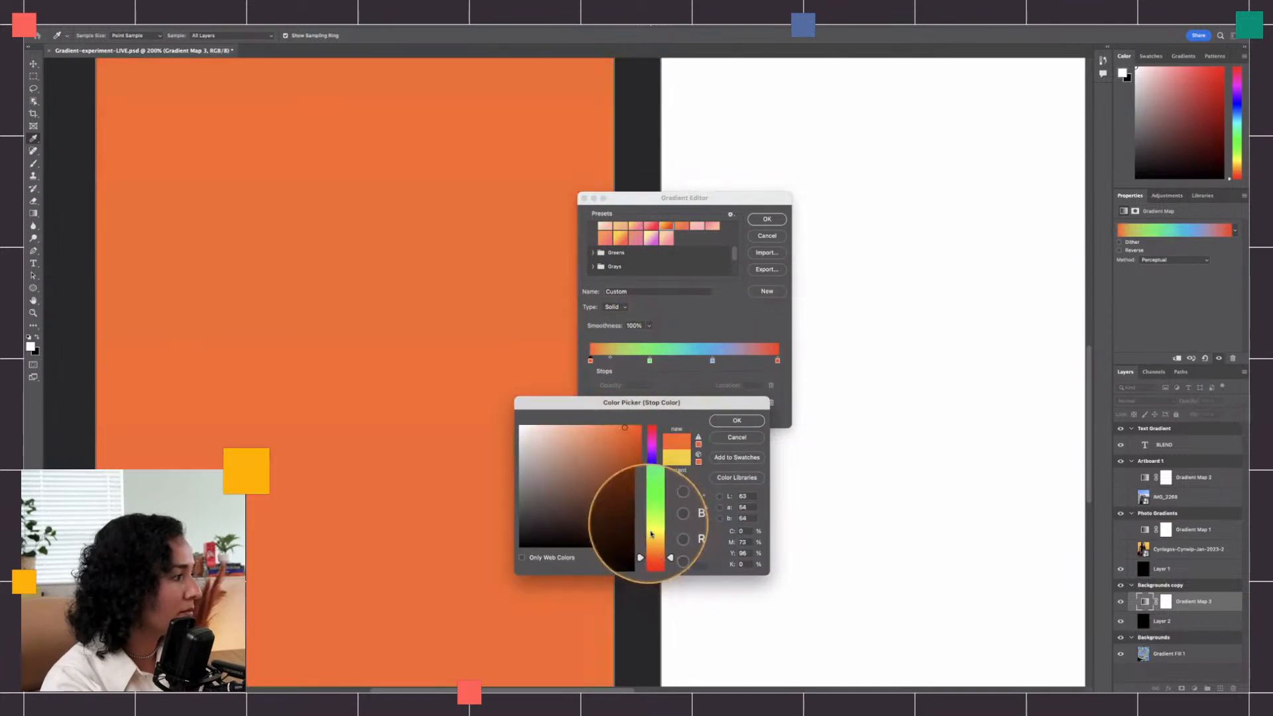
left_click_drag(629, 486, 637, 434)
left_click(653, 435)
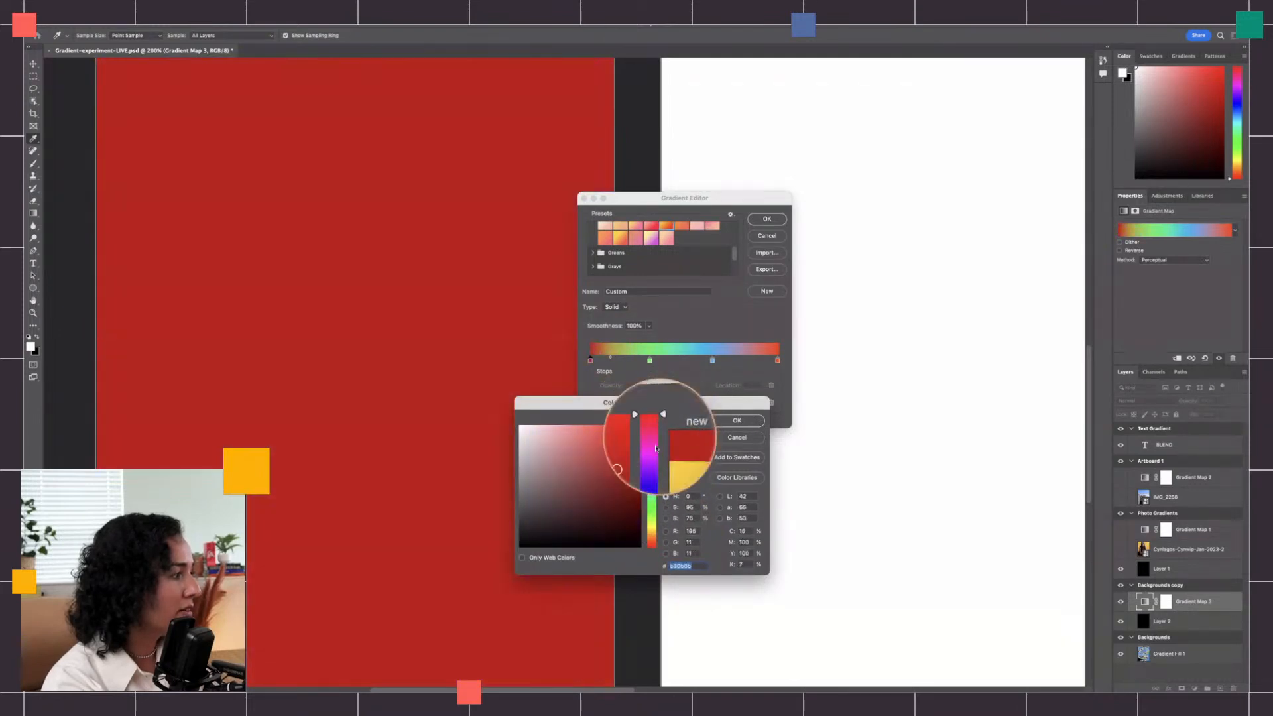
left_click(653, 540)
left_click(654, 549)
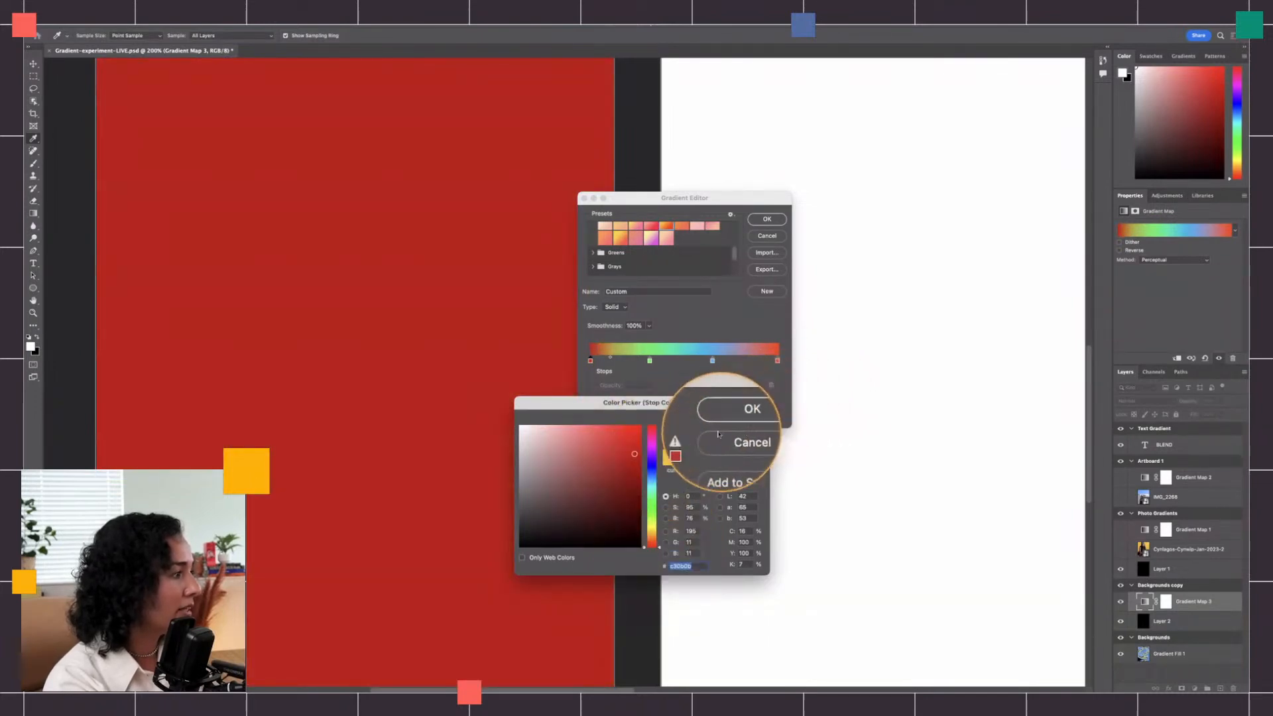
left_click_drag(653, 466, 653, 466)
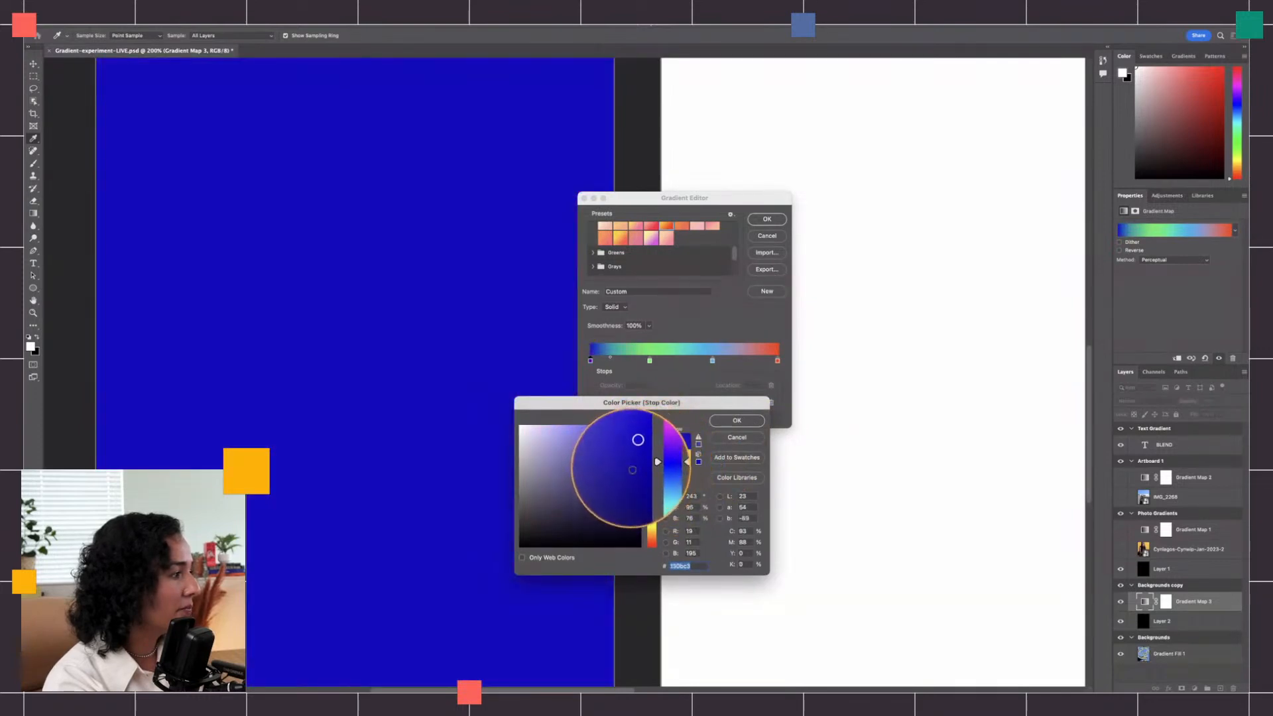
left_click(741, 419)
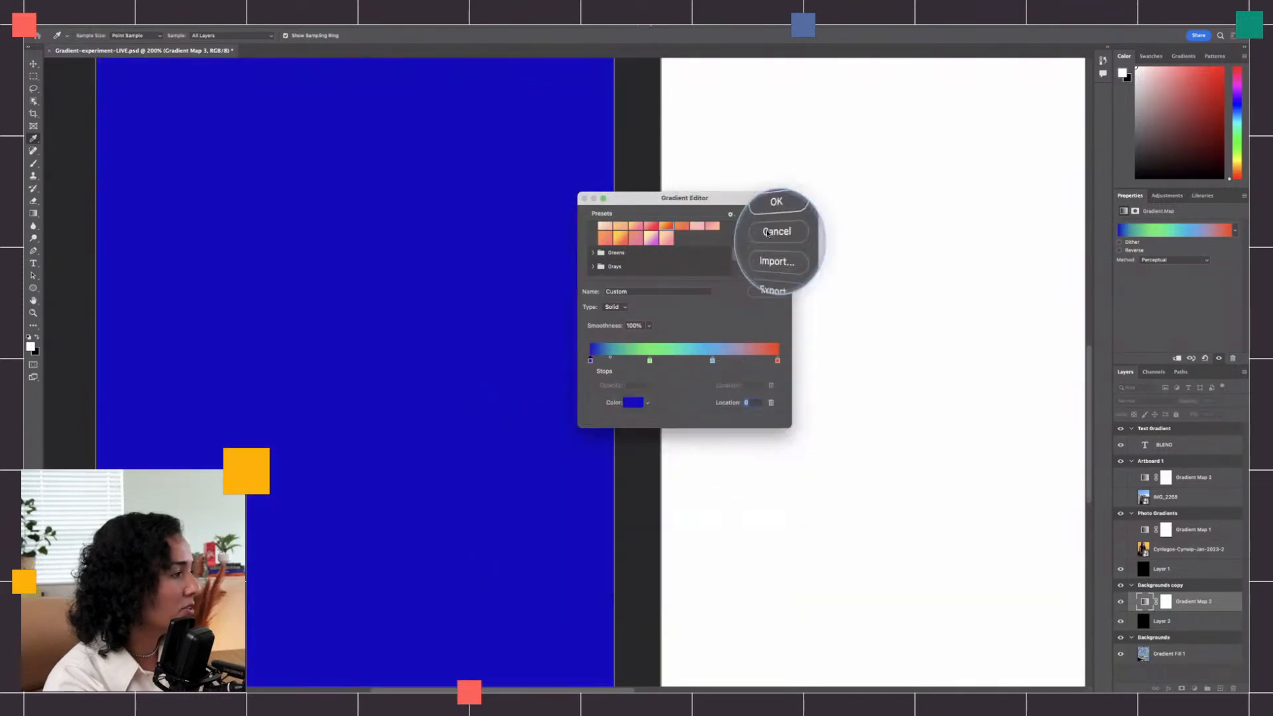
left_click_drag(610, 357, 618, 357)
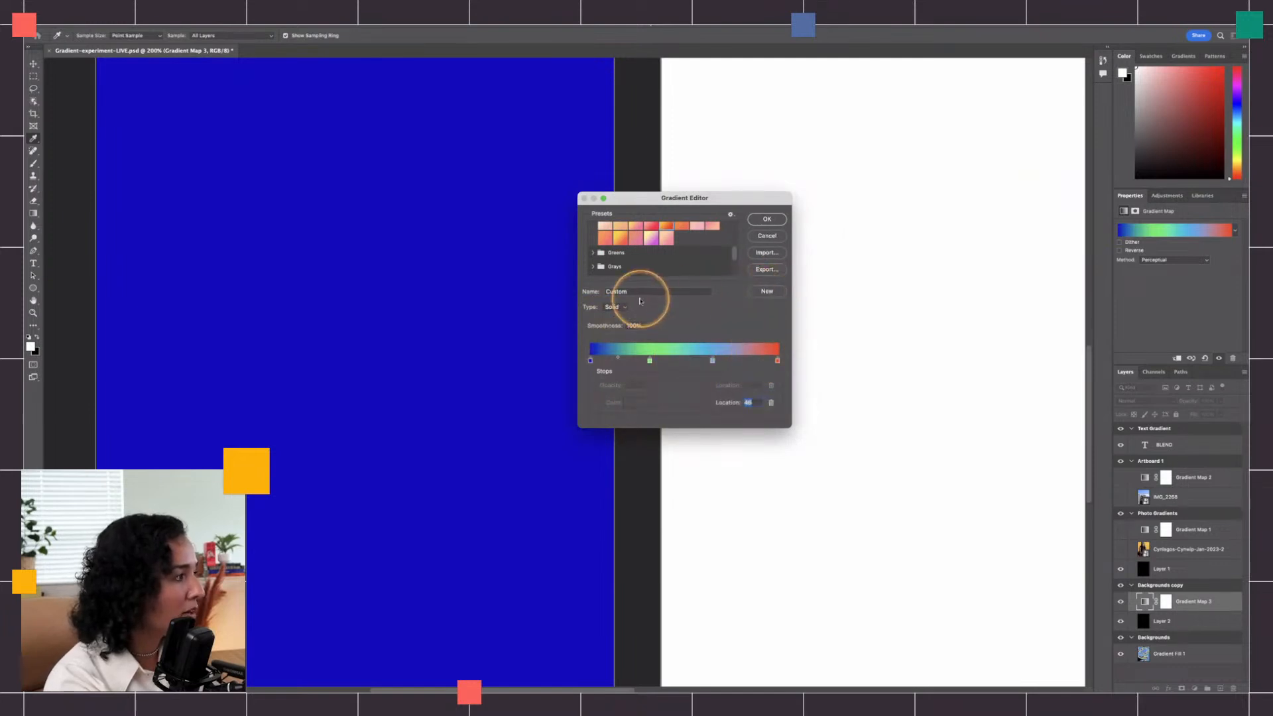
Step: Save the custom gradient as a preset named "gradient new" and apply it to the gradient map
left_click(761, 292)
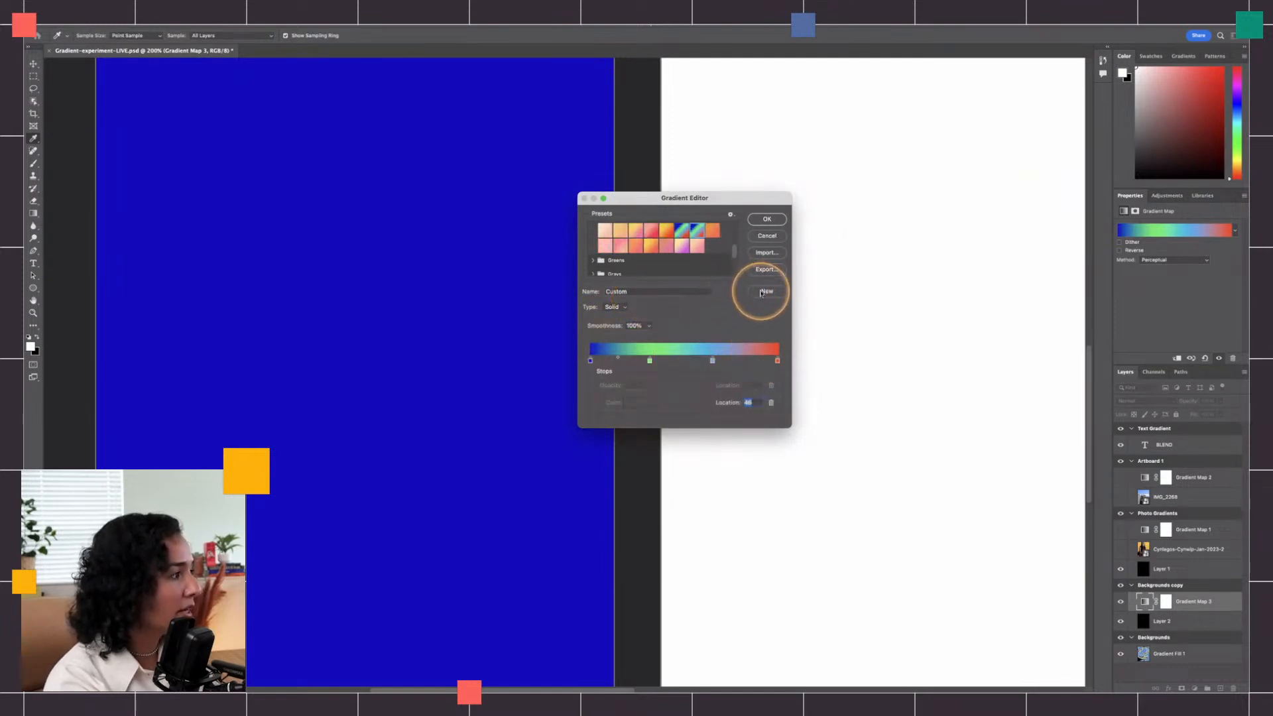
key("alt")
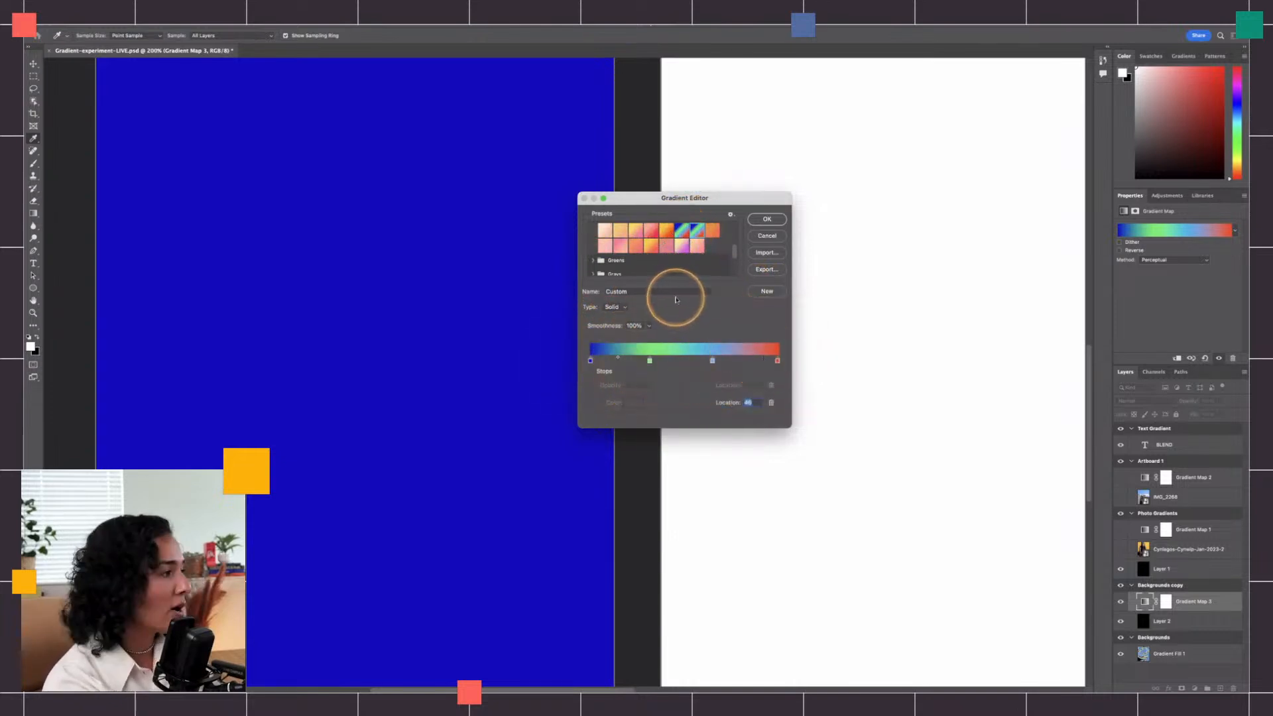
double_click(640, 291)
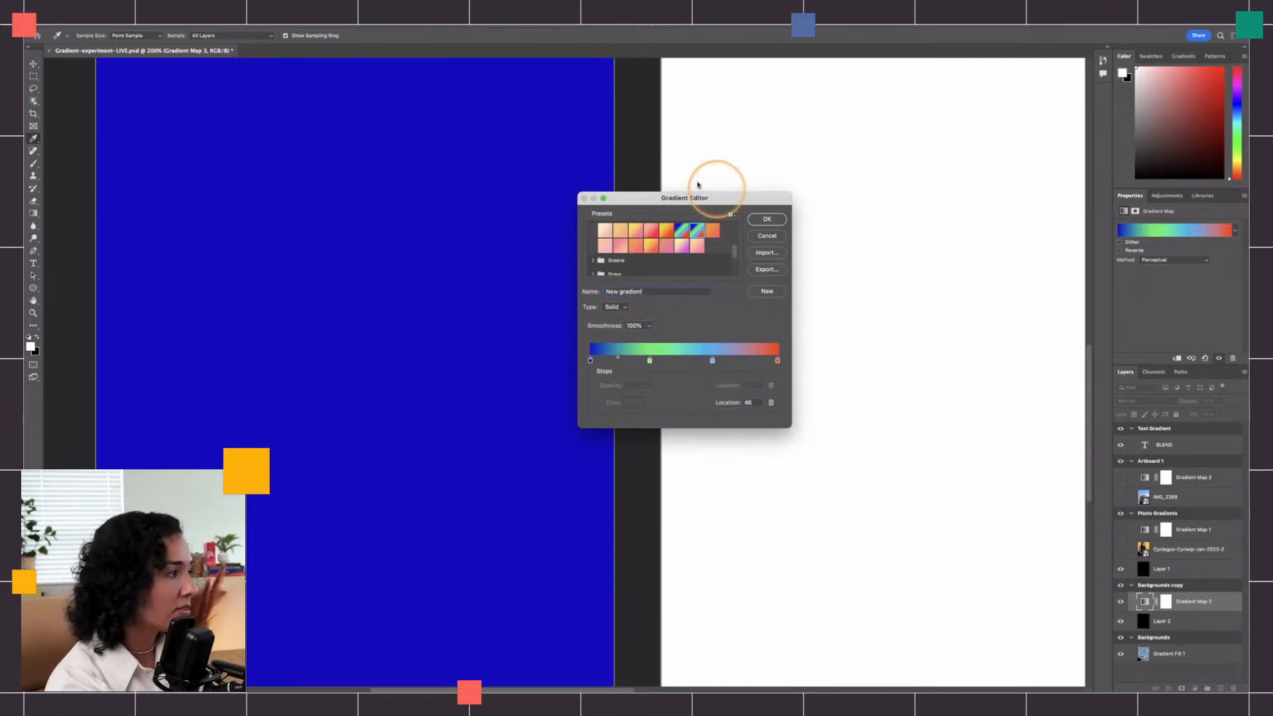
scroll(682, 245, "up", 3)
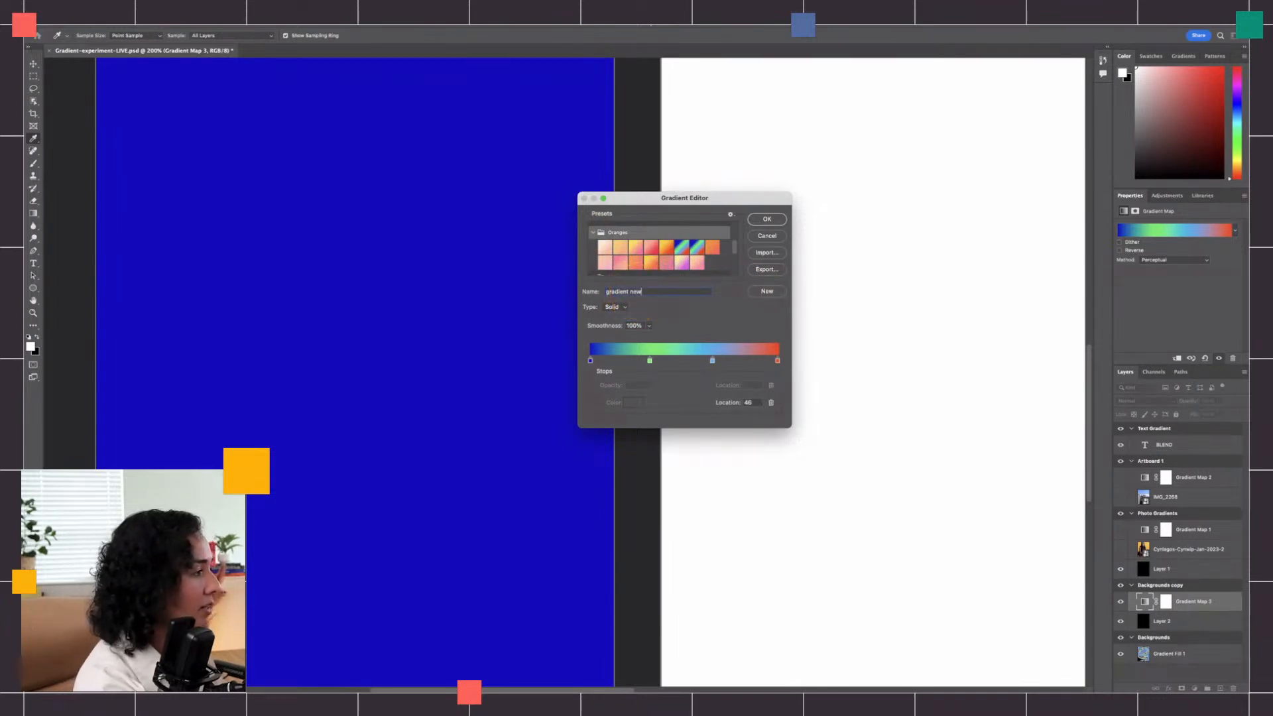
left_click(765, 291)
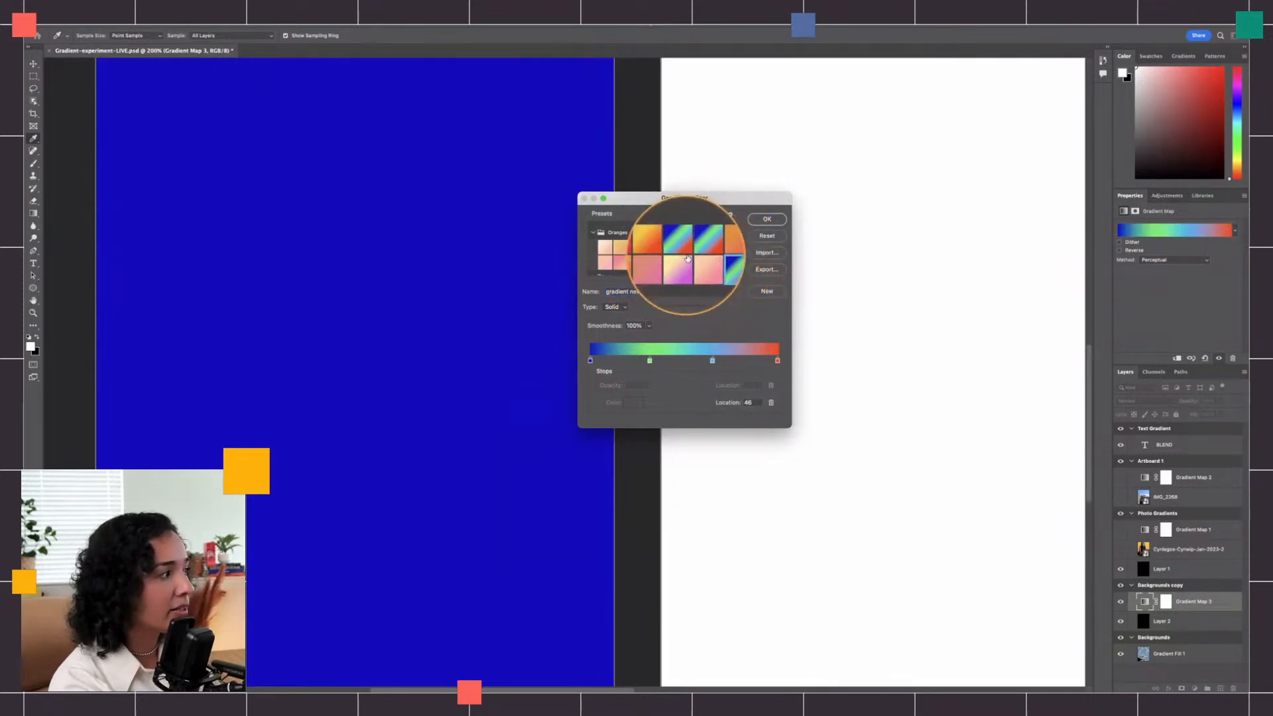
left_click(774, 220)
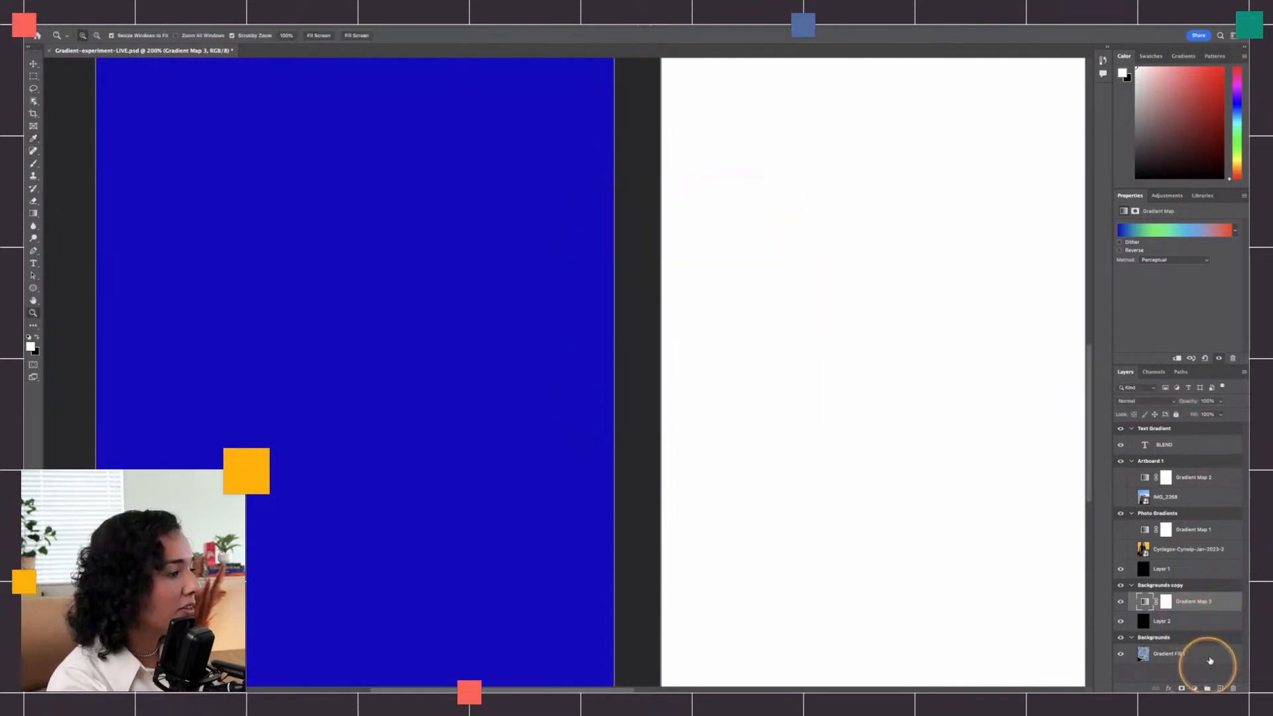
Step: Add an empty layer between Layer 2 and the gradient map in Backgrounds copy, and activate the Brush tool for it
left_click(1197, 621)
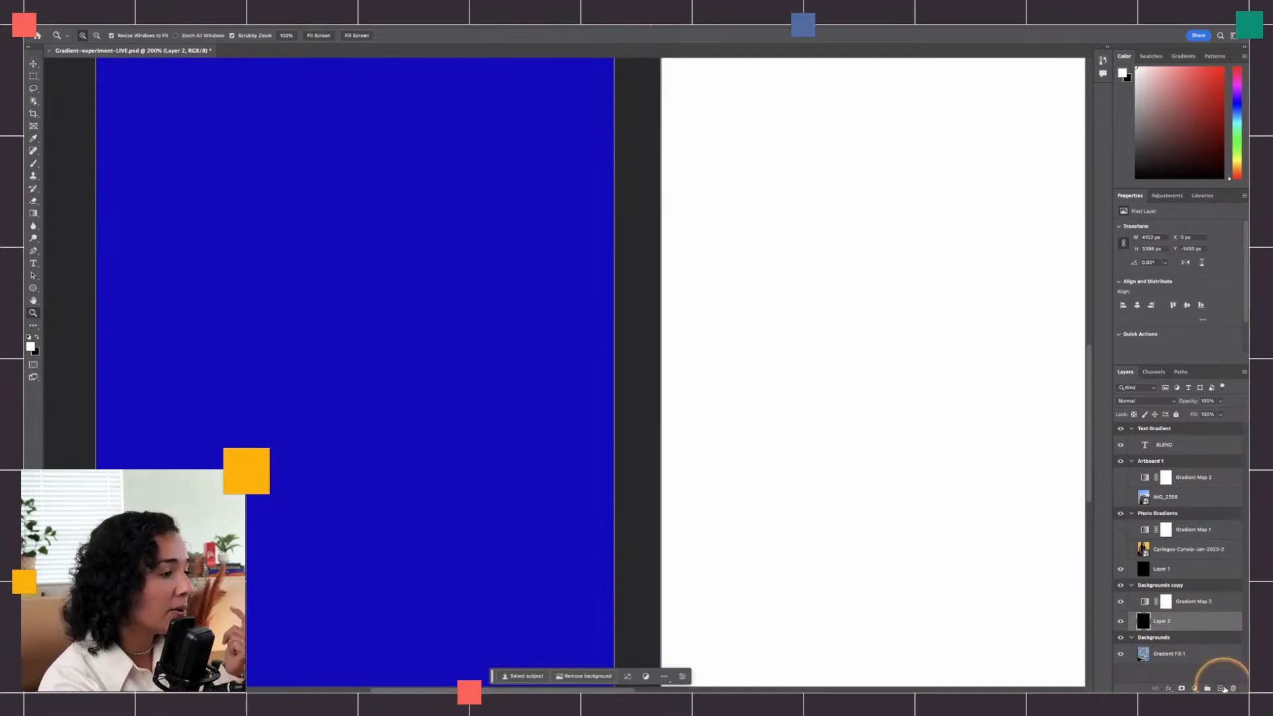
left_click(1221, 688)
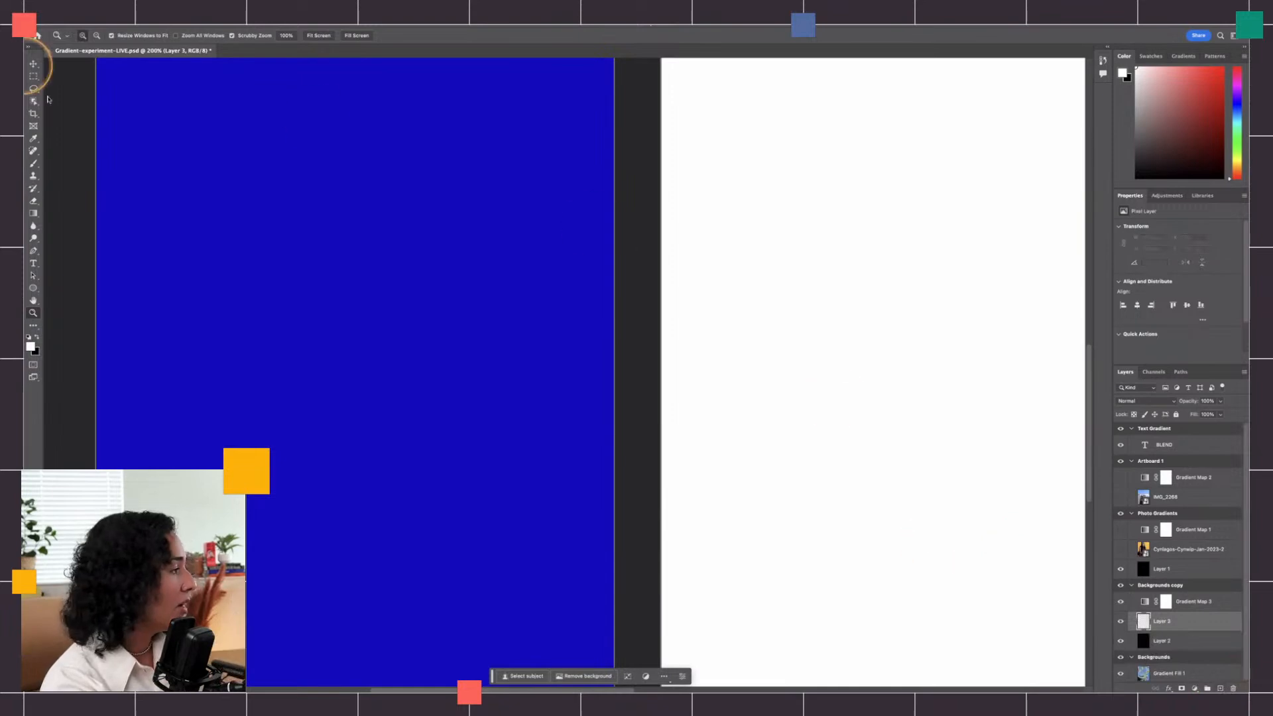
left_click(33, 165)
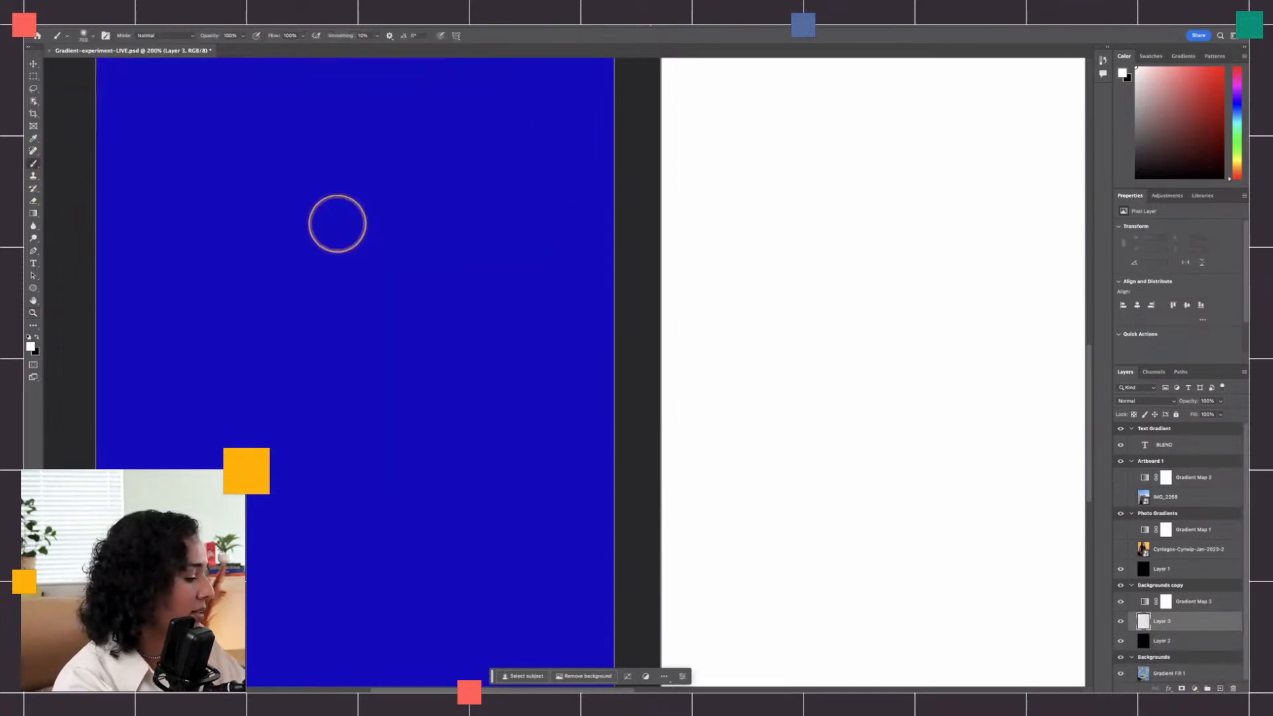
key("z")
left_click(342, 241, "alt")
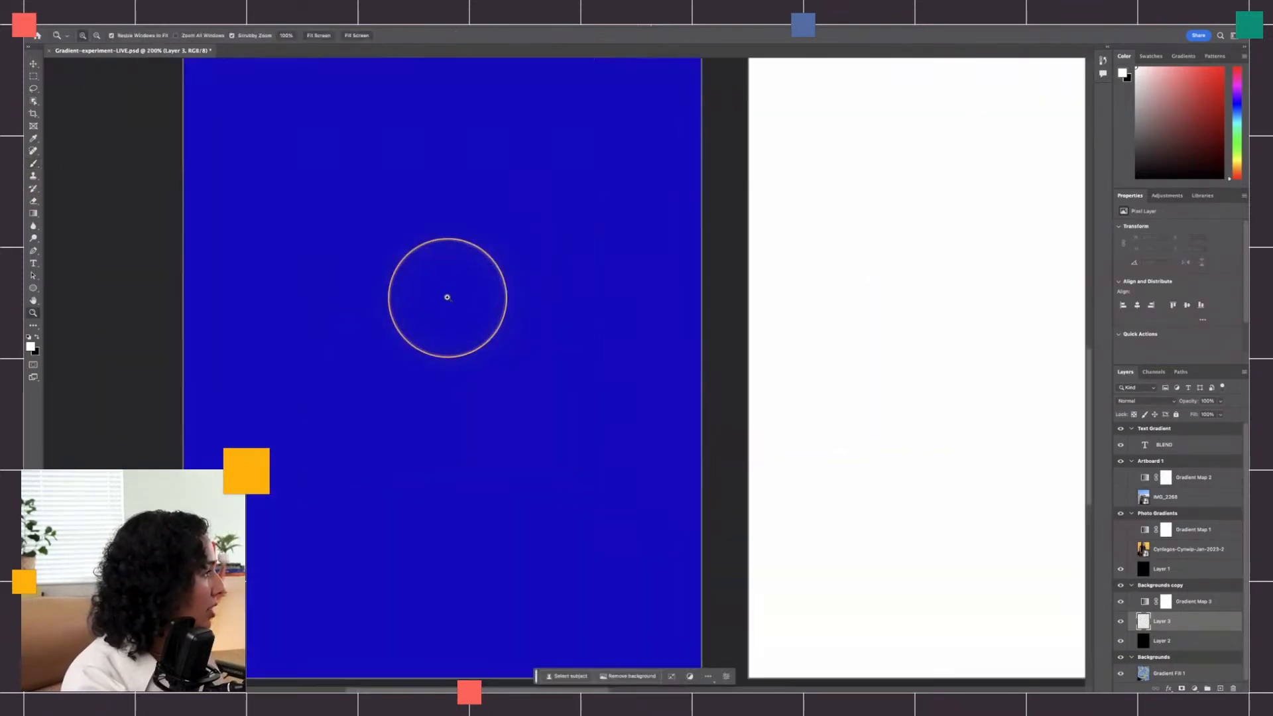
left_click(447, 292)
key("b")
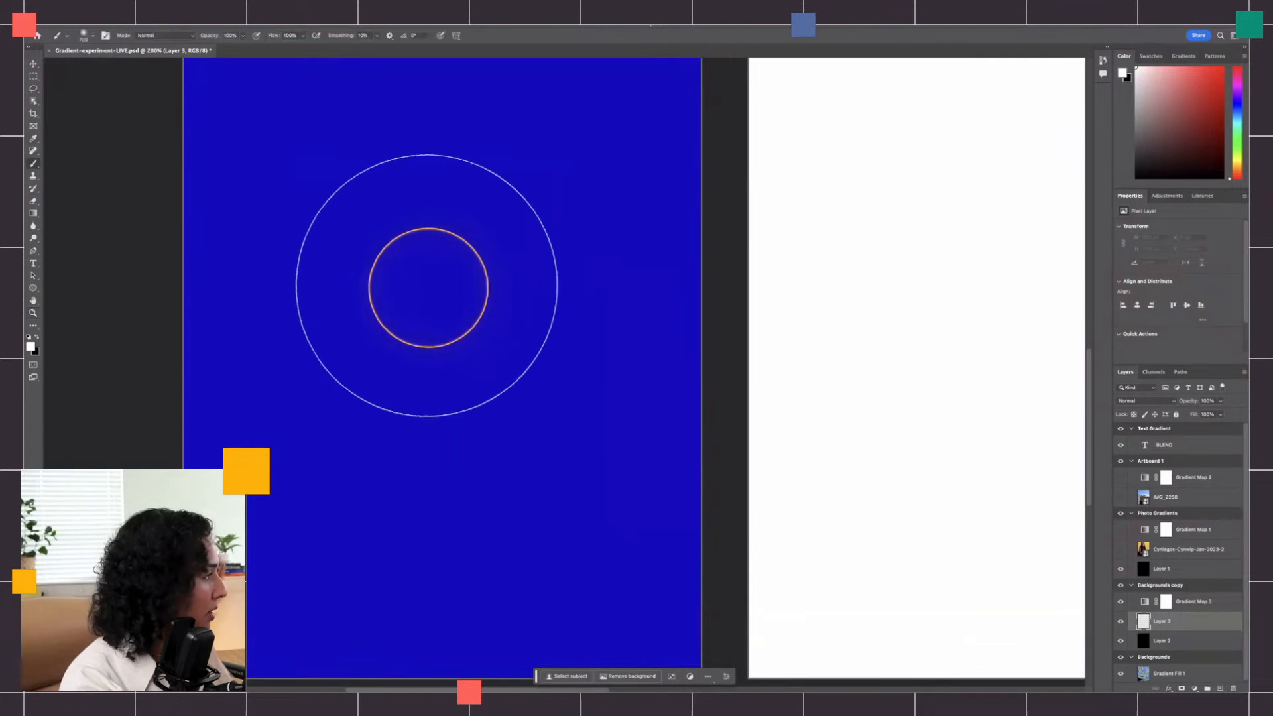
Step: Try painting soft white dabs and a curved stroke on the new layer, and undo them
left_click(450, 345)
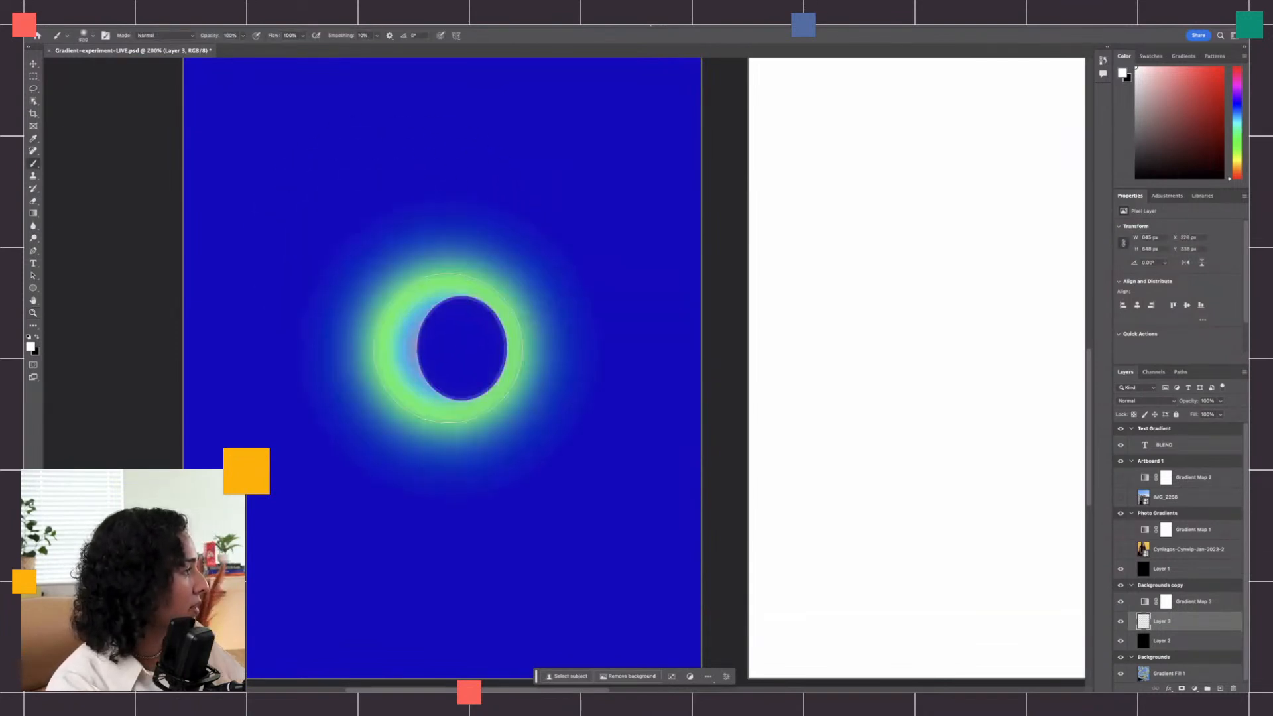
left_click(352, 176)
key("ctrl+z")
mouse_move(409, 255)
left_mouse_down()
mouse_move(435, 275)
mouse_move(544, 238)
mouse_move(588, 238)
mouse_move(574, 335)
left_mouse_up()
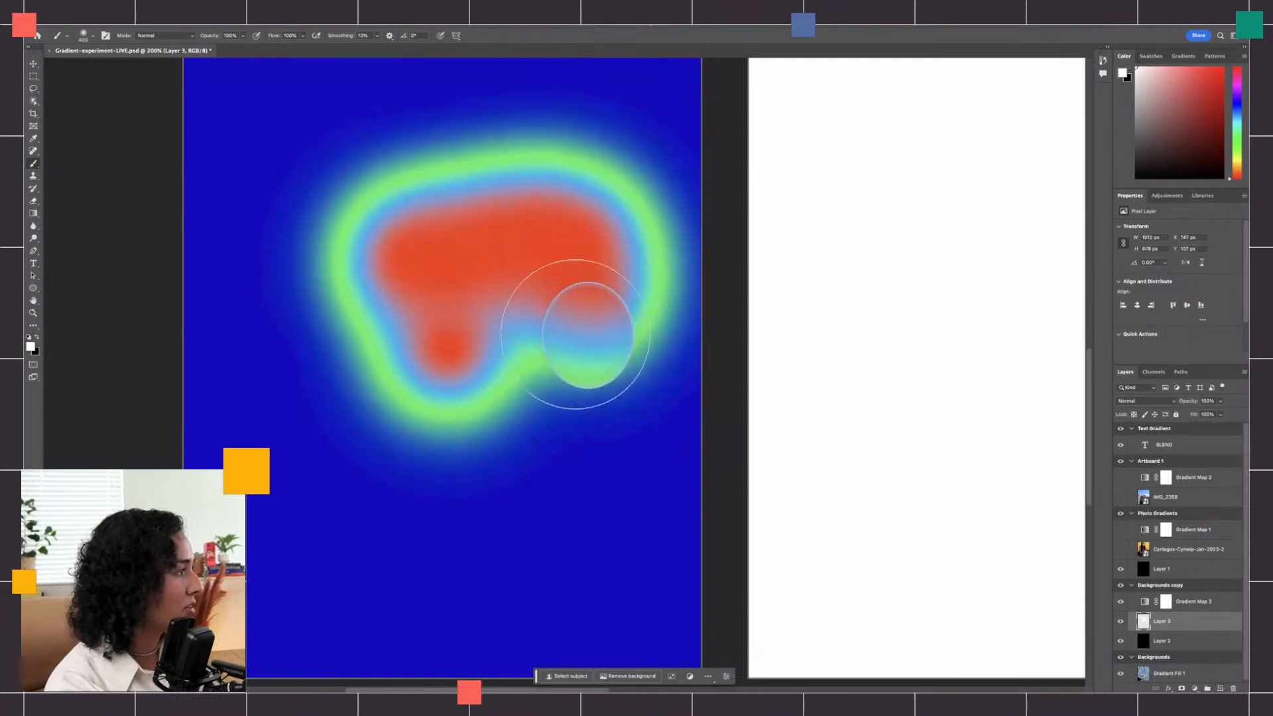
key("ctrl+z")
key("ctrl+z")
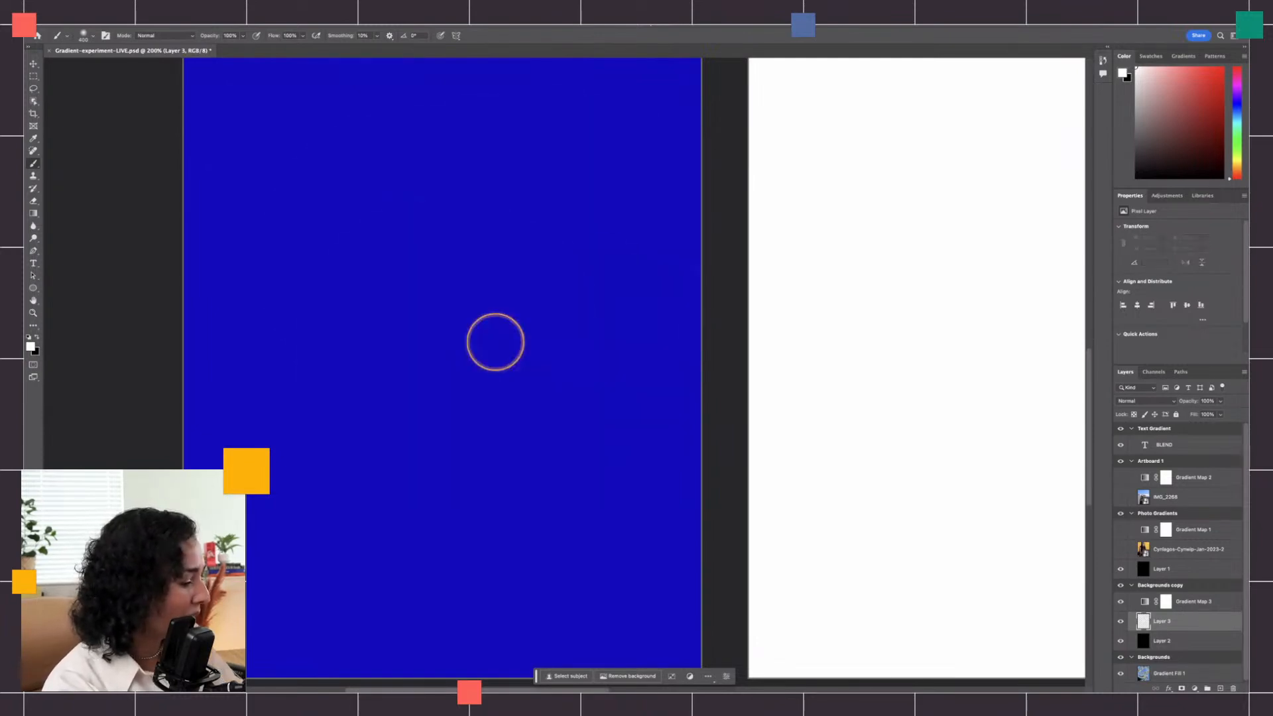
Step: Enlarge the soft brush by three size increments and paint one white dab near the middle of the Backgrounds copy artboard
key("bracketright")
key("bracketright")
key("bracketright")
left_click(454, 353)
Step: Try extra white dabs and strokes around the central glow, undoing each so only the central dab is kept
left_click(538, 263)
key("ctrl+z")
left_click(359, 239)
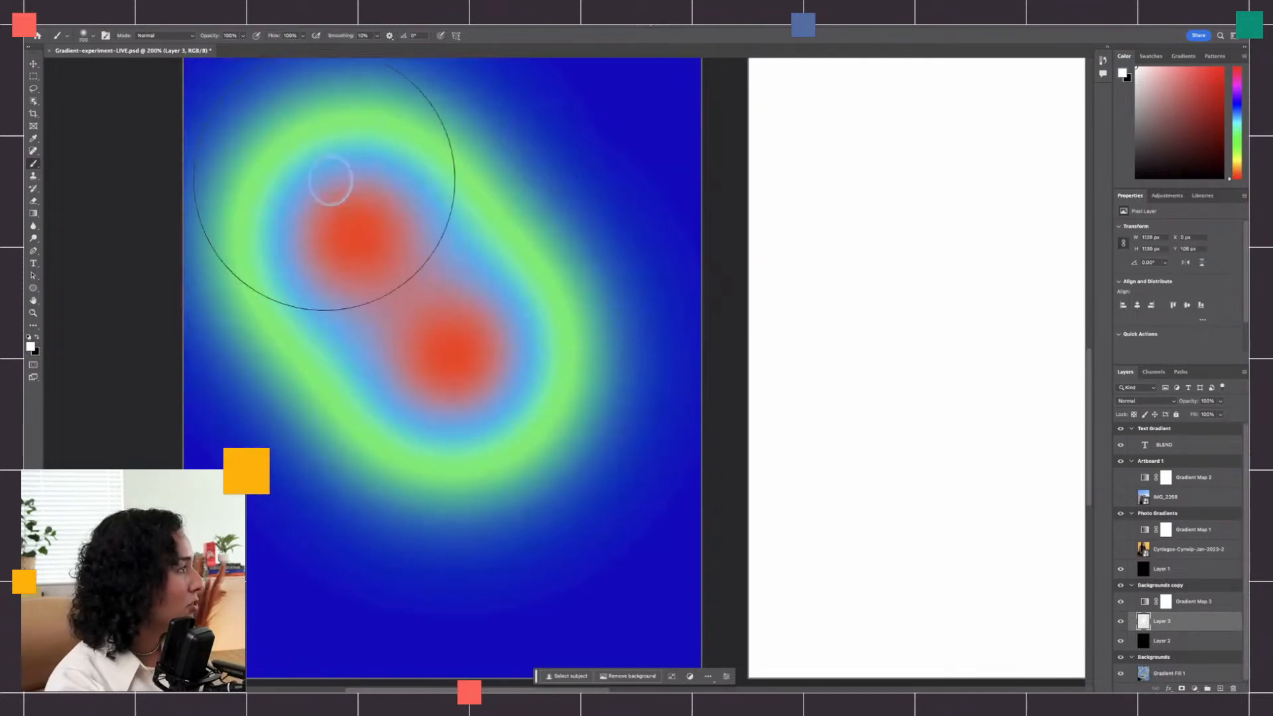
key("ctrl+z")
left_click_drag(566, 247, 600, 149)
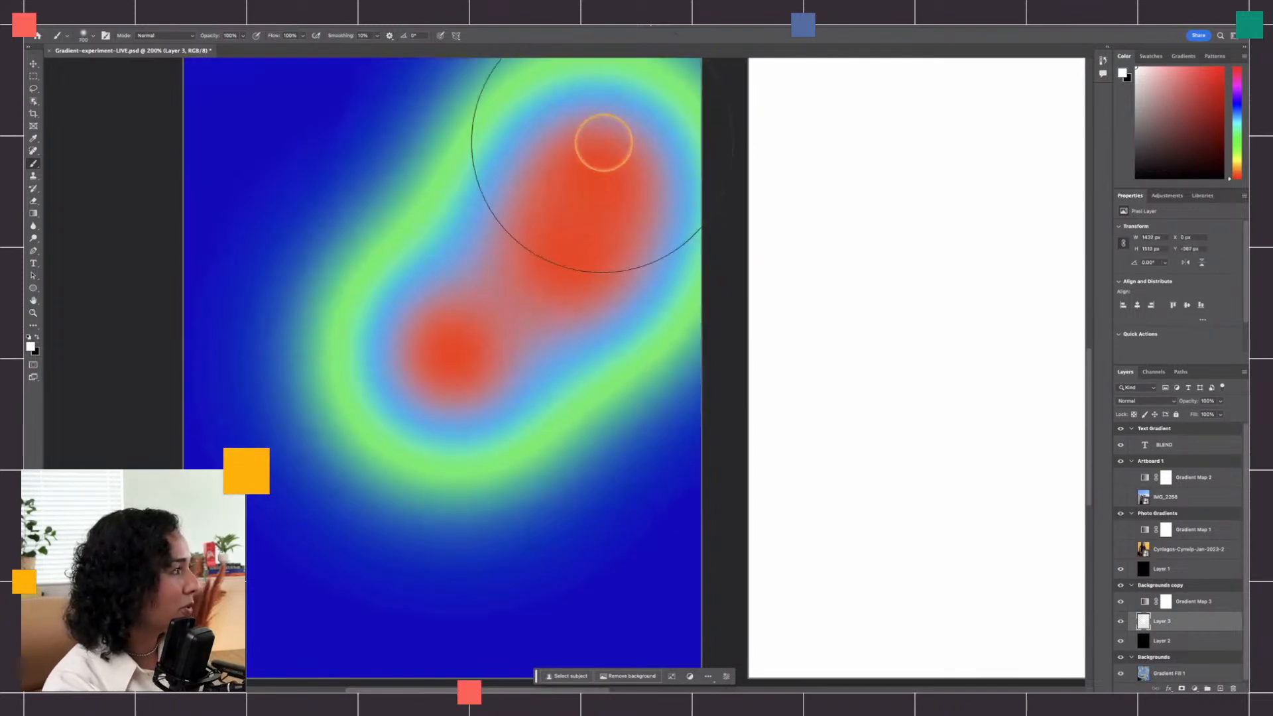
left_click(346, 150)
key("ctrl+z")
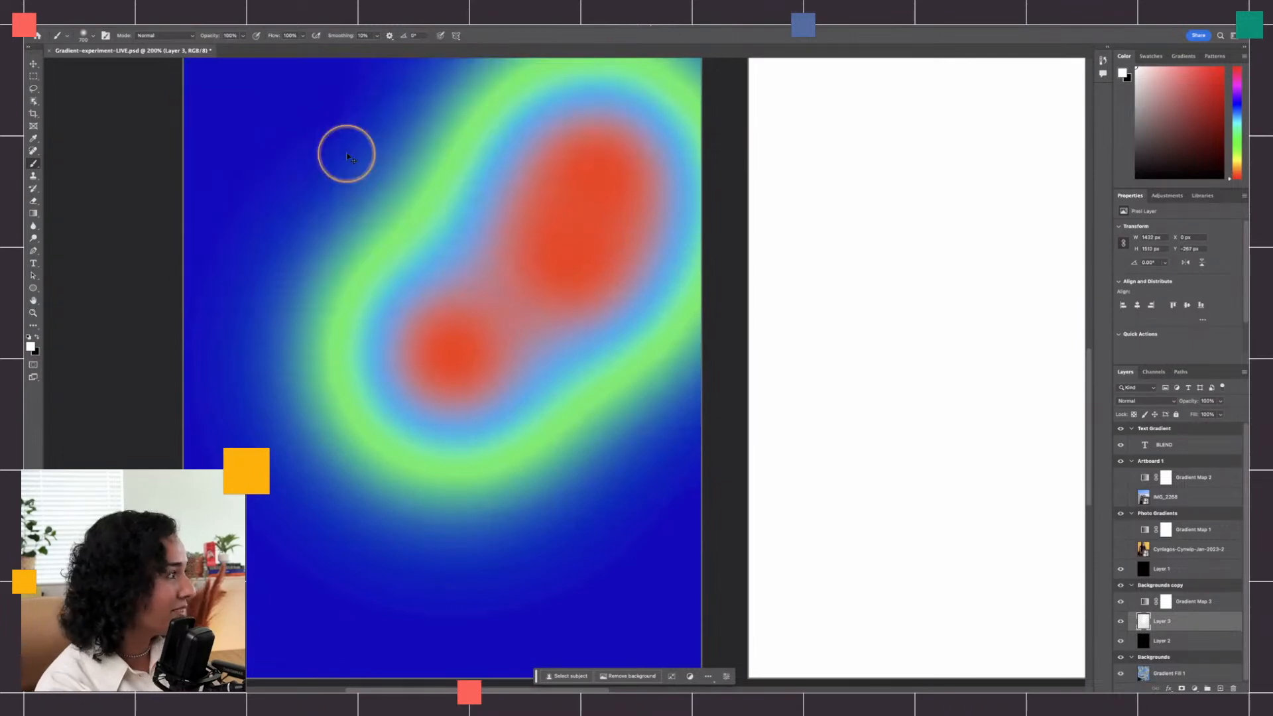
key("ctrl+z")
left_click(357, 209)
key("ctrl+z")
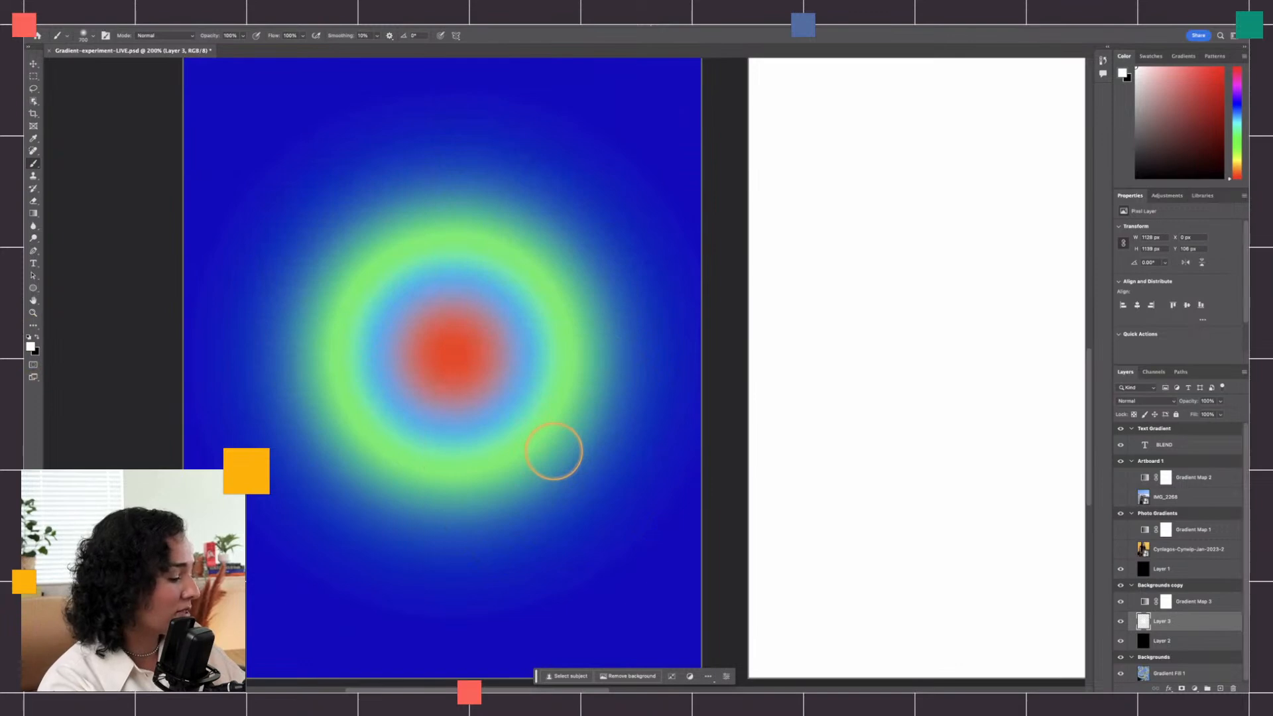
Step: Paint a short diagonal soft white stroke on Layer 3, below and to the right of the central dab
left_click_drag(566, 464, 591, 489)
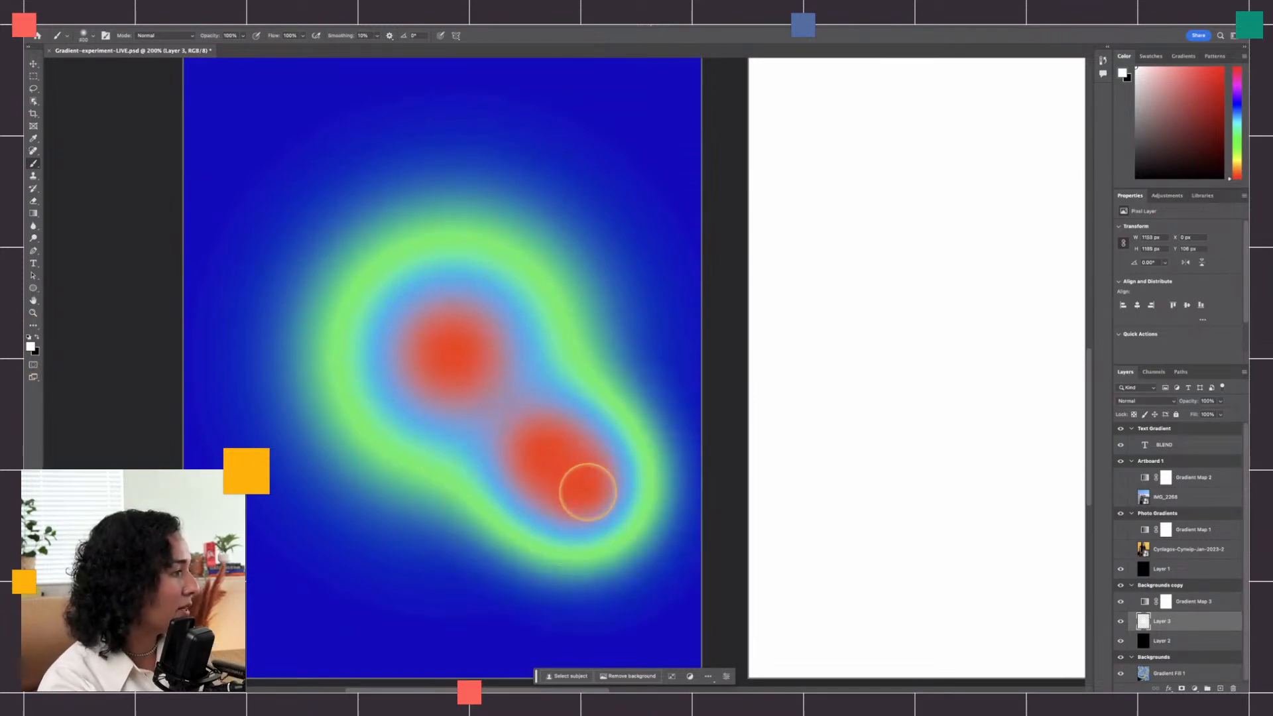
Step: Recolour the blue starting stop of the gradient map in Backgrounds copy to dark navy, RGB 11, 9, 61
left_click(1165, 601)
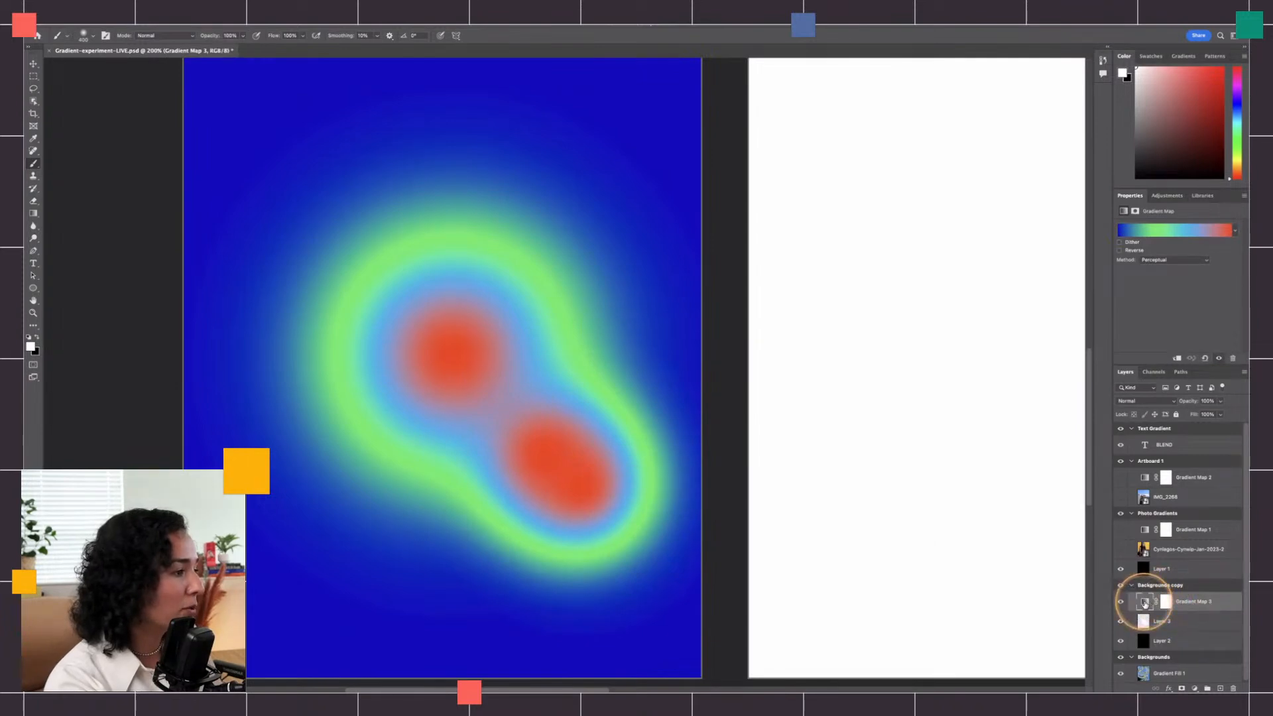
left_click(1172, 231)
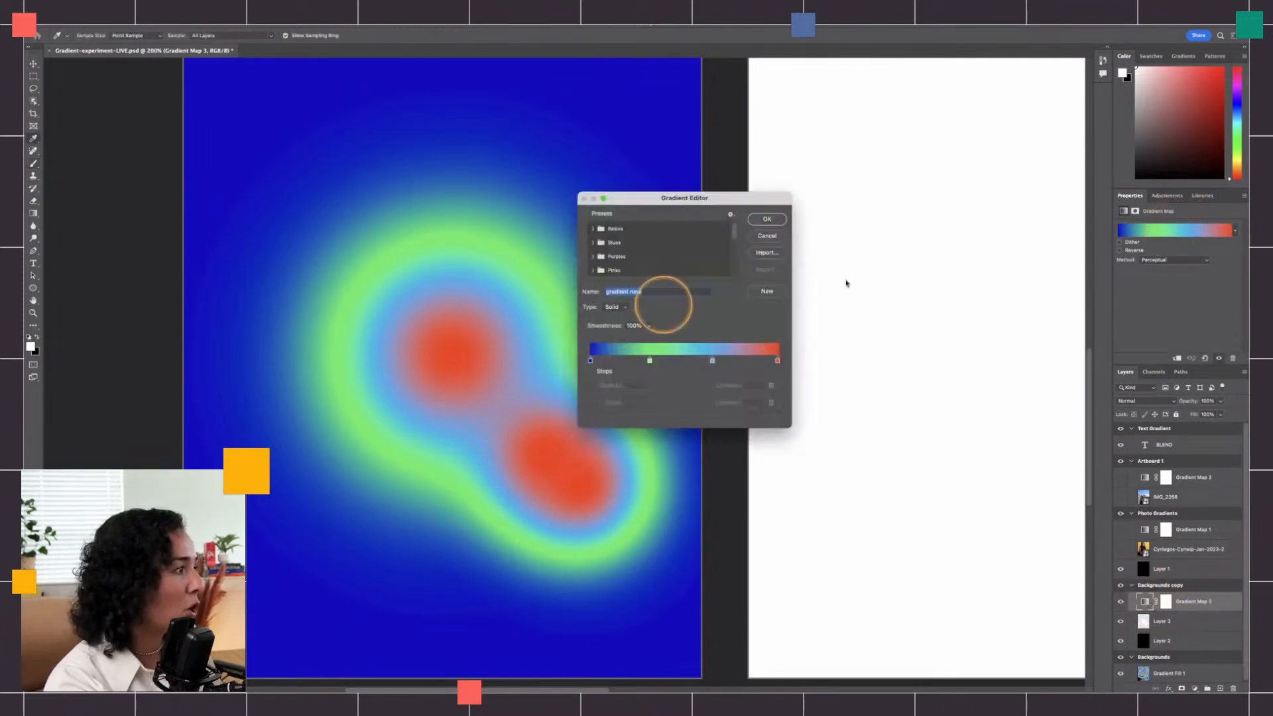
double_click(590, 361)
left_click(635, 499)
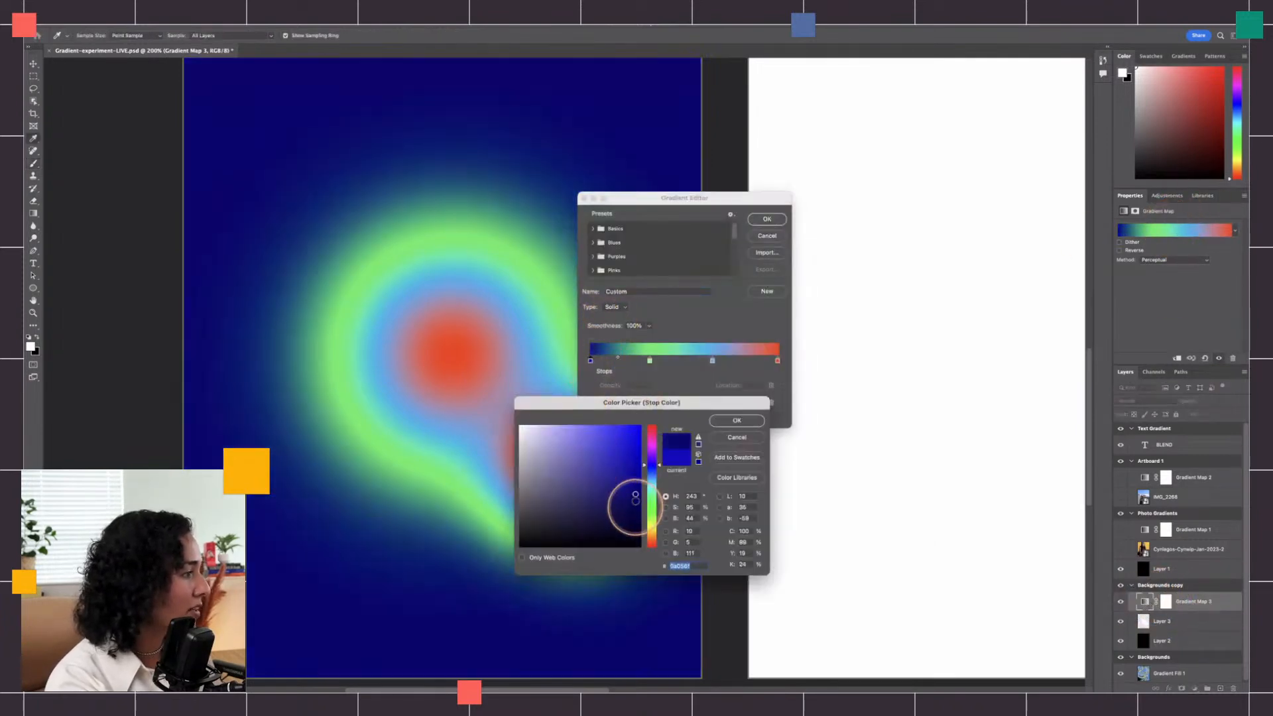
left_click_drag(634, 508, 626, 513)
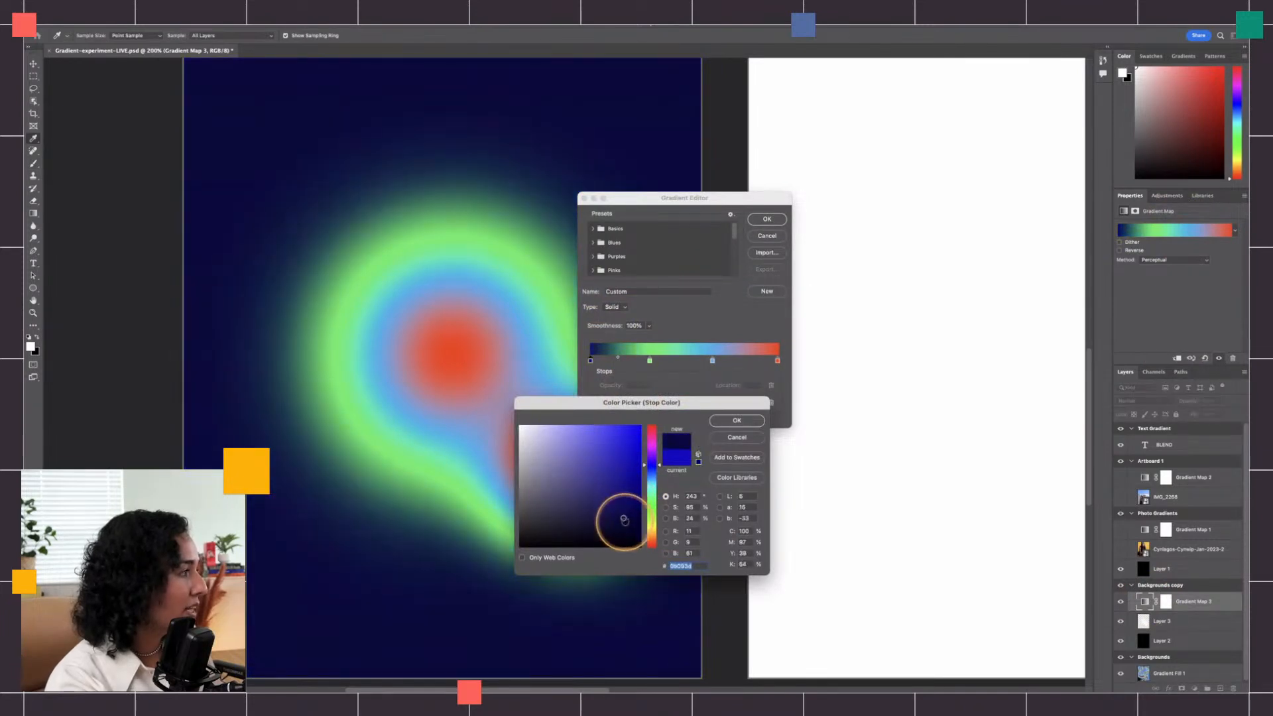
left_click(724, 422)
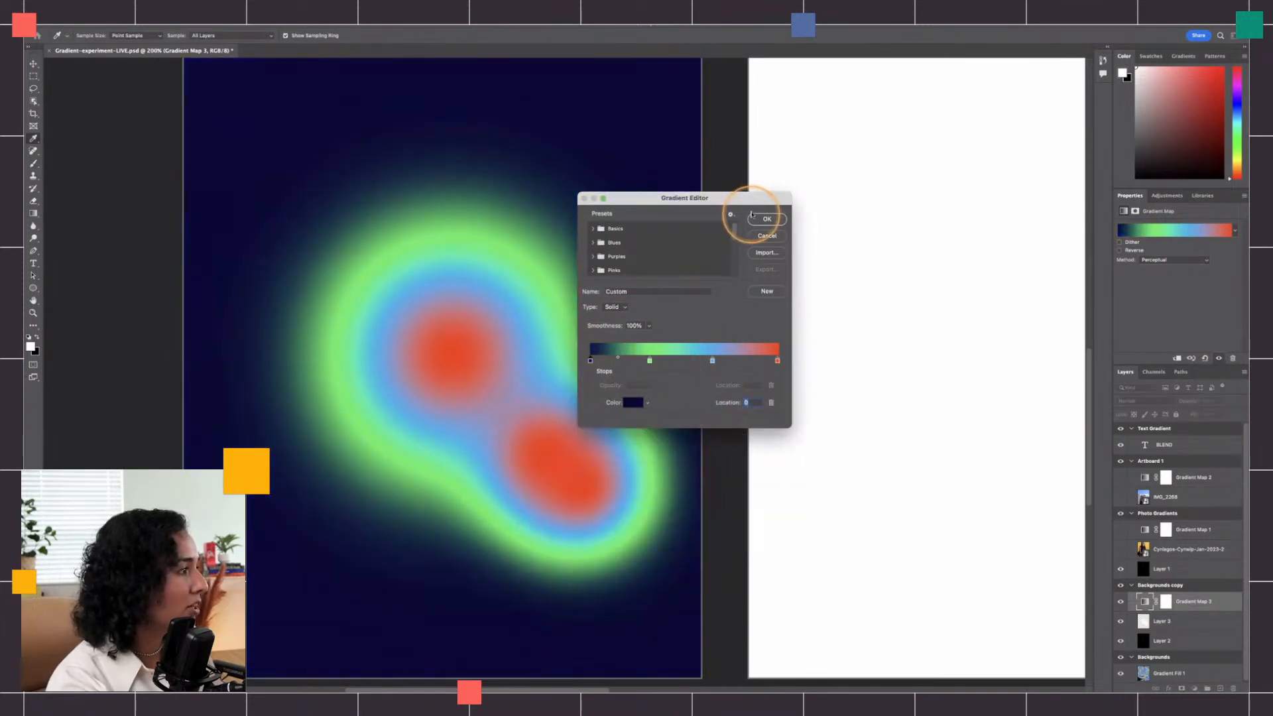
left_click(752, 218)
Step: Try painting broad looping white strokes across Layer 3 in Backgrounds copy, and undo them
left_click(358, 269)
left_click(659, 250)
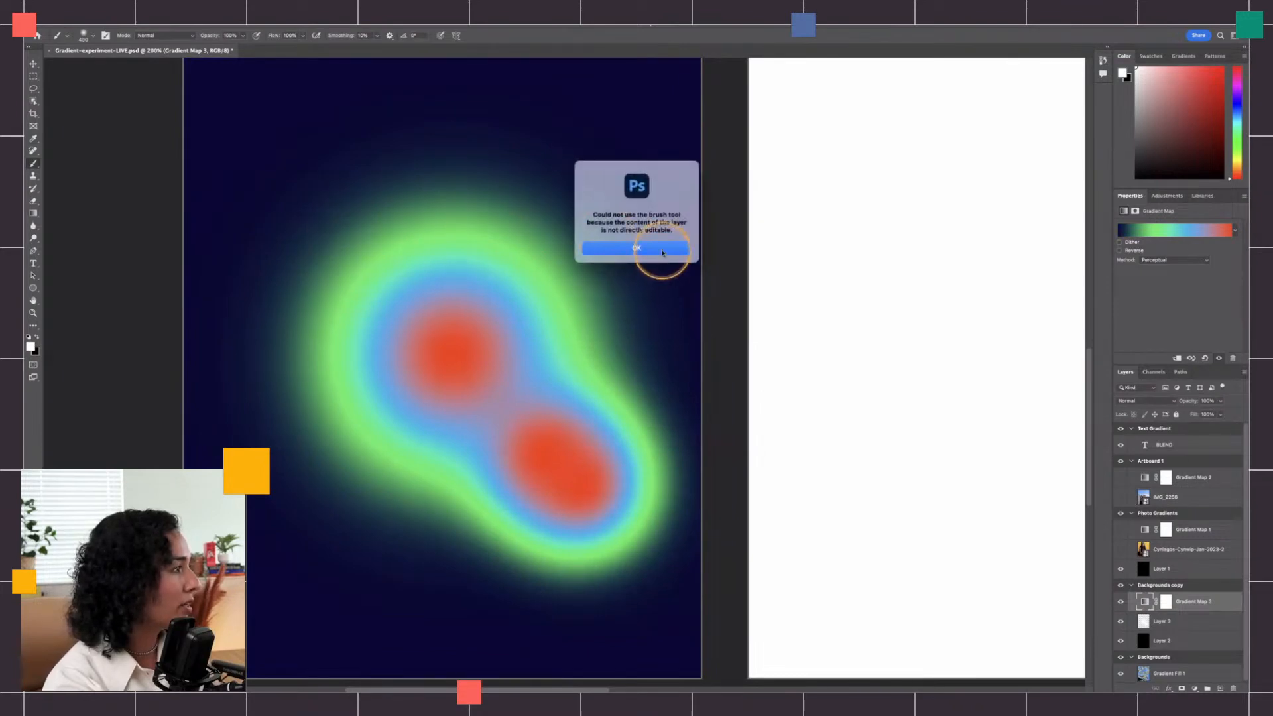
left_click(1147, 621)
mouse_move(398, 245)
left_mouse_down()
mouse_move(307, 199)
mouse_move(313, 307)
mouse_move(446, 506)
mouse_move(608, 209)
left_mouse_up()
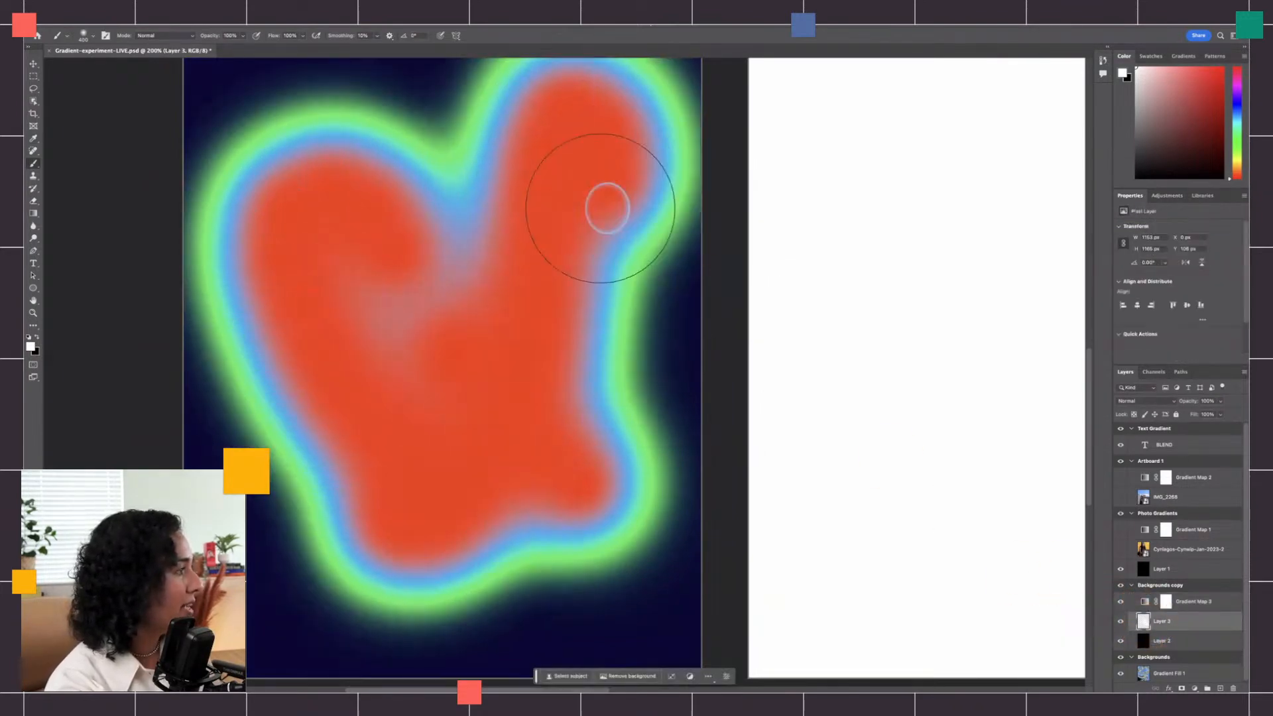
key("ctrl+z")
key("ctrl+z")
key("ctrl+z")
key("ctrl+z")
key("ctrl+z")
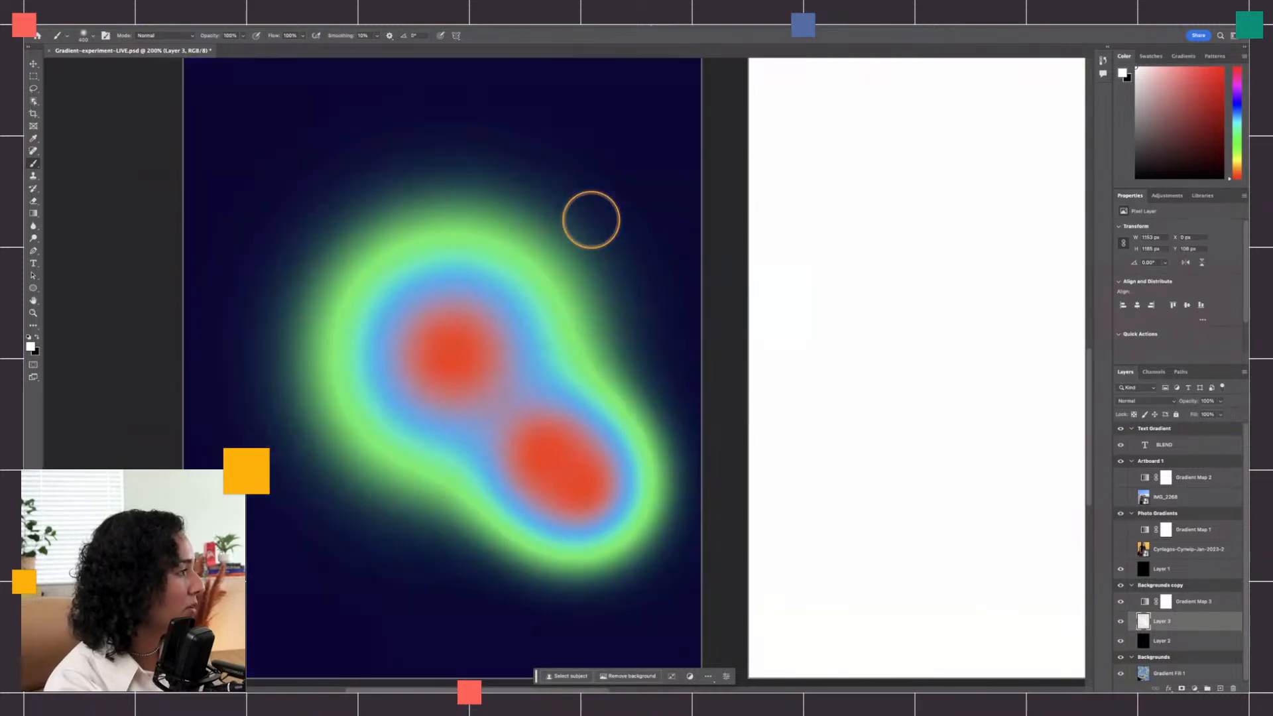
Step: Delete the painted Layer 3 and add a fresh empty layer above Layer 2, ready for the Brush tool
left_click(1233, 688)
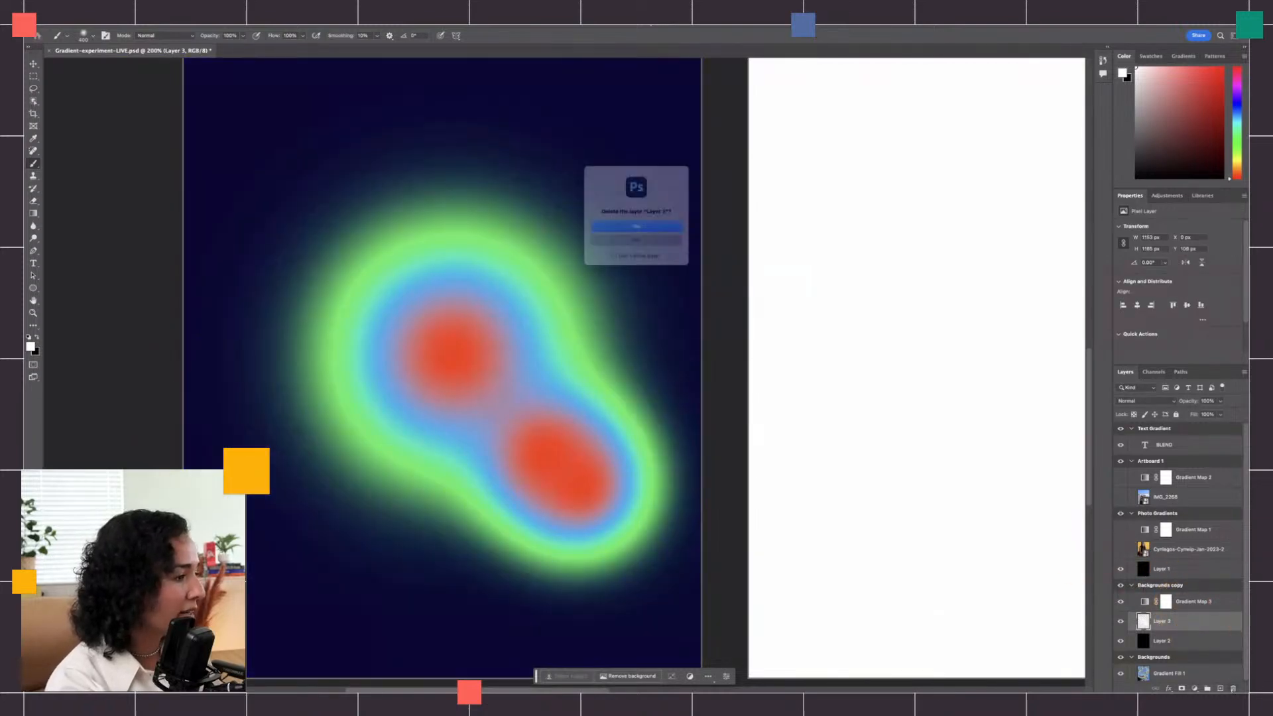
left_click(652, 228)
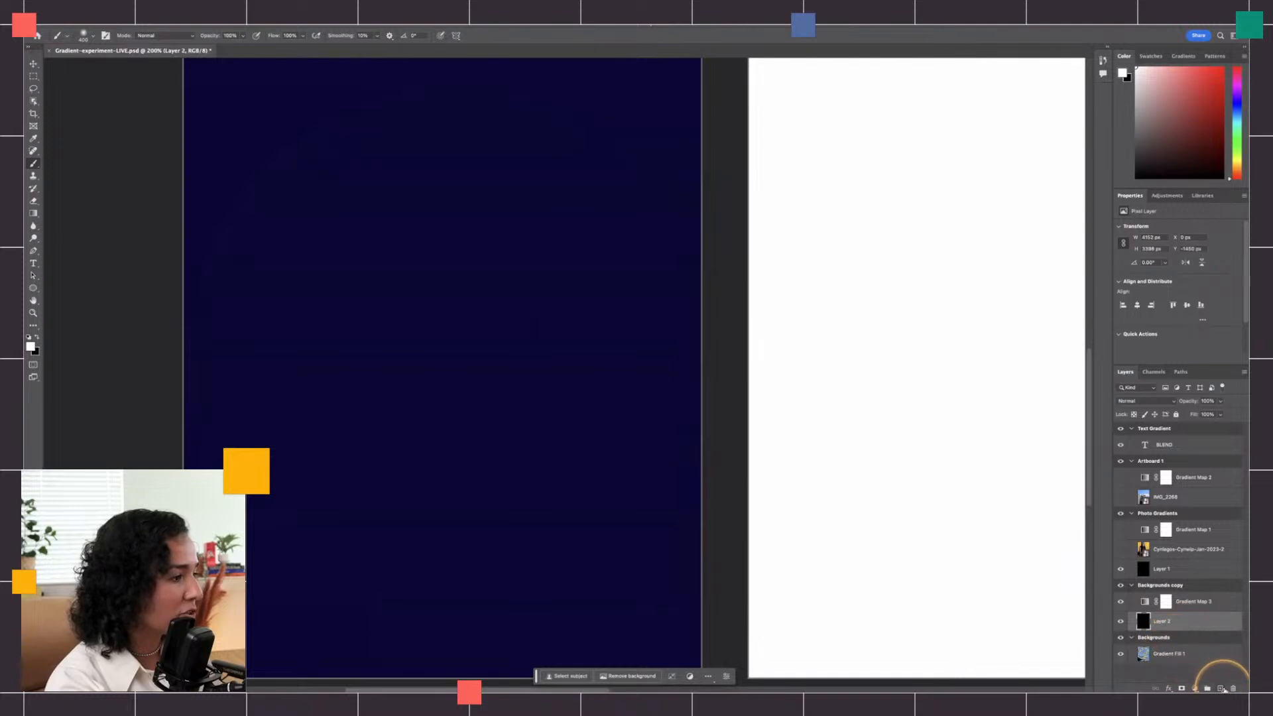
left_click(1220, 689)
key("z")
mouse_move(435, 365)
left_mouse_down()
mouse_move(520, 368)
mouse_move(483, 367)
left_mouse_up()
key("b")
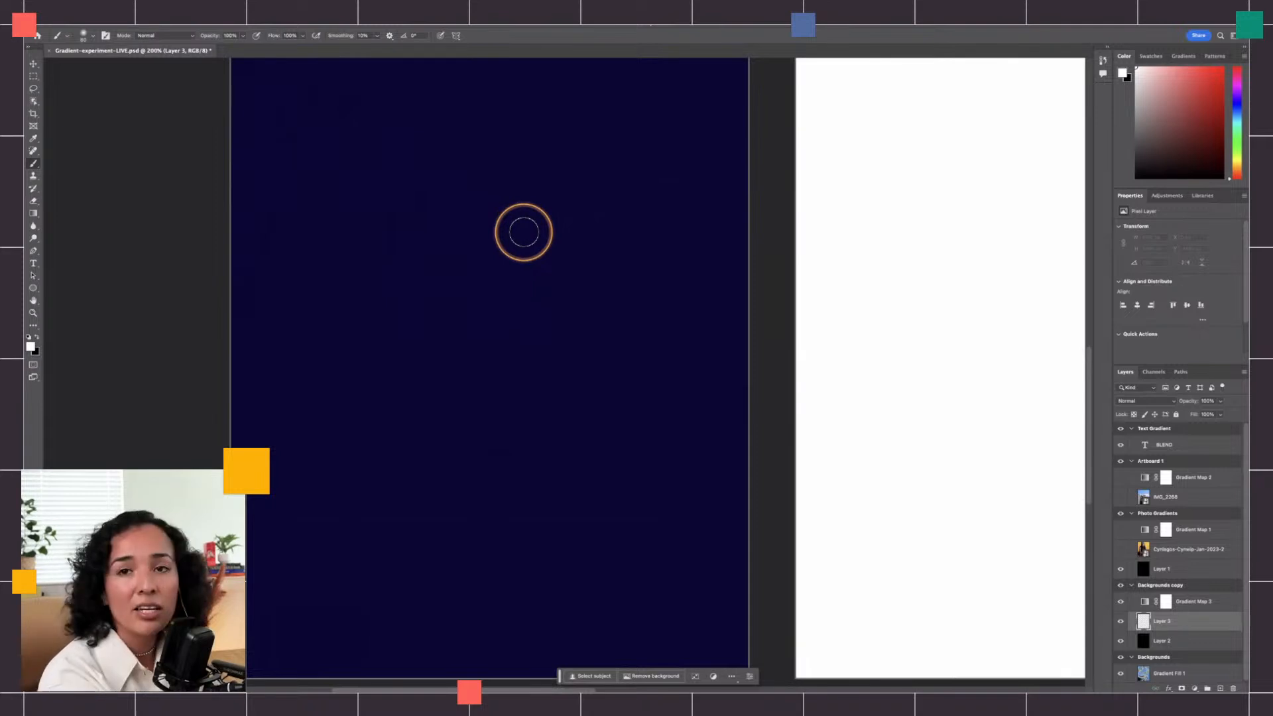
Step: Try hand-drawing an ampersand and a further stroke with a small soft white brush on the new layer, undoing everything
mouse_move(515, 257)
left_mouse_down()
mouse_move(448, 233)
mouse_move(468, 321)
mouse_move(391, 331)
mouse_move(398, 398)
mouse_move(448, 405)
left_mouse_up()
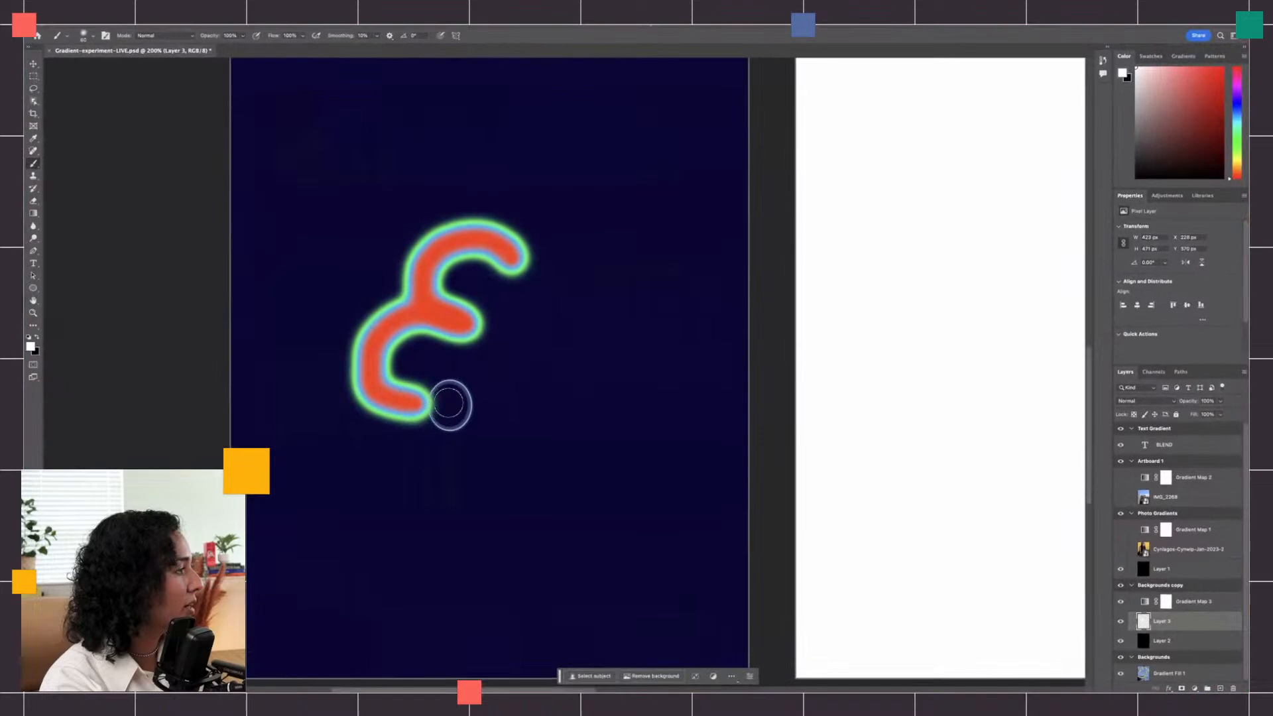
key("ctrl+z")
mouse_move(527, 286)
left_mouse_down()
mouse_move(463, 326)
mouse_move(482, 339)
mouse_move(425, 335)
mouse_move(395, 424)
mouse_move(495, 473)
mouse_move(568, 400)
mouse_move(509, 398)
mouse_move(625, 385)
left_mouse_up()
left_click_drag(515, 316, 548, 265)
mouse_move(703, 302)
left_mouse_down()
mouse_move(494, 410)
mouse_move(605, 307)
mouse_move(653, 301)
left_mouse_up()
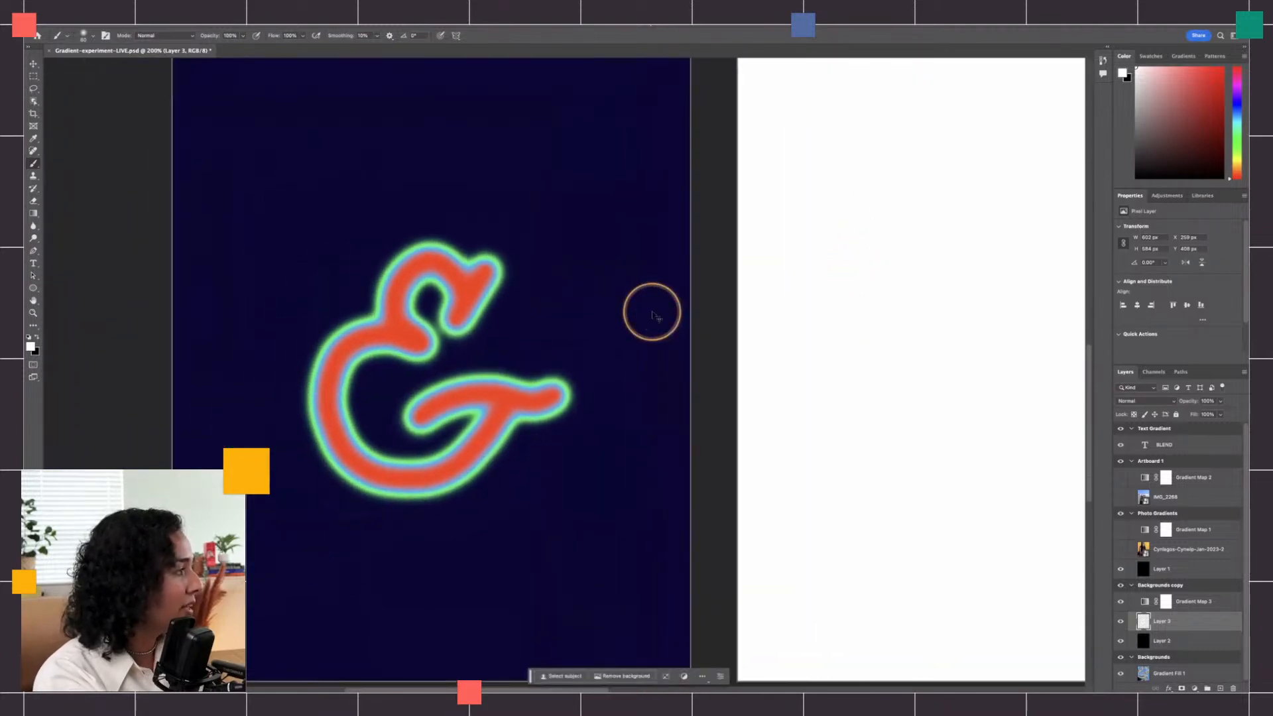
key("ctrl+z")
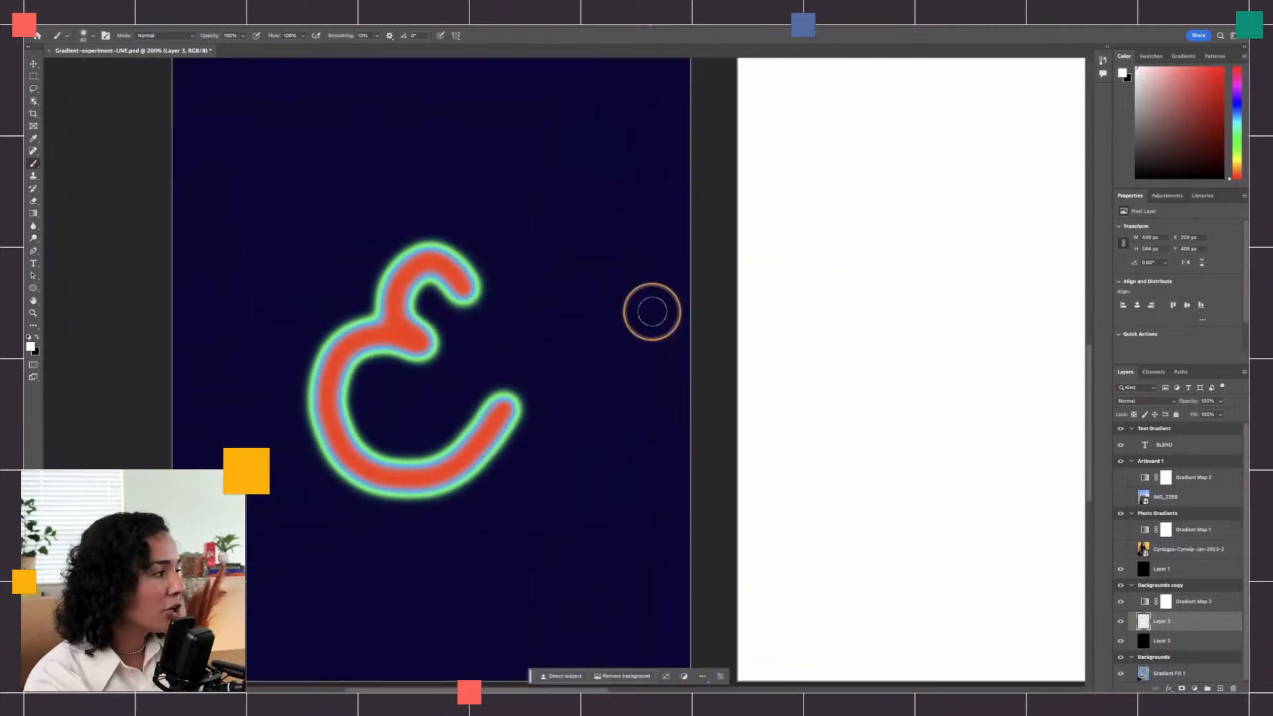
key("ctrl+z")
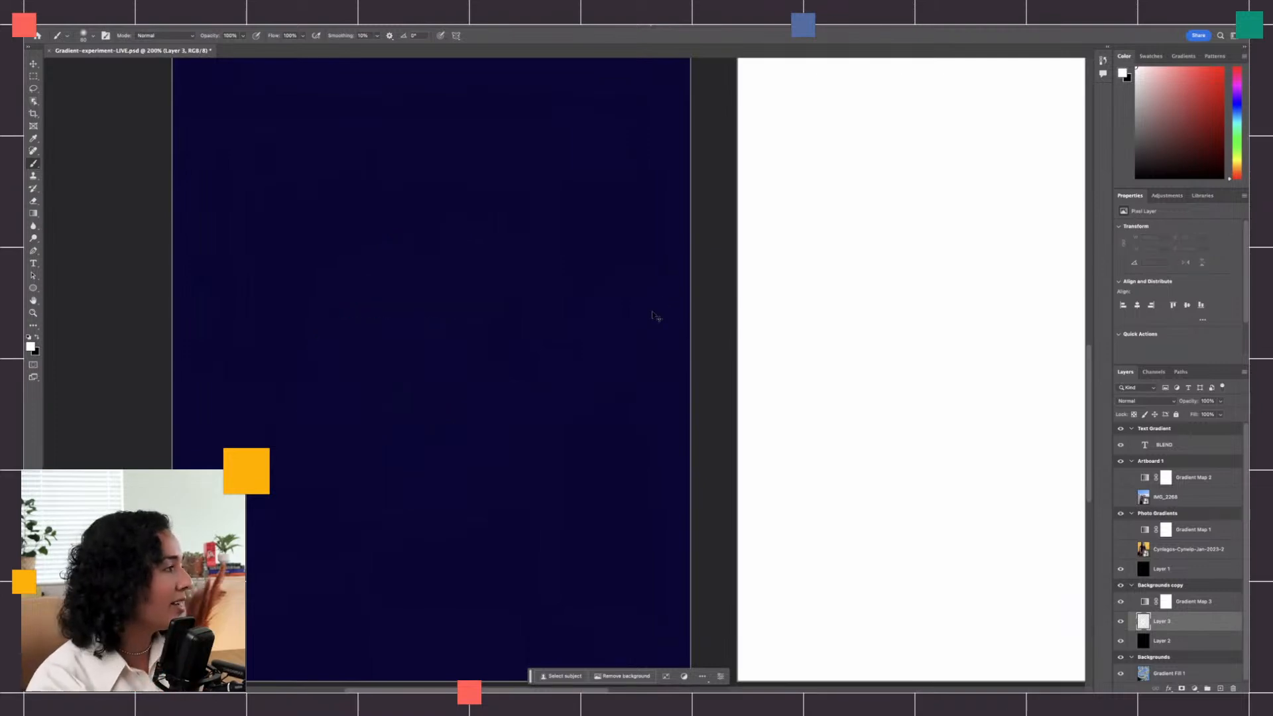
mouse_move(142, 150)
left_mouse_down()
mouse_move(678, 270)
mouse_move(585, 364)
mouse_move(656, 460)
mouse_move(423, 349)
mouse_move(539, 449)
mouse_move(631, 209)
mouse_move(602, 436)
left_mouse_up()
key("ctrl+z")
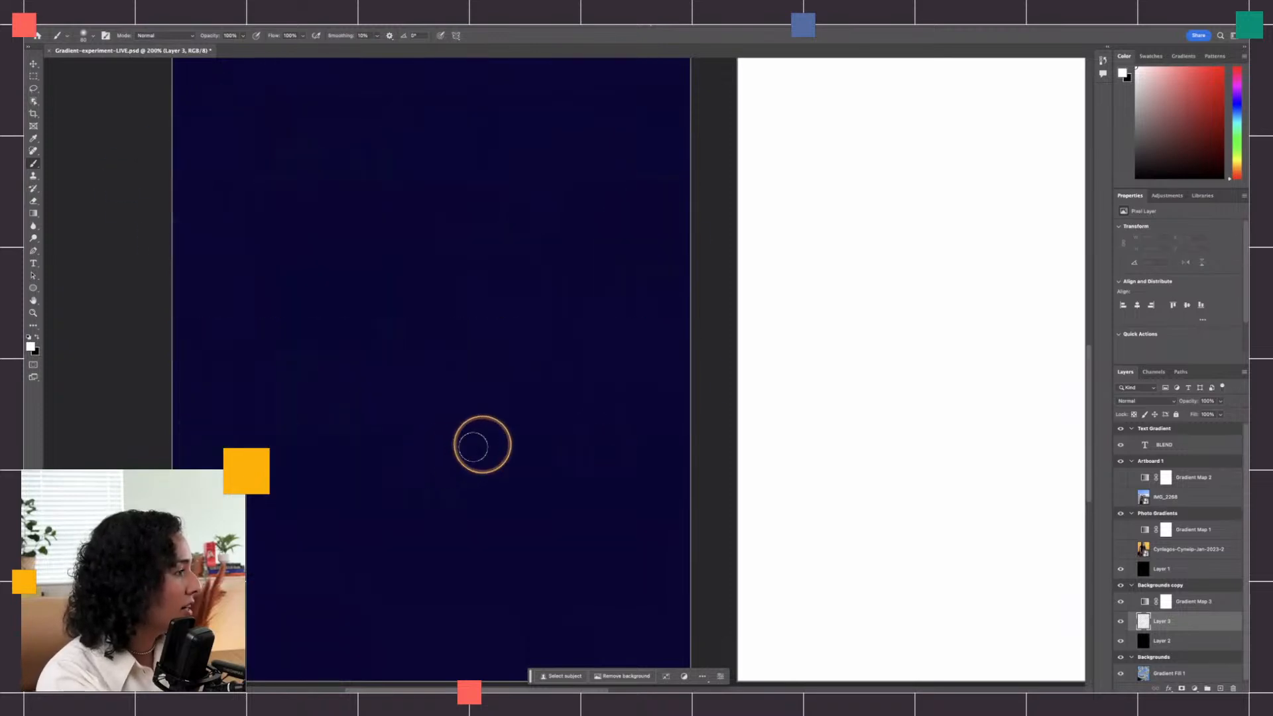
Step: Enlarge the soft brush and paint large white dabs at the artboard's lower right, upper left and upper right, plus a smaller one at lower left
key("bracketright")
key("bracketright")
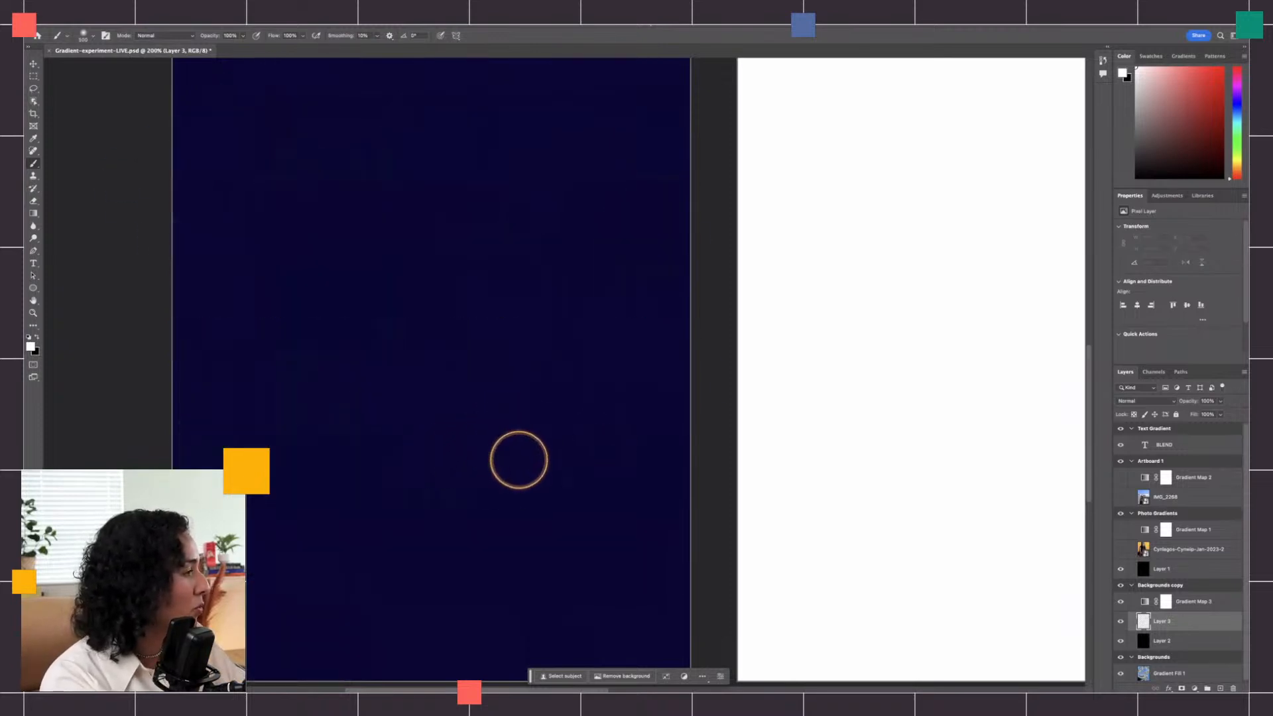
left_click(568, 525)
left_click(251, 171)
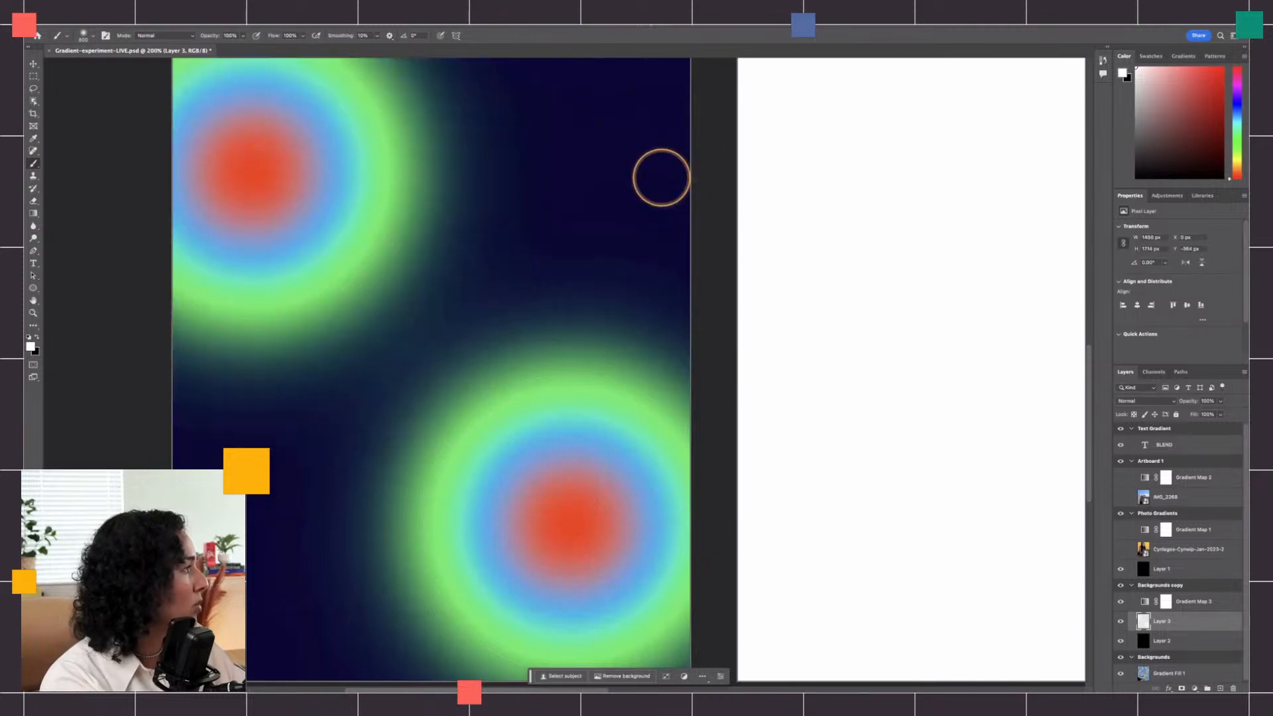
left_click(618, 159)
left_click(344, 510)
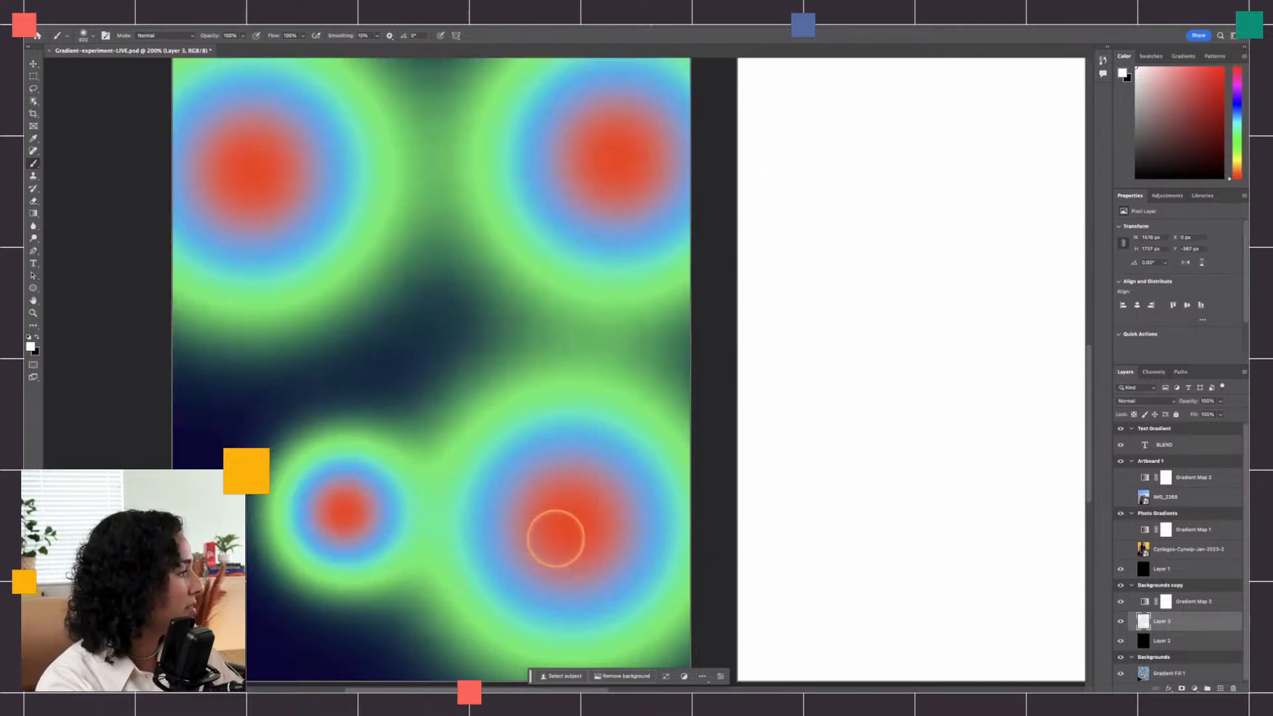
Step: Shrink the soft brush by several increments and paint one small white dab near the artboard's middle
key("bracketleft")
key("bracketleft")
key("bracketleft")
key("bracketleft")
key("bracketleft")
key("bracketleft")
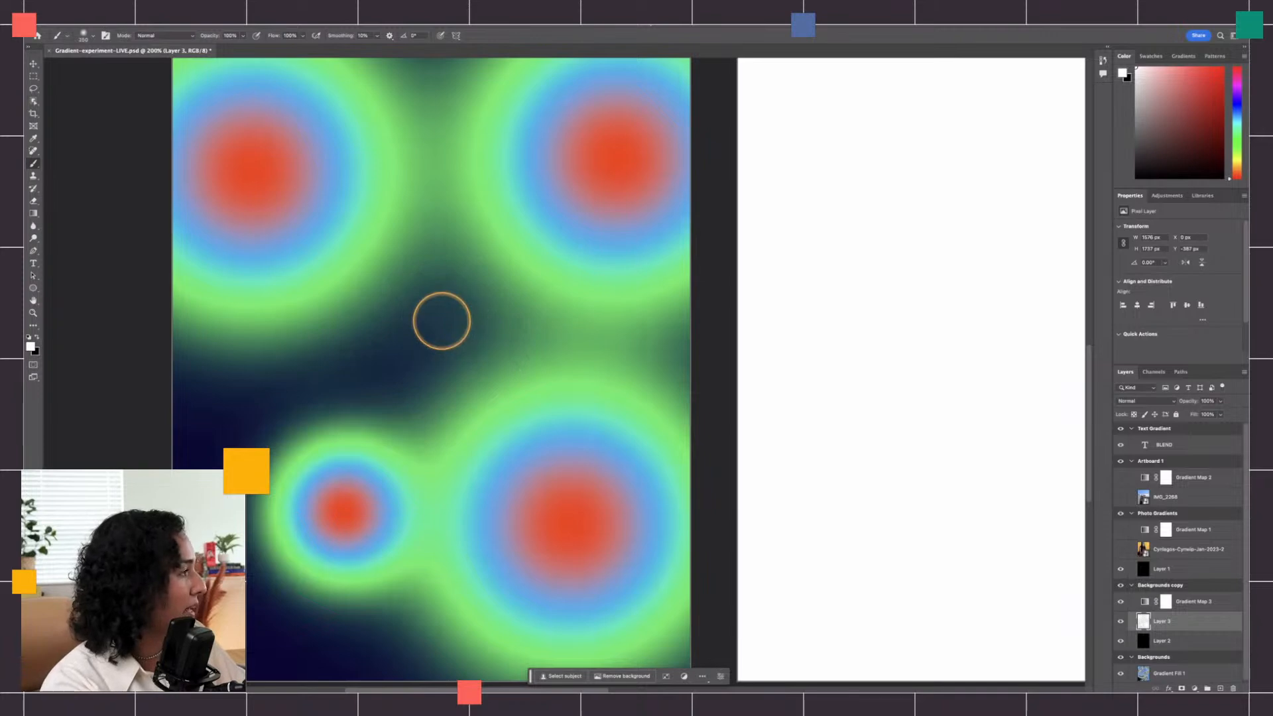
left_click(441, 329)
Step: Try extra white strokes across the painted dabs, and undo them
mouse_move(476, 186)
left_mouse_down()
mouse_move(536, 376)
mouse_move(608, 202)
mouse_move(299, 181)
mouse_move(693, 264)
mouse_move(620, 489)
mouse_move(290, 360)
mouse_move(562, 525)
mouse_move(265, 584)
mouse_move(440, 648)
left_mouse_up()
key("super+z")
key("super+z")
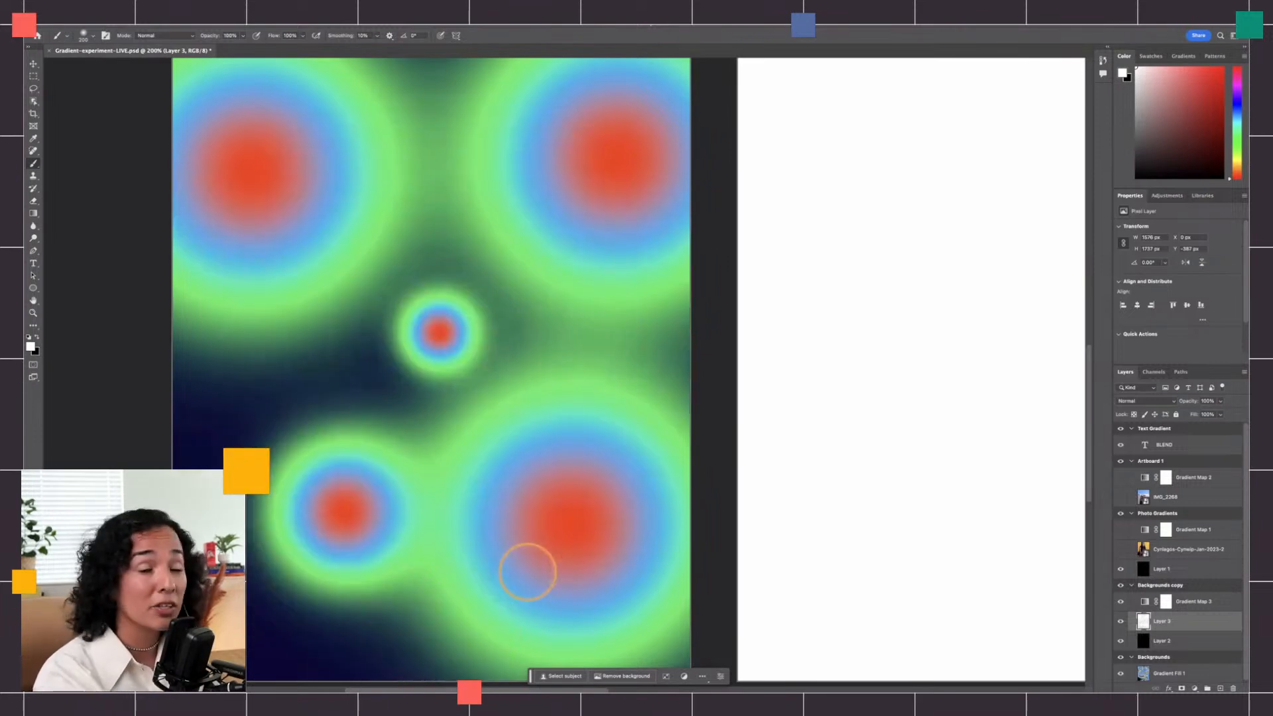
Step: Make the portrait photo layer visible on the Photo Gradients artboard
key("z")
left_click(550, 375, "alt")
left_click_drag(724, 383, 628, 523)
left_click_drag(660, 218, 525, 392)
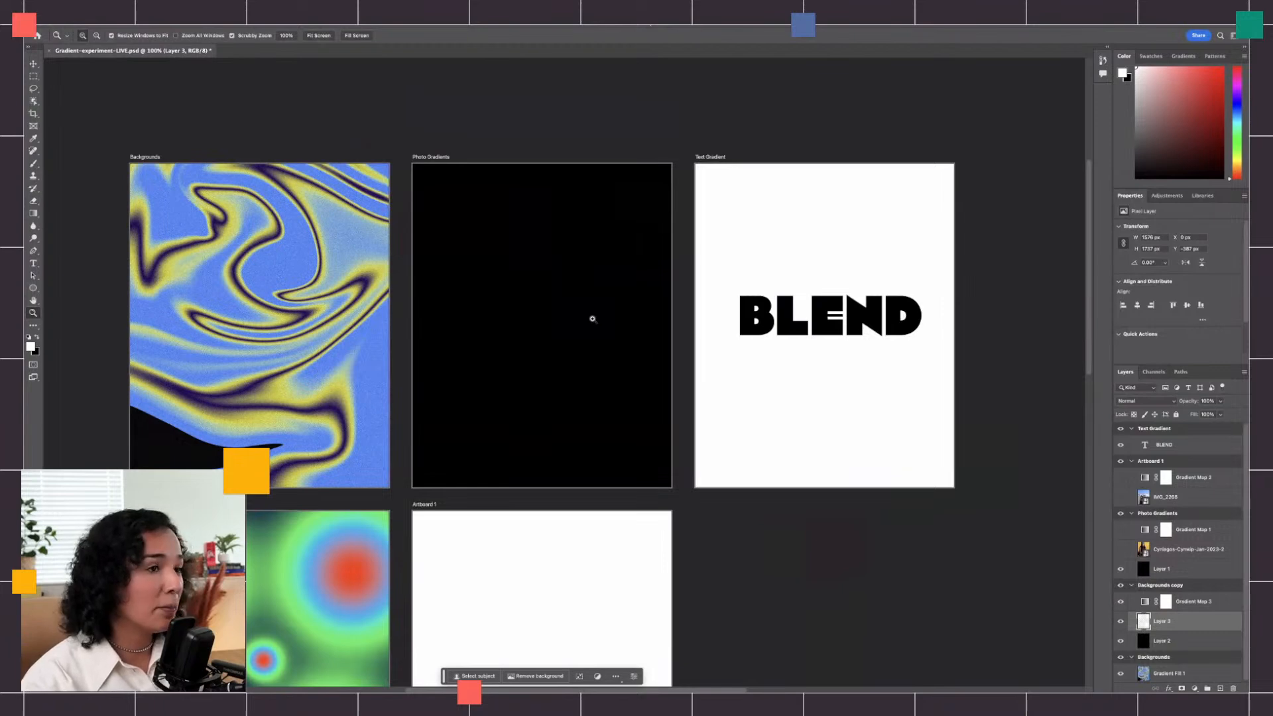
left_click(563, 294)
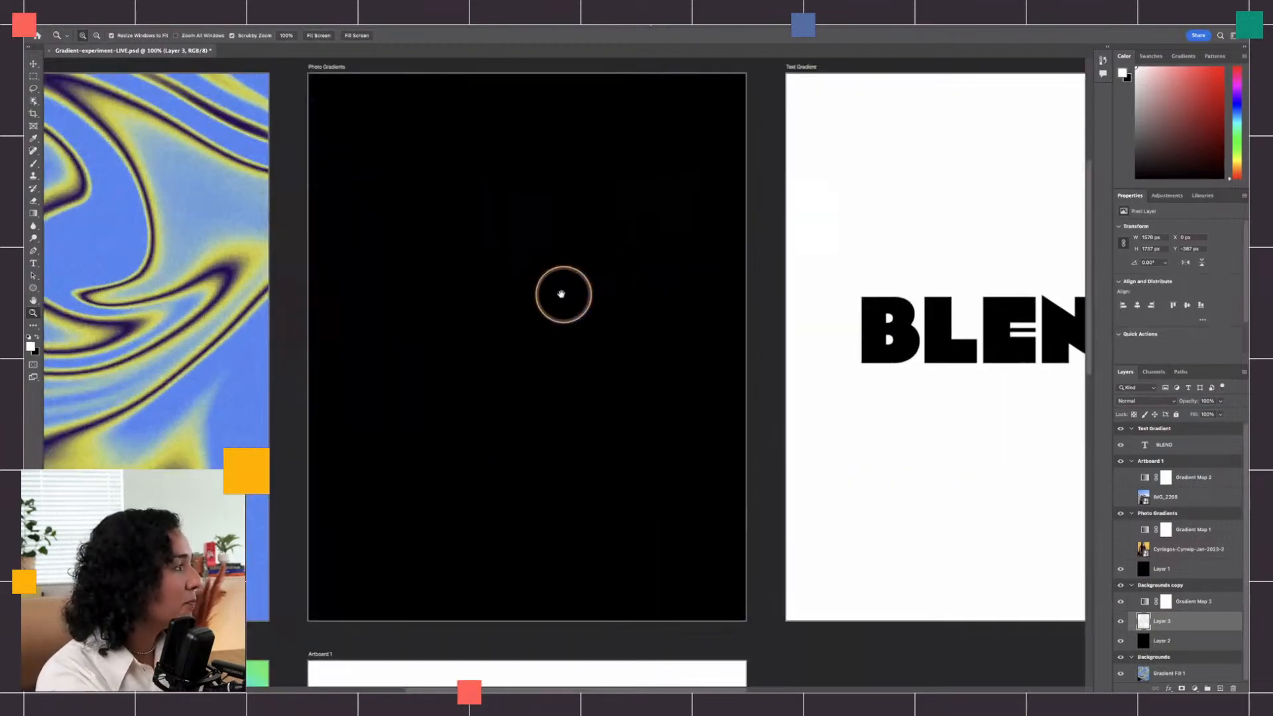
left_click(1111, 547)
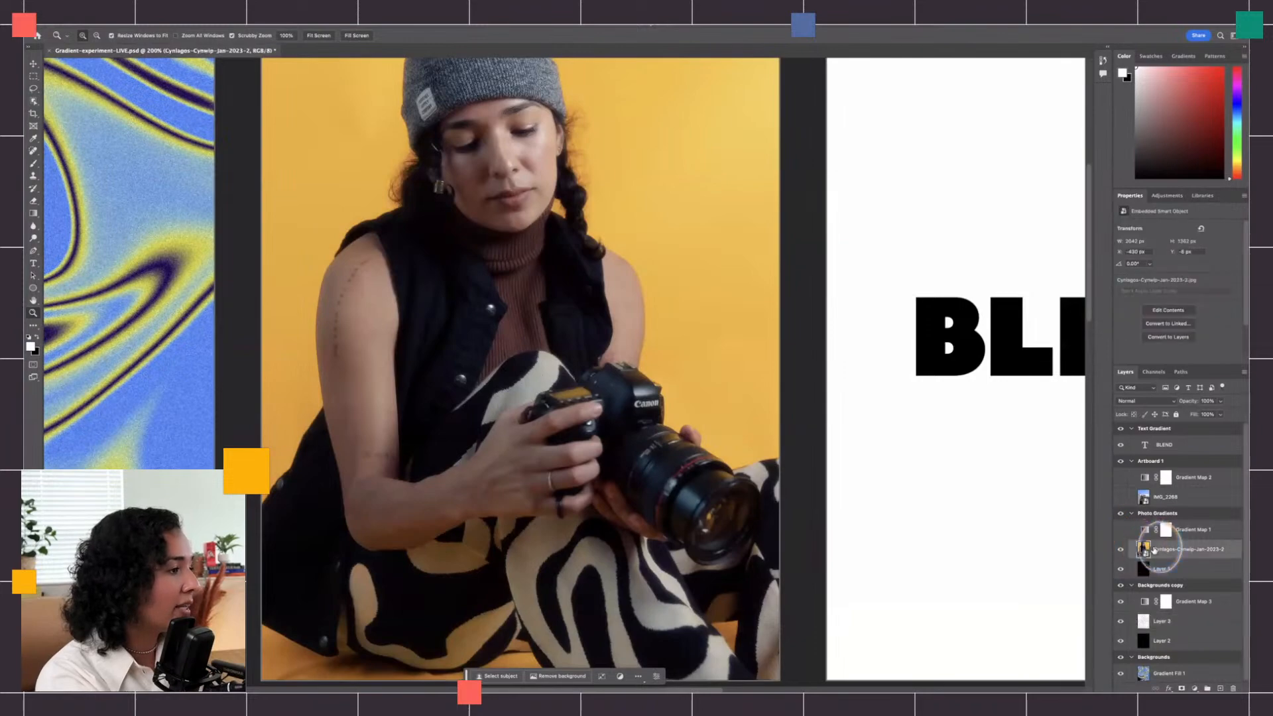
left_click(599, 400, "alt")
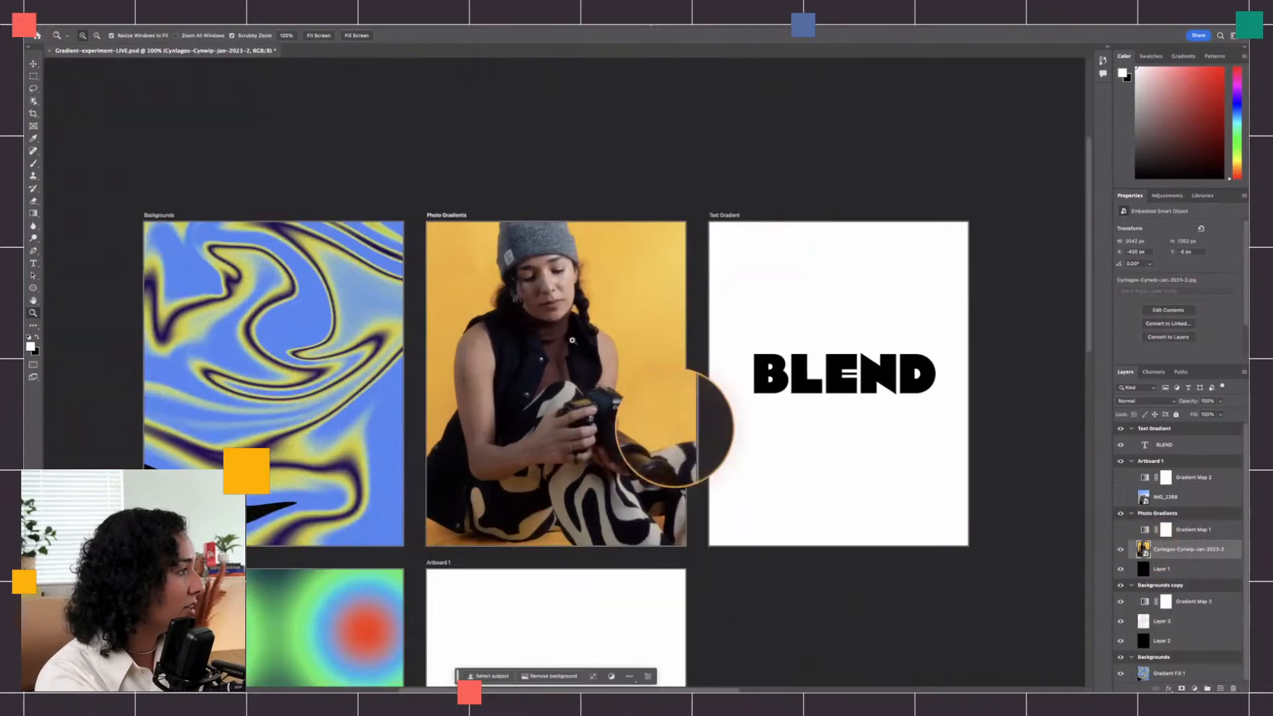
key("v")
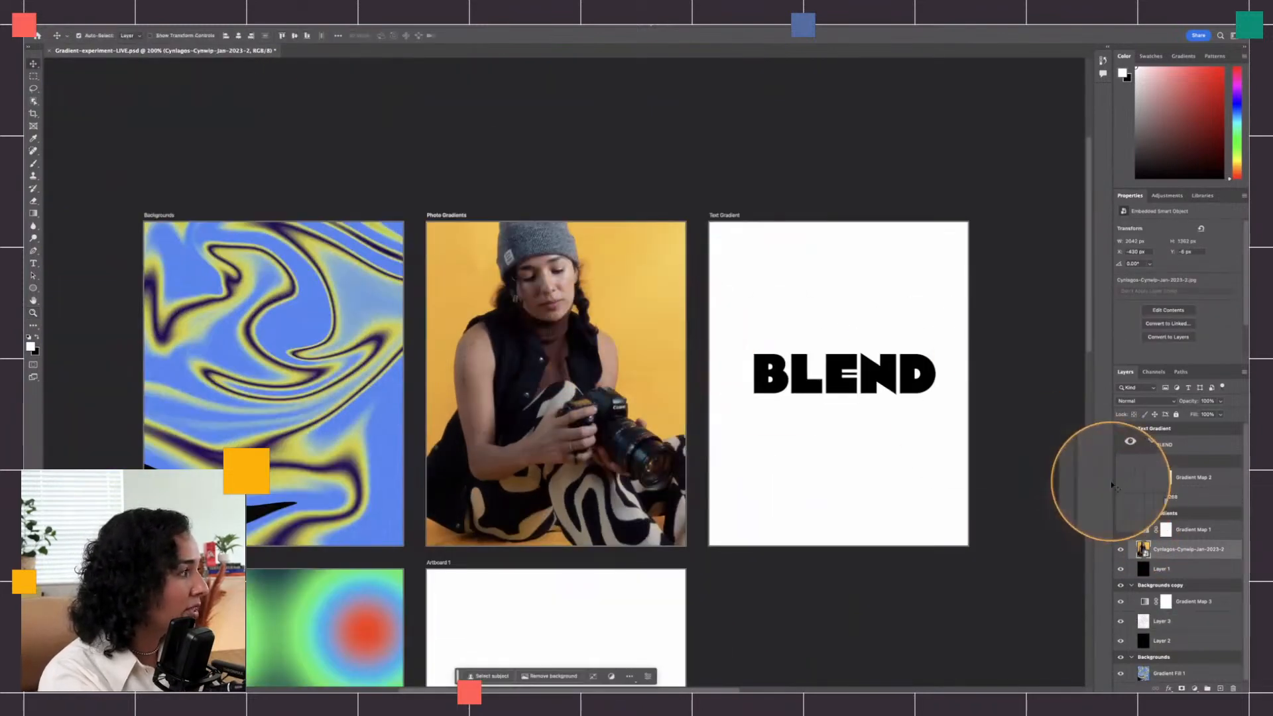
key("z")
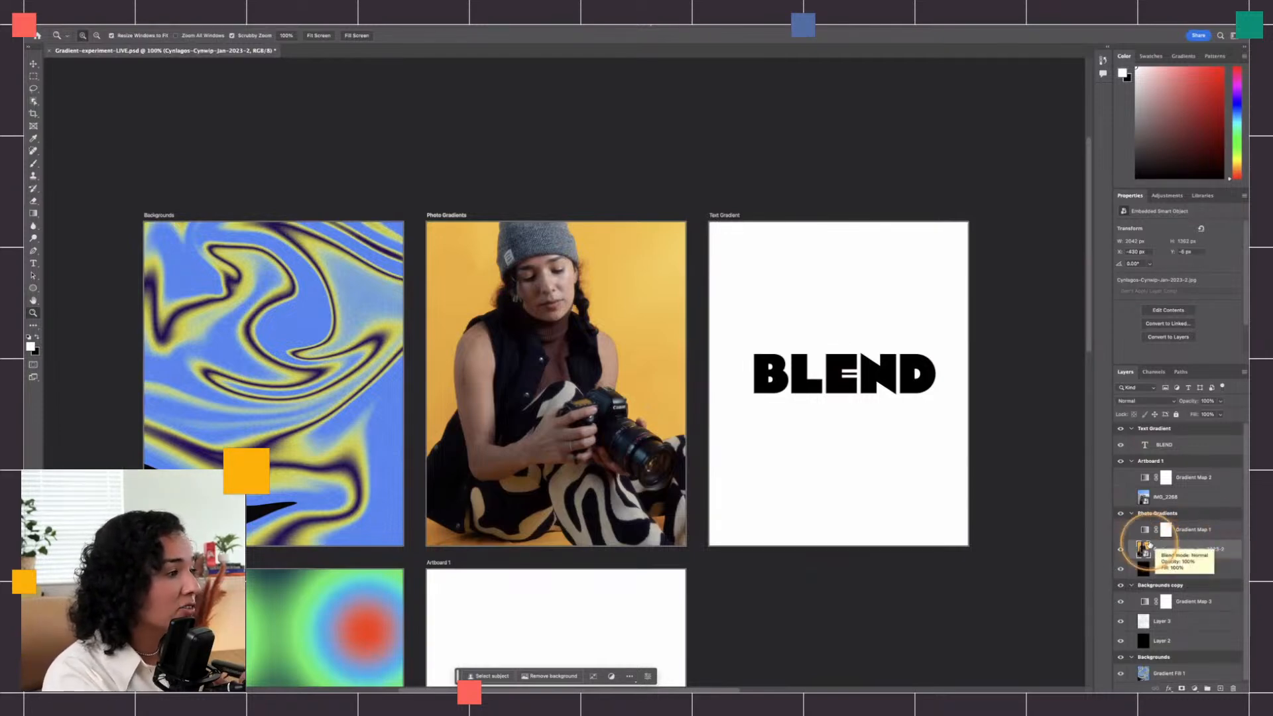
Step: Delete the hidden Gradient Map 1 layer, including its mask, from the Photo Gradients artboard
left_click_drag(1219, 530, 1191, 532)
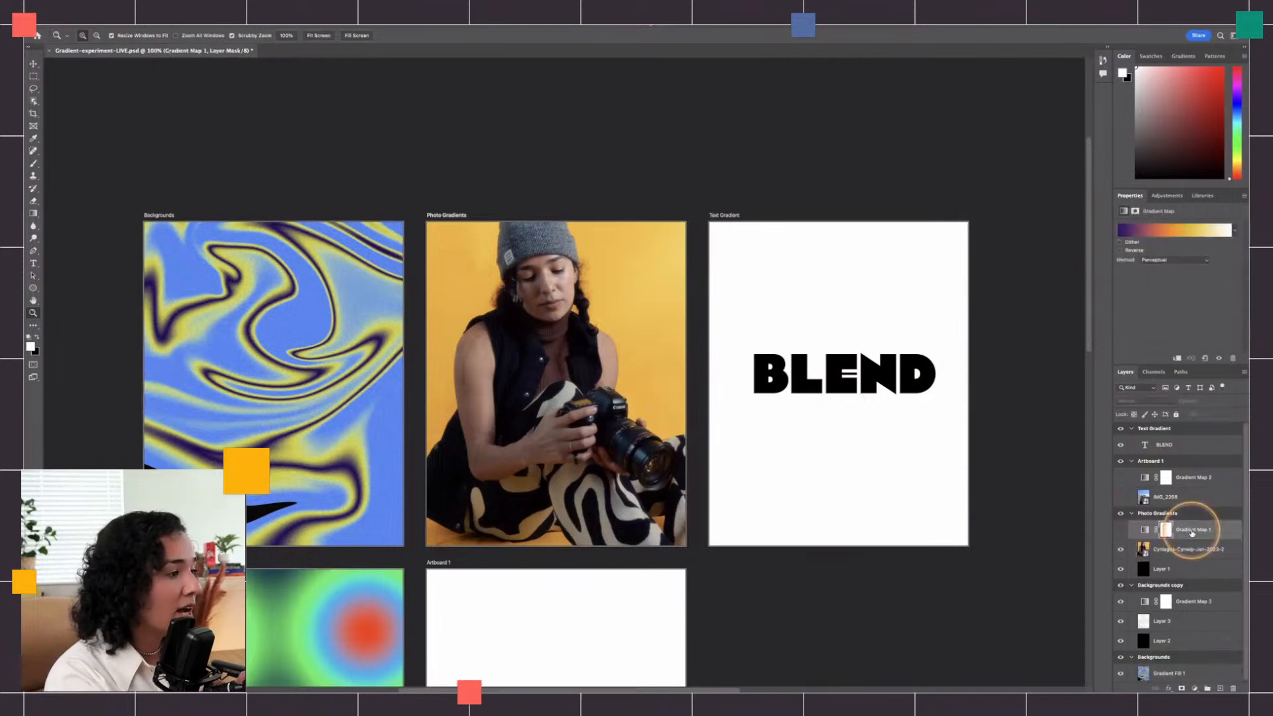
left_click(1233, 689)
left_click(646, 223)
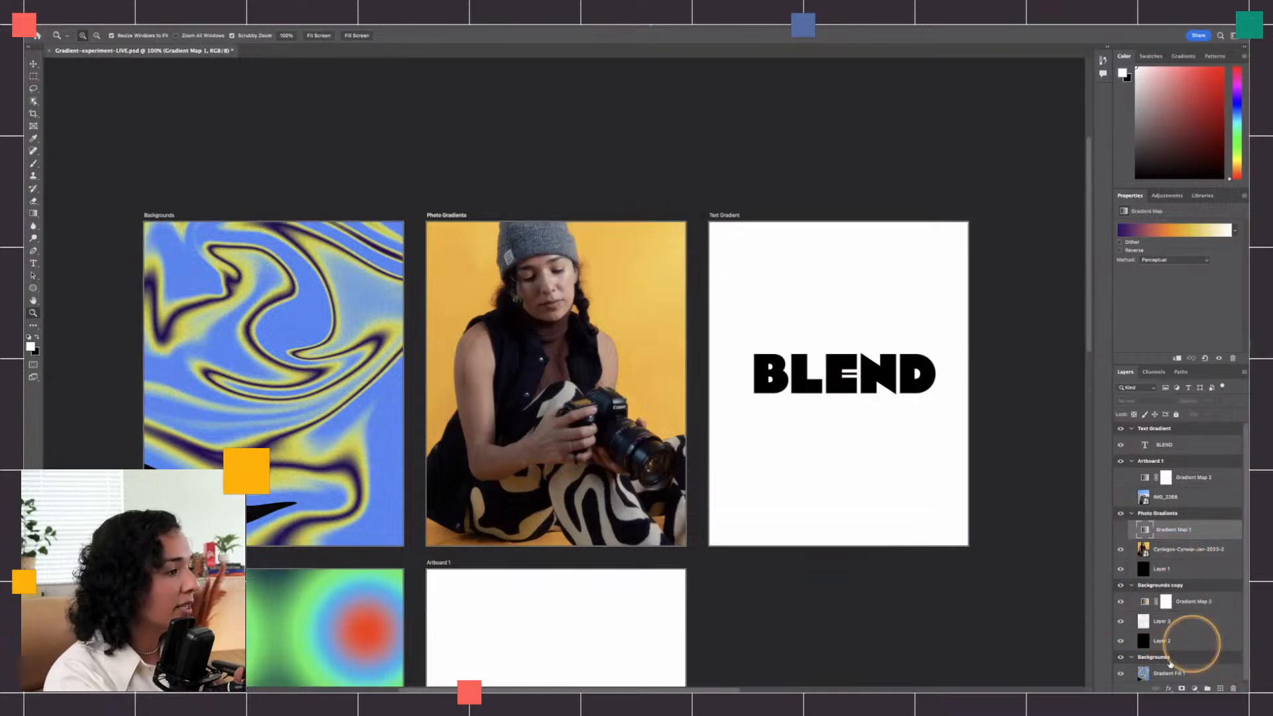
left_click_drag(1207, 527, 1231, 687)
Step: Add a Gradient Map adjustment layer above the portrait photo and open its gradient for editing
left_click(1212, 689)
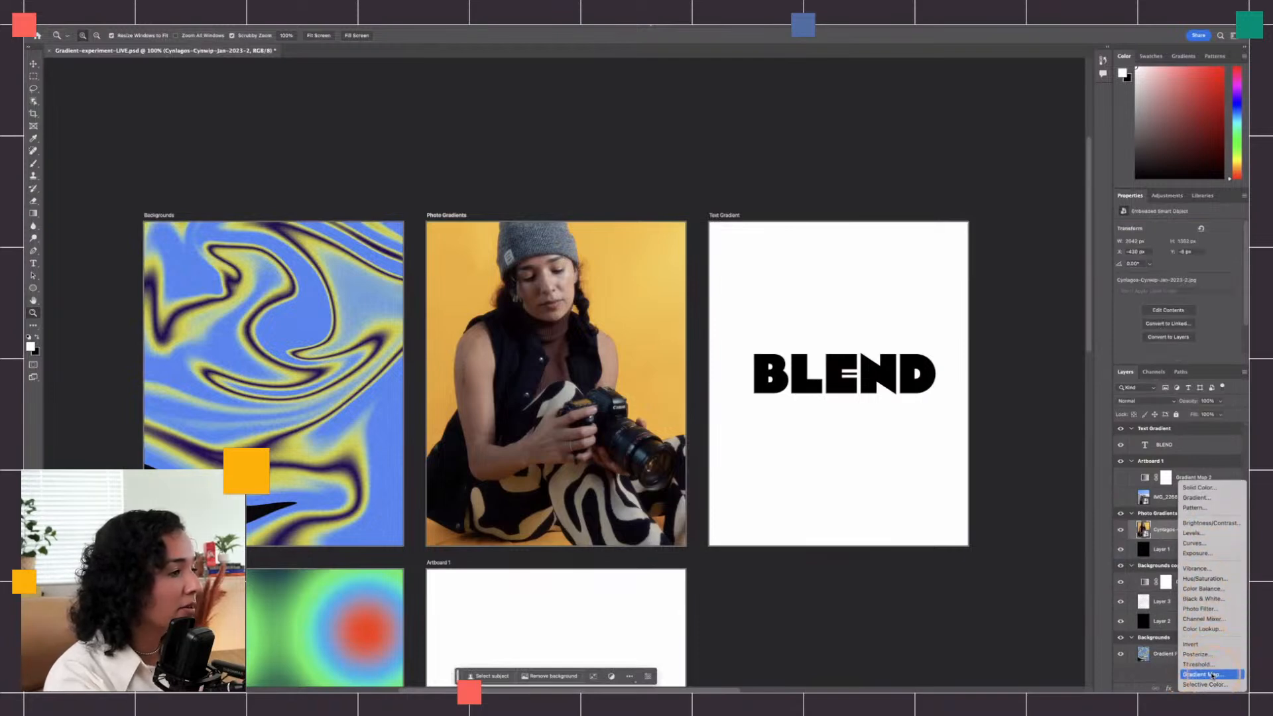
left_click(1212, 674)
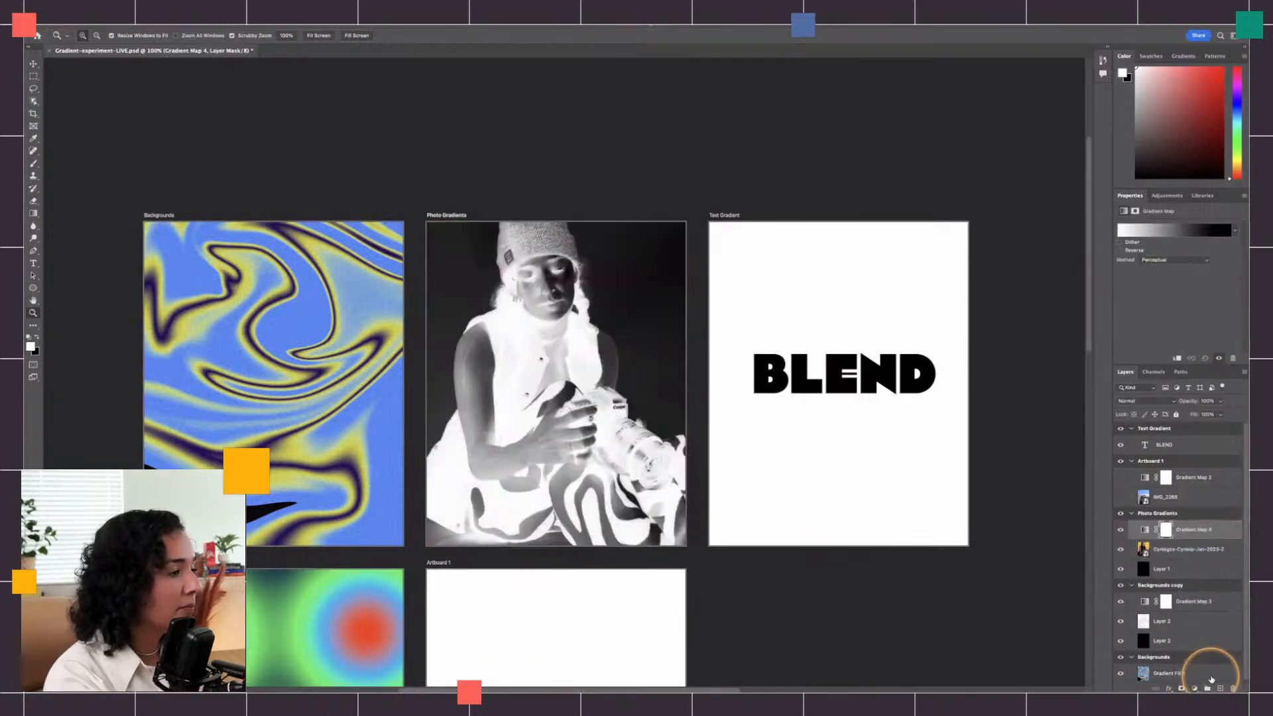
left_click(1155, 232)
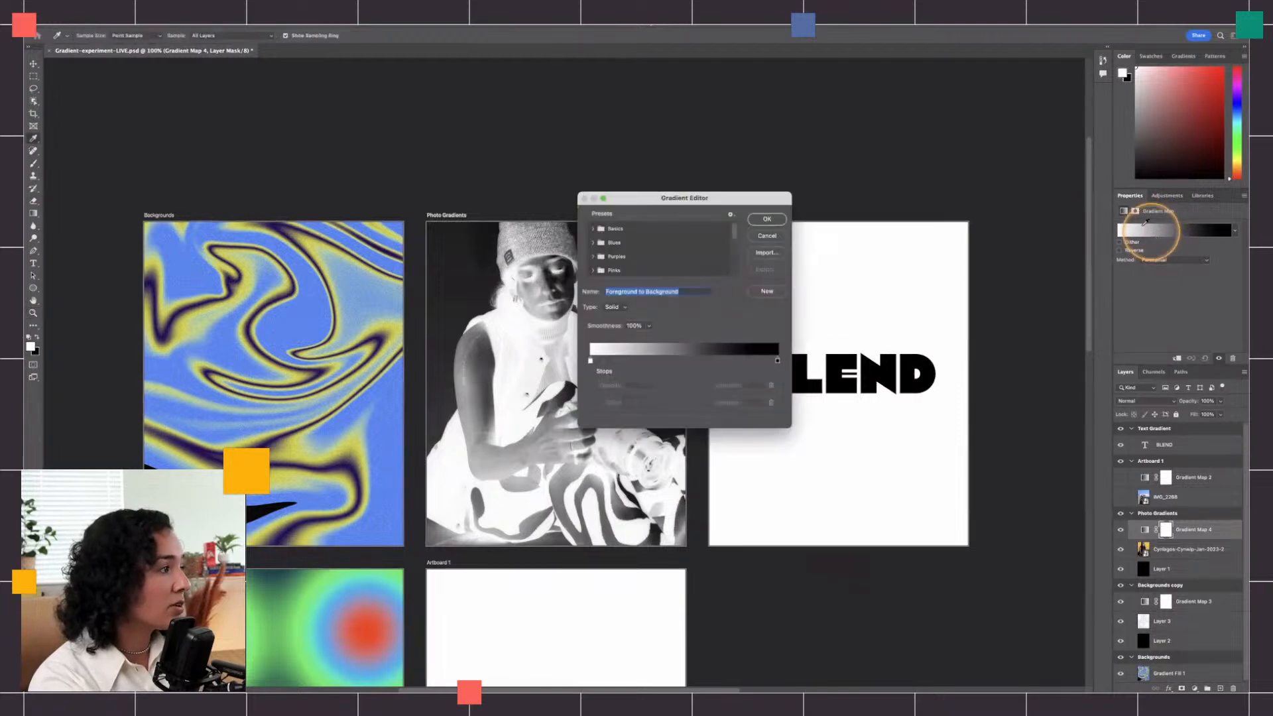
left_click_drag(612, 201, 694, 195)
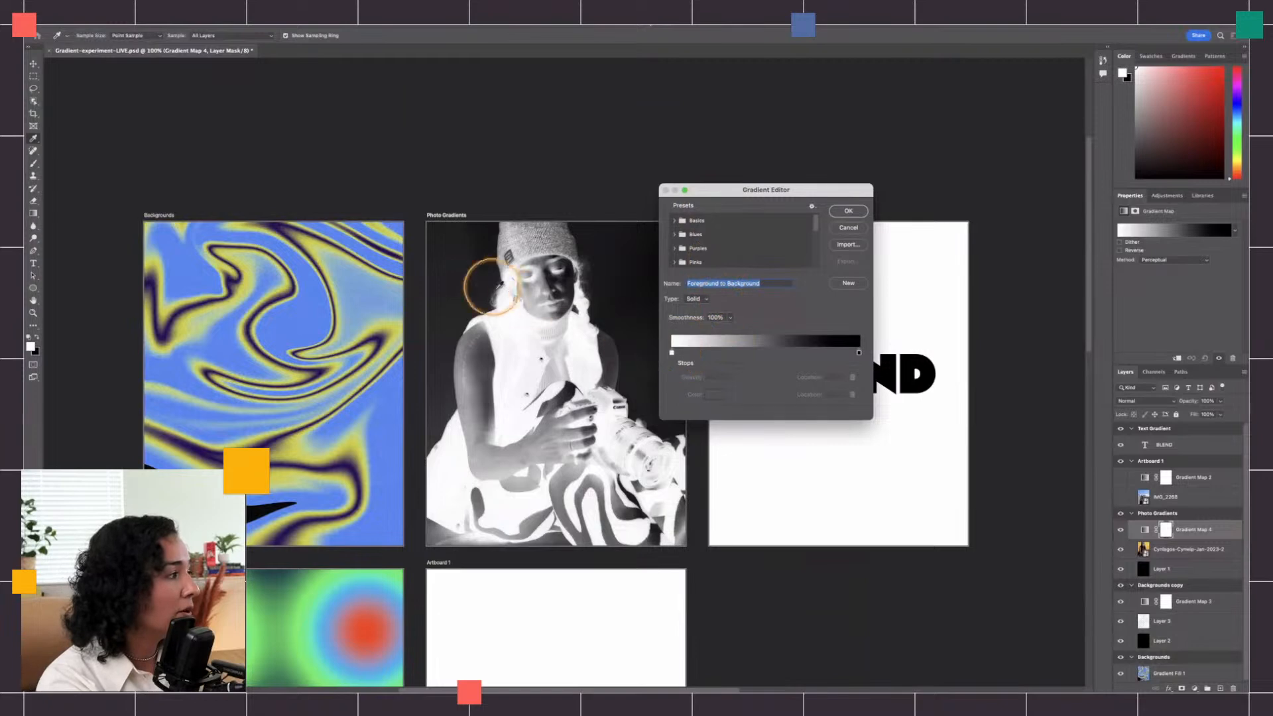
Step: Rearrange the gradient map's end stops so the gradient runs from black to white
key("alt")
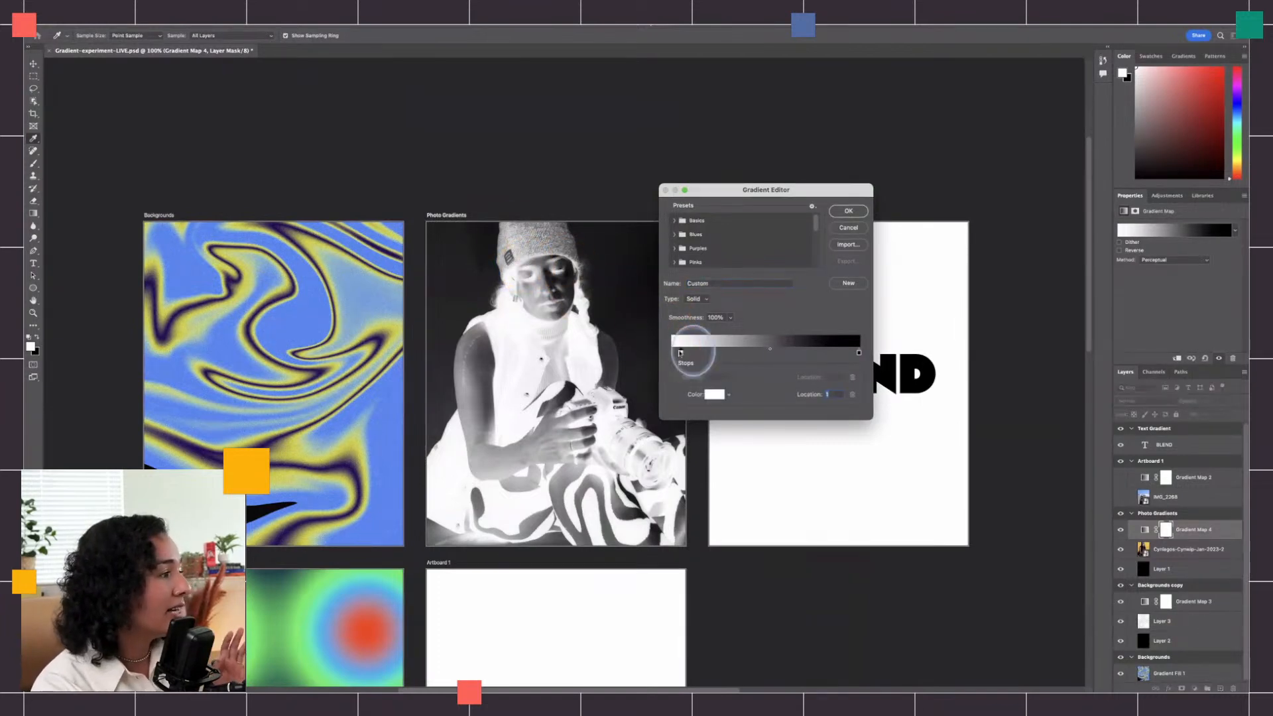
left_click_drag(672, 354, 722, 352)
mouse_move(858, 354)
left_mouse_down()
mouse_move(672, 353)
mouse_move(859, 354)
left_mouse_up()
mouse_move(859, 353)
left_mouse_down()
mouse_move(830, 353)
mouse_move(863, 354)
left_mouse_up()
Step: Try a white middle stop at 40%, remove it, and shift the black-to-white midpoint to about 38%
mouse_move(765, 352)
left_mouse_down()
mouse_move(725, 352)
mouse_move(746, 352)
left_mouse_up()
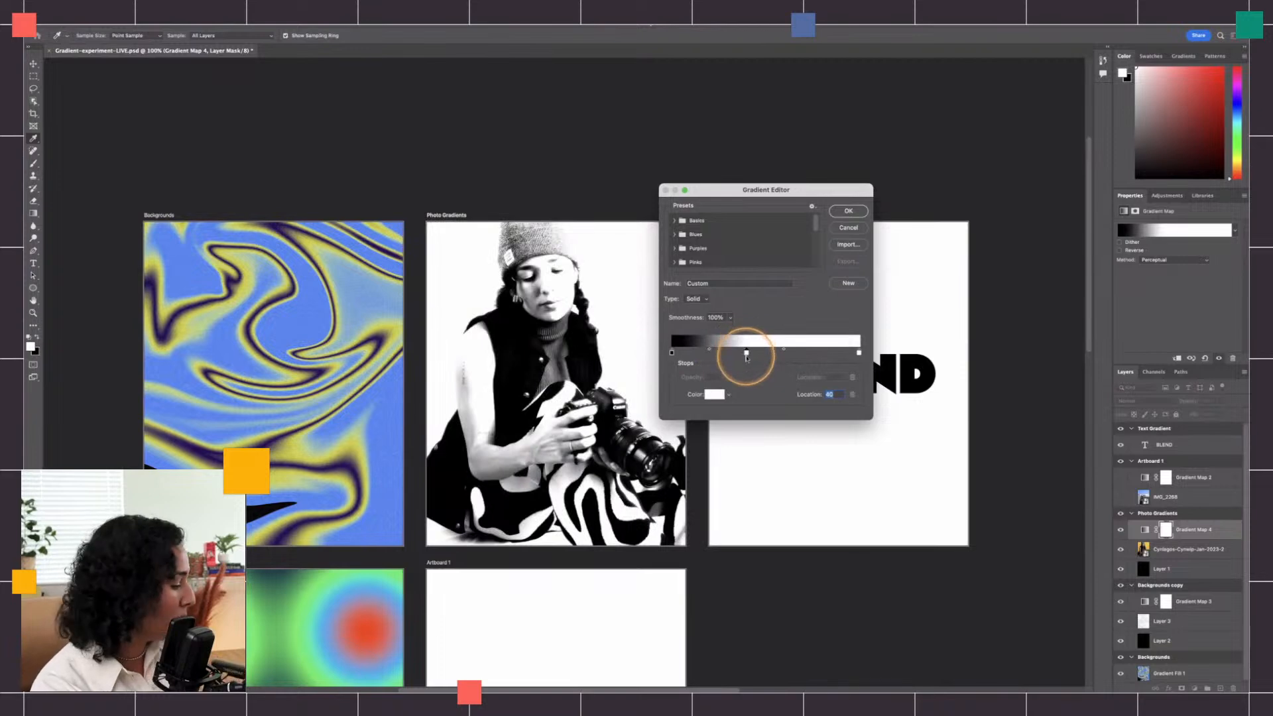
key("Delete")
left_click_drag(735, 350, 719, 352)
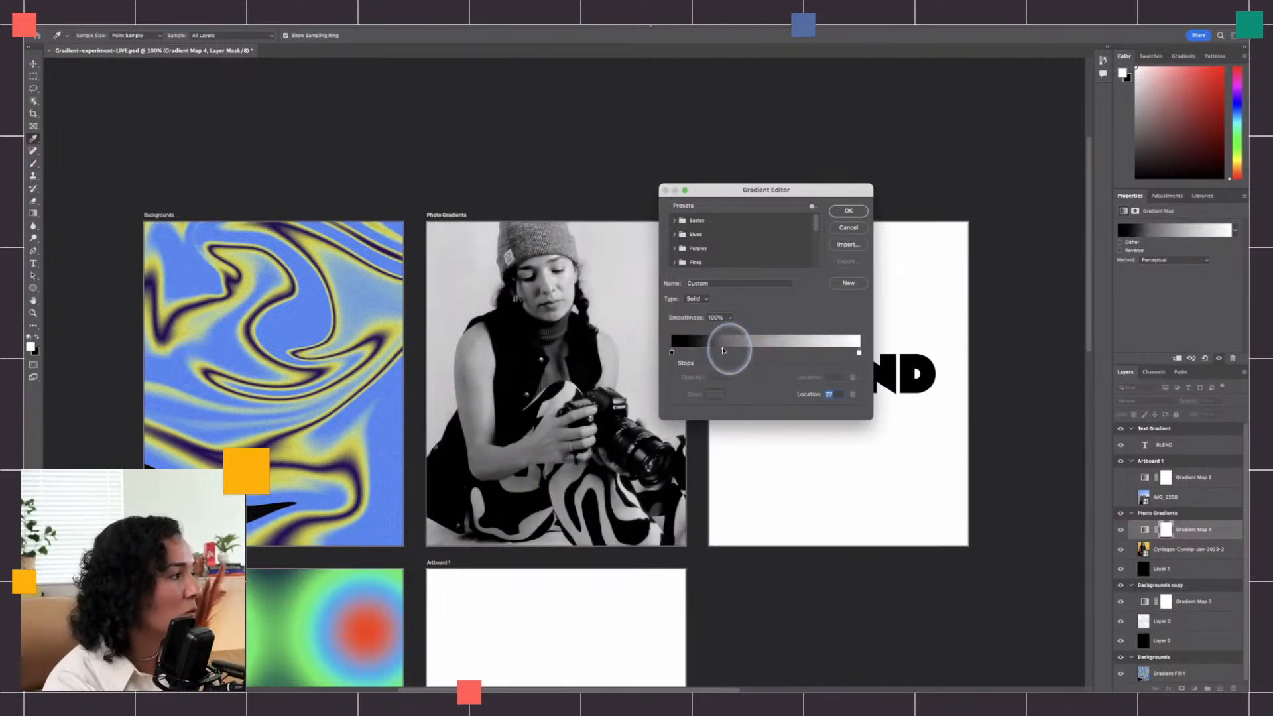
left_click_drag(719, 351, 744, 350)
Step: Try extra middle stops in the black-to-white gradient, opening one at 51% for recoloring, and remove them
left_click(741, 352)
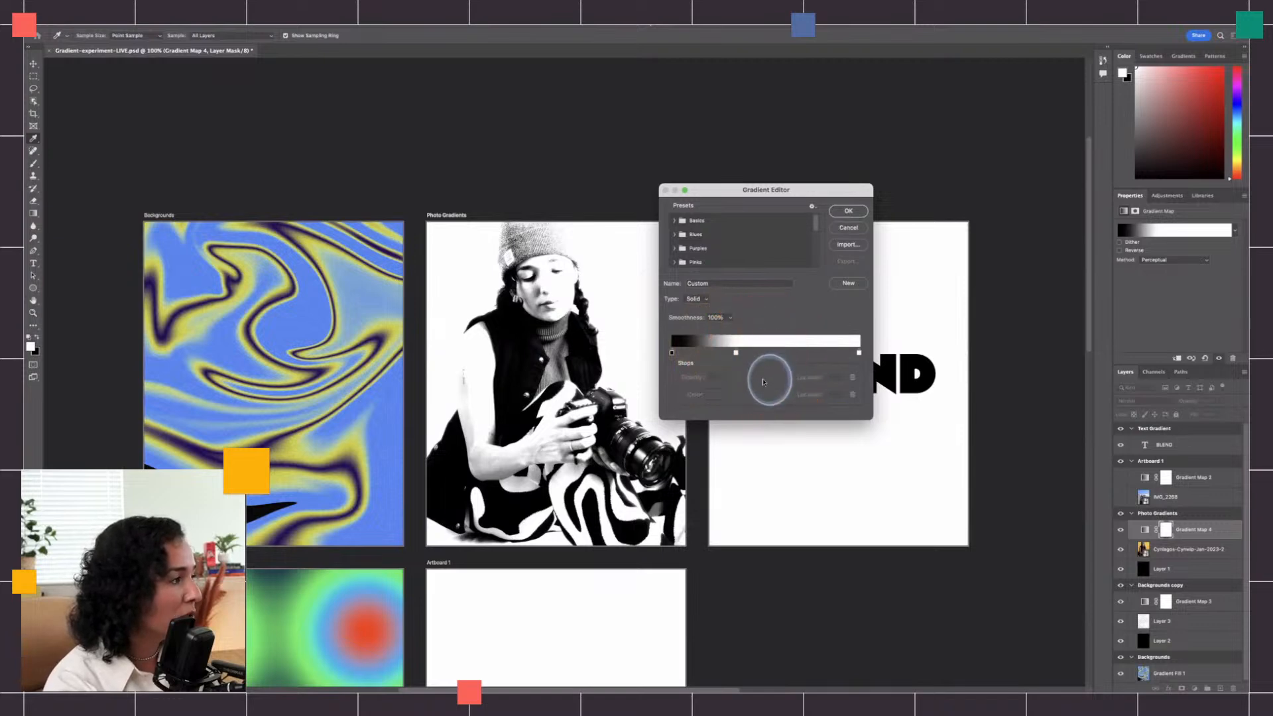
left_click_drag(735, 353, 741, 372)
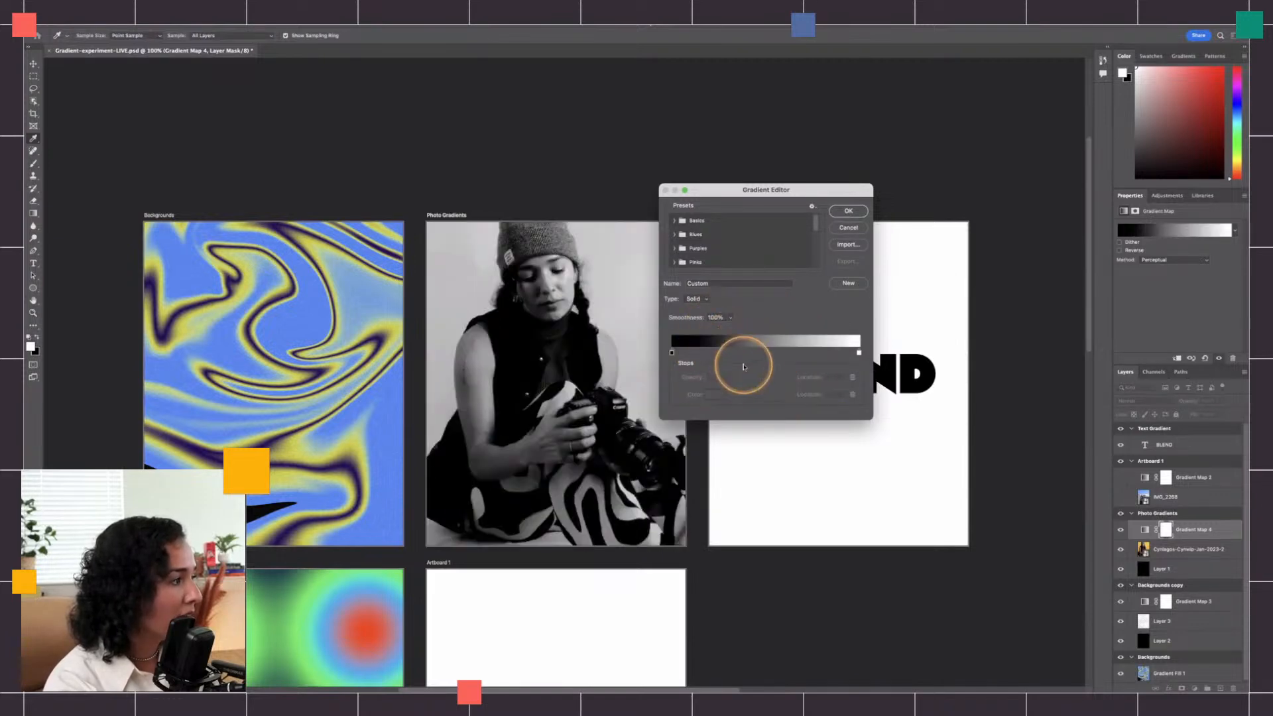
left_click(767, 353)
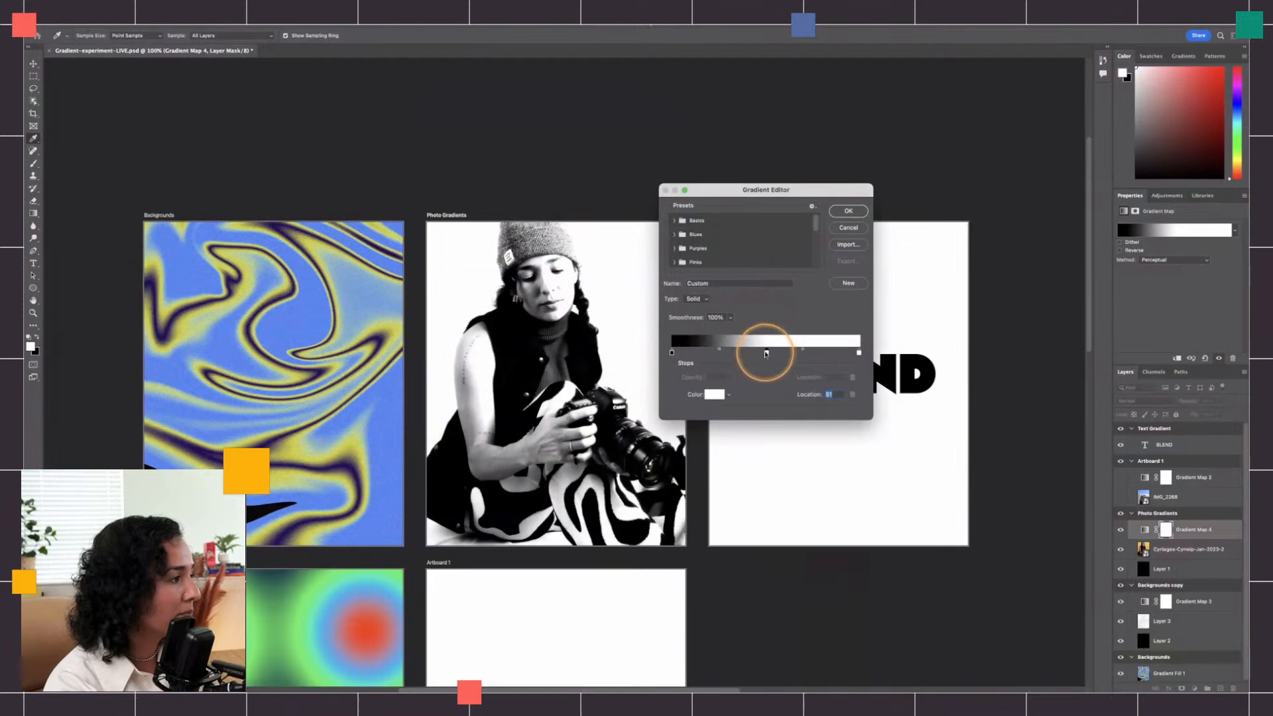
double_click(766, 352)
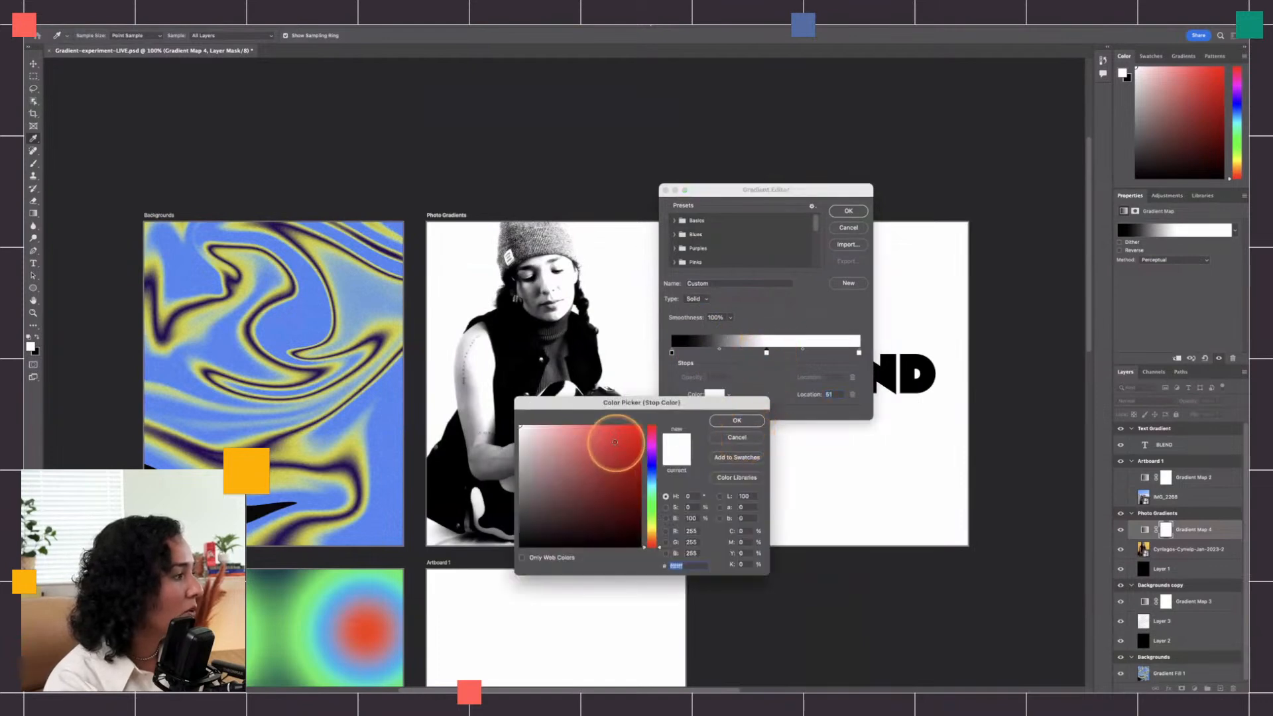
left_click(614, 442)
left_click_drag(652, 407, 826, 114)
left_click(911, 144)
left_click_drag(767, 352, 778, 380)
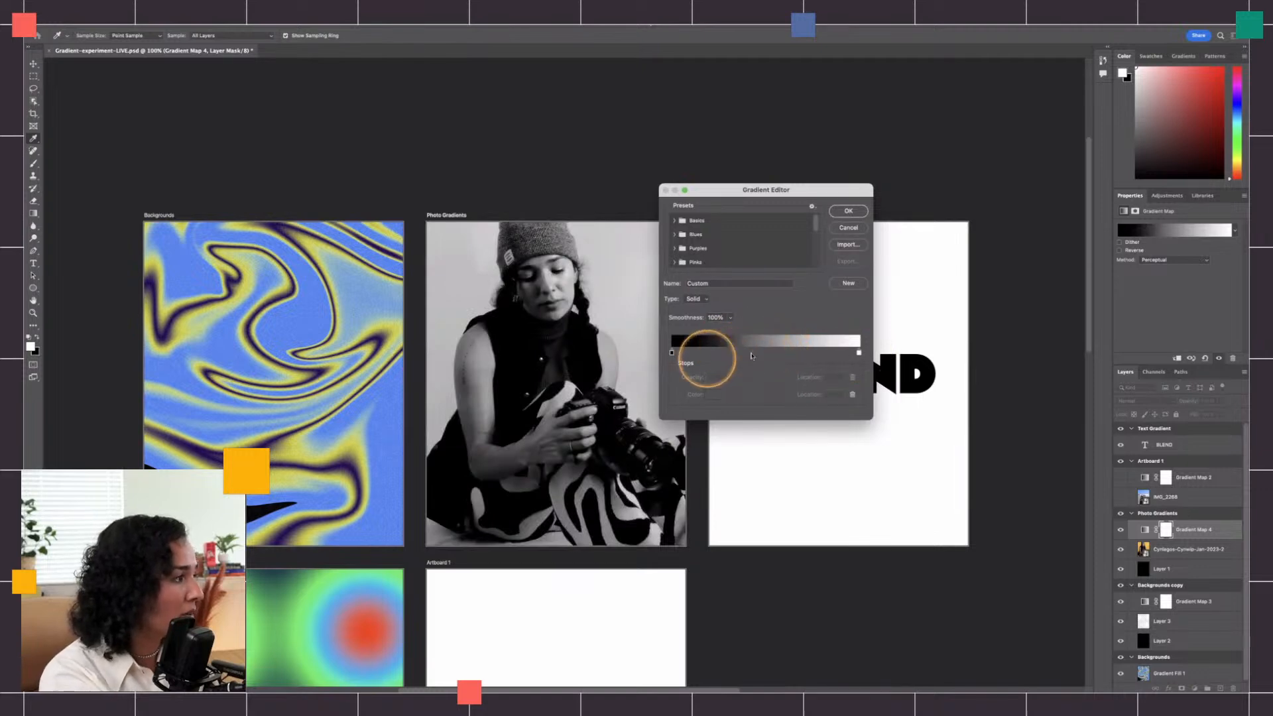
Step: Check the white end stop and the midpoint of the black-to-white gradient, and apply the gradient to the photo
left_click(860, 353)
mouse_move(765, 350)
left_mouse_down()
mouse_move(781, 347)
mouse_move(765, 354)
left_mouse_up()
left_click(747, 352)
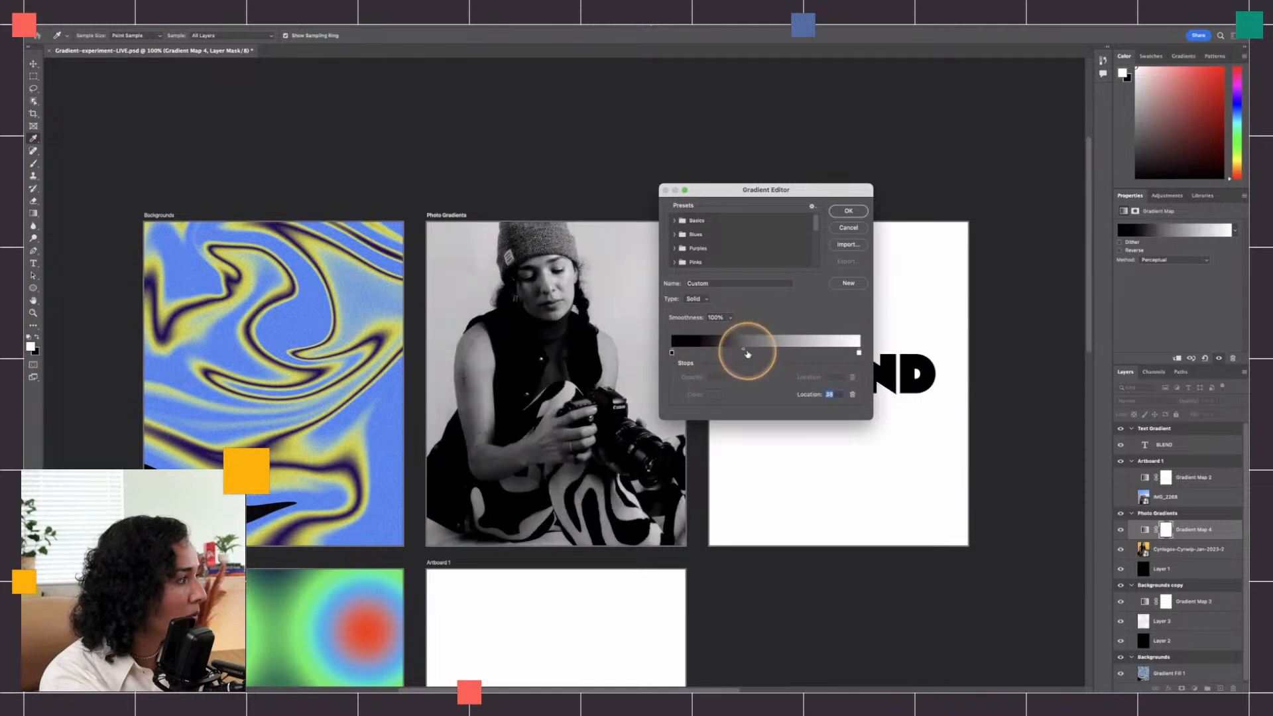
key("super+z")
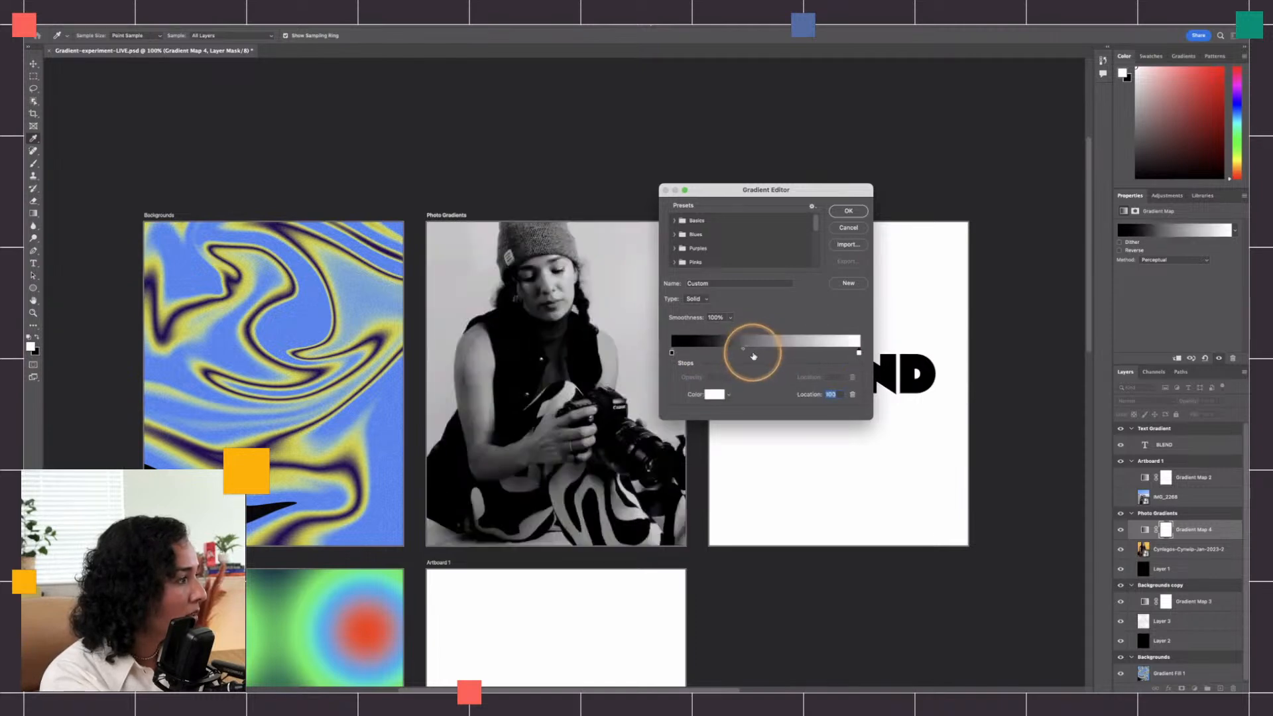
left_click(848, 210)
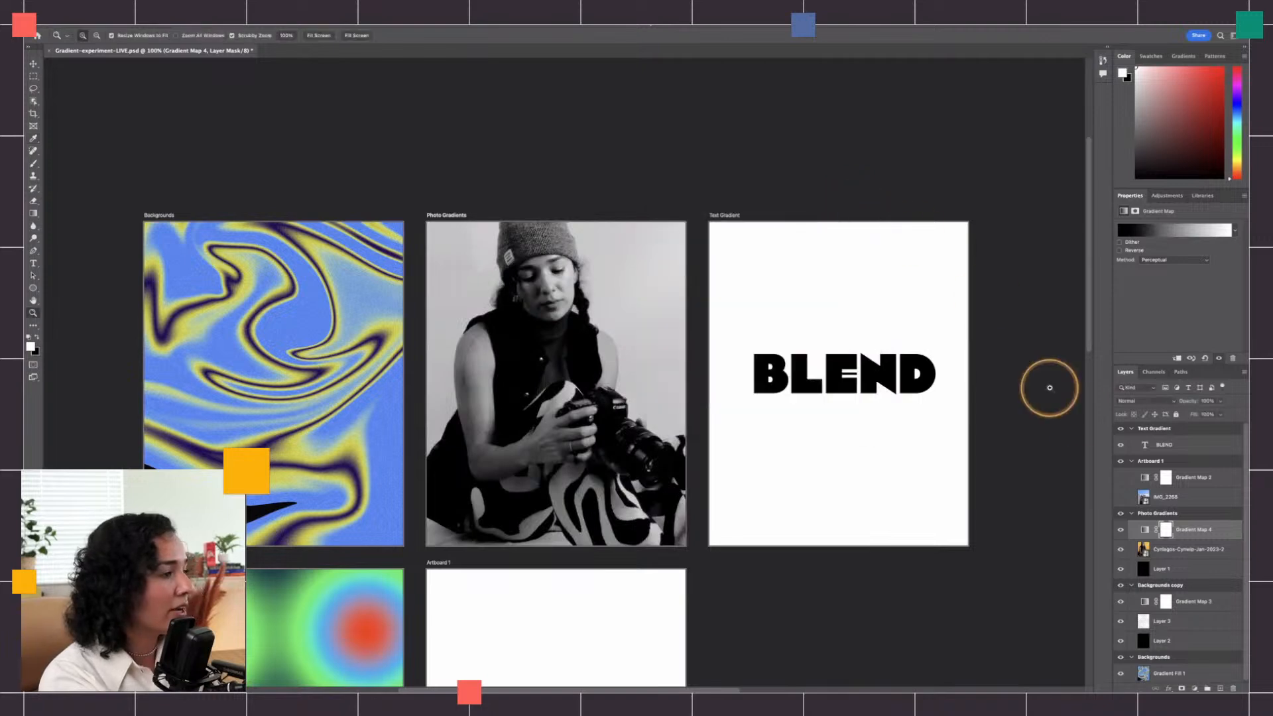
Step: Try recoloring the gradient map's black stop with hex fcb and a saturated orange, and cancel the changes
left_click(1155, 550)
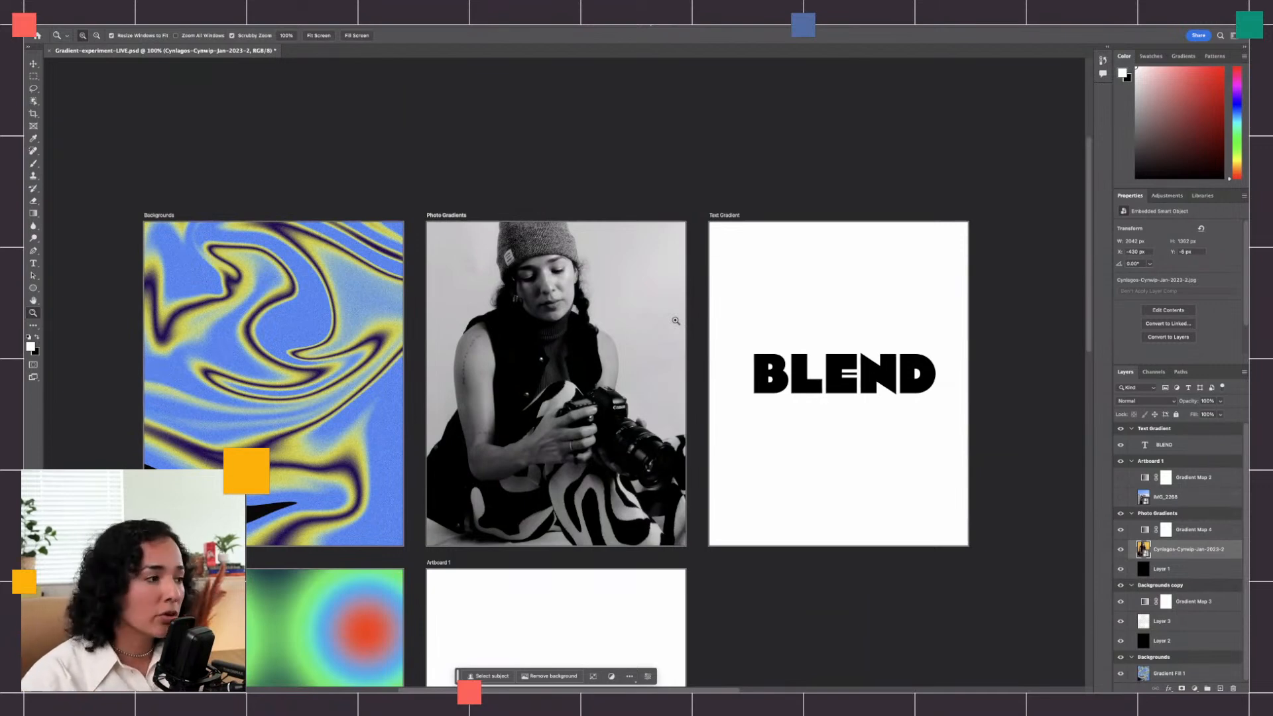
left_click(1147, 531)
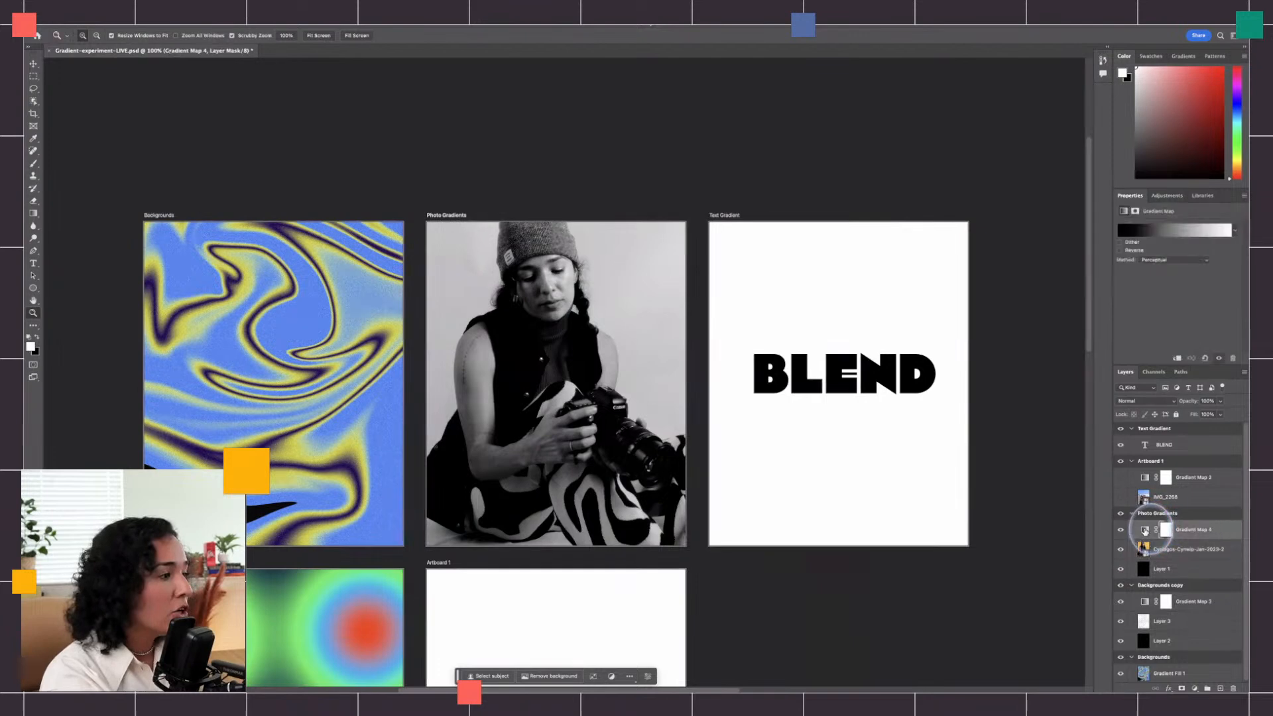
left_click(1147, 230)
left_click(672, 352)
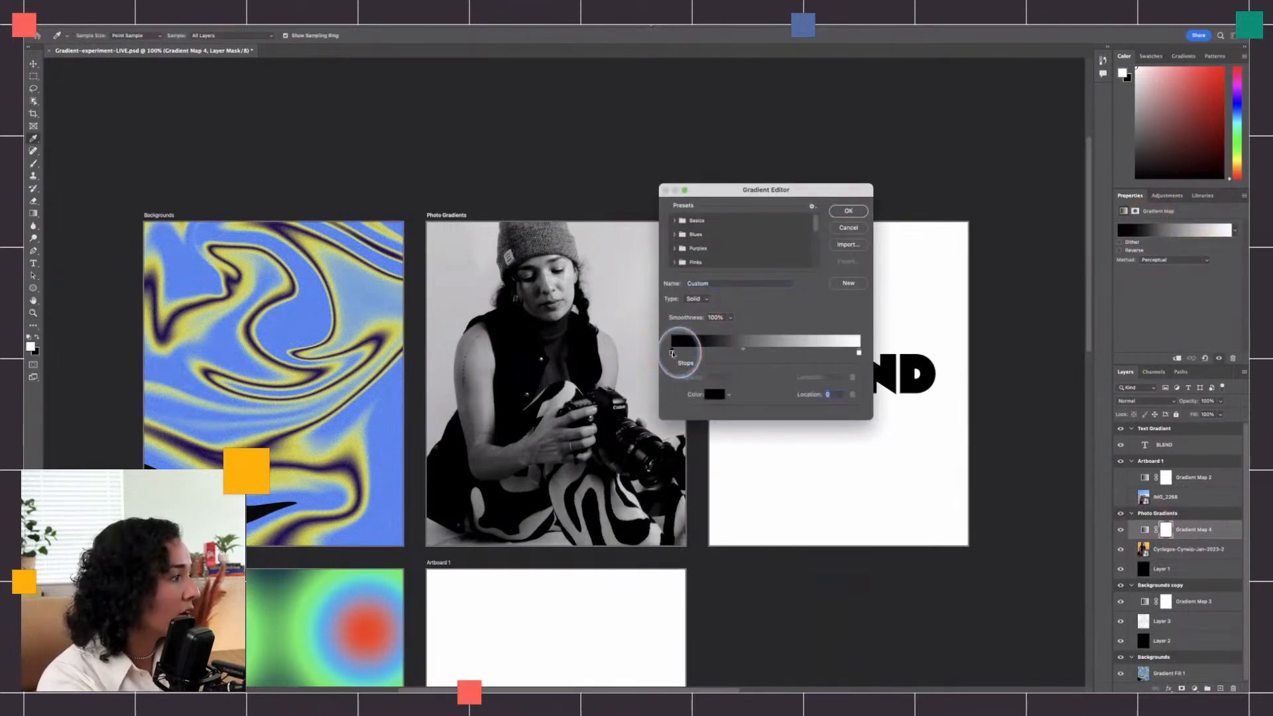
double_click(673, 352)
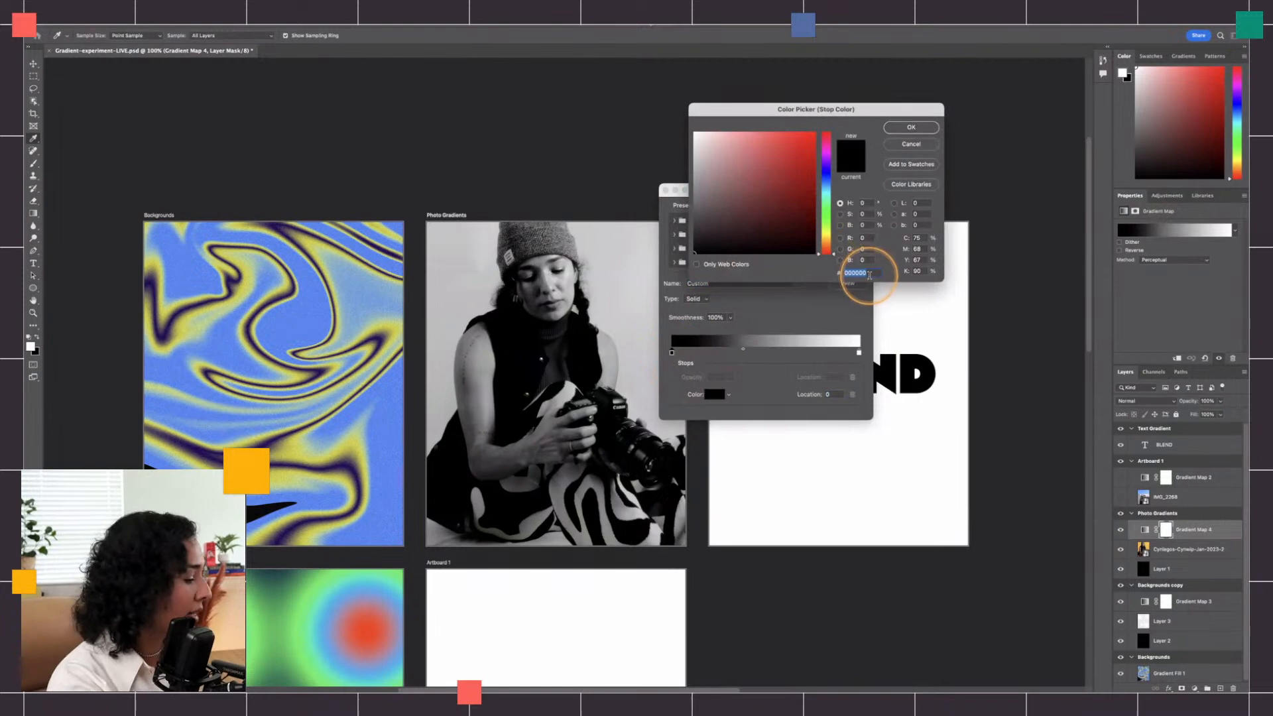
type("fcb")
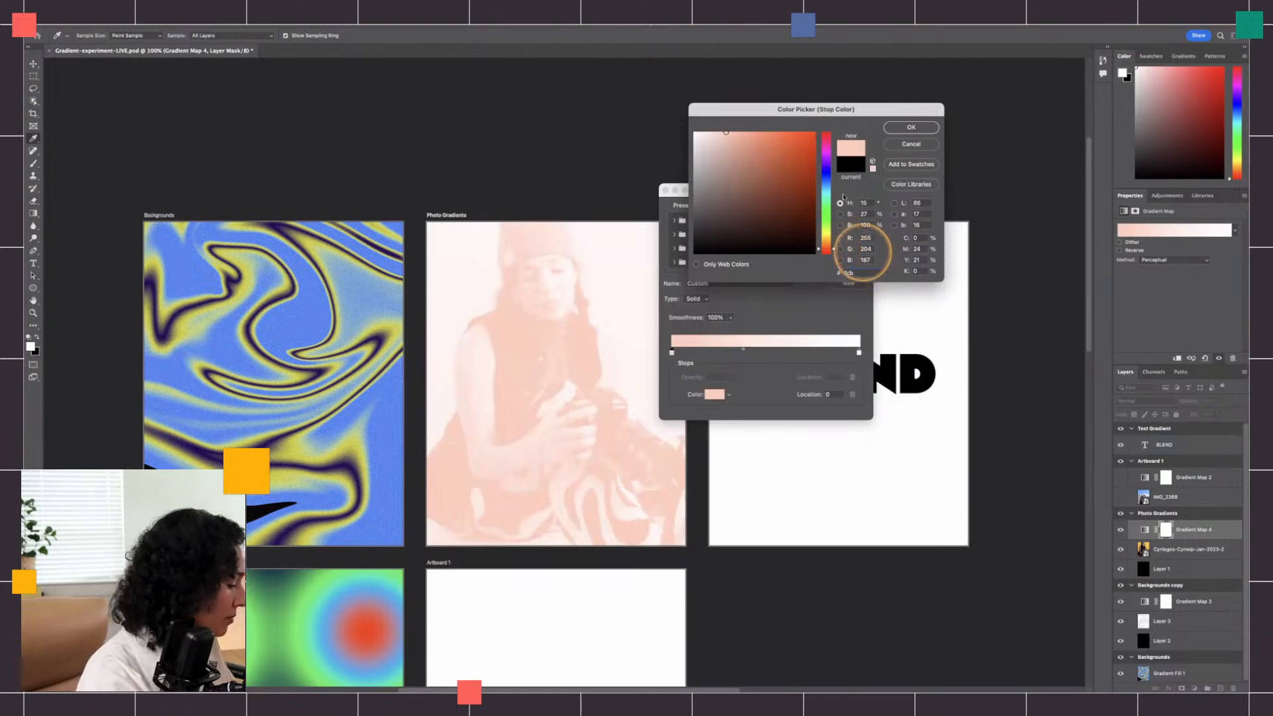
left_click(790, 139)
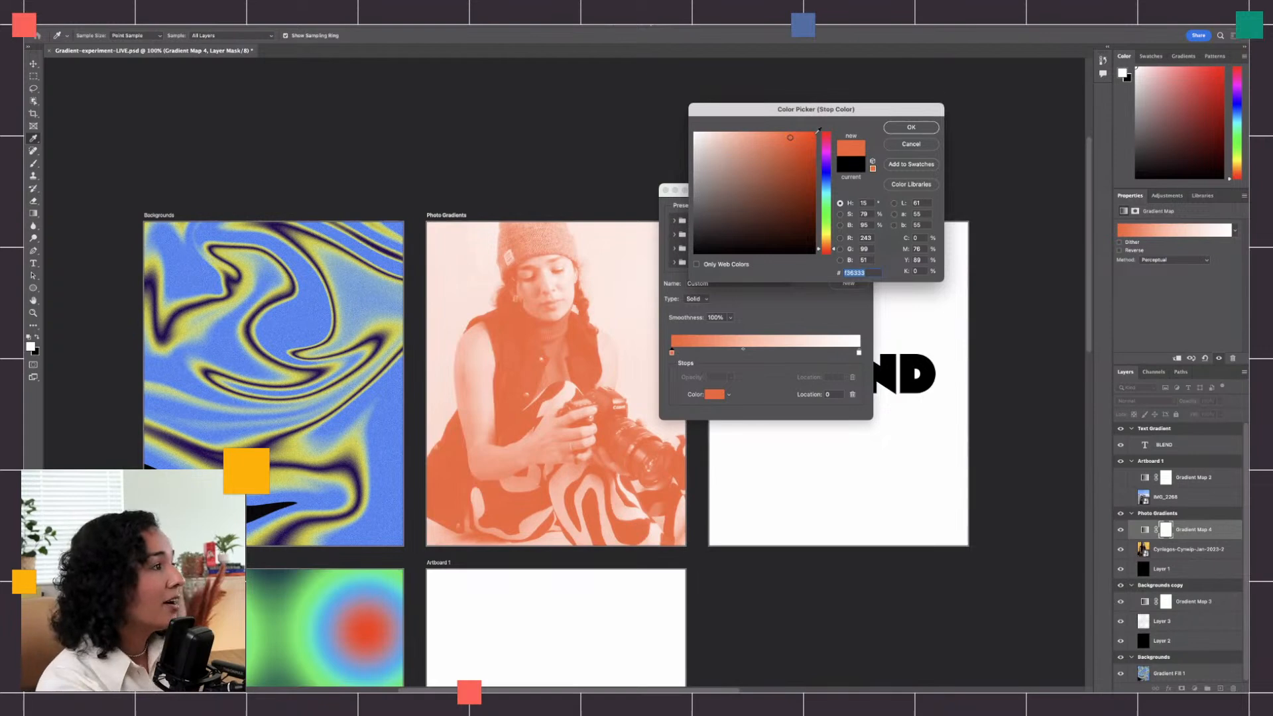
left_click(911, 144)
left_click(847, 222)
key("z")
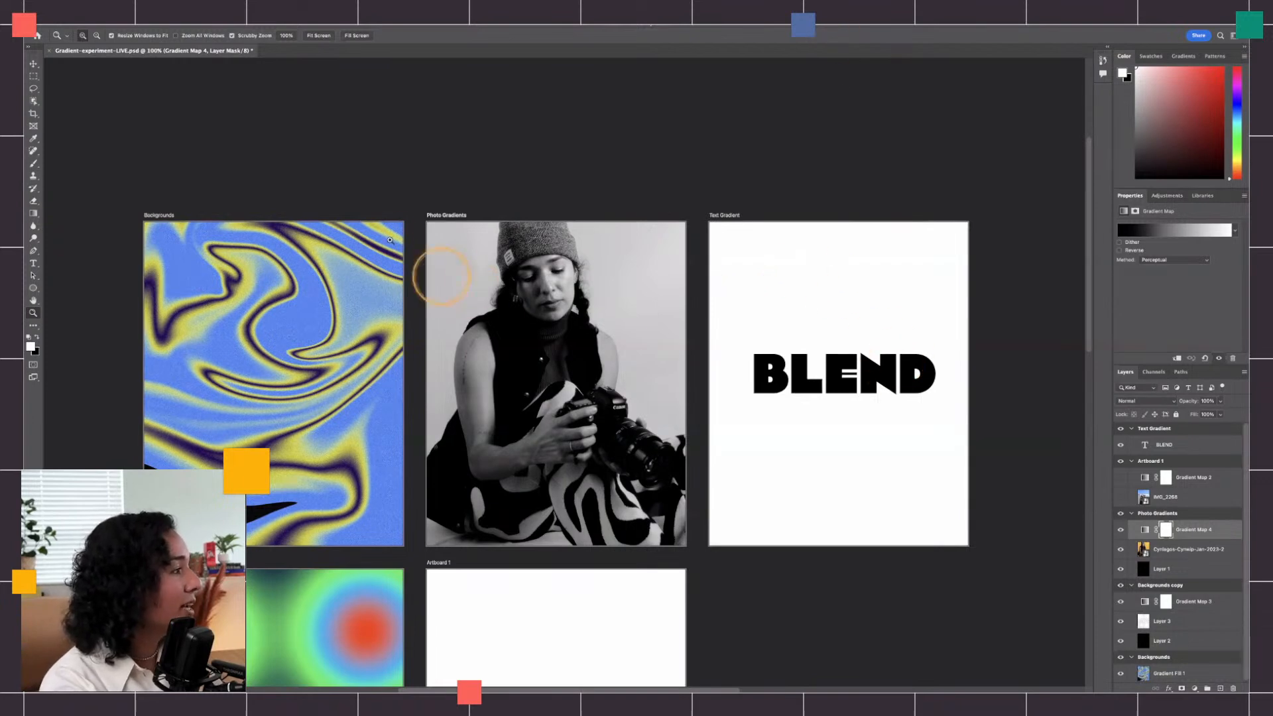
Step: Select the woman with the Object Selection tool and mask the portrait photo layer with that selection
left_click(33, 99)
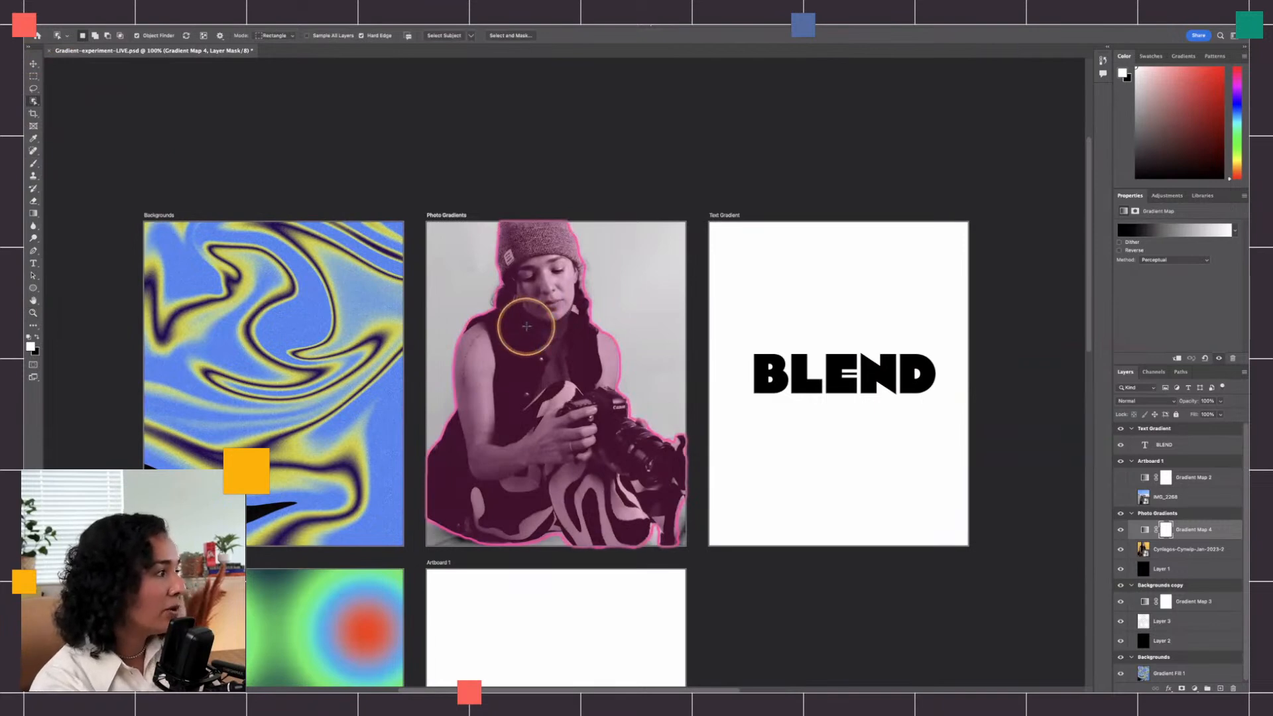
left_click(526, 326)
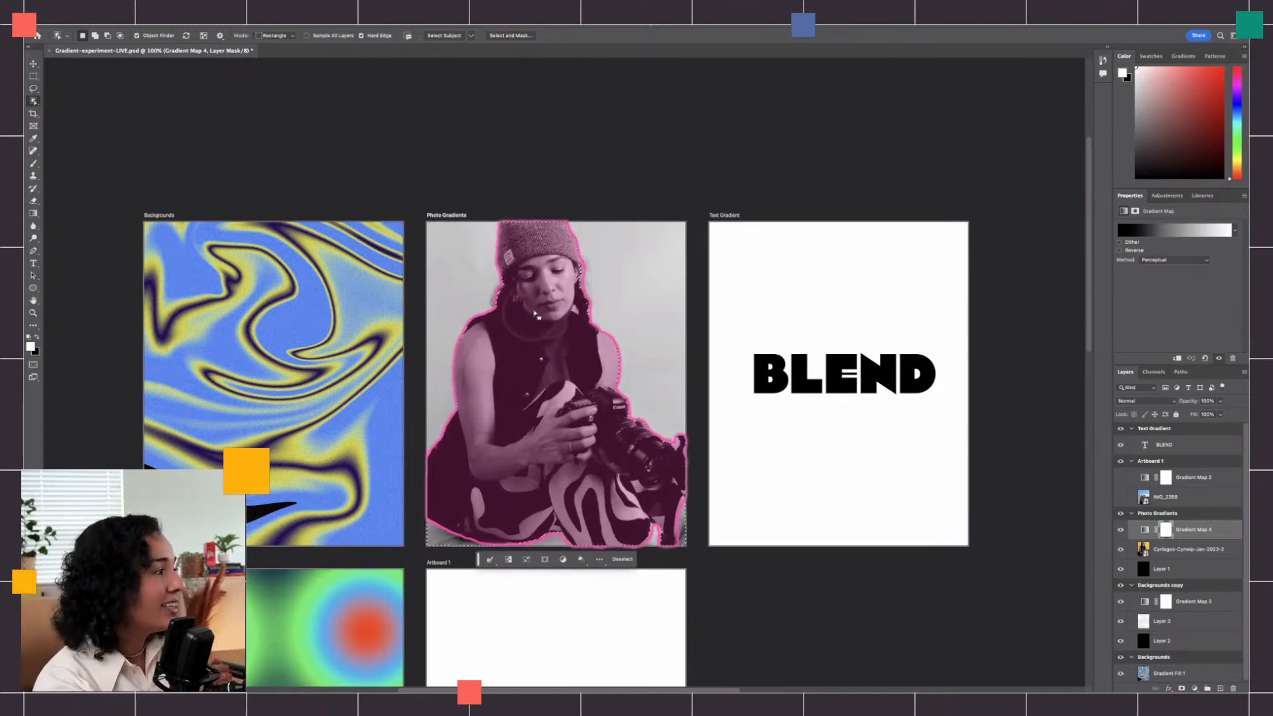
left_click(1166, 549)
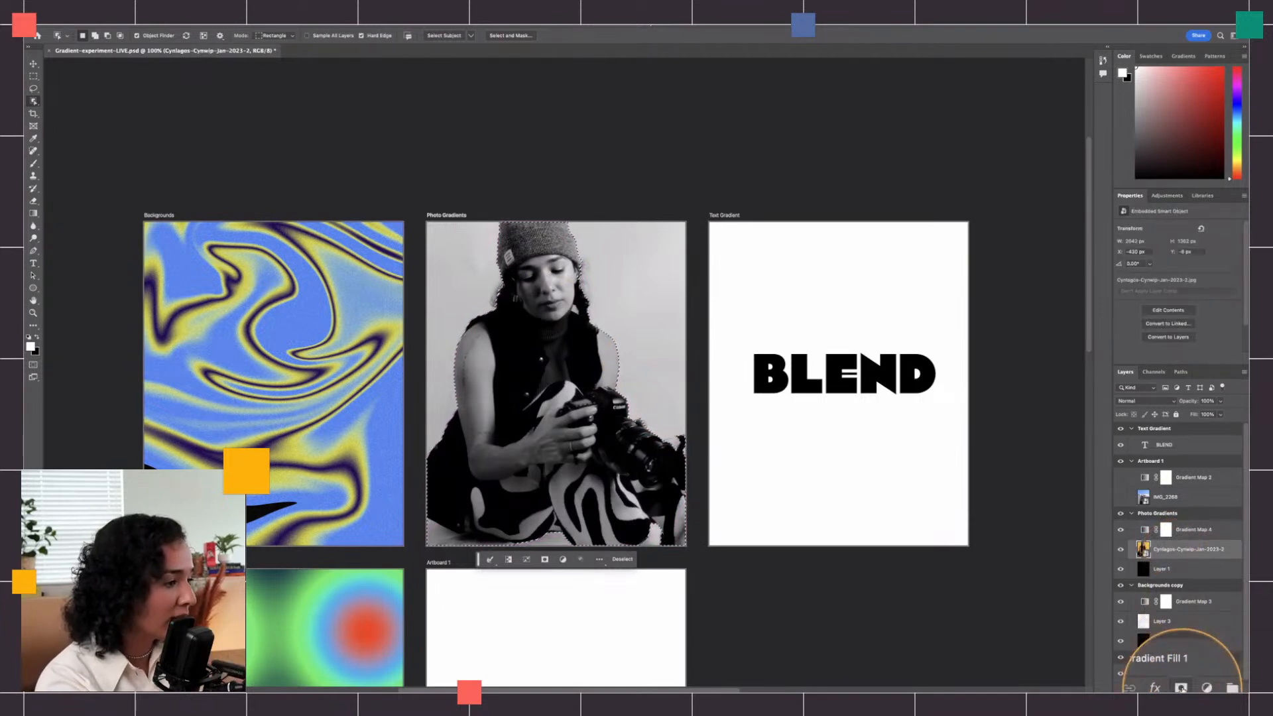
left_click(1181, 688)
Step: Float the Layers panel over the canvas and view the portrait's layer mask on its own before returning to the artwork
left_click_drag(1125, 372, 1036, 433)
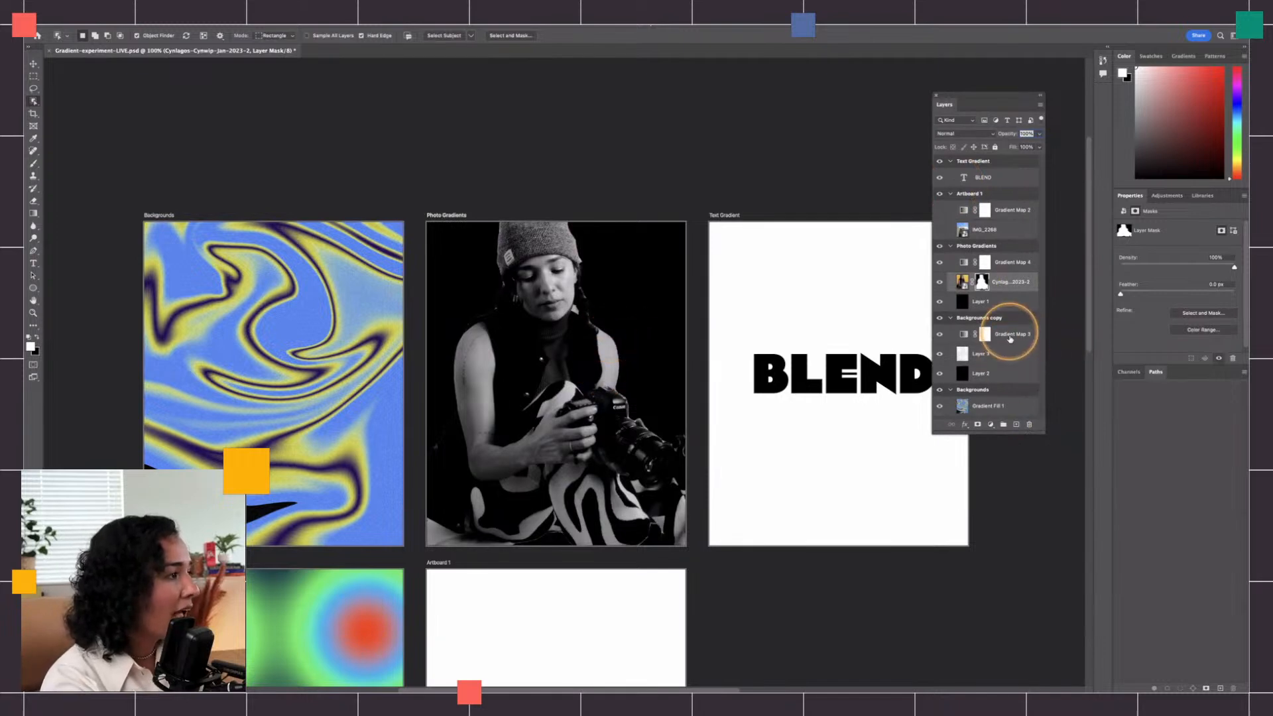
left_click(984, 284, "alt")
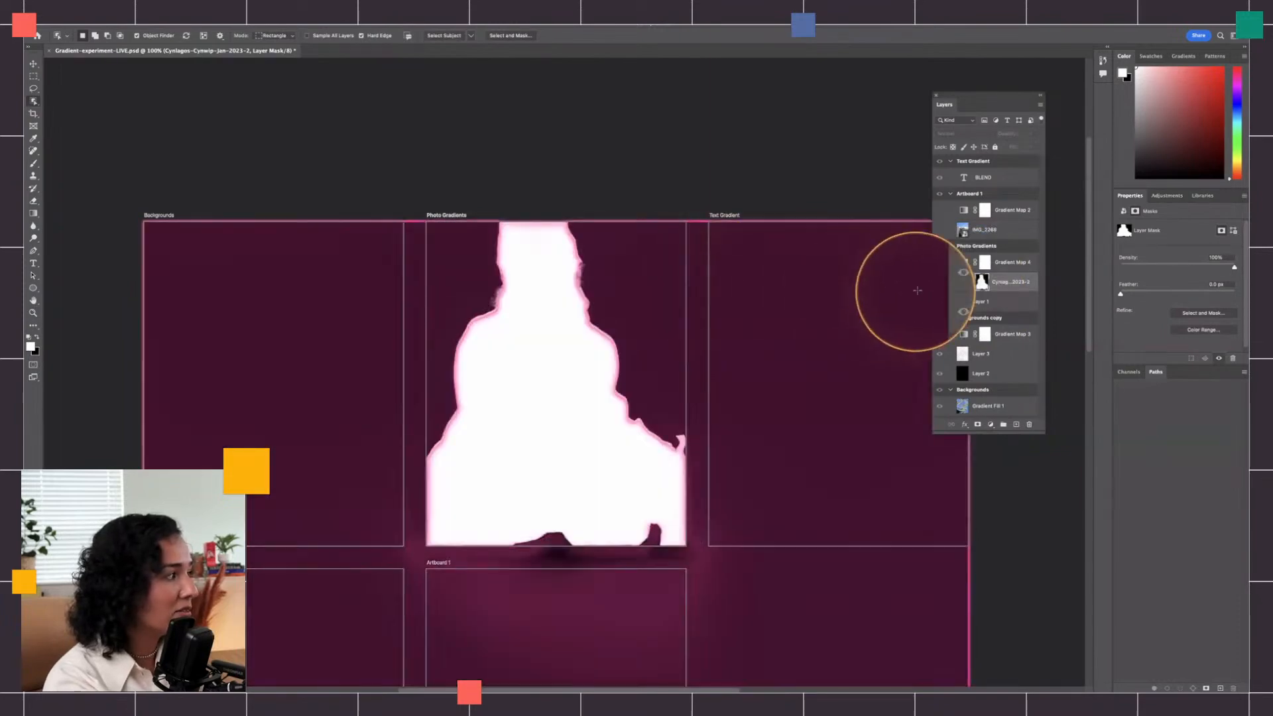
left_click(982, 282, "alt")
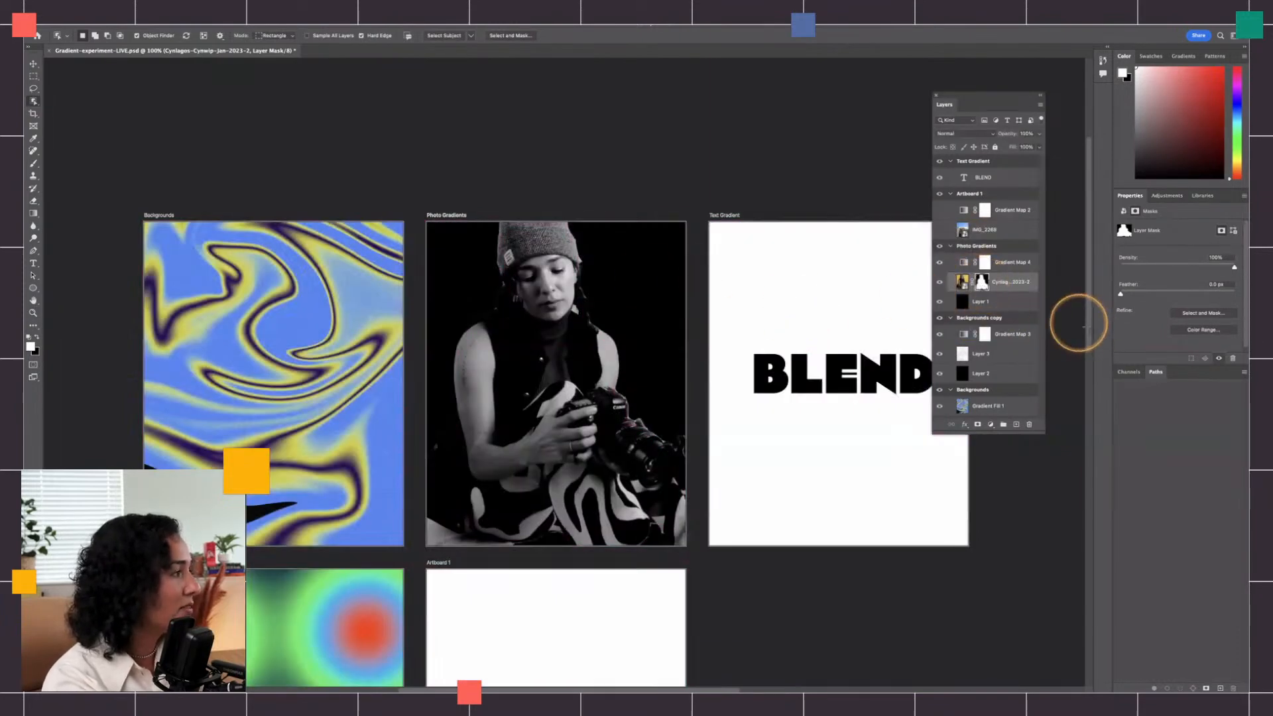
Step: Select Layer 1 on the Photo Gradients artboard and set the Gradient tool to a white-to-black preset in Gradient mode
left_click(980, 303)
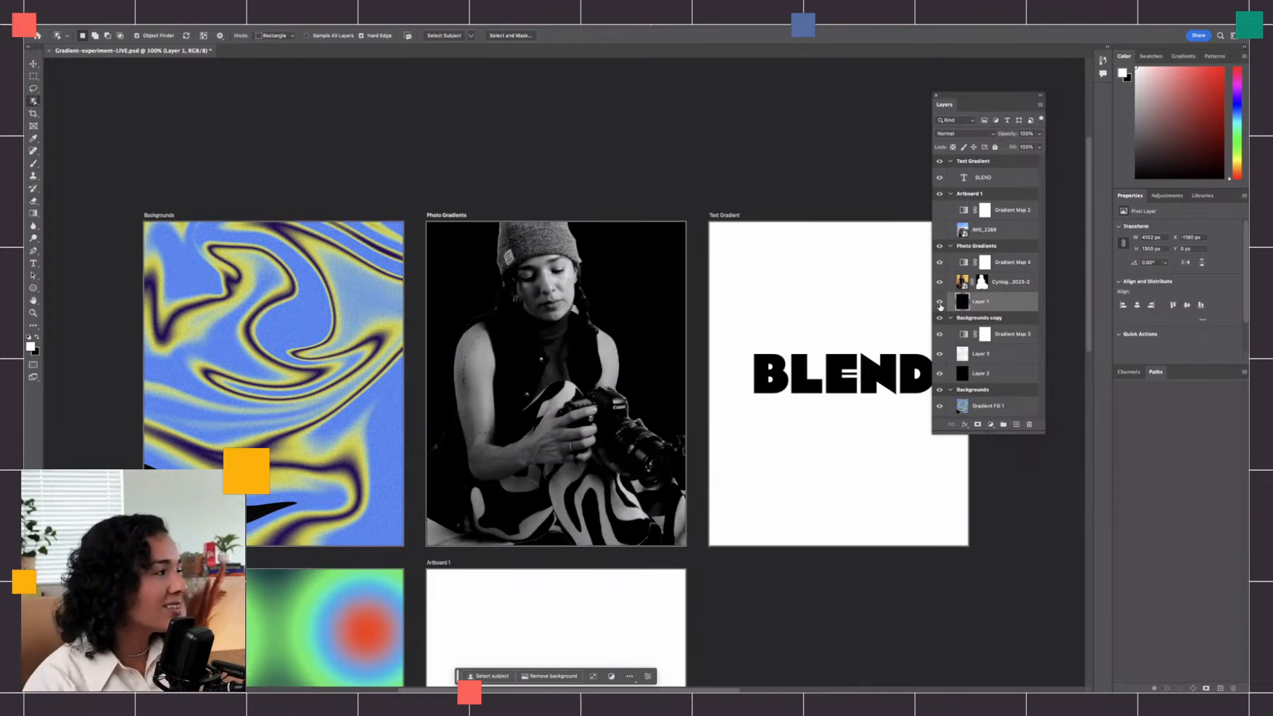
left_click(33, 213)
left_click(101, 36)
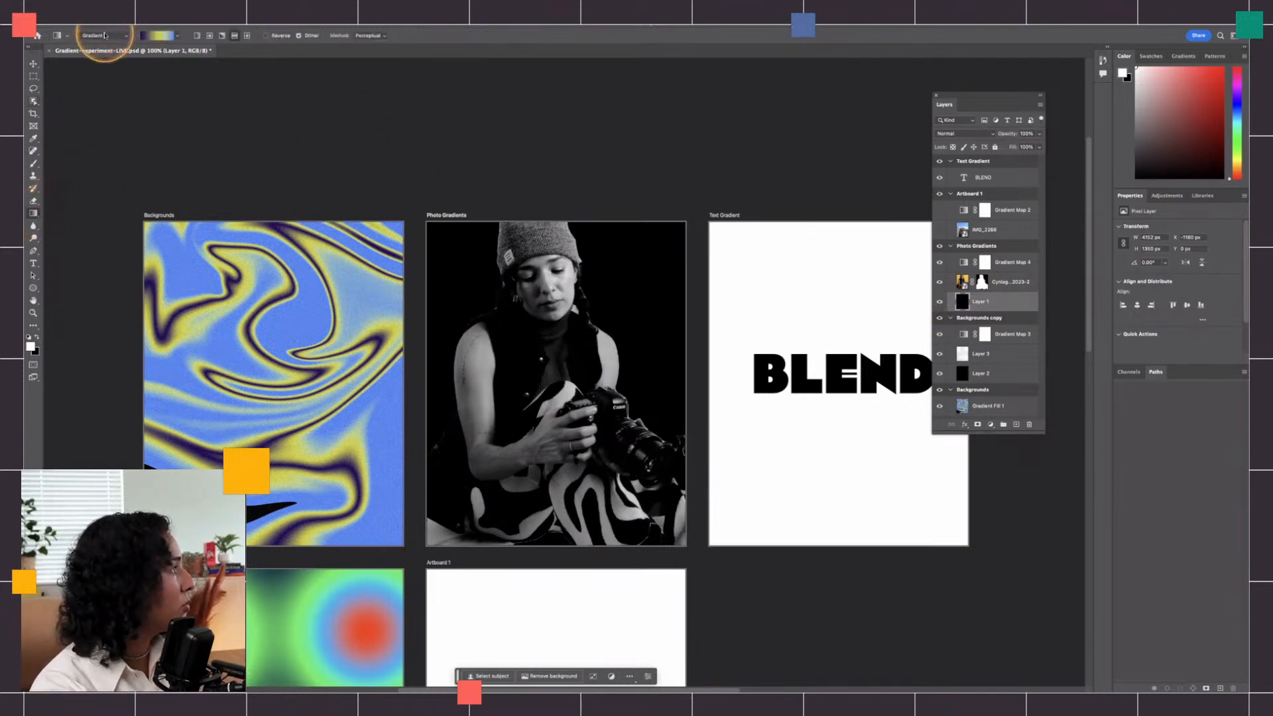
left_click(123, 37)
left_click(154, 35)
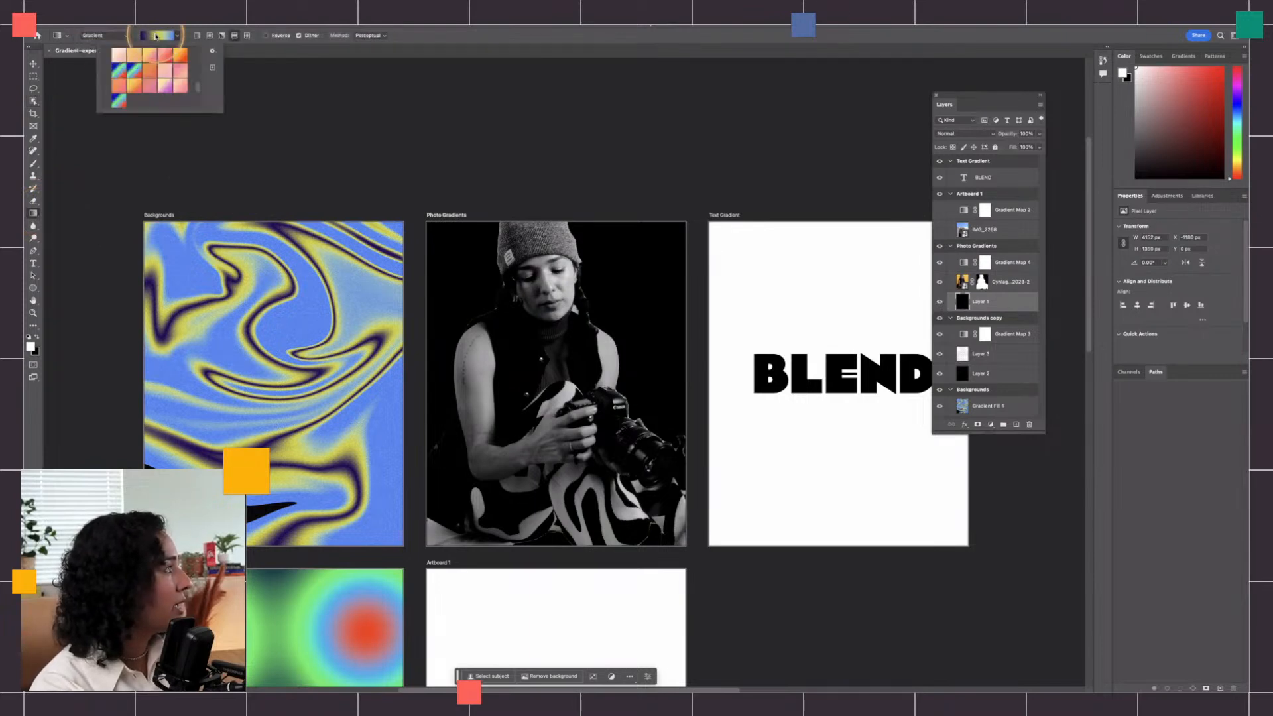
scroll(160, 77, "down", 3)
scroll(161, 77, "up", 3)
left_click(118, 68)
left_click(155, 39)
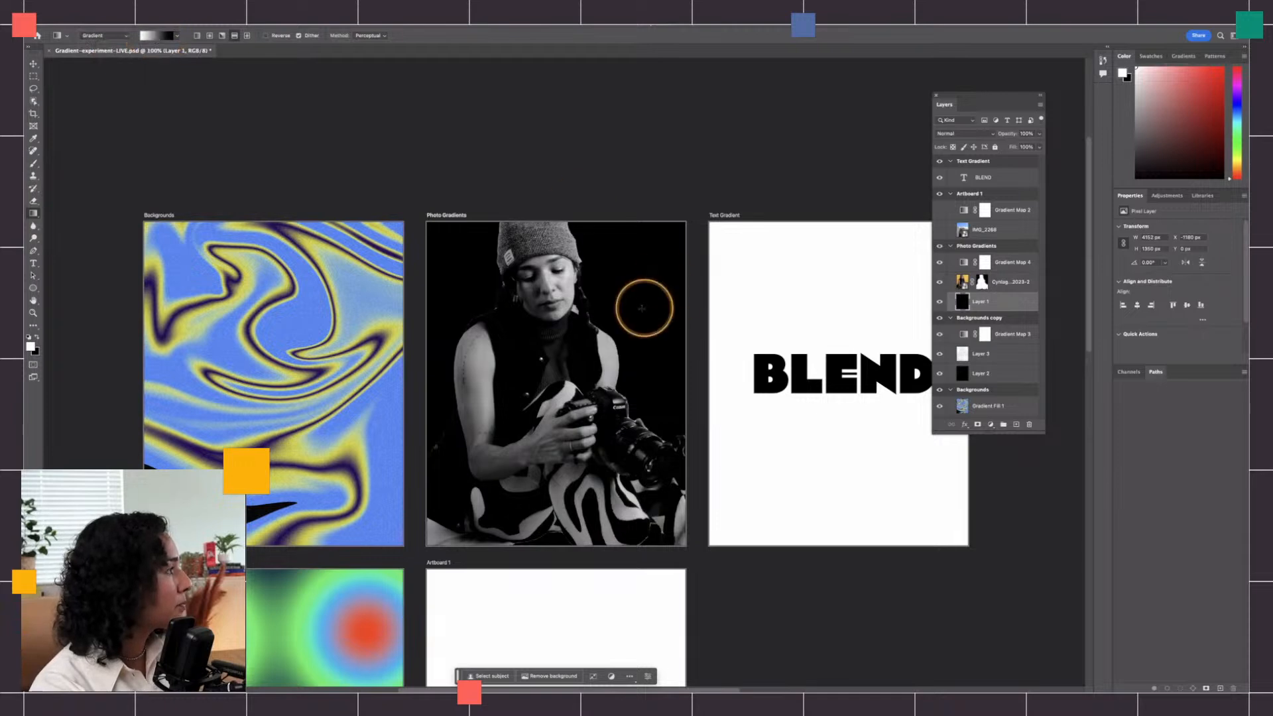
Step: Try several vertical white-to-black gradients over the portrait, including the linear style, and undo each one
left_click_drag(573, 287, 582, 430)
key("ctrl+z")
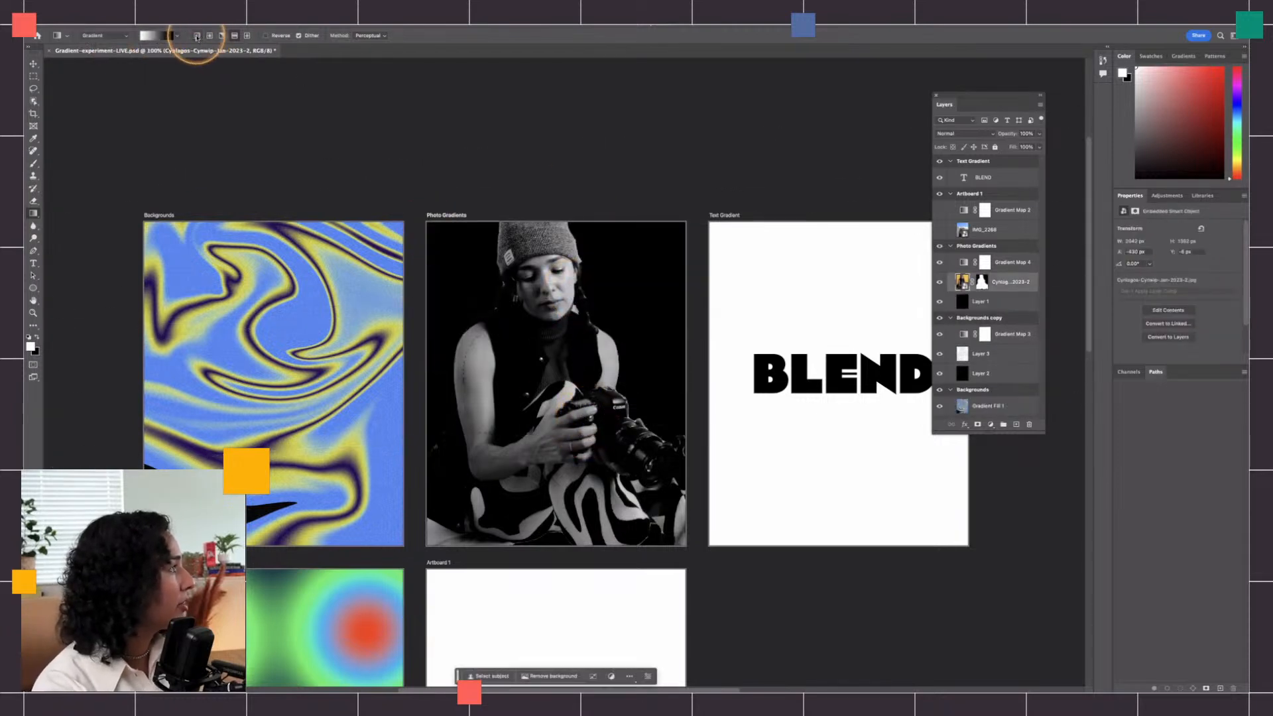
left_click_drag(560, 233, 571, 513)
key("ctrl+z")
left_click_drag(554, 342, 578, 448)
key("ctrl+z")
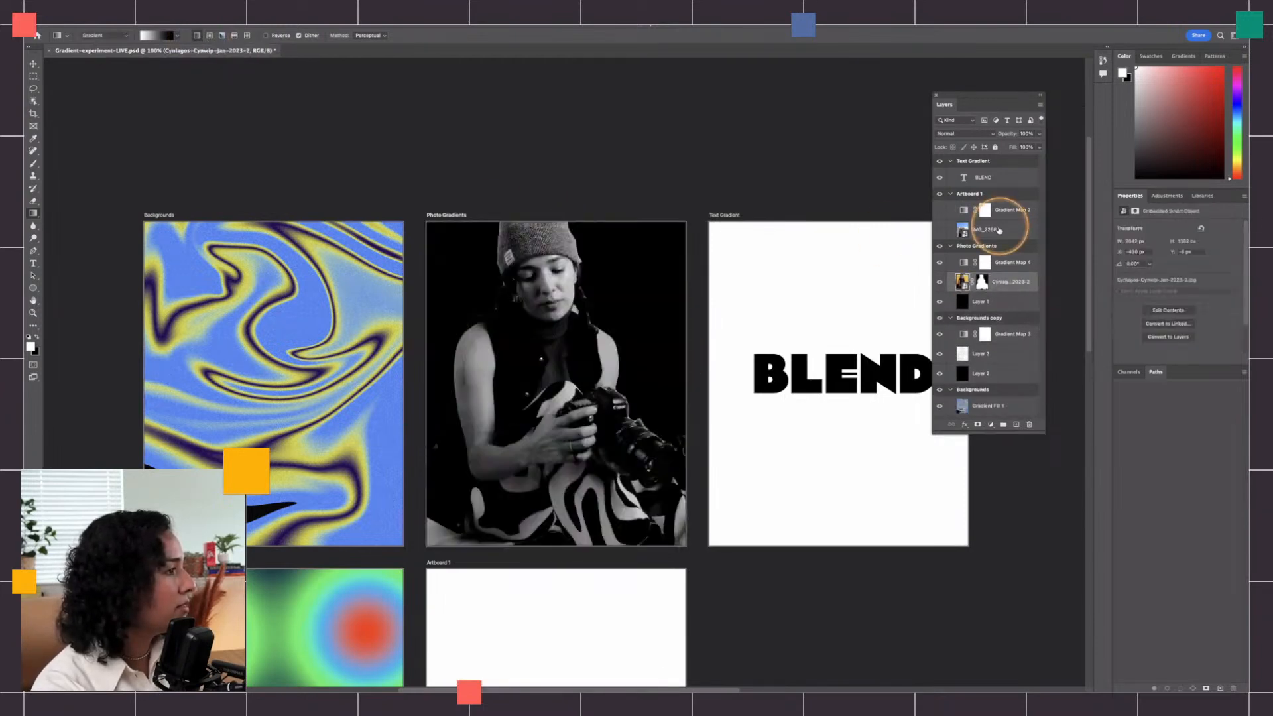
Step: Draw a vertical linear white-to-black gradient above Layer 1, behind the masked woman, from her chest to the camera
left_click(987, 302)
left_click_drag(577, 329, 580, 425)
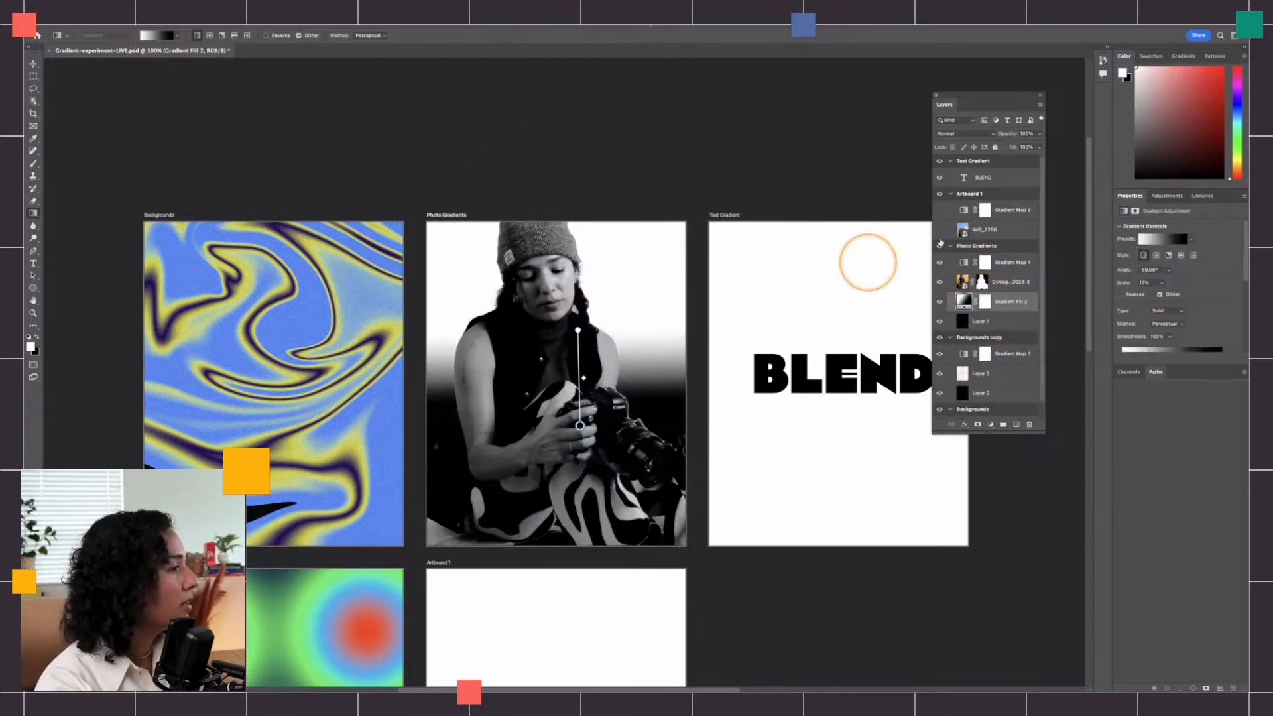
Step: Change the white stop of the Gradient Fill 2 gradient to dark grey #414141
left_click(1144, 240)
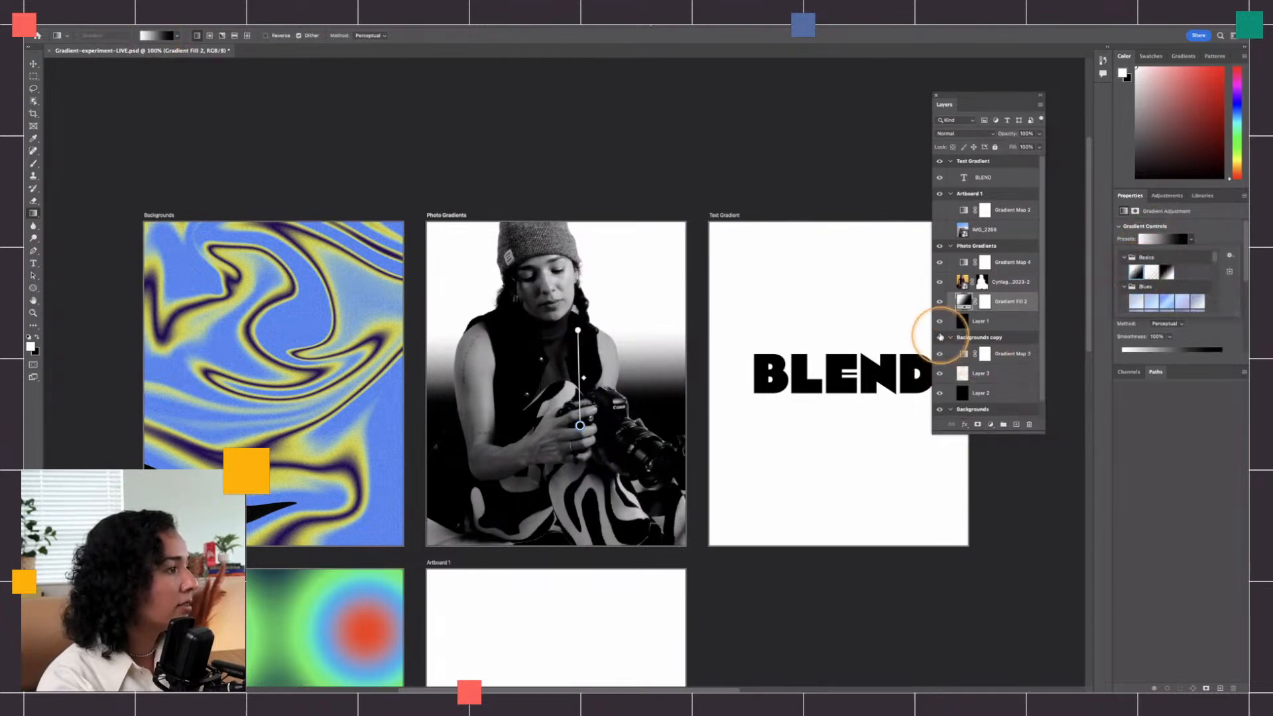
double_click(963, 301)
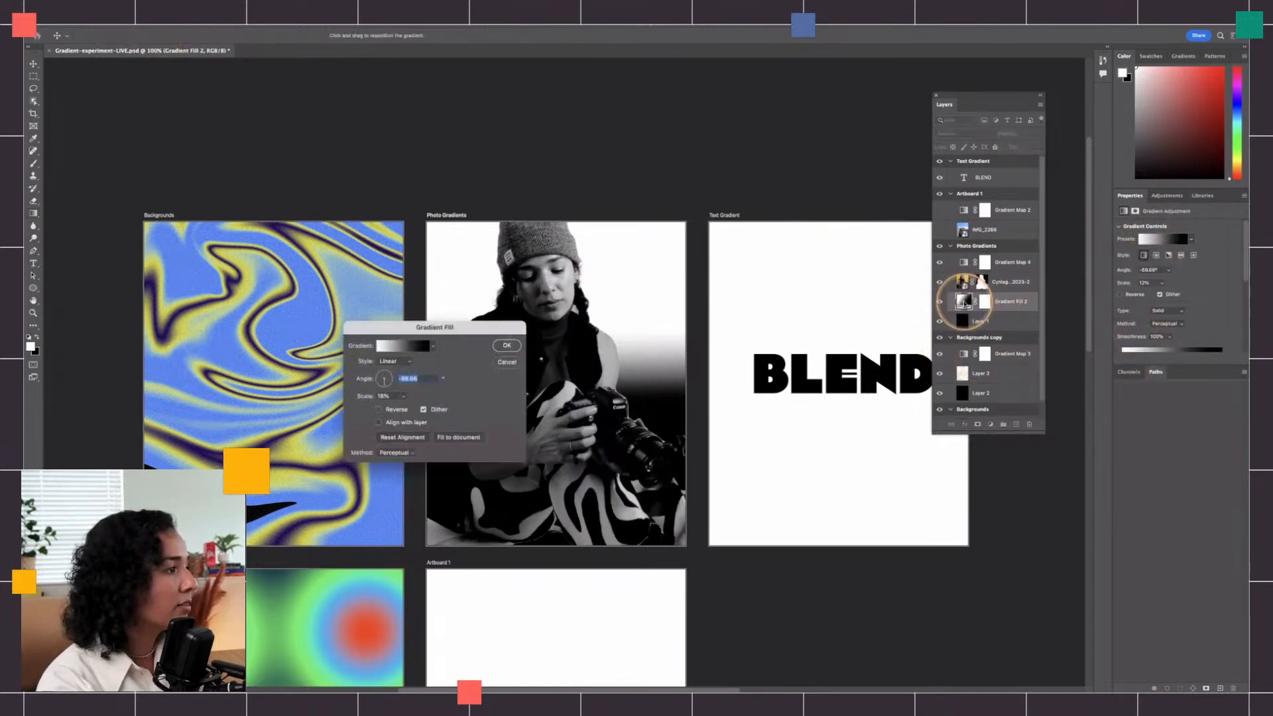
left_click(396, 347)
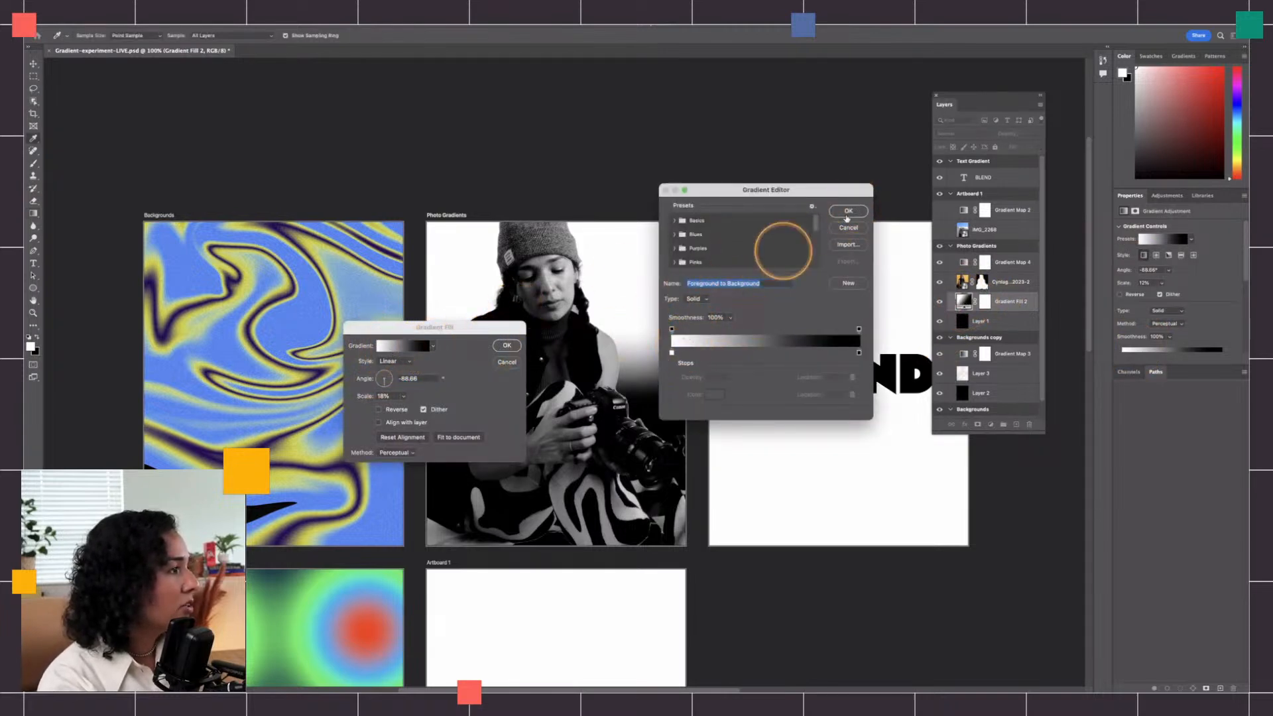
left_click_drag(733, 192, 611, 239)
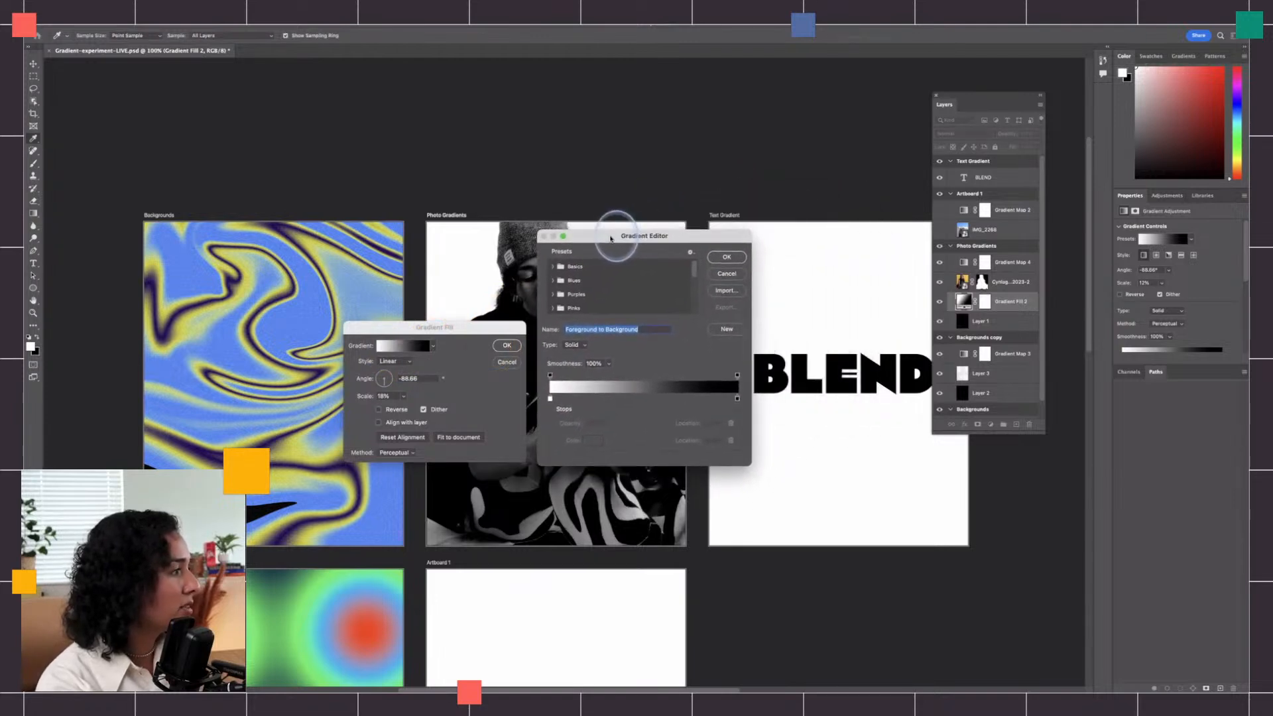
left_click(550, 399)
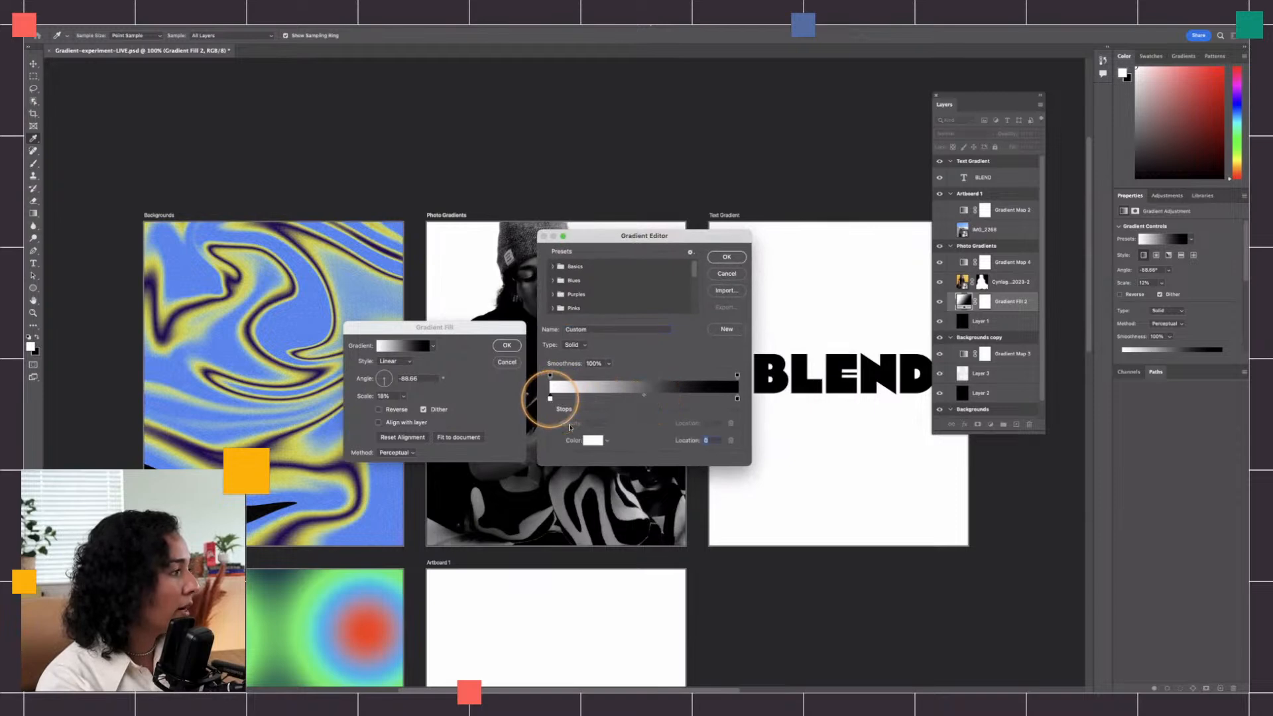
left_click(593, 441)
left_click_drag(745, 176, 688, 193)
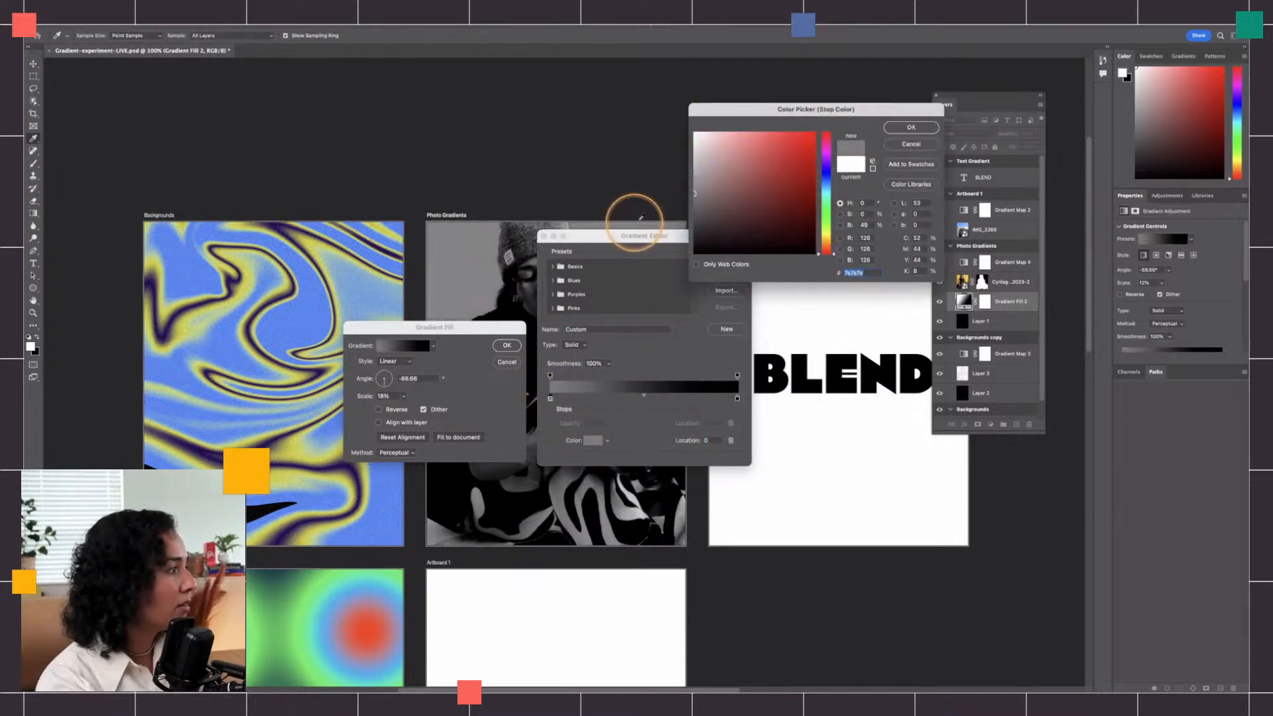
left_click_drag(610, 236, 708, 391)
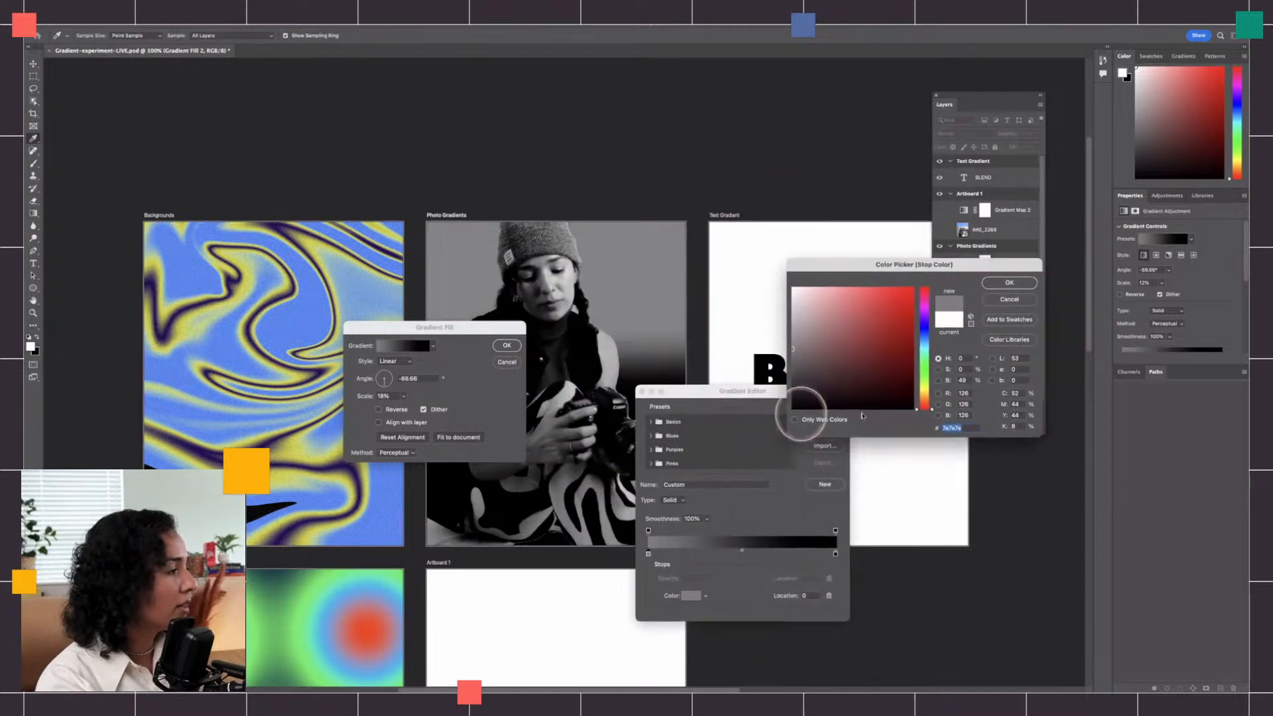
left_click_drag(803, 369, 790, 378)
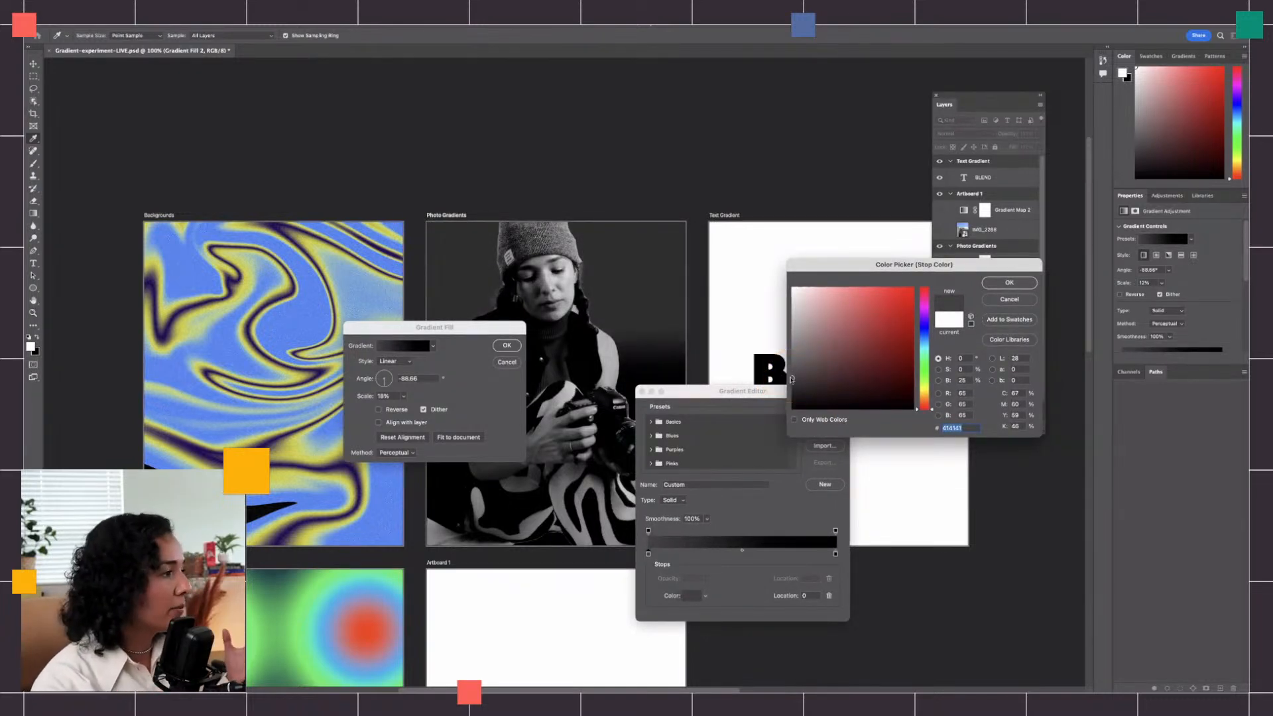
left_click(1007, 284)
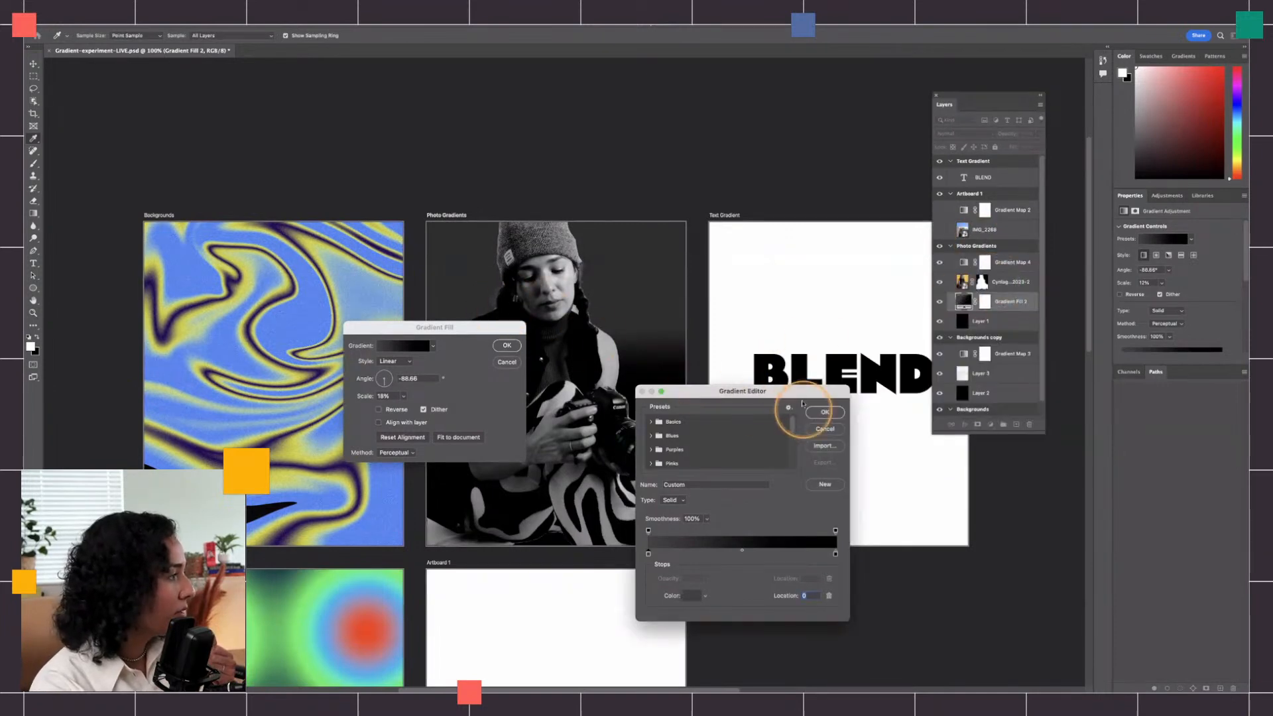
Step: Try adding a dark grey middle stop at location 35 on the gradient and remove it again
left_click_drag(742, 550, 756, 574)
left_click(735, 553)
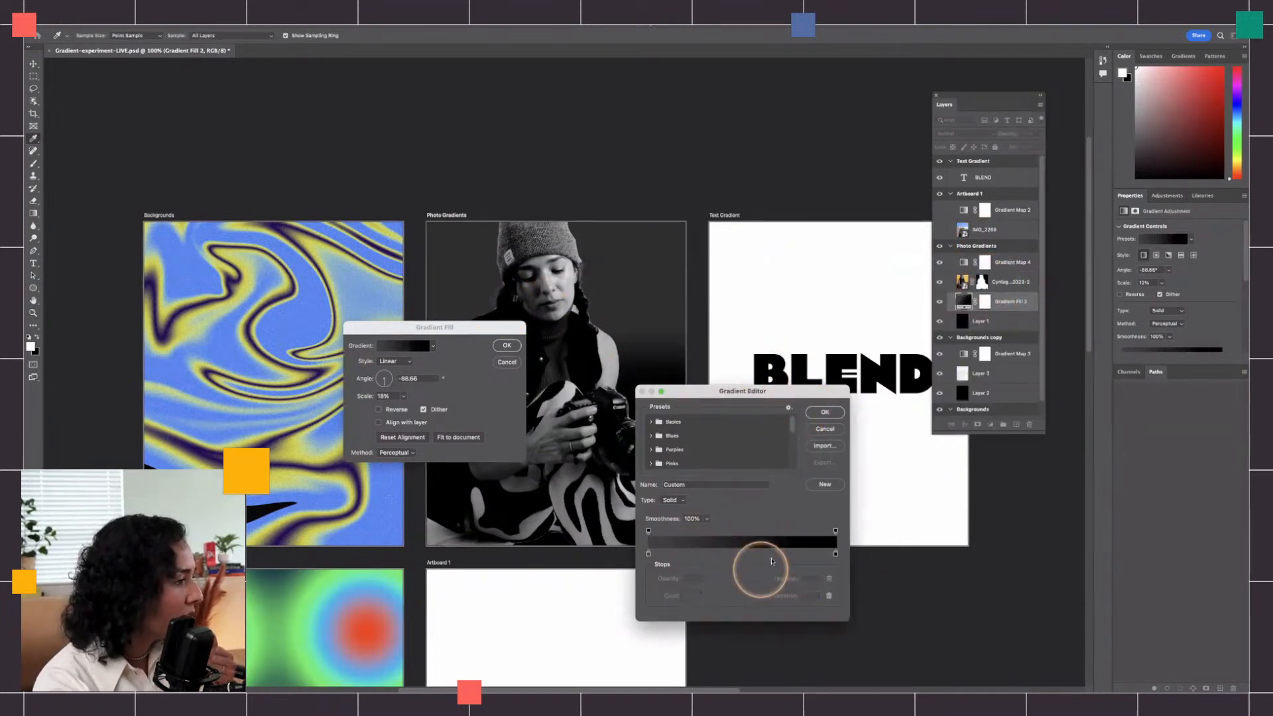
left_click(714, 553)
double_click(713, 553)
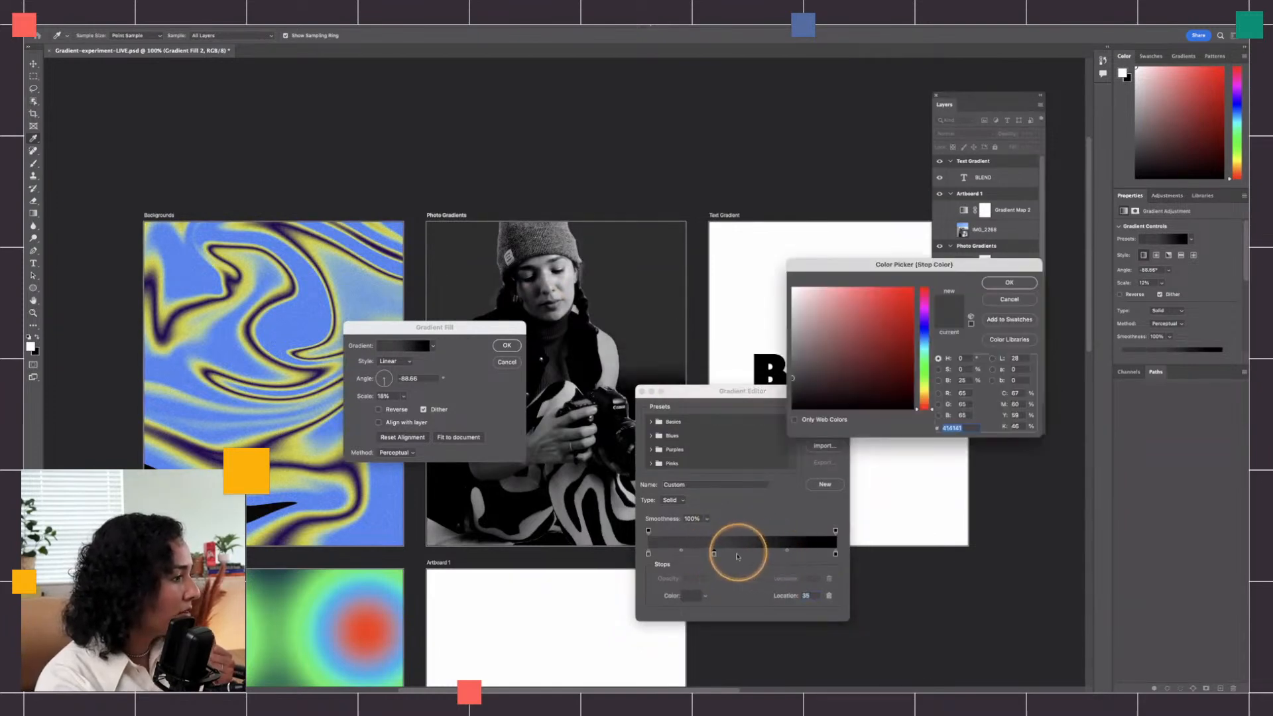
left_click(1009, 300)
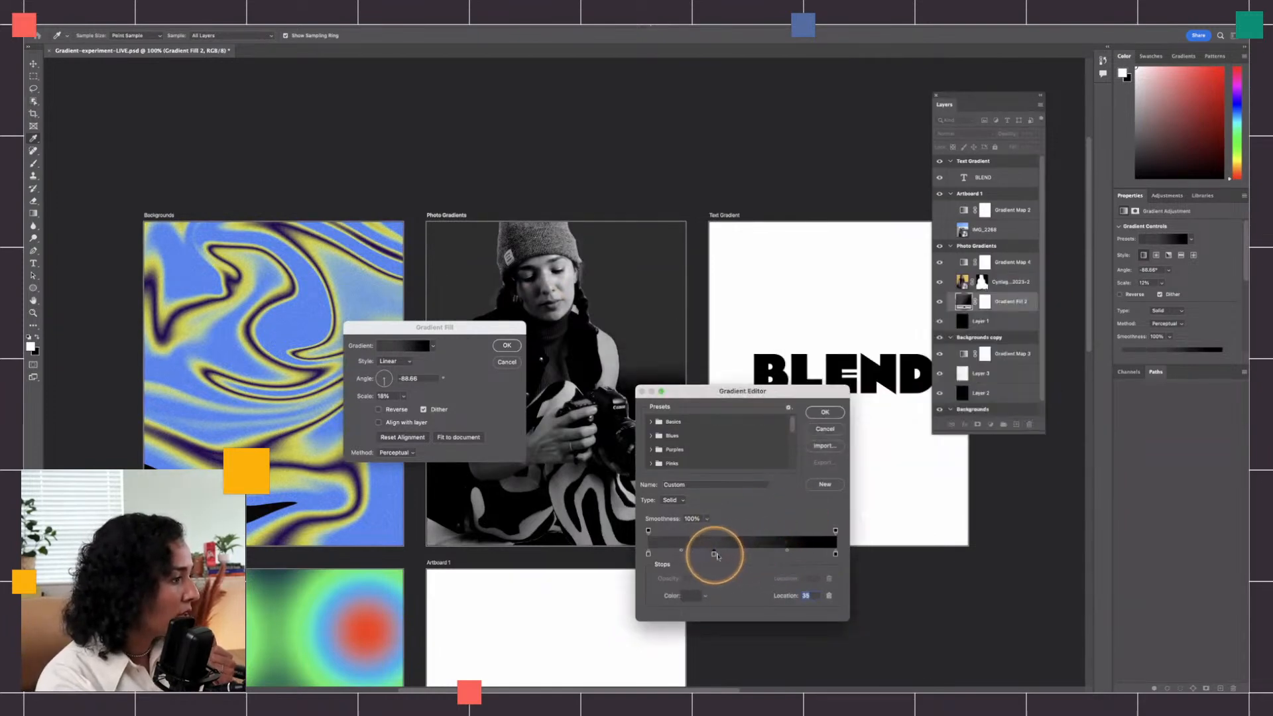
left_click_drag(715, 554, 718, 592)
Step: Move the black stop to location 85, and try diagonal and horizontal fill angles before settling on a nearly vertical one
left_click_drag(837, 553, 809, 555)
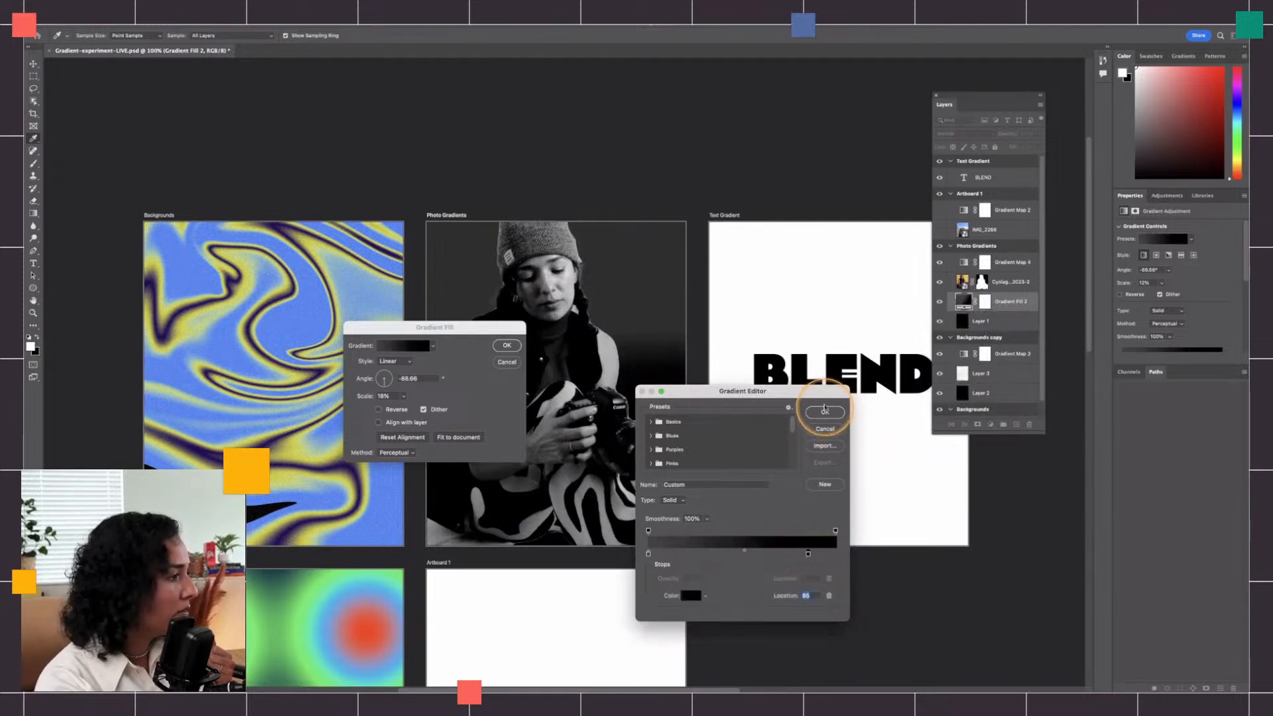
left_click(824, 411)
left_click_drag(386, 382, 389, 388)
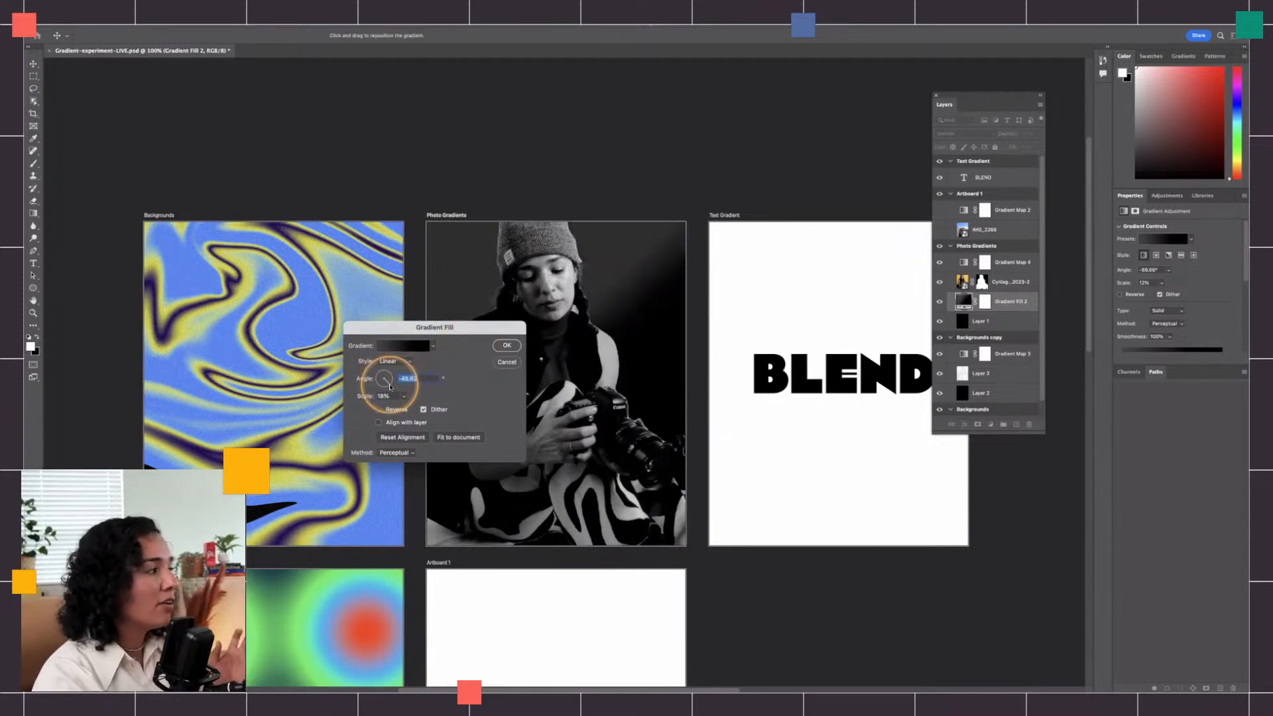
mouse_move(390, 387)
left_mouse_down()
mouse_move(375, 381)
mouse_move(391, 380)
left_mouse_up()
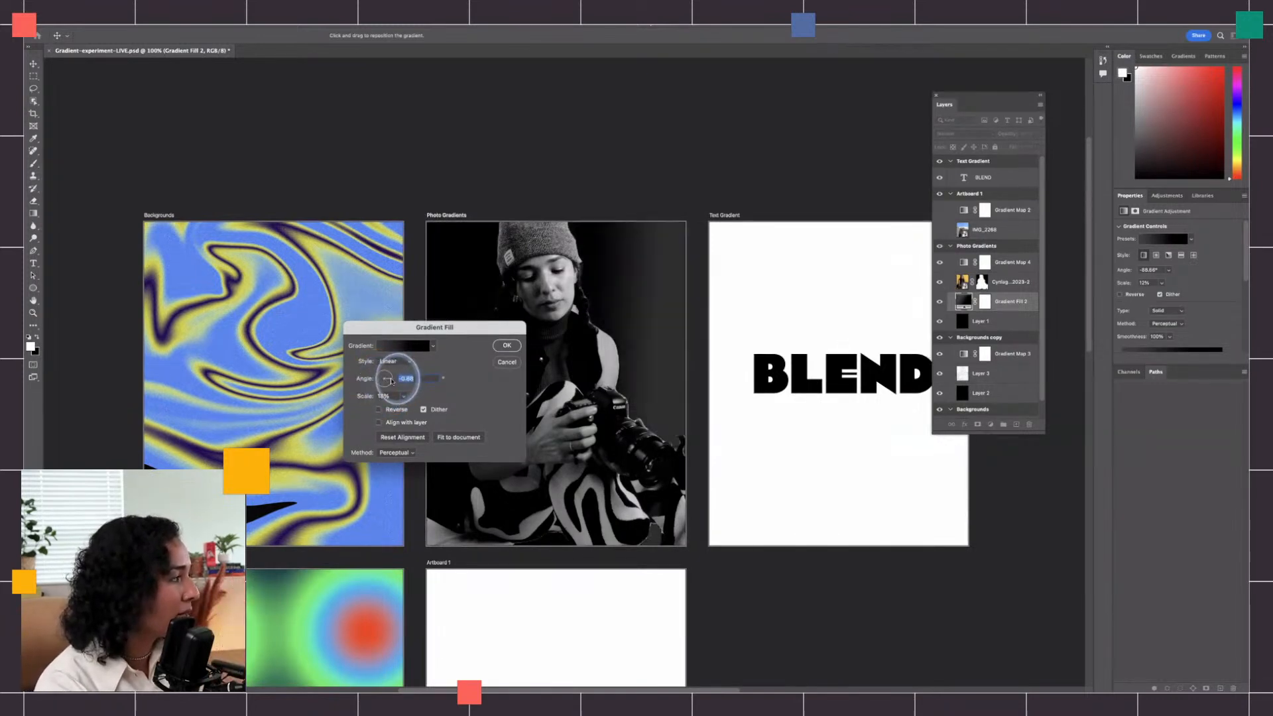
left_click_drag(465, 325, 369, 281)
left_click_drag(285, 336, 290, 333)
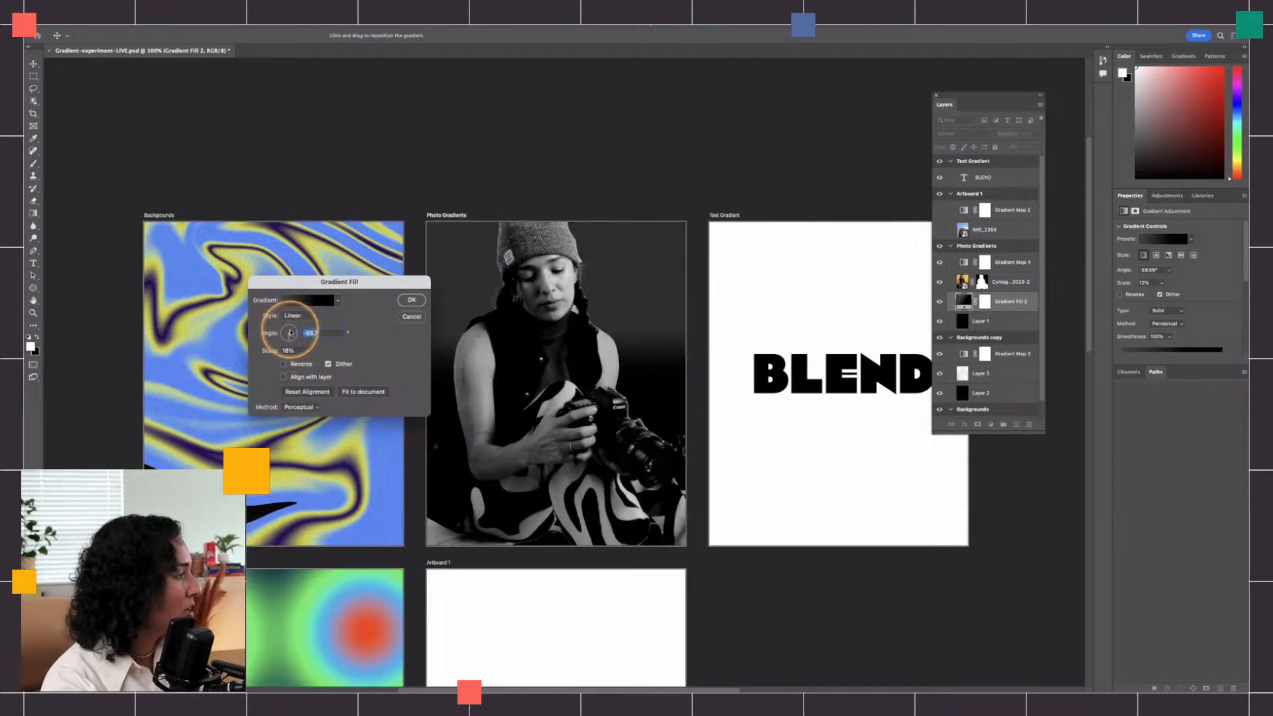
left_click(411, 299)
Step: Stretch the background gradient on the canvas from the woman's hat to below her hands and keep Gradient Fill 2 selected
left_click_drag(578, 325, 580, 233)
left_click_drag(580, 425, 582, 455)
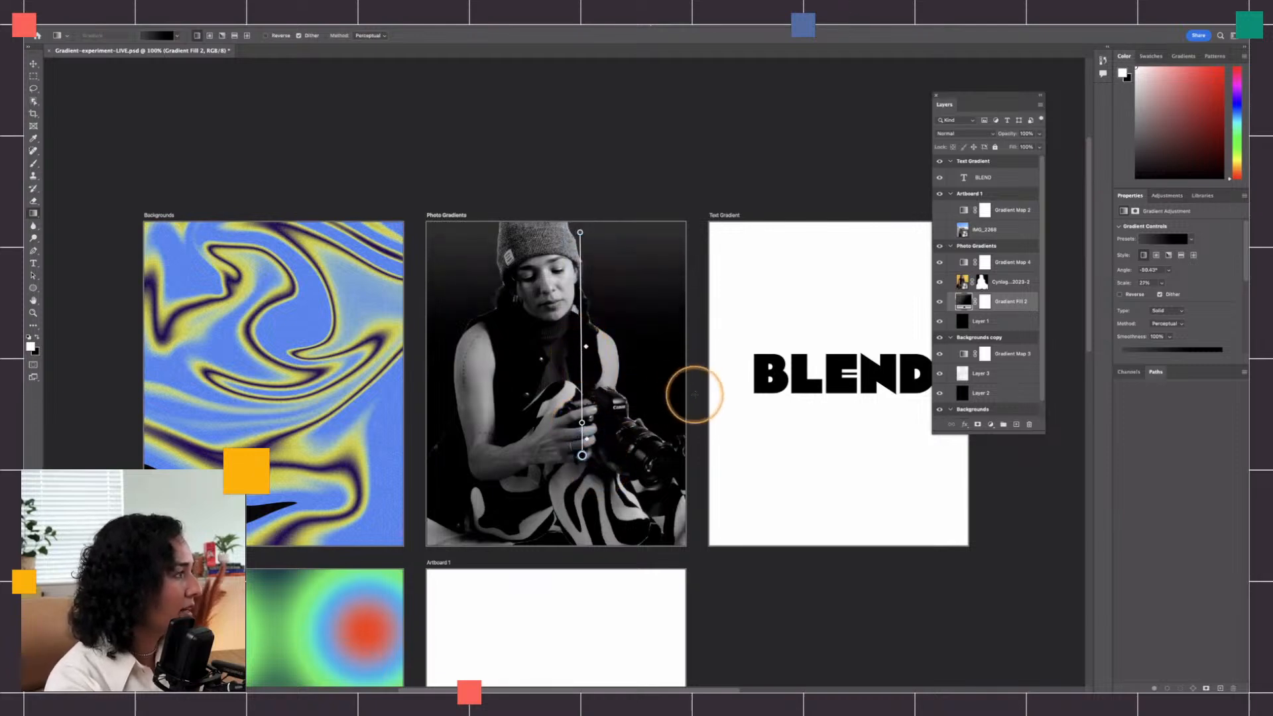
left_click(1009, 286)
left_click(1012, 304)
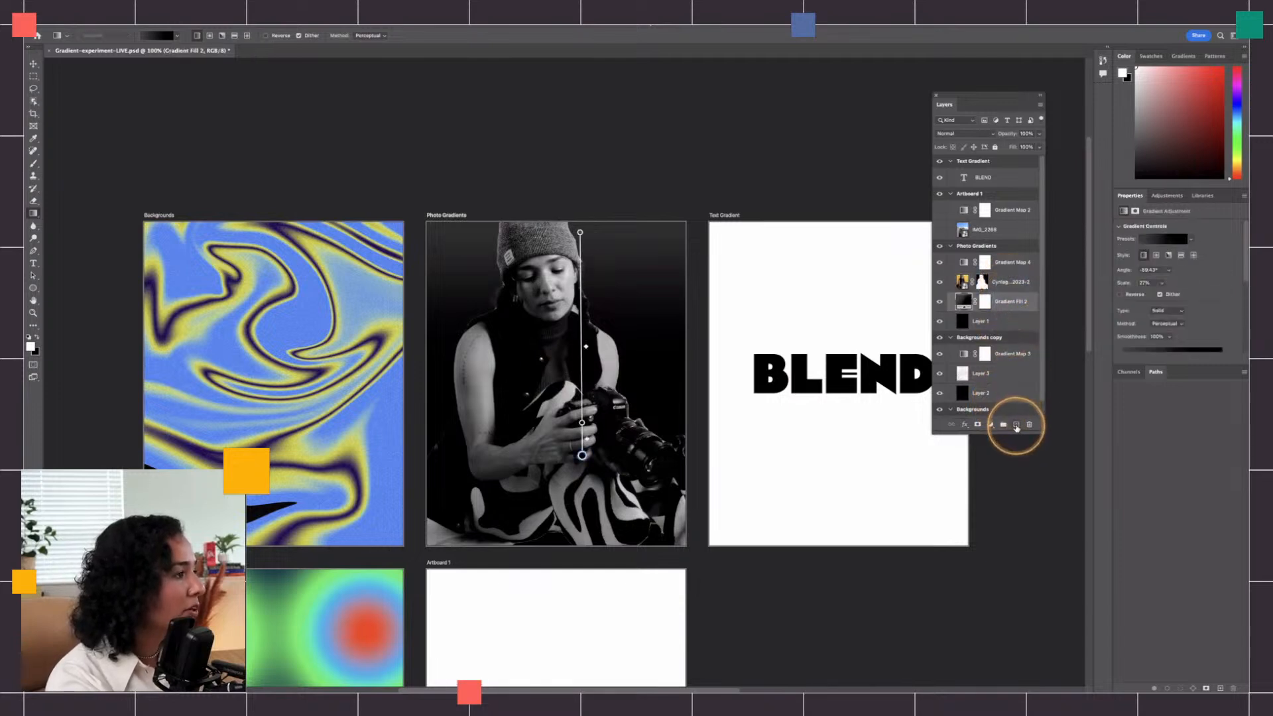
Step: Draw a white circle about 723 px wide above Gradient Fill 2, behind the woman, and remove its stroke
left_click(31, 289)
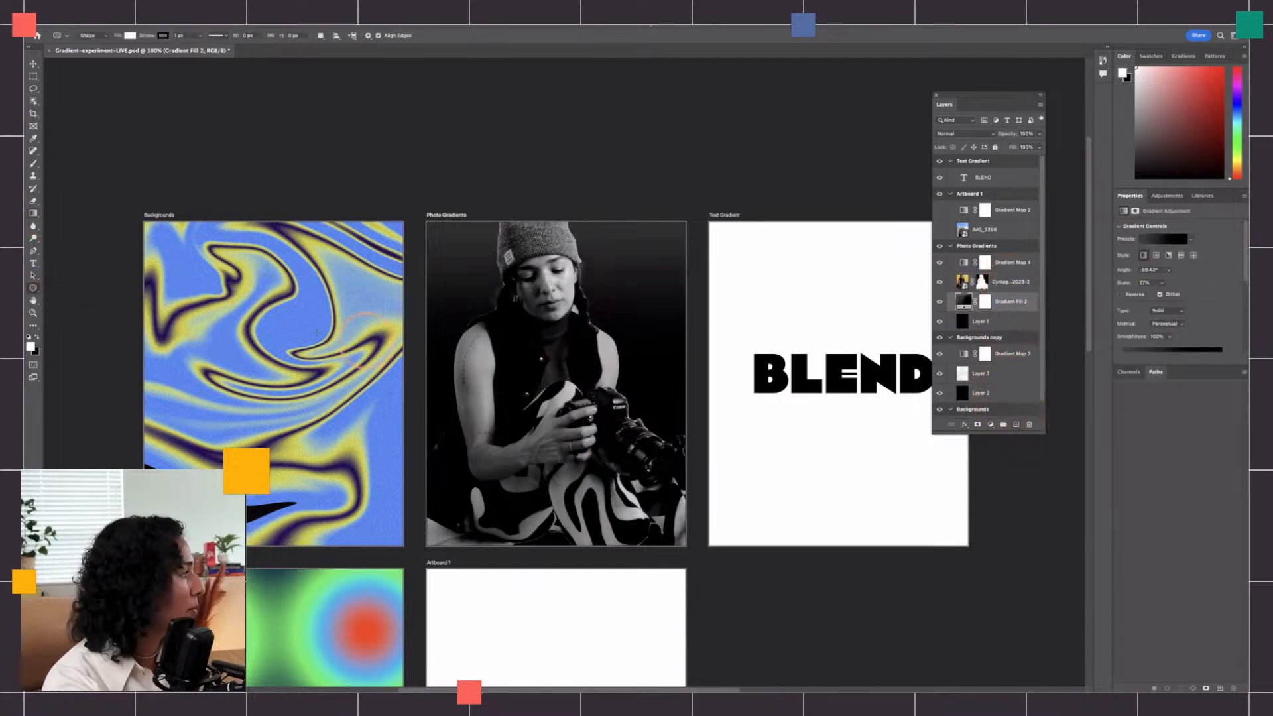
left_click_drag(455, 269, 636, 442)
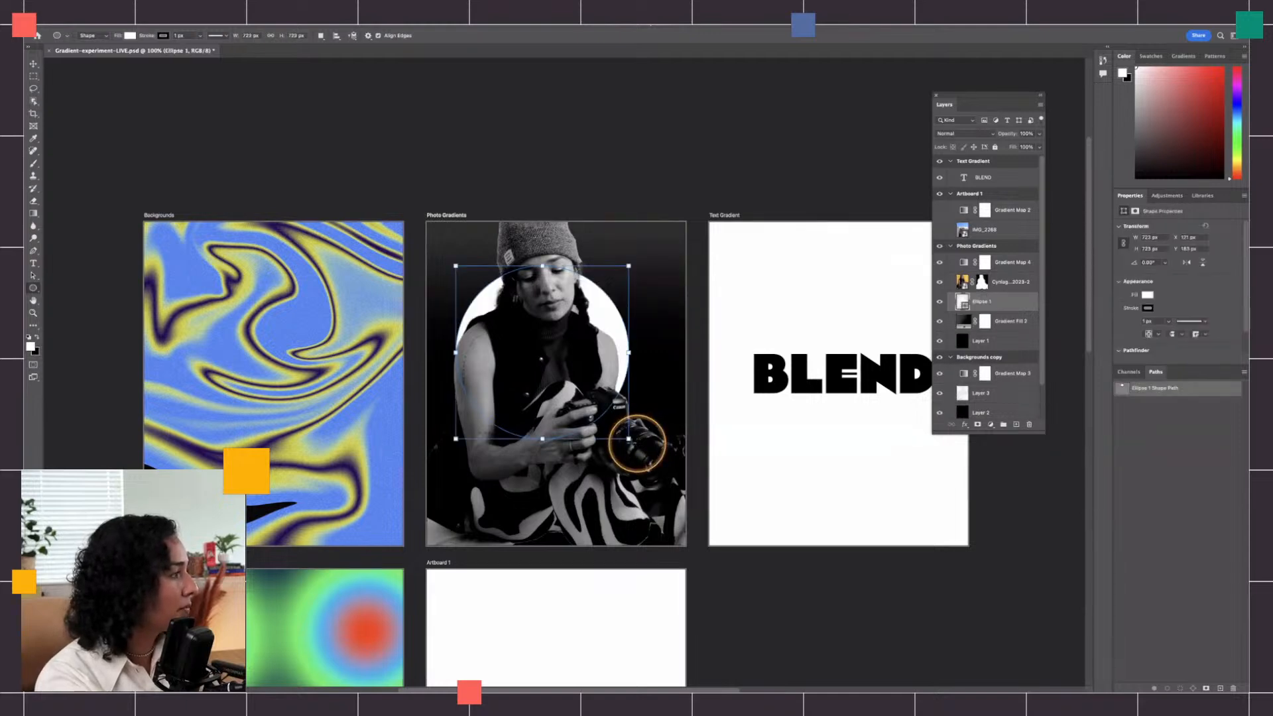
left_click(163, 36)
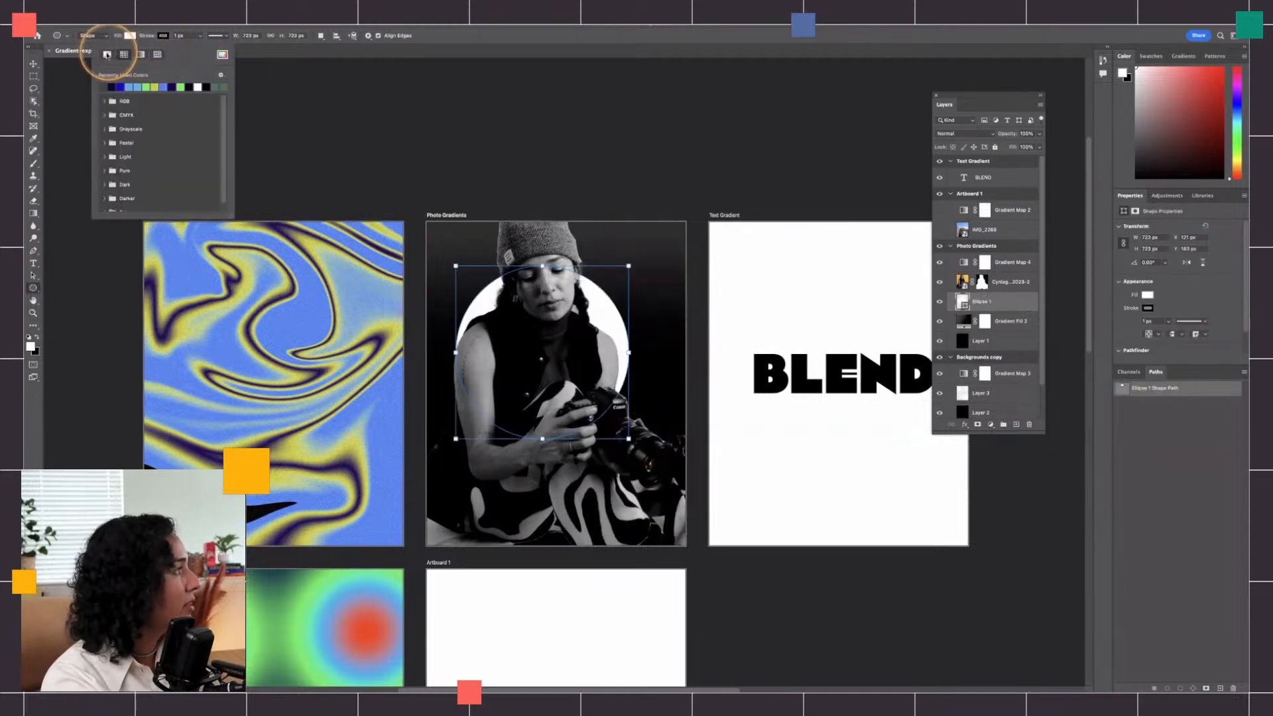
left_click(106, 54)
Step: Fill the circle with an orange-to-pink linear gradient preset
left_click(131, 36)
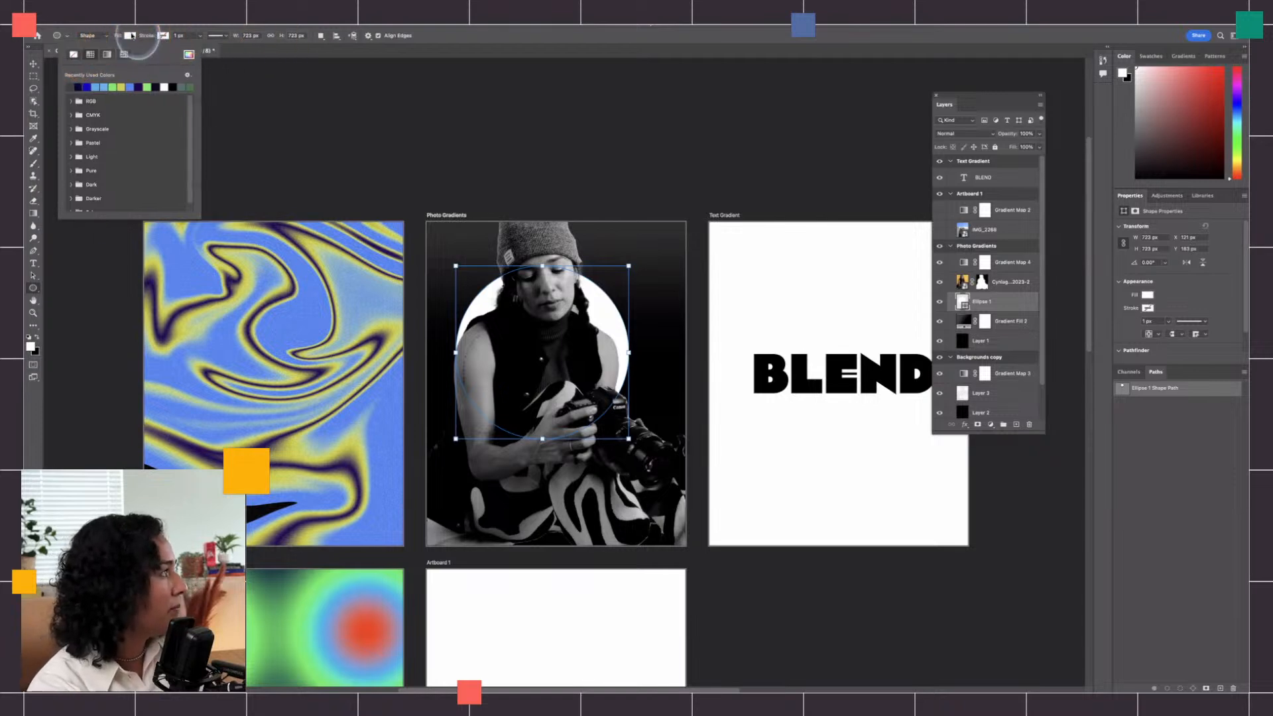
left_click(107, 56)
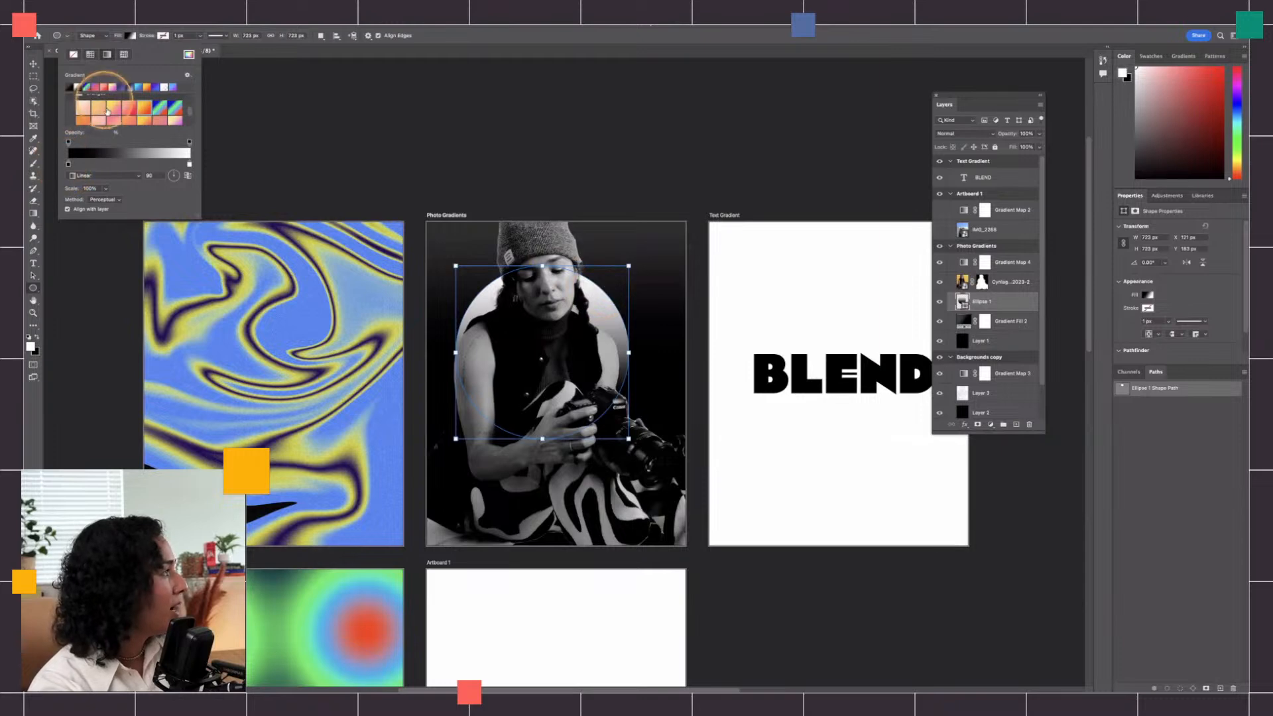
left_click(127, 108)
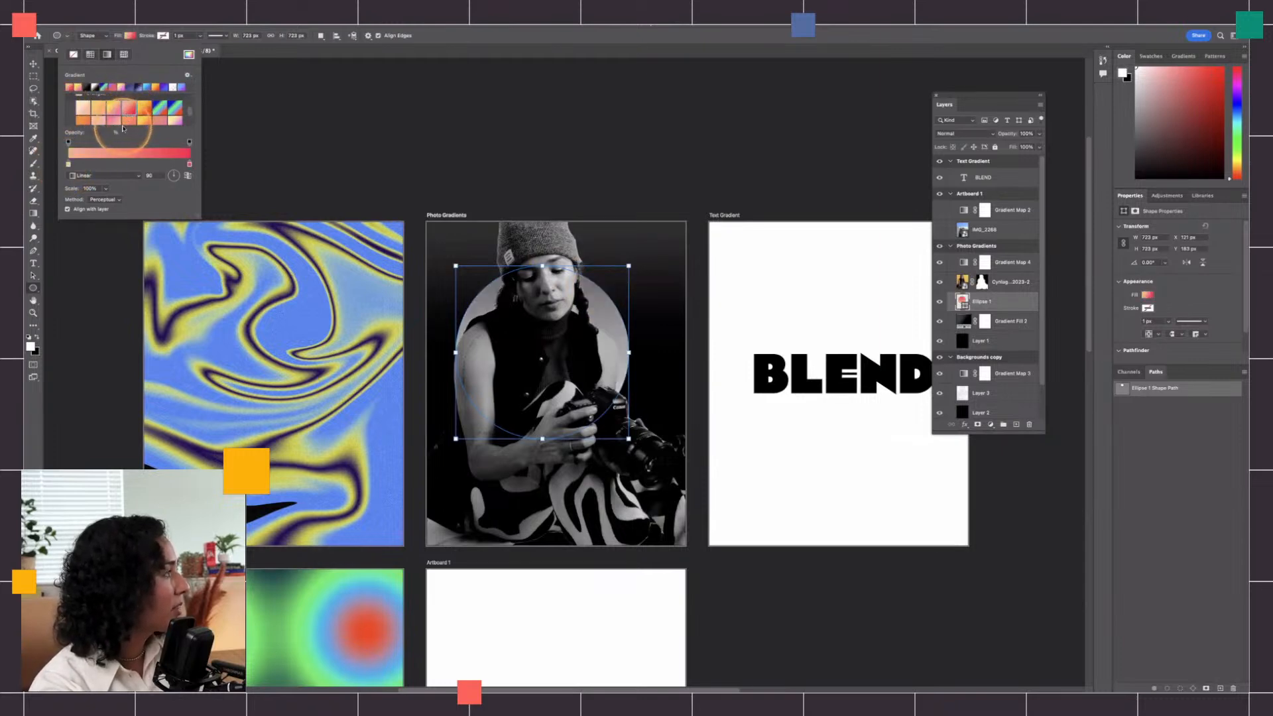
left_click(126, 123)
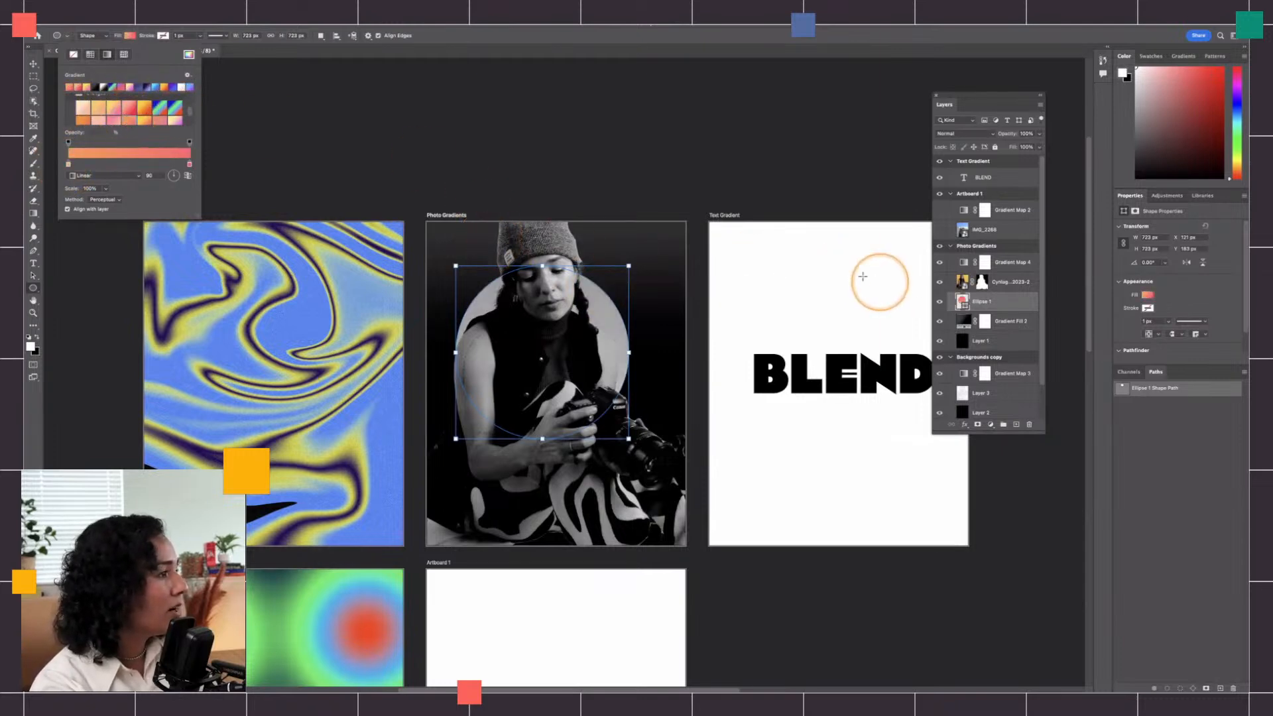
Step: Move Ellipse 1 above Gradient Map 4 and convert the gradient map and masked portrait into one smart object
left_click_drag(1002, 299, 1000, 257)
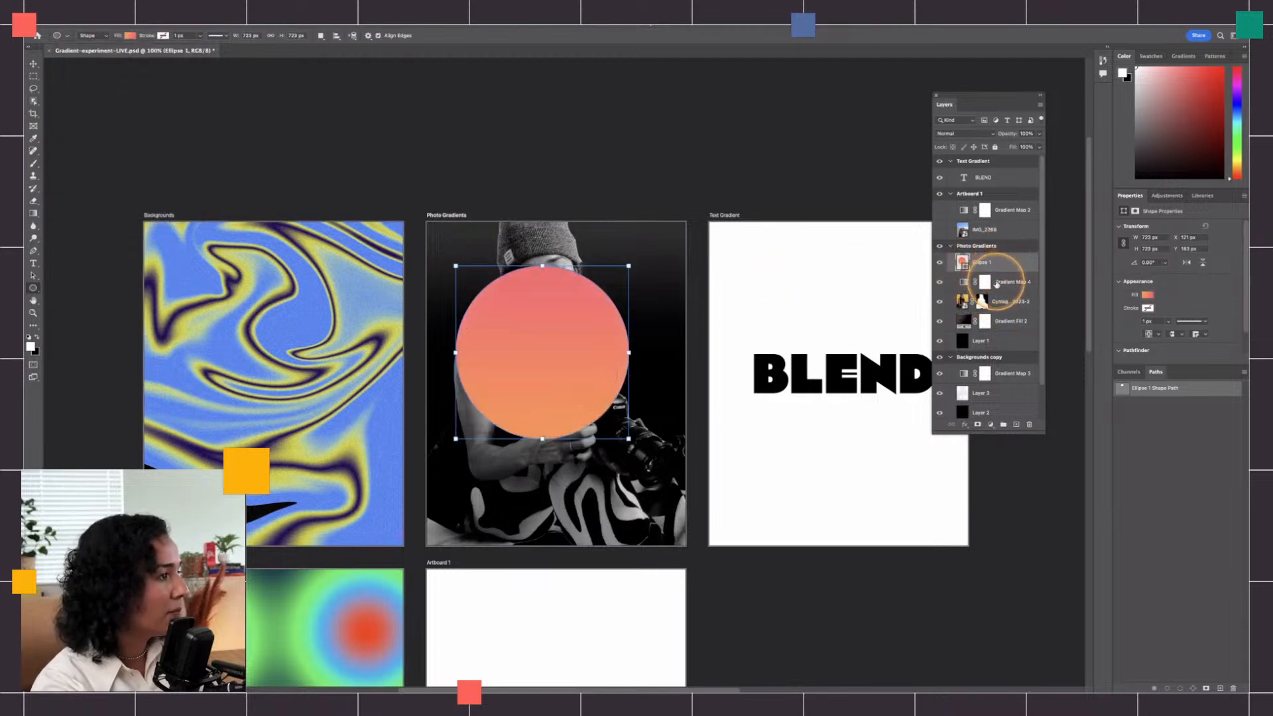
left_click(1000, 281)
left_click(1003, 301, "shift")
right_click(1001, 294)
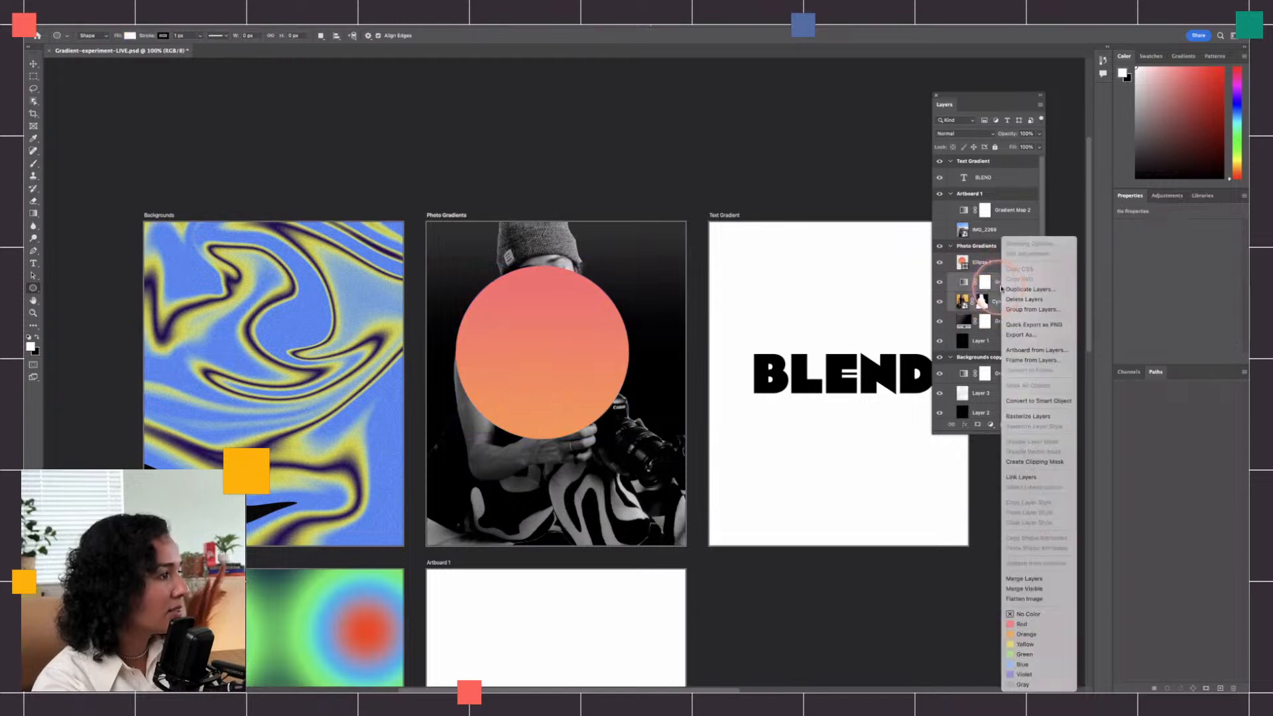
left_click(1032, 401)
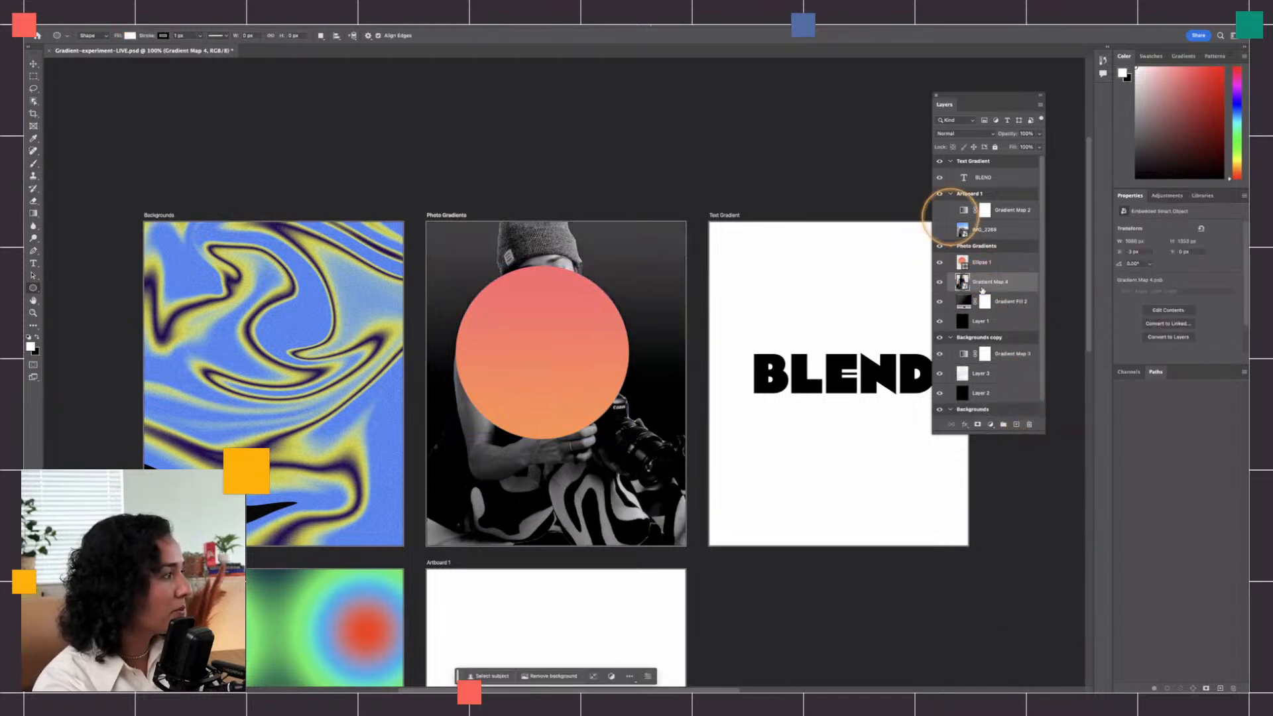
Step: Place Ellipse 1 beneath the portrait's smart object, and try enlarging the circle before undoing the resize
left_click(983, 263)
double_click(983, 262)
left_click_drag(999, 258, 1003, 290)
left_click_drag(628, 265, 657, 245)
key("super+z")
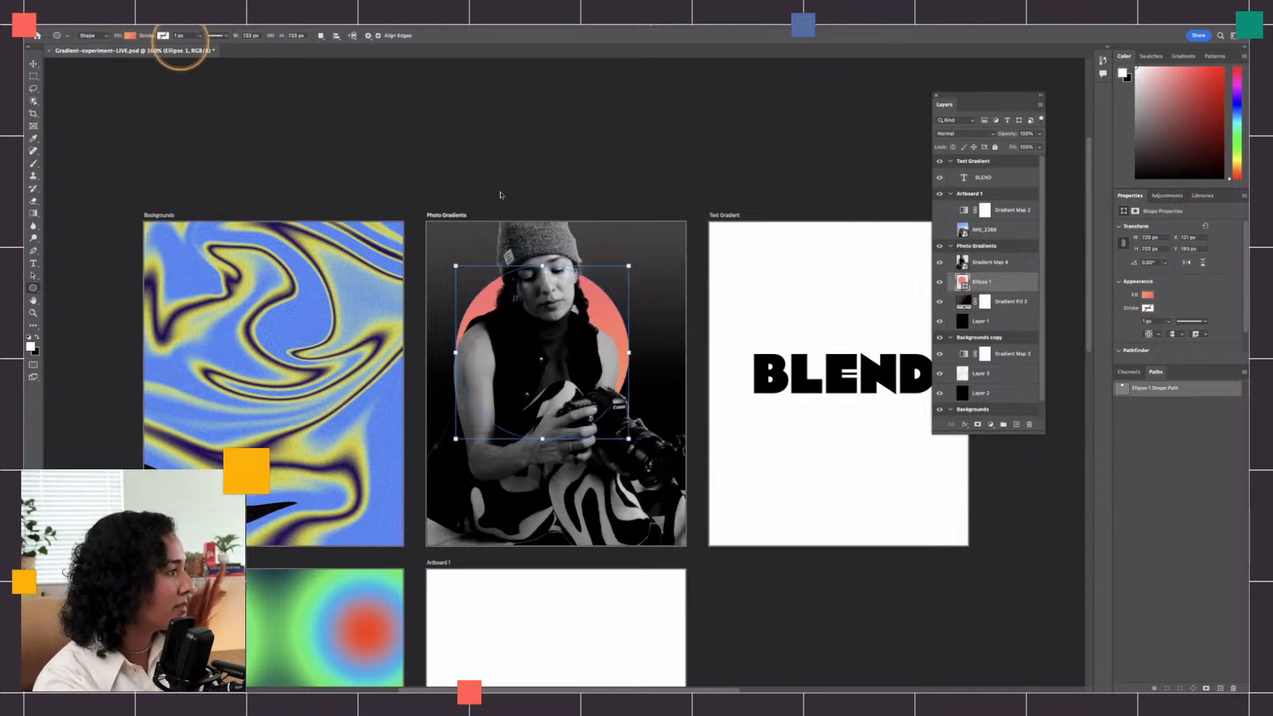
Step: Set the gradient style of the Ellipse 1 fill to Radial
left_click(129, 35)
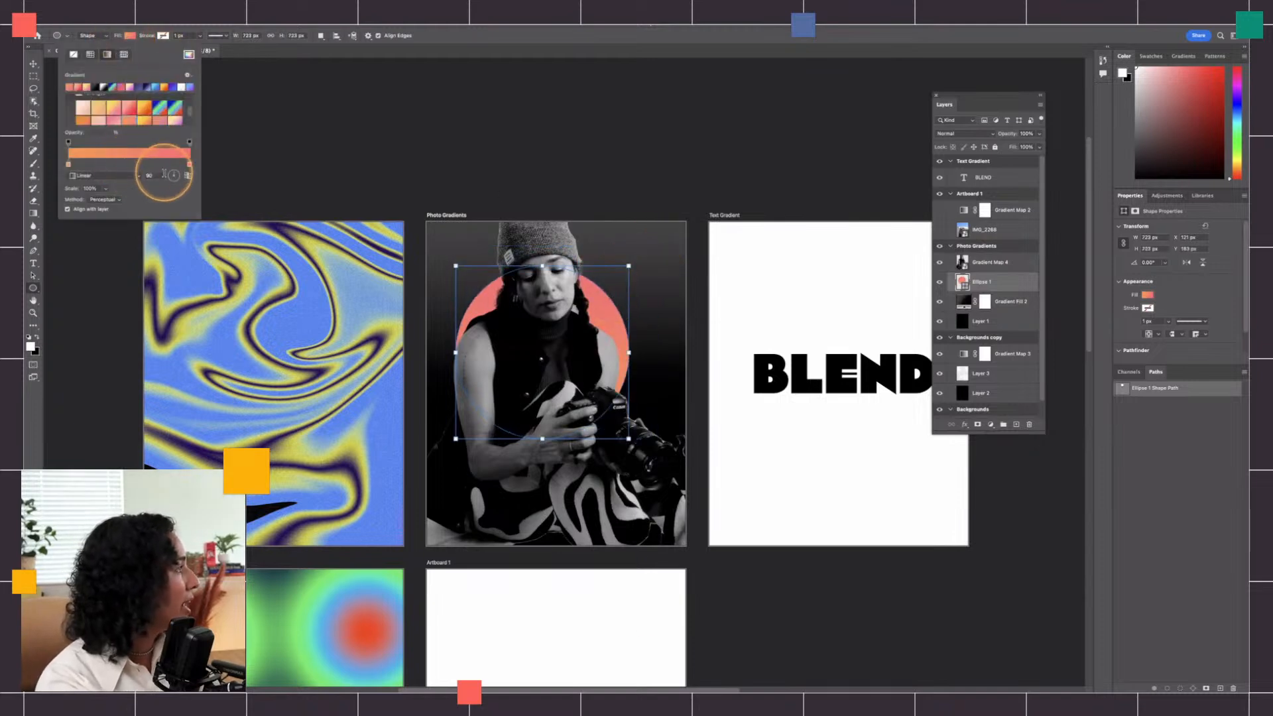
left_click(84, 178)
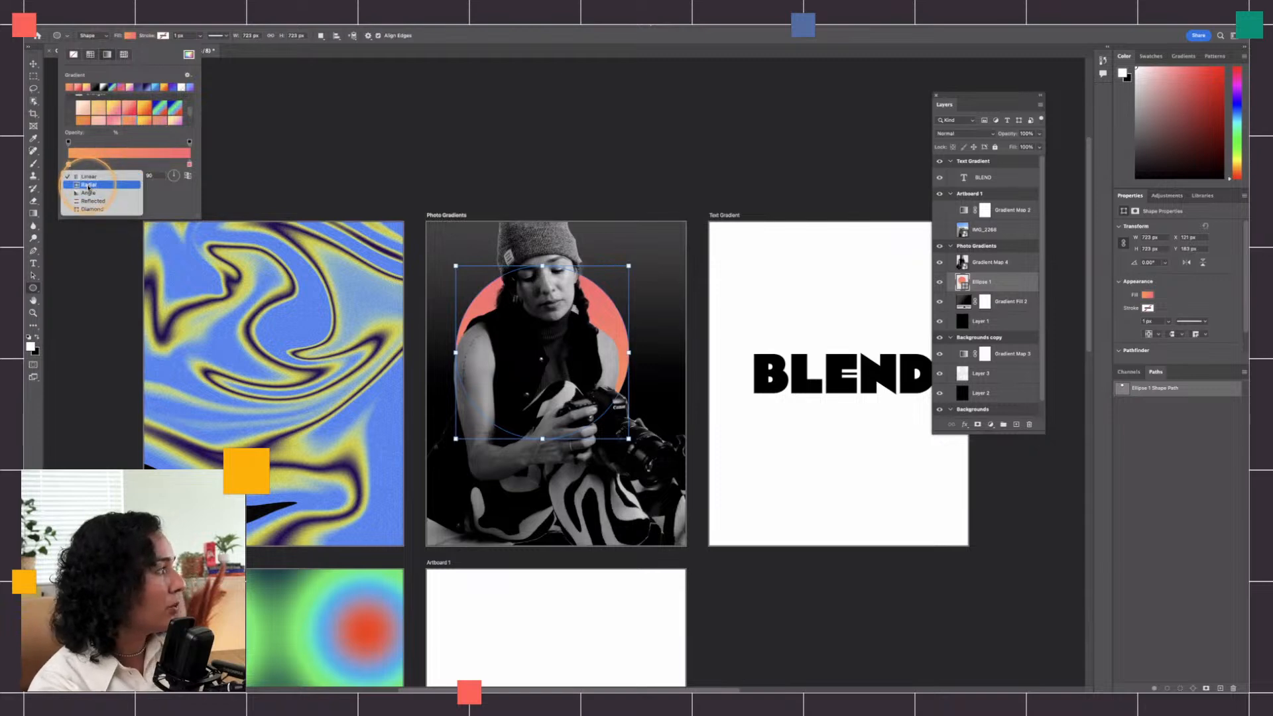
left_click(88, 185)
Step: Enlarge the circle to about 923 px and shift it up and right, partly past the Photo Gradients artboard's edge
left_click_drag(629, 266, 677, 218)
left_click_drag(615, 296, 663, 294)
key("ctrl+z")
key("v")
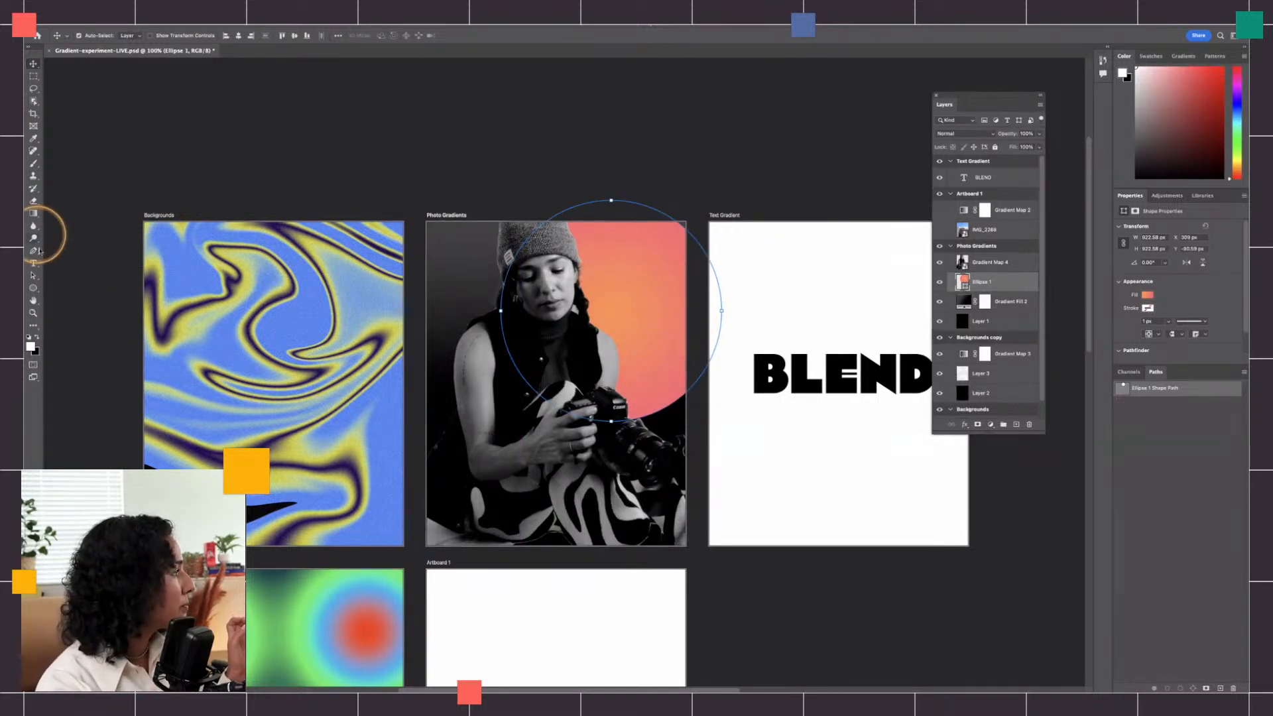
Step: Change the outer color stop of Ellipse 1's radial gradient fill to a pale yellow
left_click(34, 288)
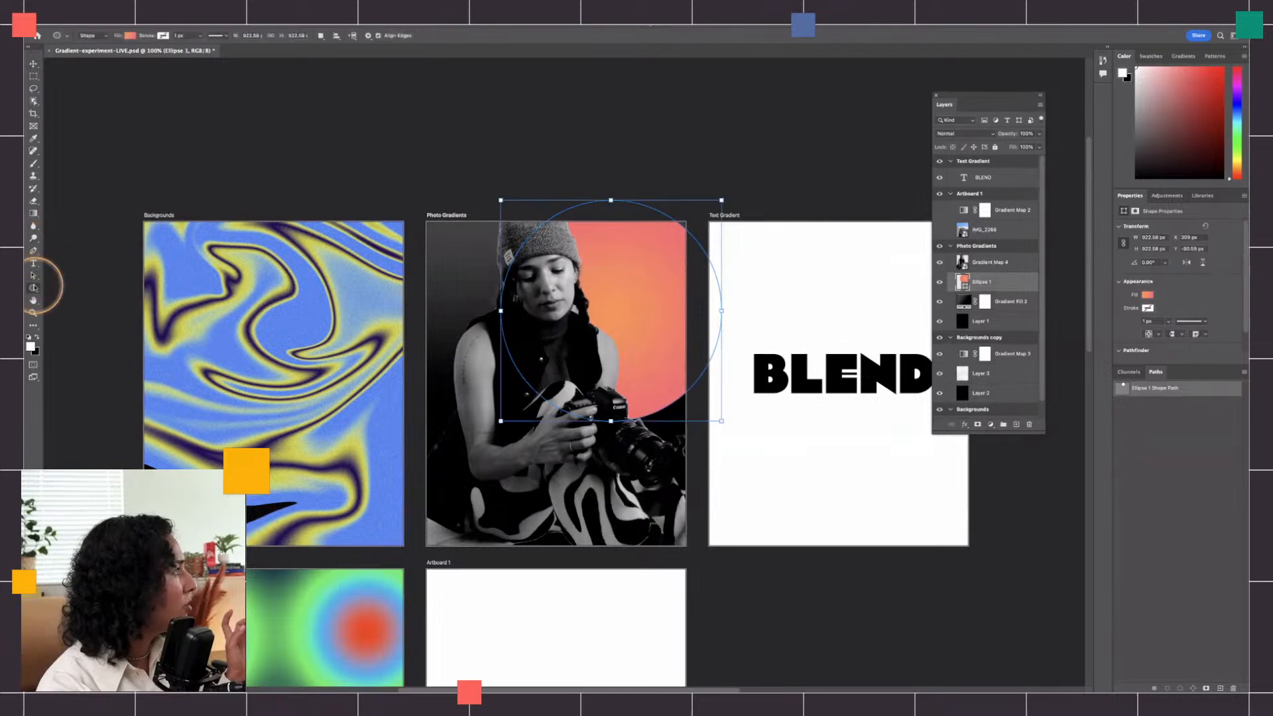
left_click(128, 38)
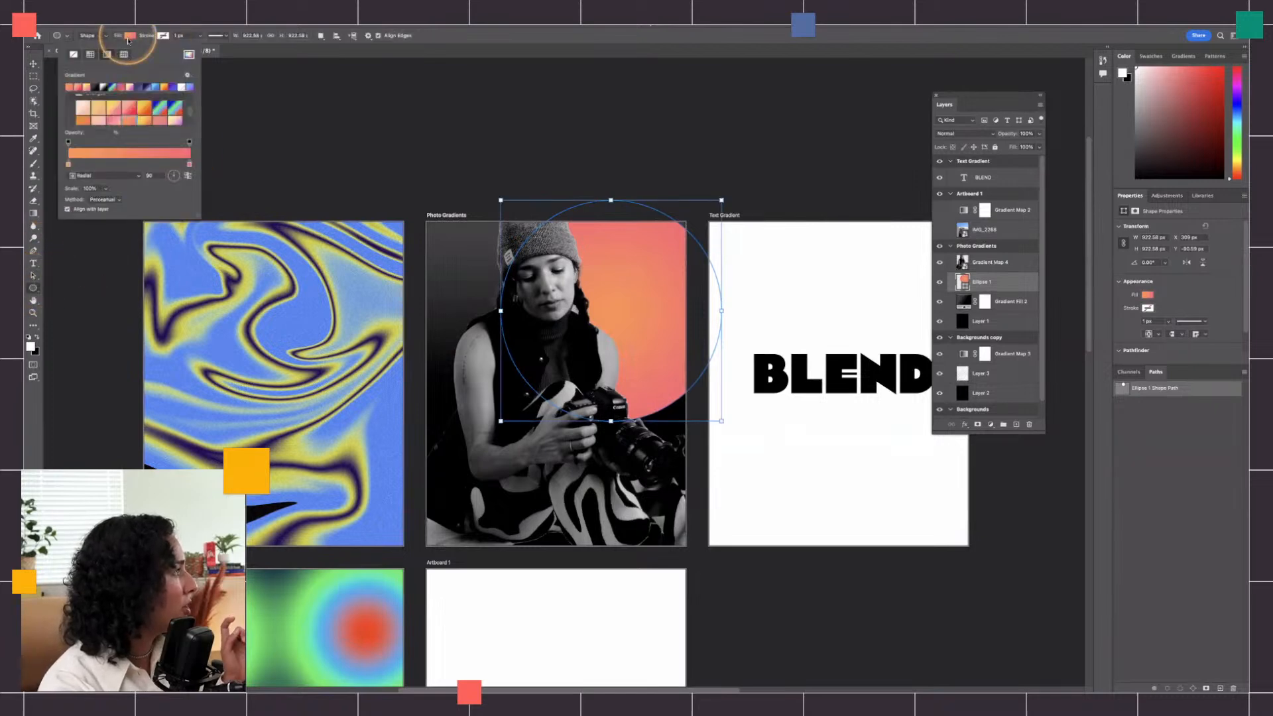
left_click(189, 165)
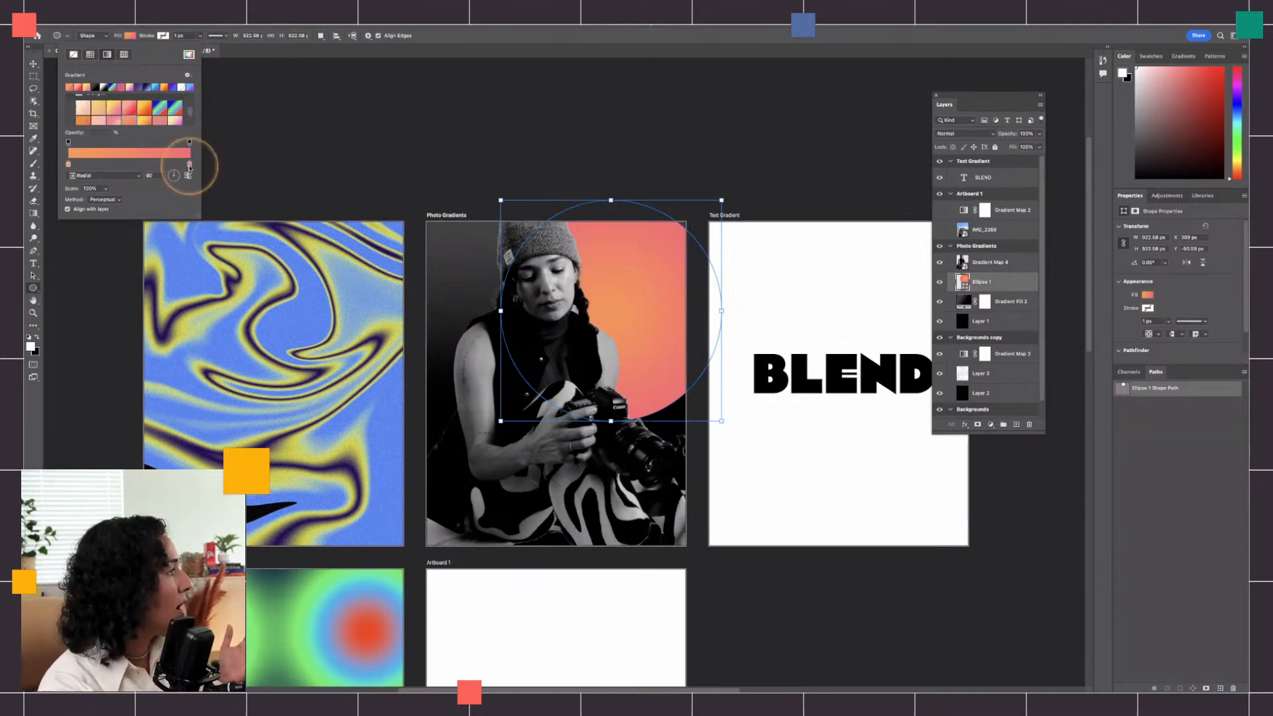
double_click(189, 167)
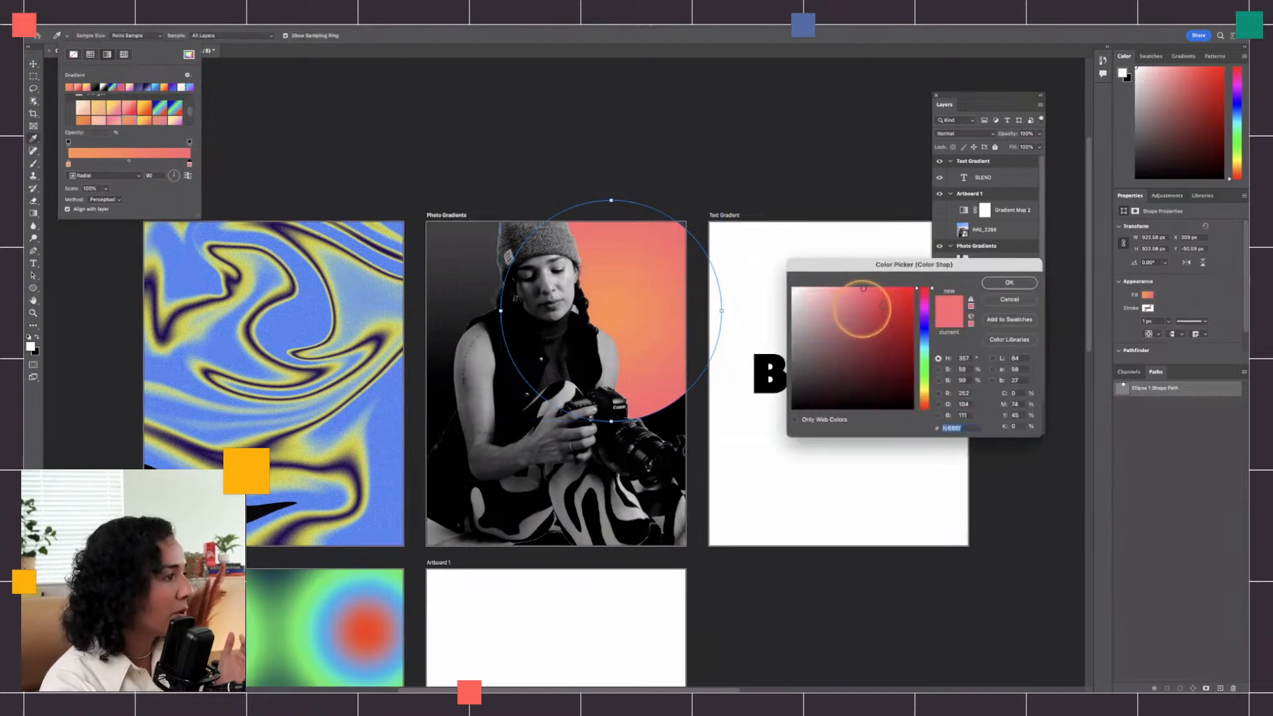
left_click_drag(624, 297, 850, 290)
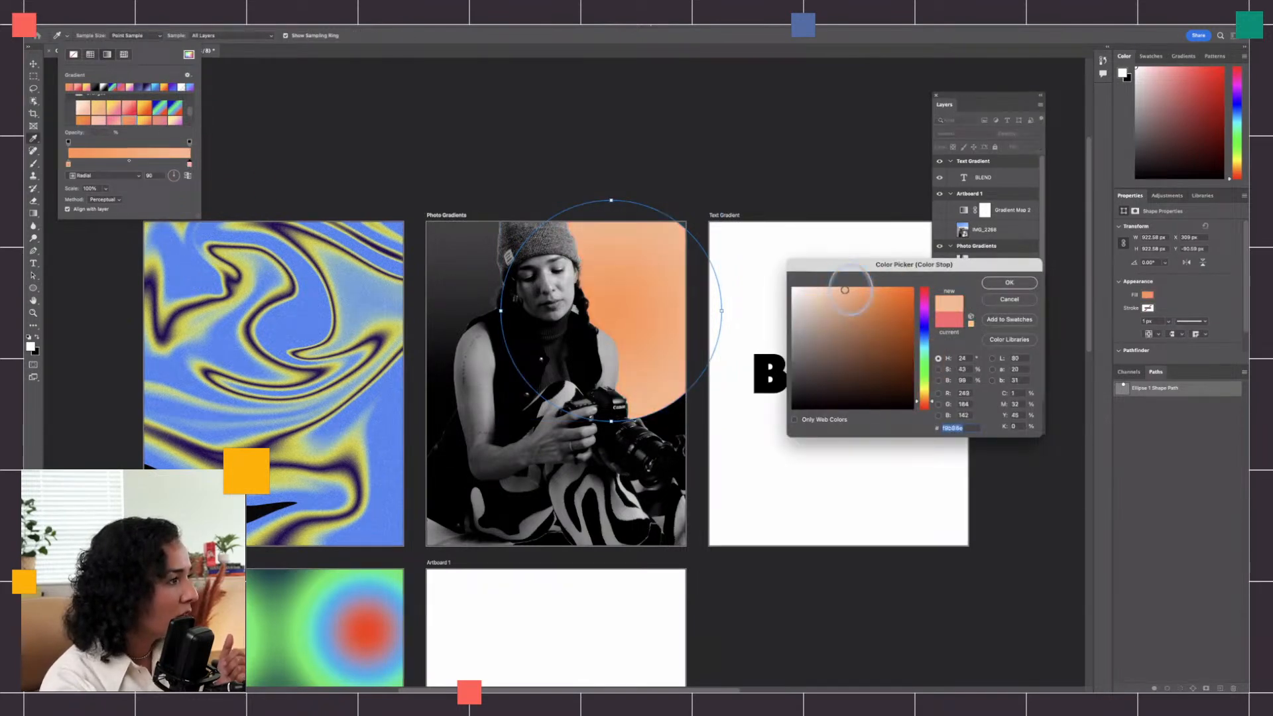
left_click(926, 392)
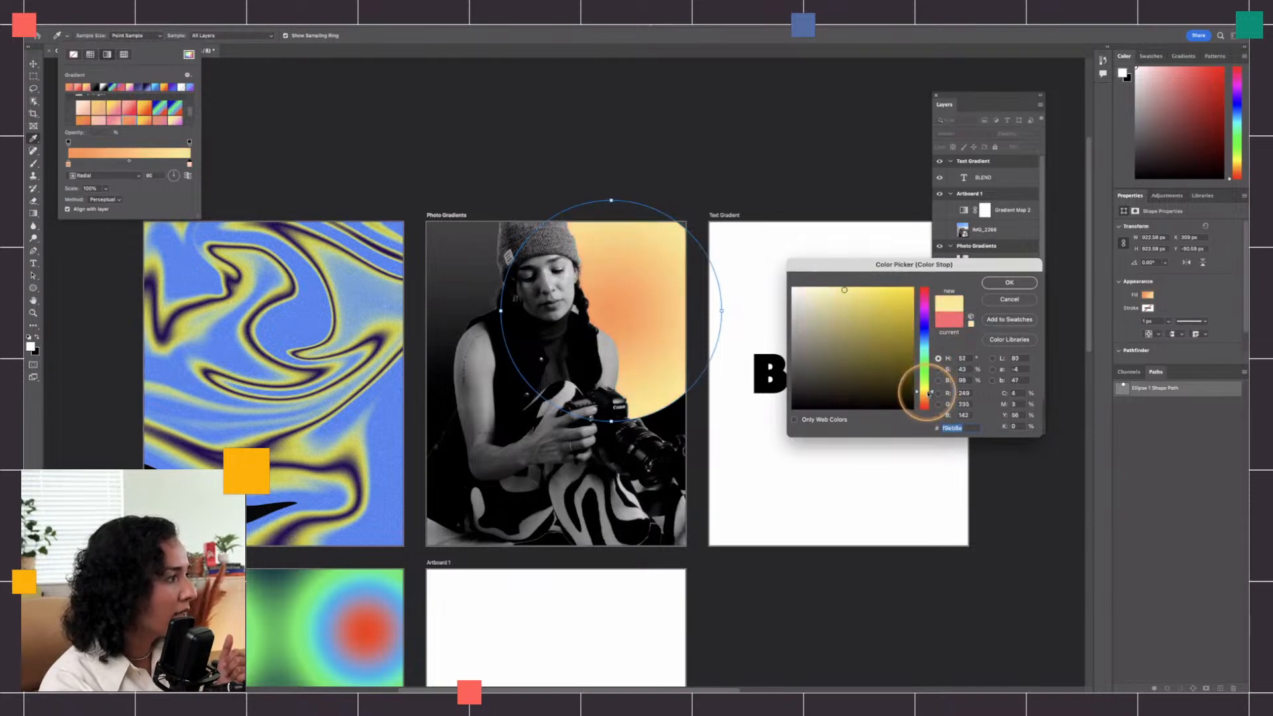
left_click(1009, 283)
Step: Add a pink stop at the start of Ellipse 1's gradient and move the orange stop to just past the middle
left_click(69, 163)
left_click_drag(69, 163, 100, 164)
left_click(69, 164)
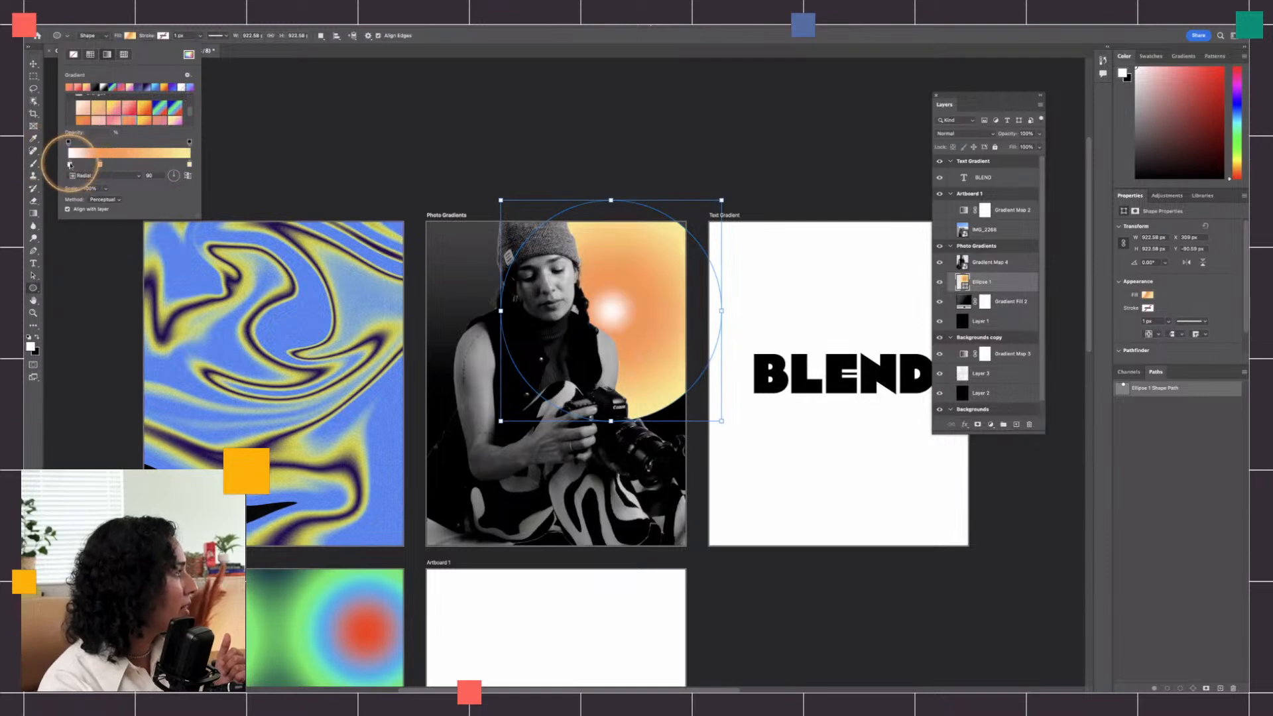
double_click(69, 164)
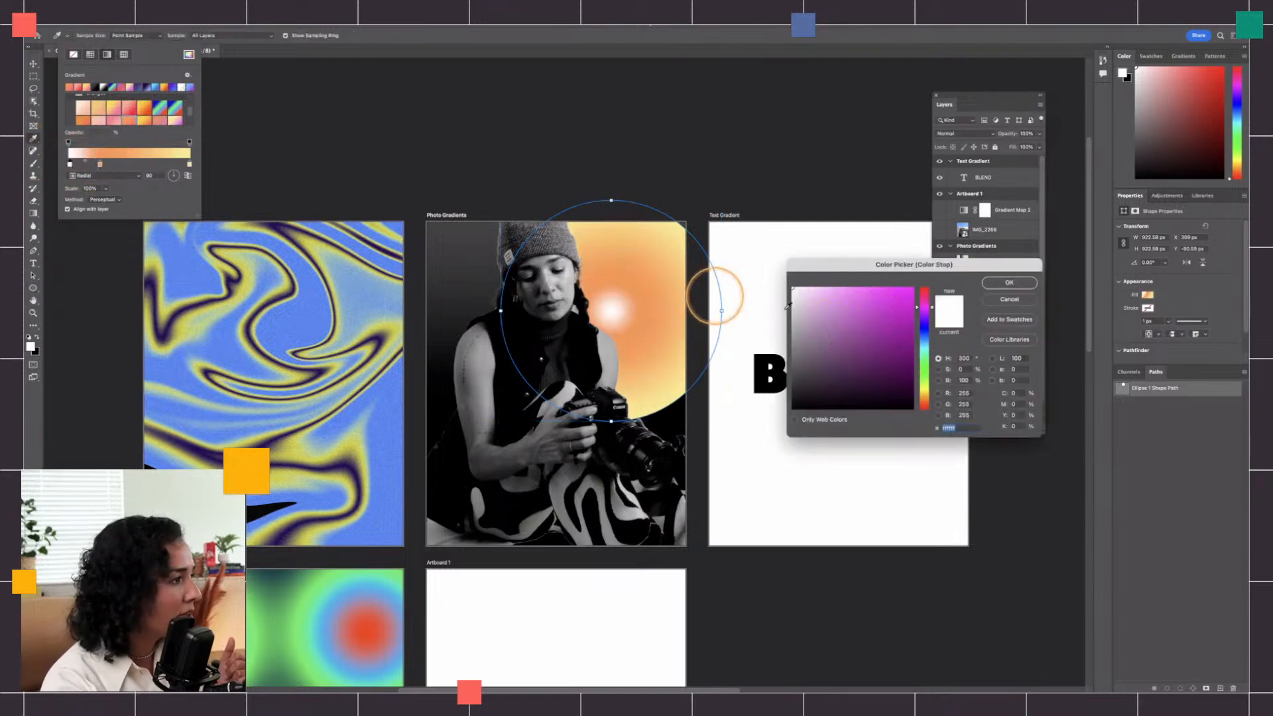
left_click_drag(659, 290, 737, 266)
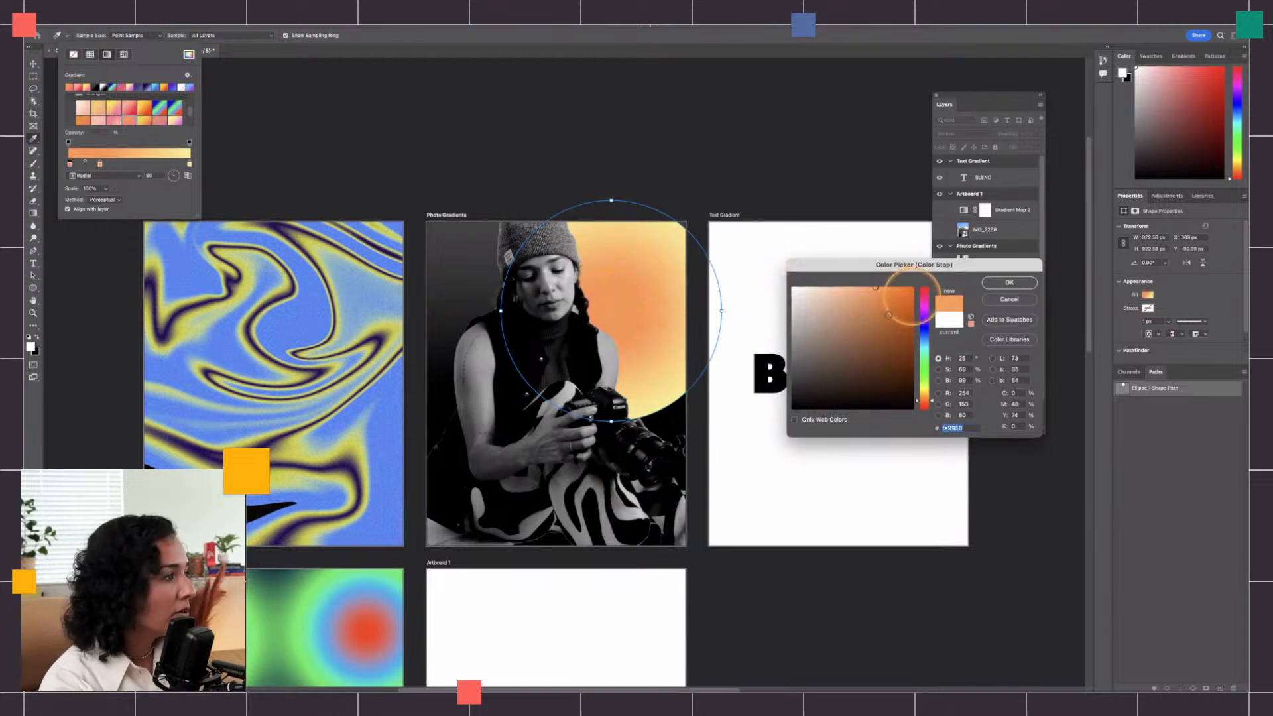
left_click_drag(884, 307, 926, 314)
mouse_move(925, 398)
left_mouse_down()
mouse_move(932, 296)
mouse_move(862, 293)
left_mouse_up()
left_click(840, 294)
left_click(993, 283)
left_click_drag(101, 166, 143, 165)
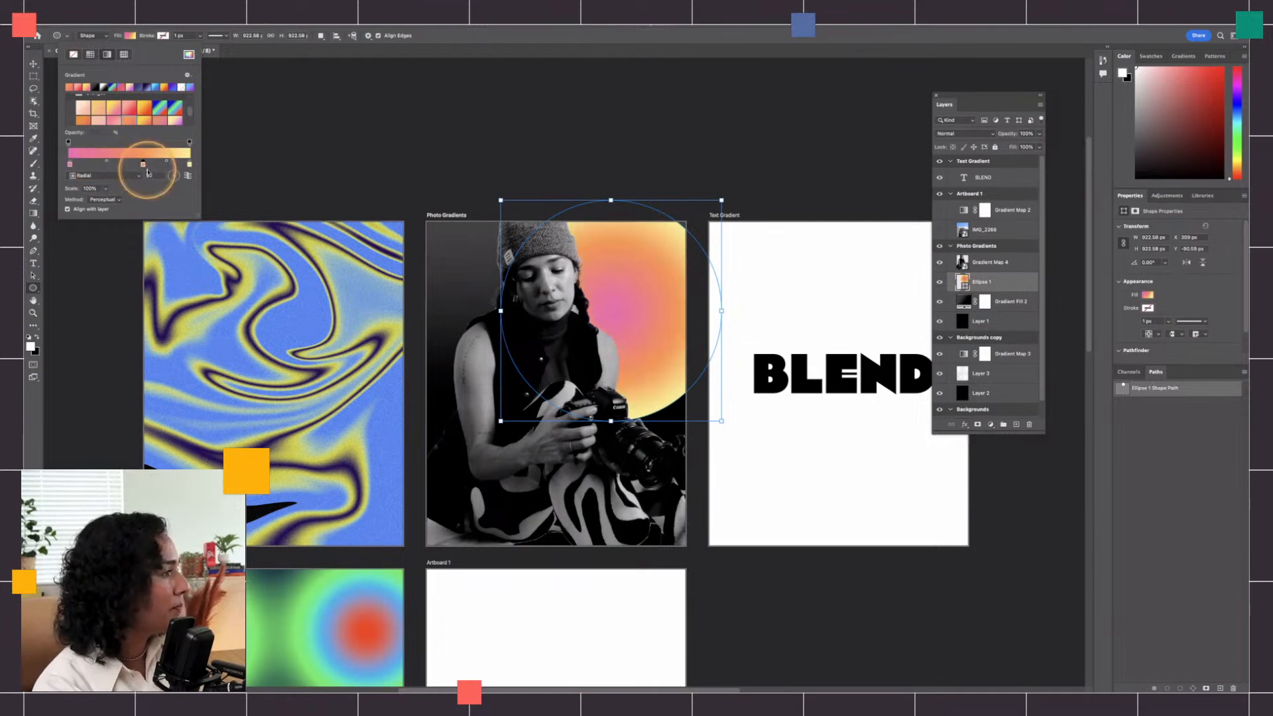
Step: Move the gradient circle down and left so it sits centered behind the portrait's head and shoulders
key("z")
left_click(647, 325)
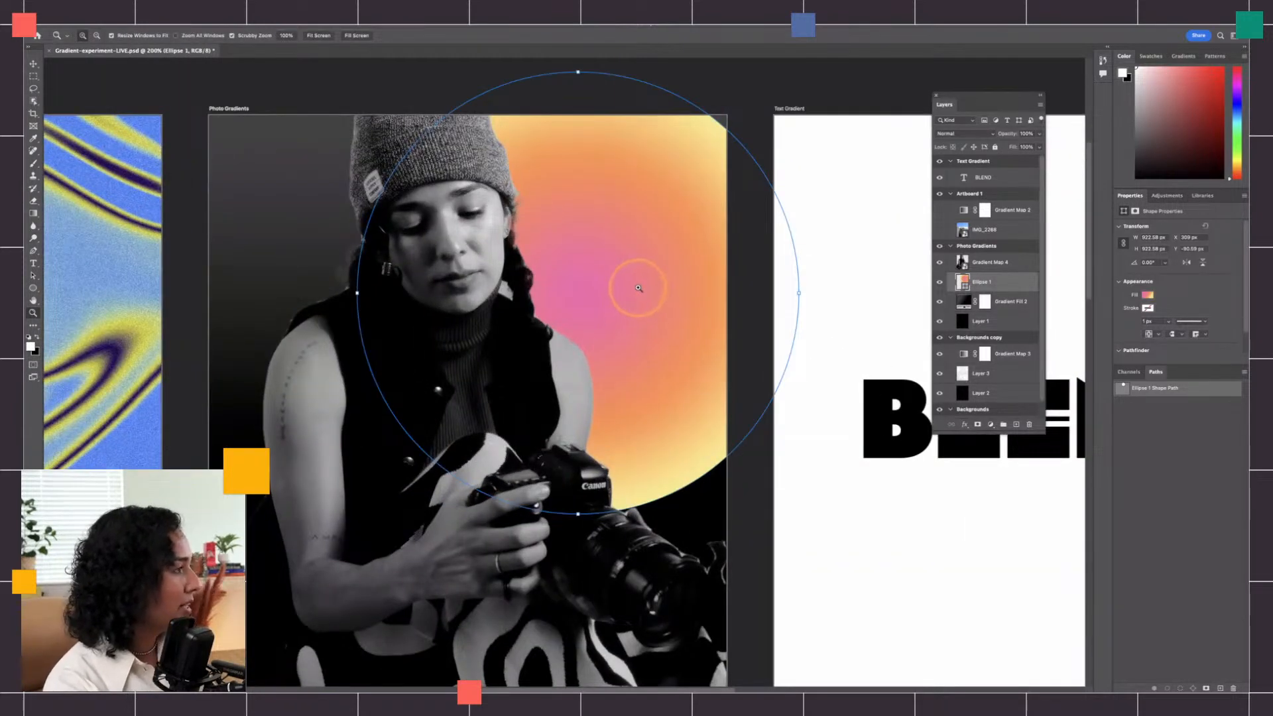
key("v")
left_click_drag(629, 272, 514, 341)
key("z")
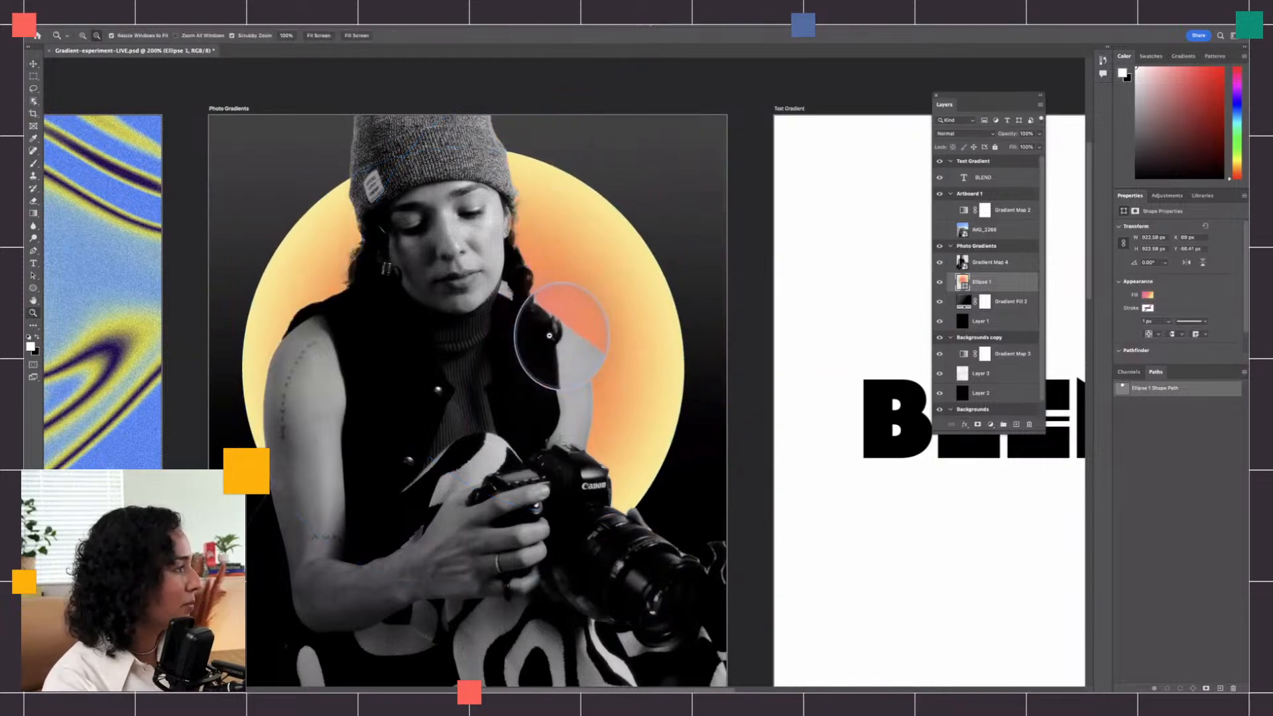
left_click(549, 335, "alt")
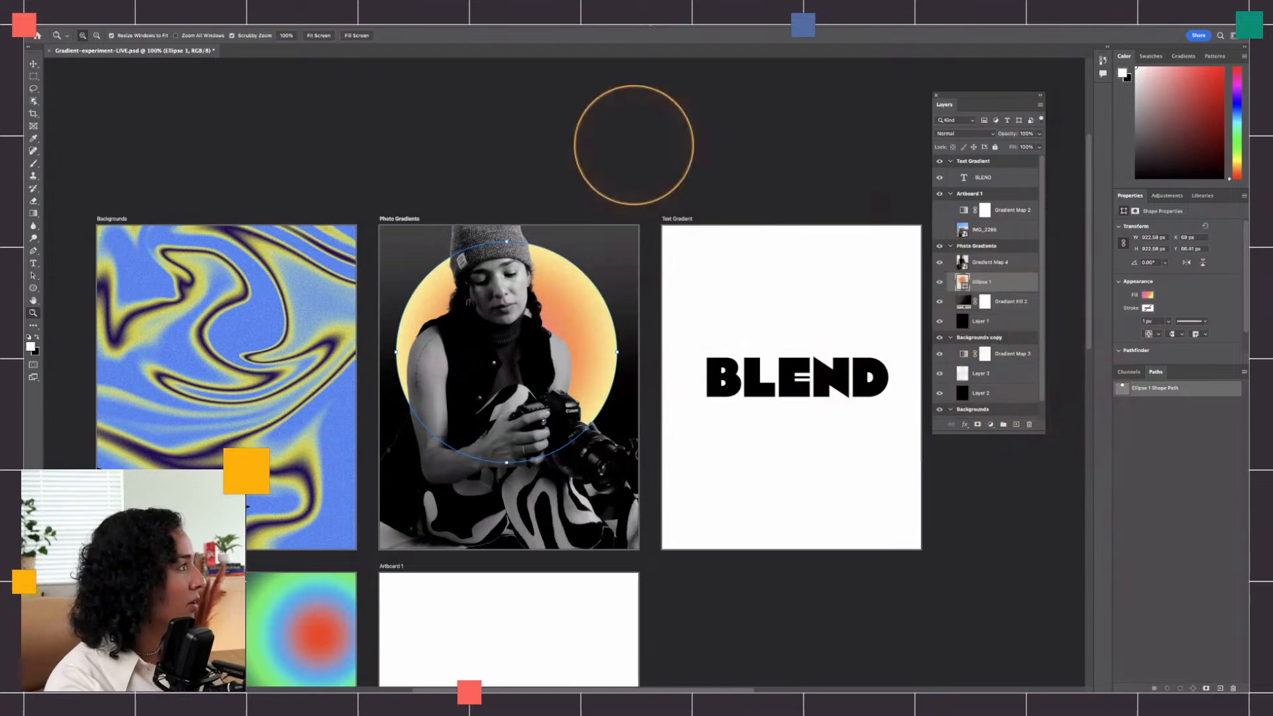
Step: Convert Ellipse 1 to a smart object and apply a Gaussian Blur that softens the circle's edge
key("v")
left_click(247, 11)
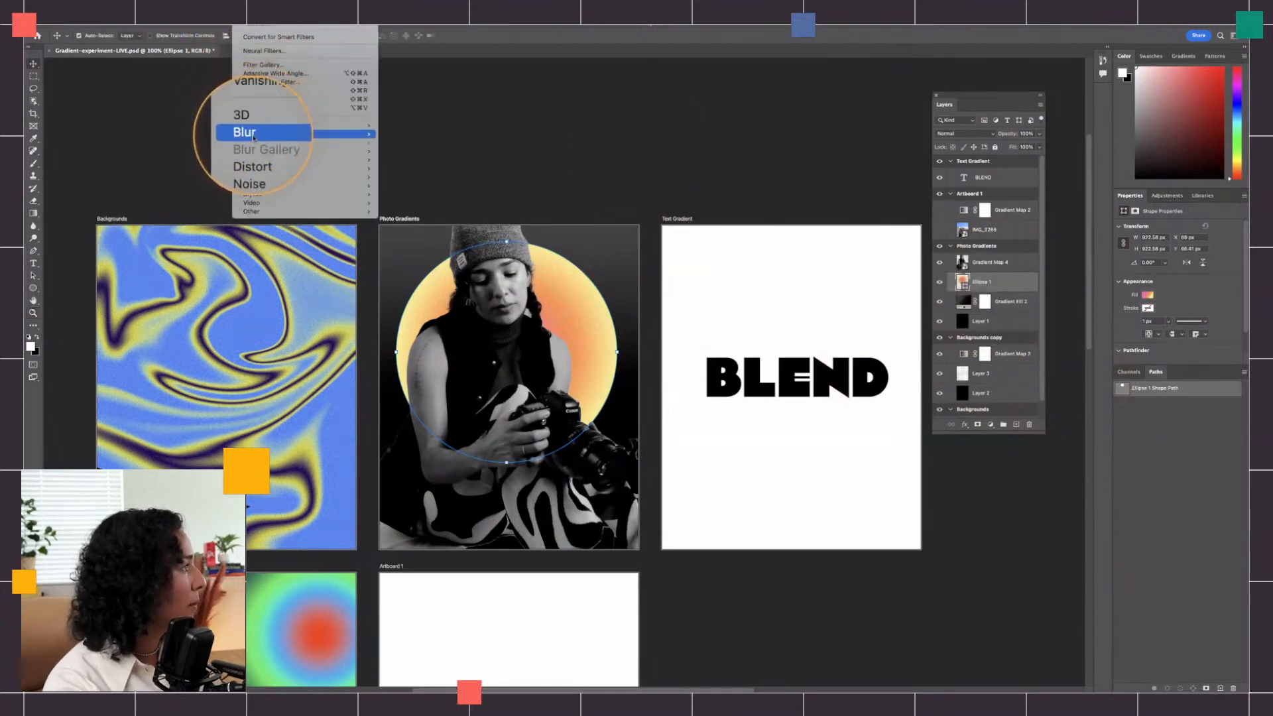
mouse_move(279, 133)
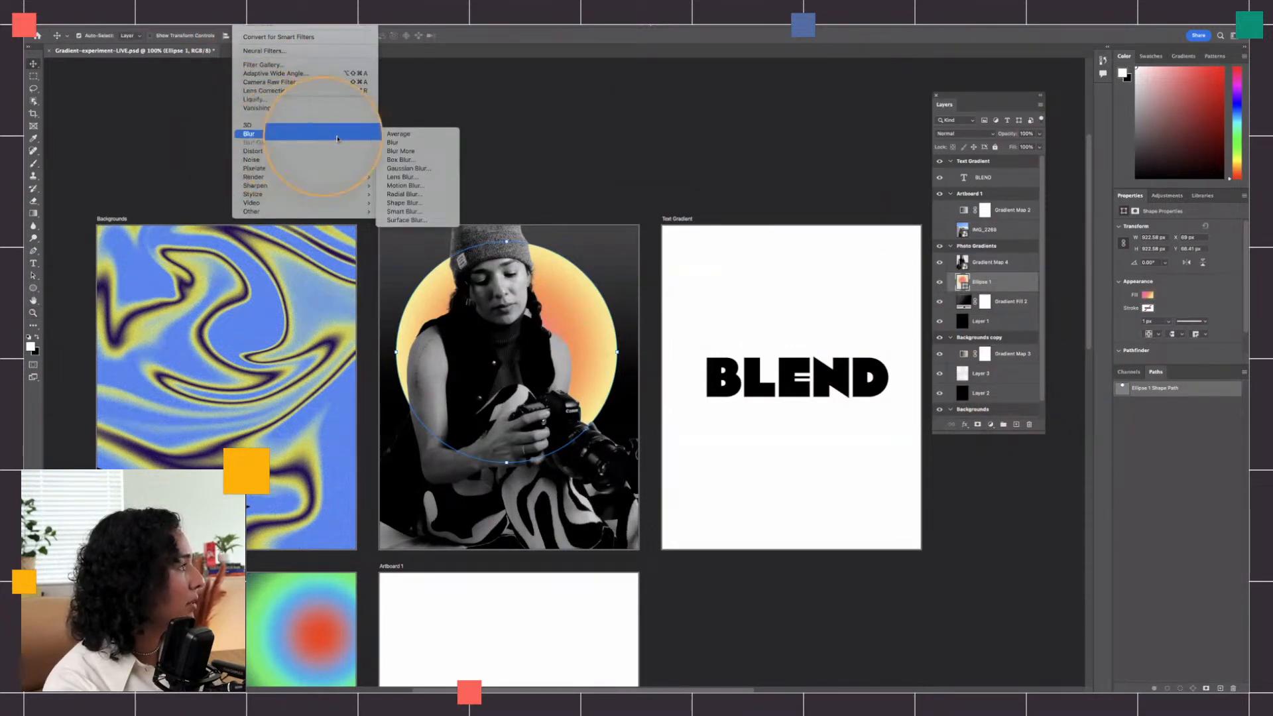
left_click(396, 170)
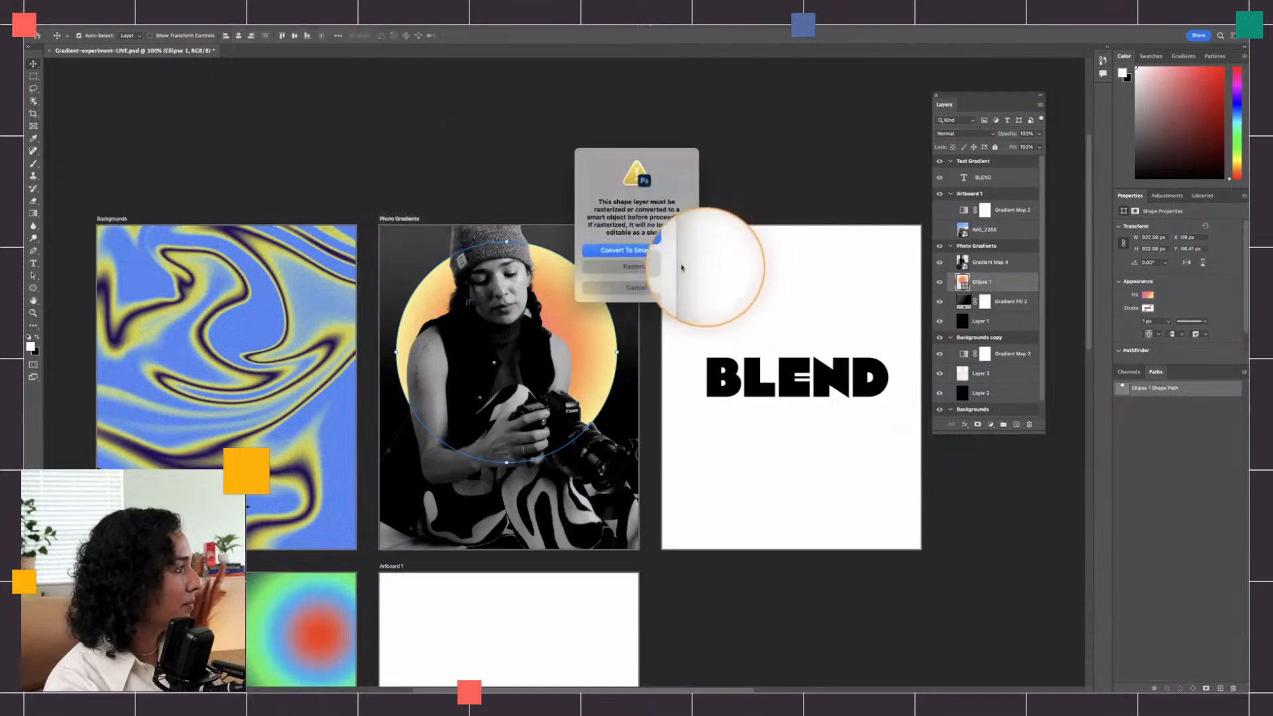
left_click(638, 253)
left_click_drag(639, 332, 611, 335)
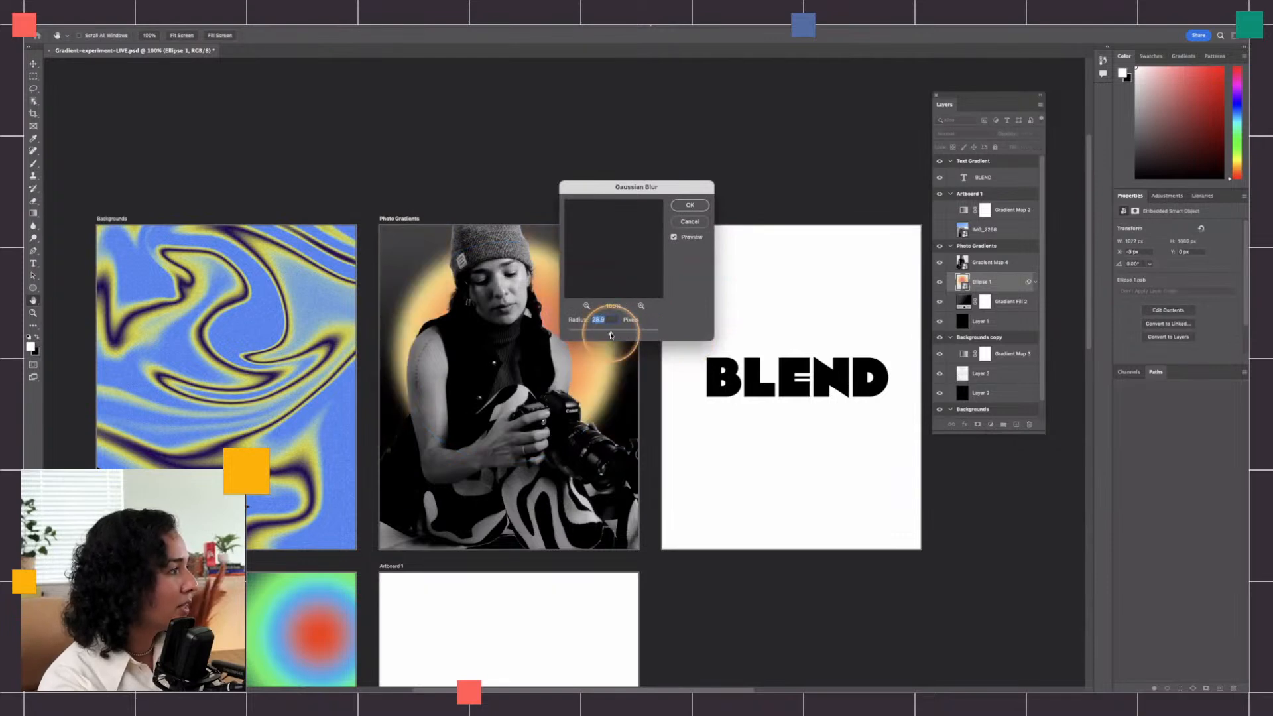
left_click_drag(647, 191, 838, 87)
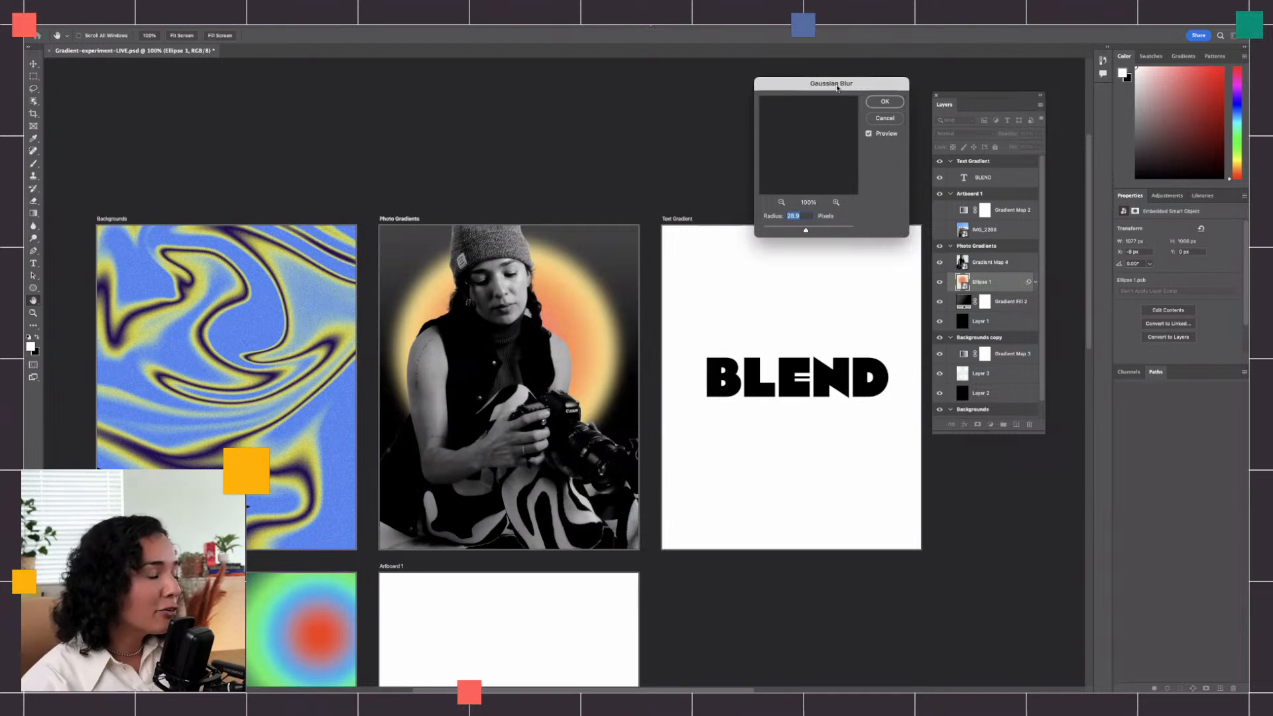
left_click(883, 103)
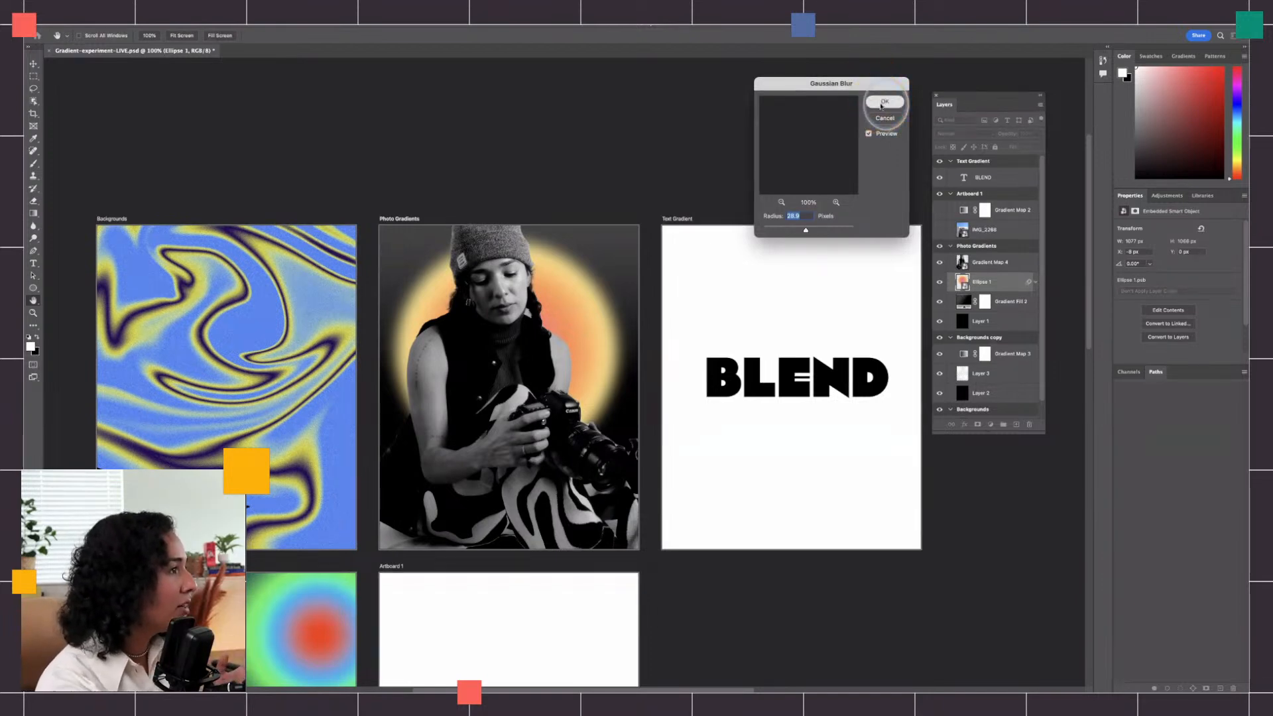
Step: Duplicate the blurred Ellipse 1 and scale the copy to about 71% around its center
left_click(991, 287)
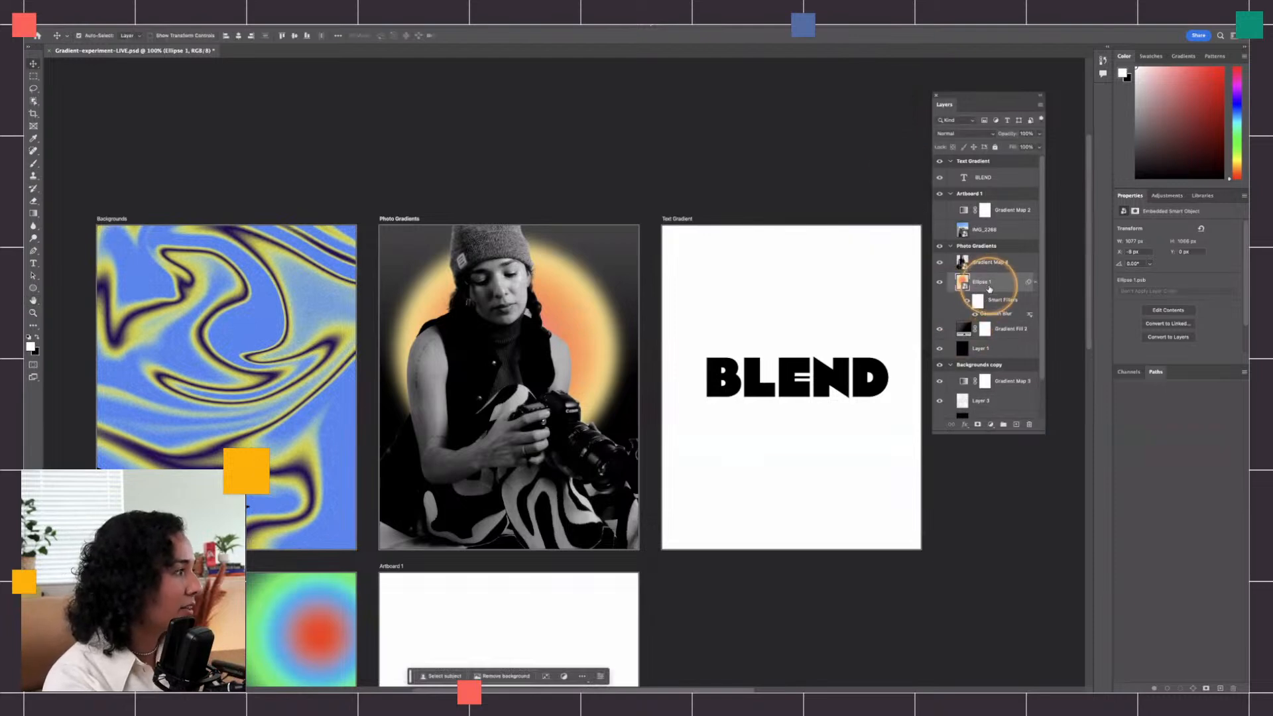
left_click_drag(989, 287, 989, 273)
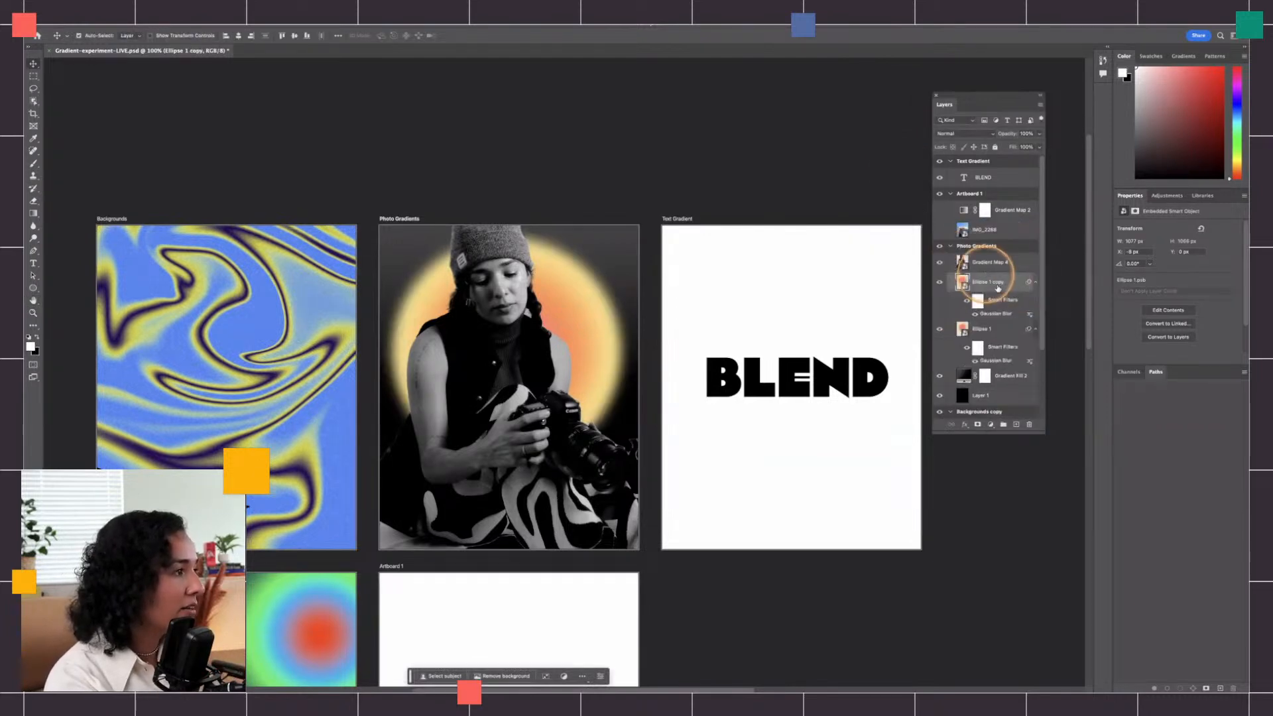
left_click(695, 296)
key("ctrl+t")
left_click(641, 256)
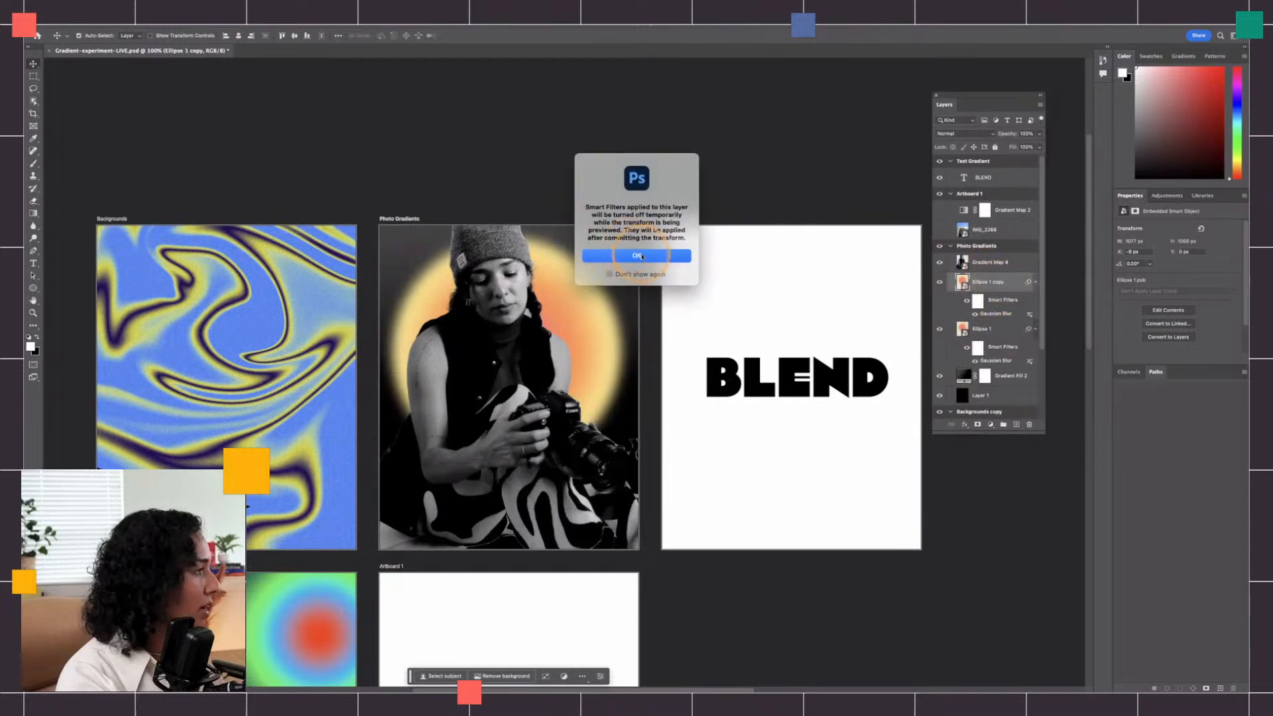
left_click_drag(614, 241, 597, 256)
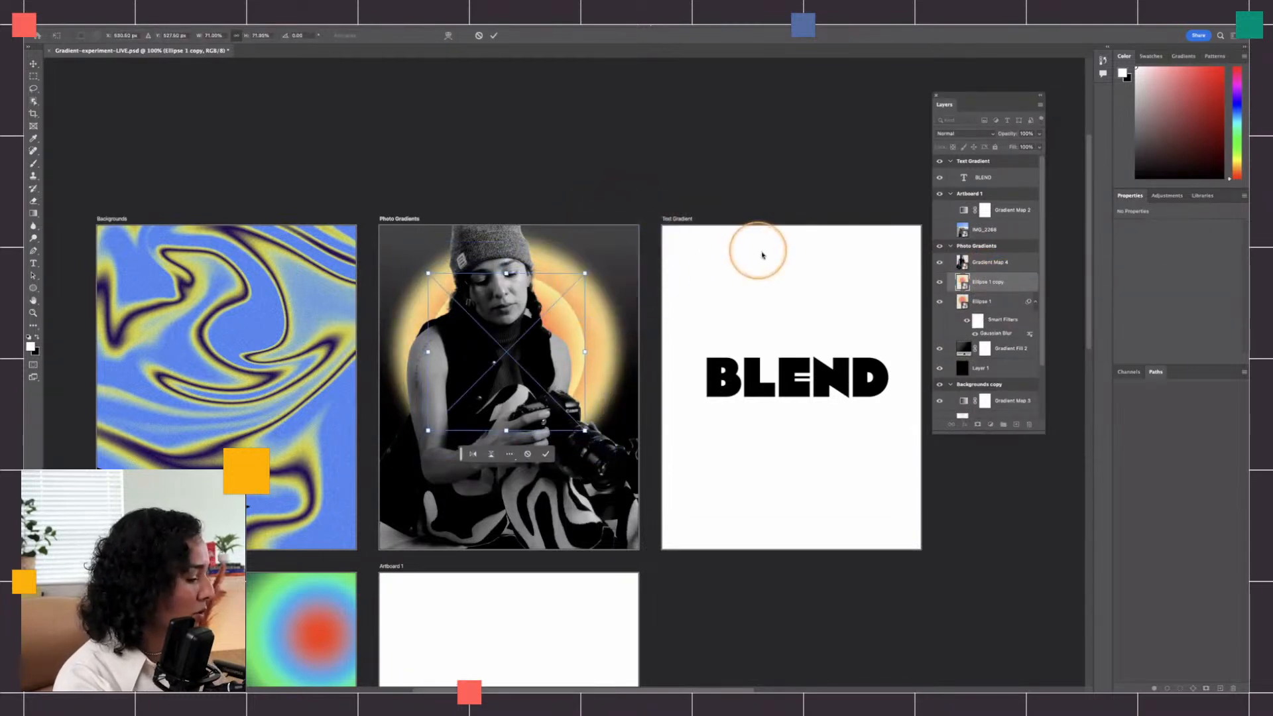
left_click(896, 283)
Step: Apply a second, stronger Gaussian Blur to the larger Ellipse 1 so it glows behind the portrait
left_click(984, 329)
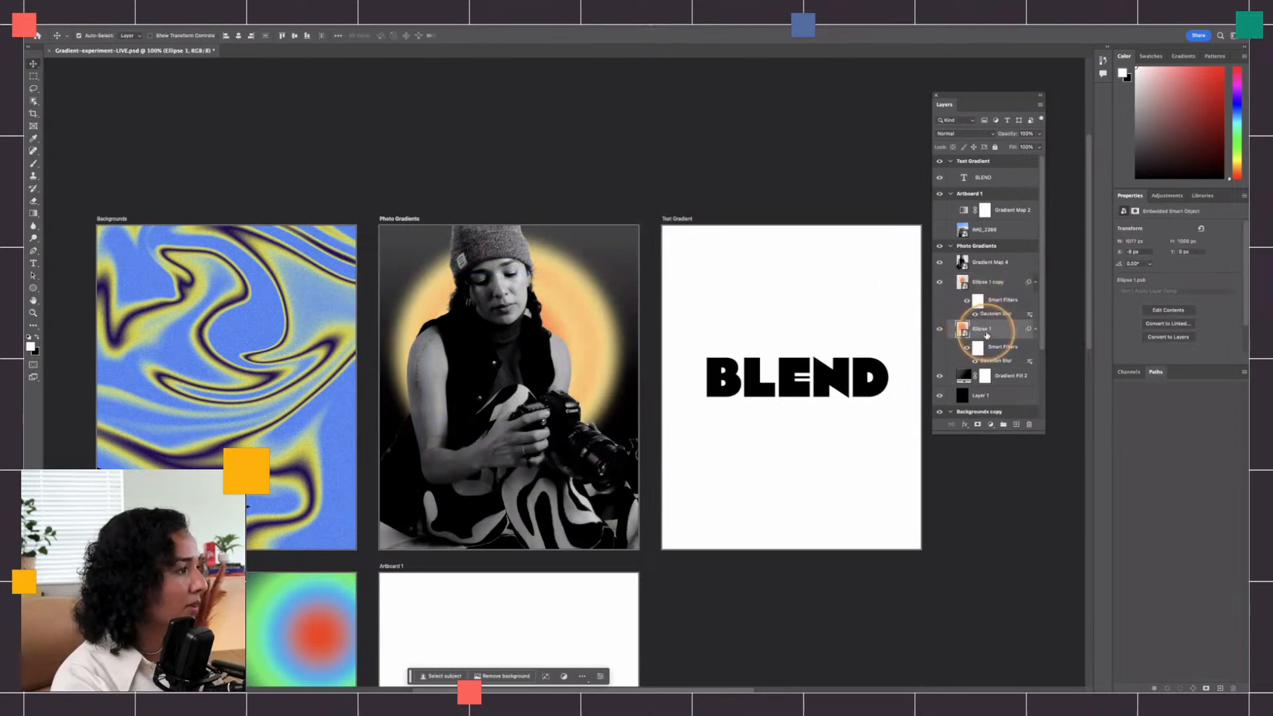
left_click(246, 19)
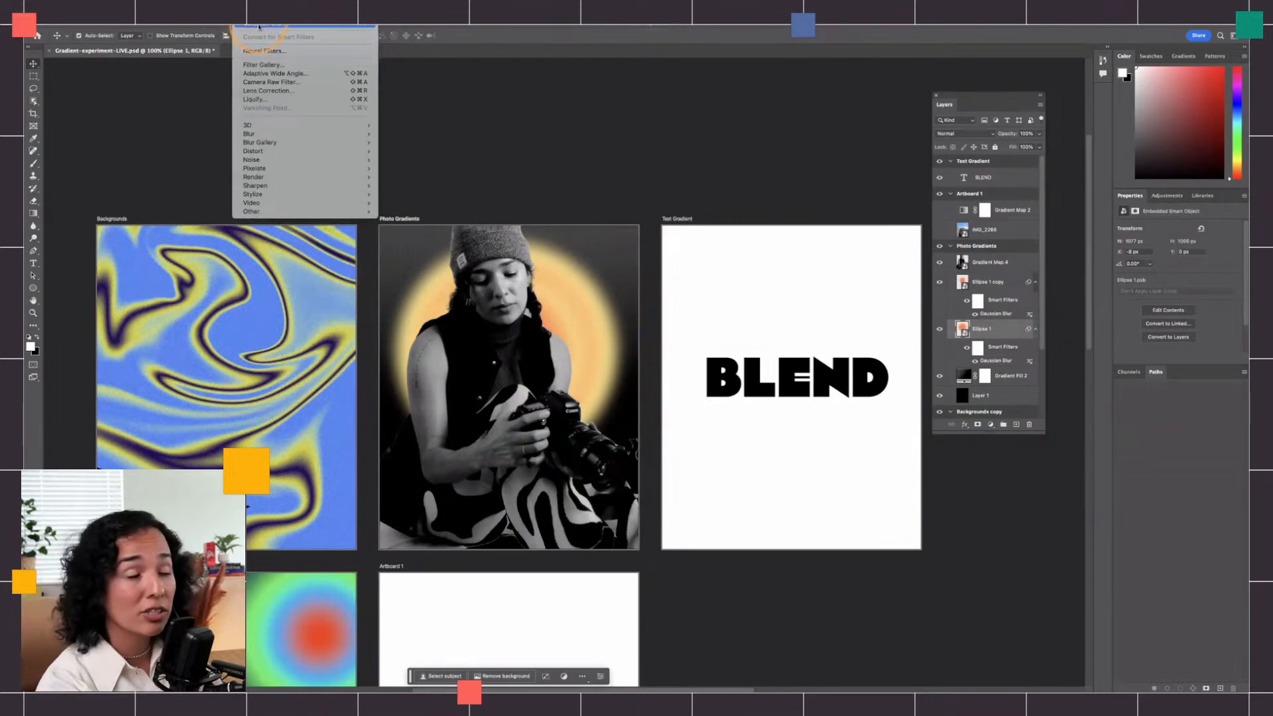
left_click(259, 27)
left_click_drag(816, 230, 823, 229)
left_click(878, 105)
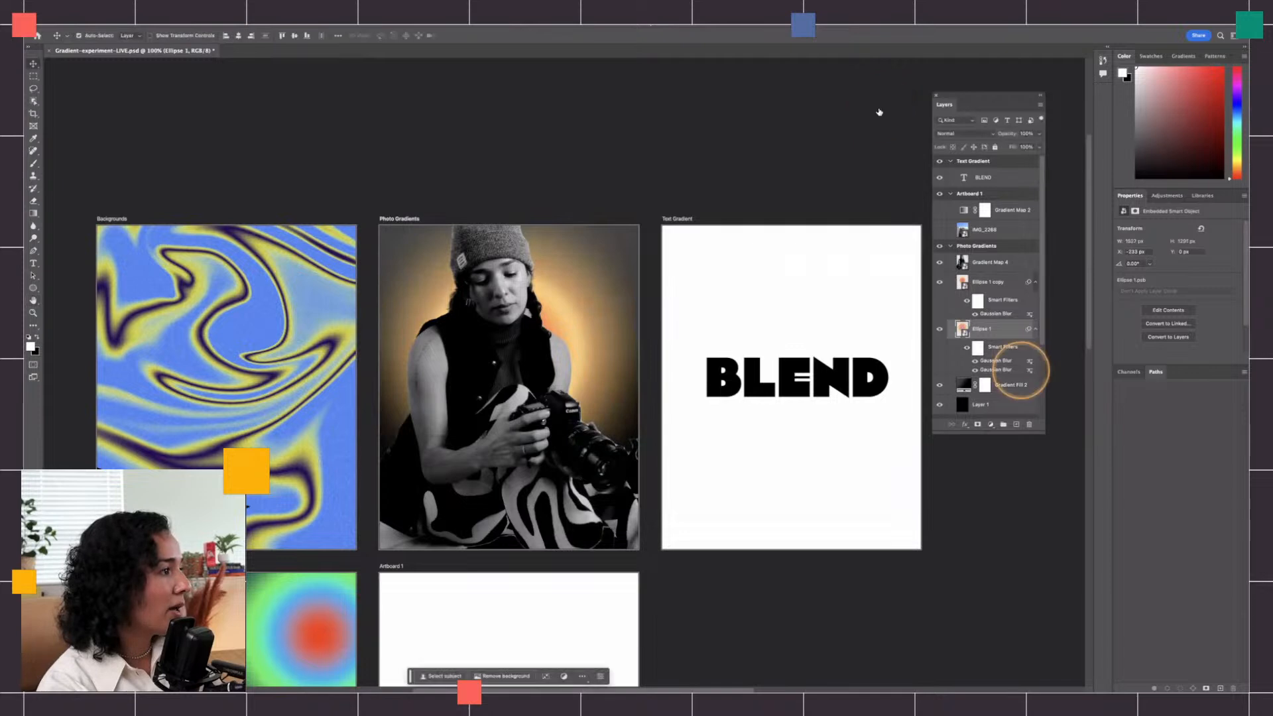
left_click(984, 282)
left_click(961, 135)
left_click(960, 133)
Step: Set the blend mode of both Ellipse 1 and Ellipse 1 copy to Hard Light and inspect the glow up close
left_click(988, 330)
left_click(961, 133)
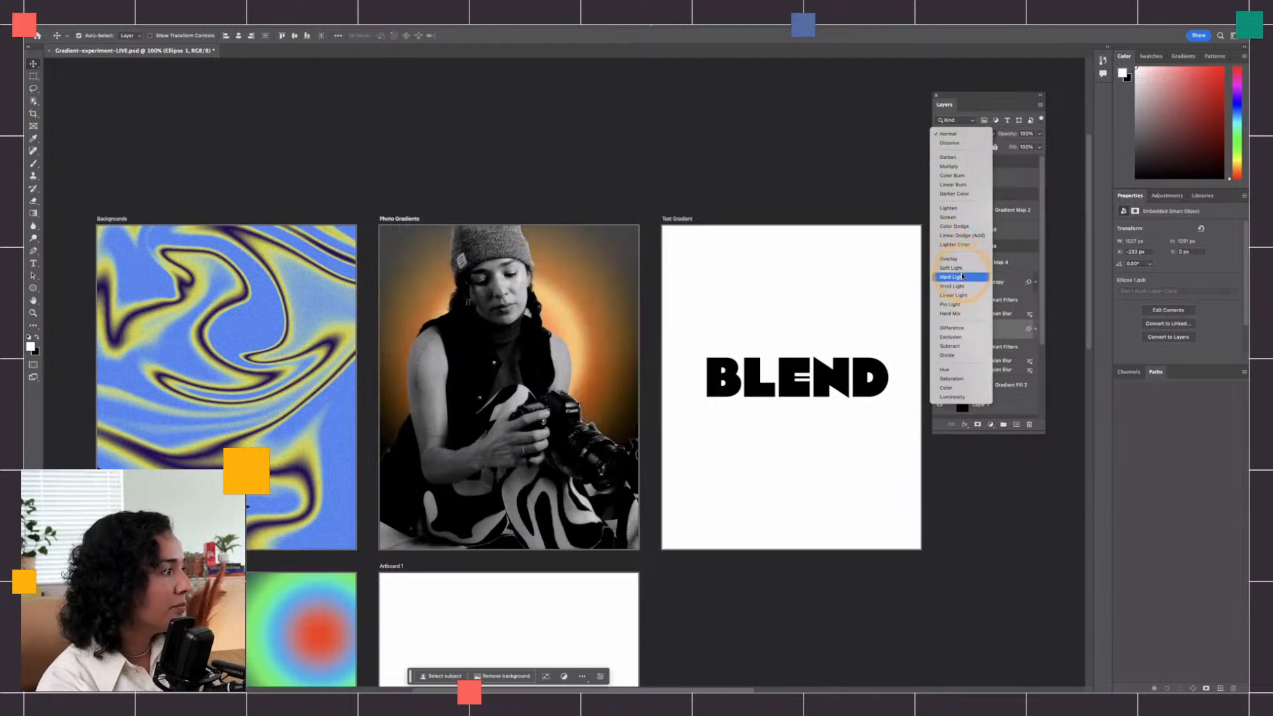
left_click(962, 277)
left_click(980, 282)
left_click(960, 135)
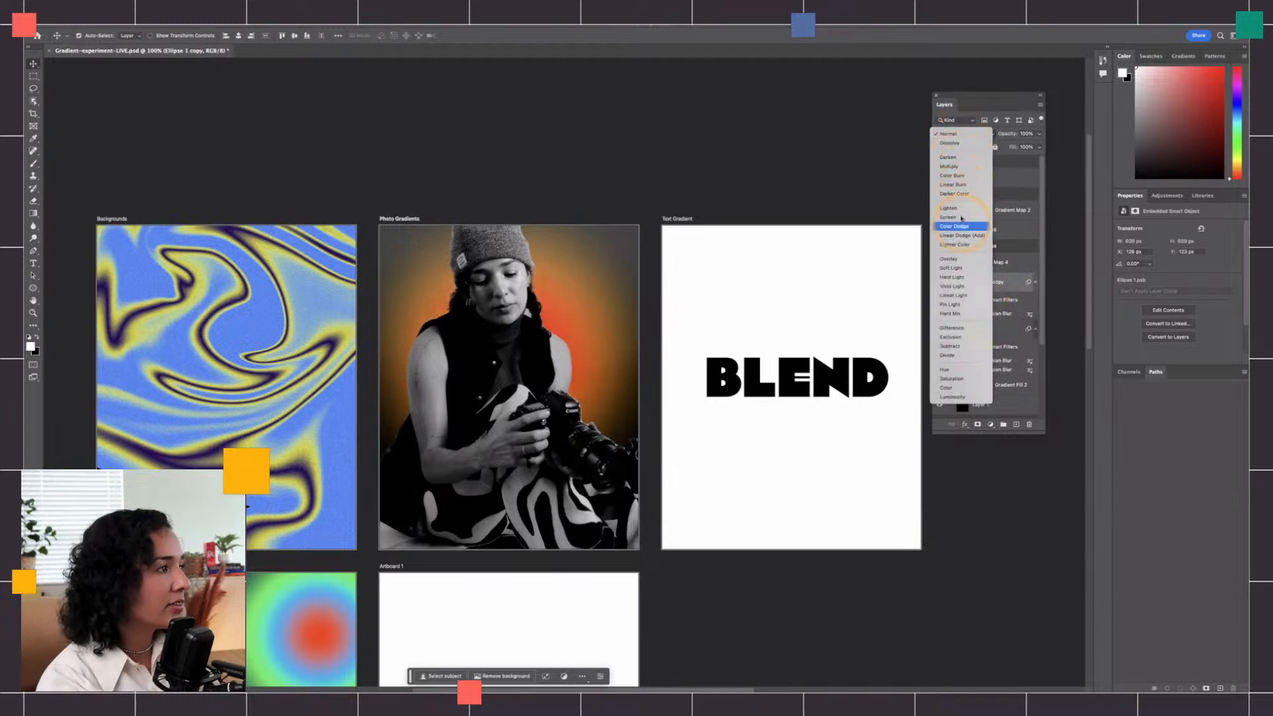
left_click(959, 278)
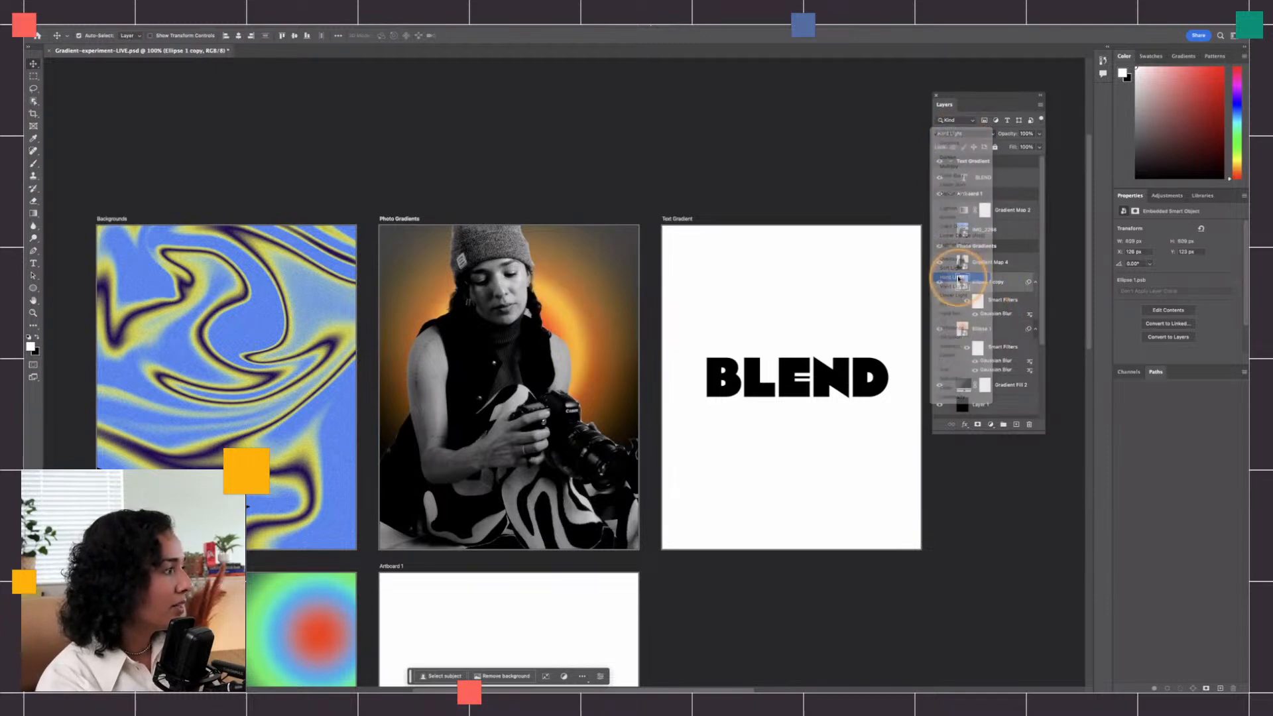
key("z")
left_click(569, 366)
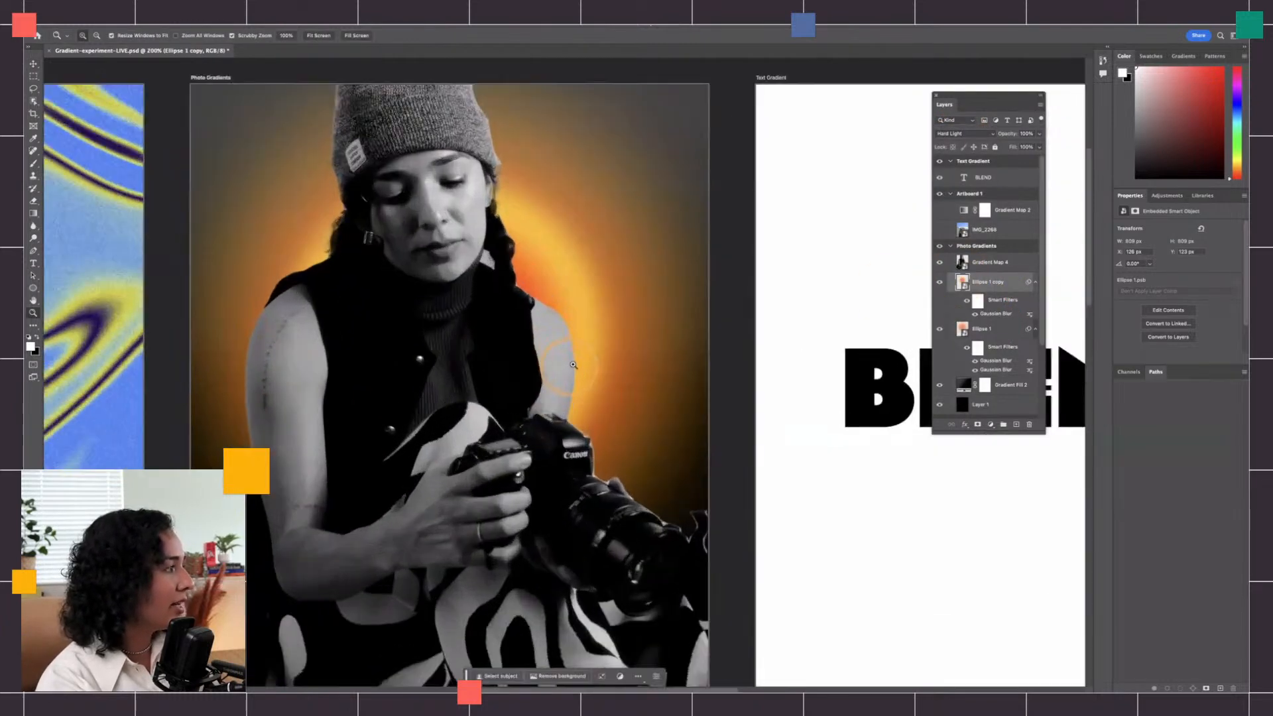
left_click(572, 367, "alt")
key("v")
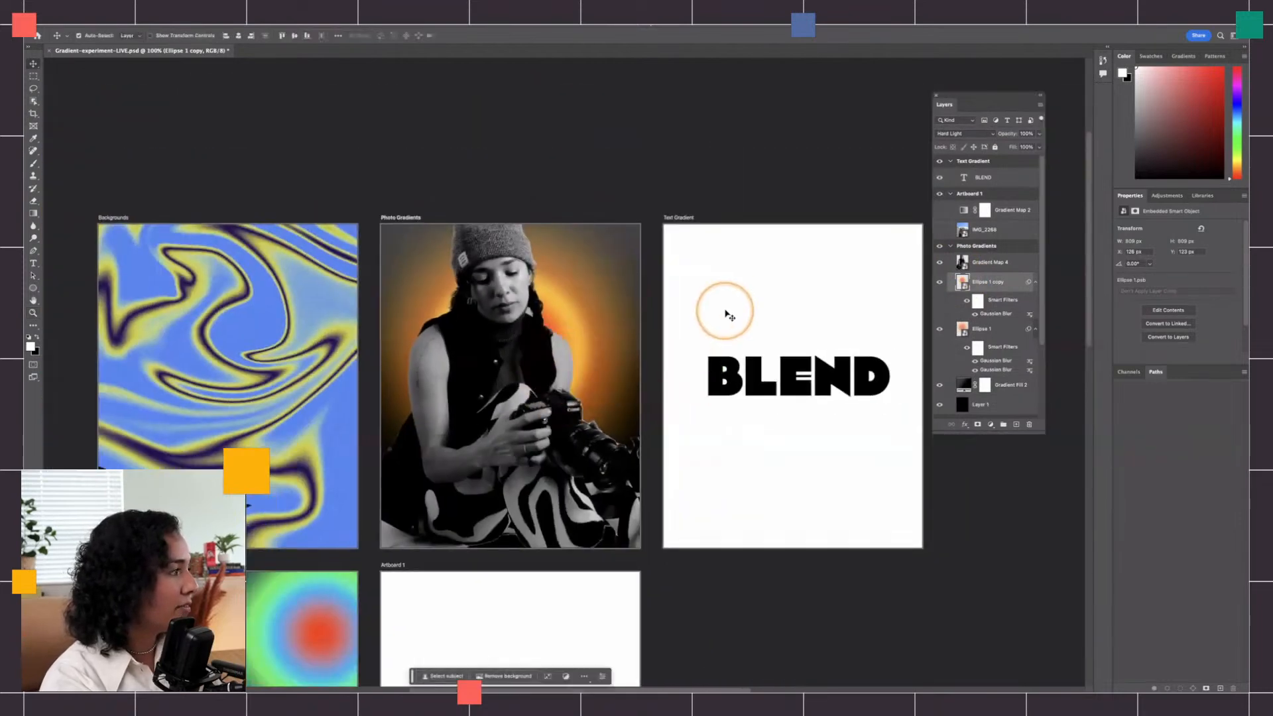
Step: Add a new empty layer directly above the Gradient Map 4 portrait in the Photo Gradients artboard
scroll(569, 401, "down", 2)
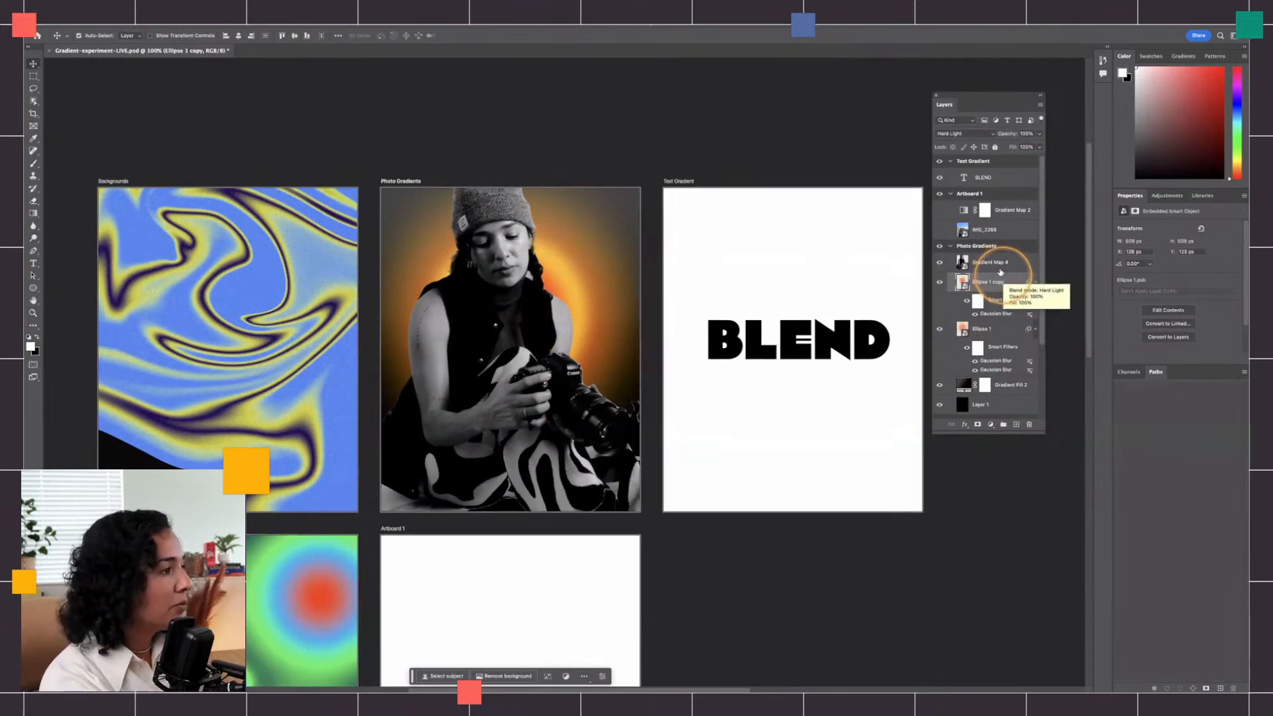
double_click(1002, 262)
left_click(1016, 426)
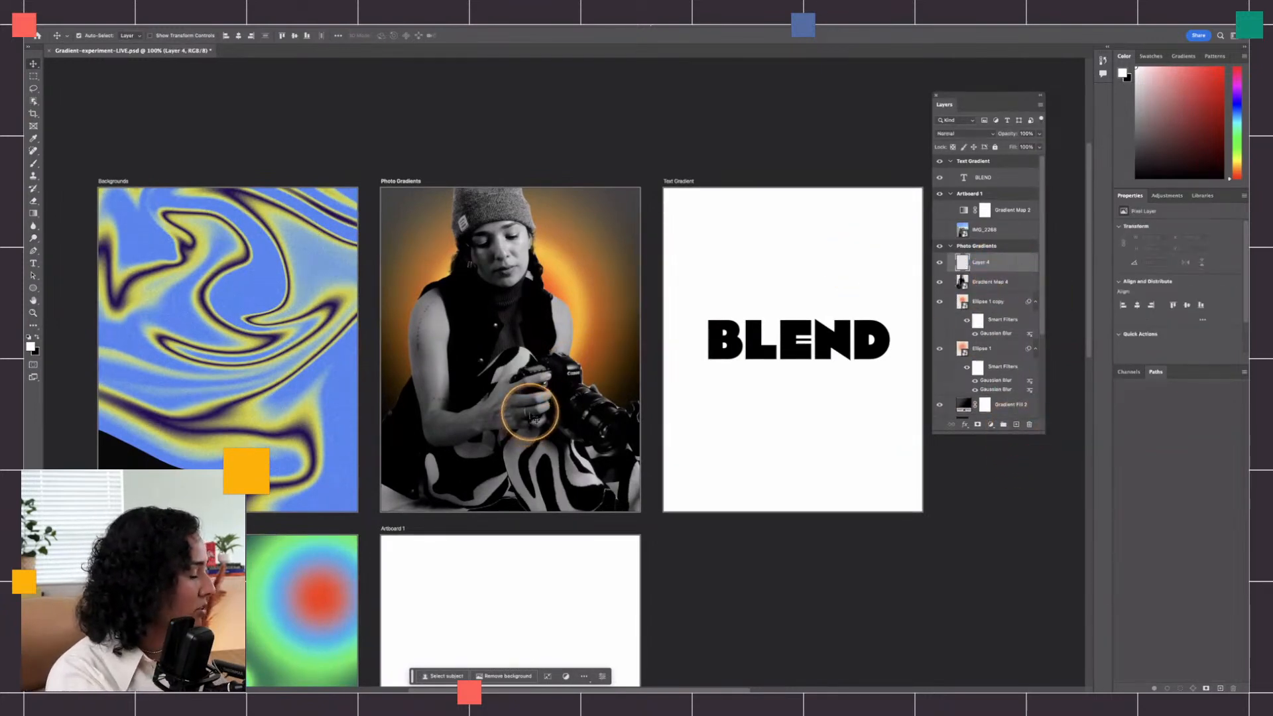
Step: Draw a linear gradient from the white-to-transparent Basics preset, running straight up from near the portrait's lower edge to the chin
left_click(34, 212)
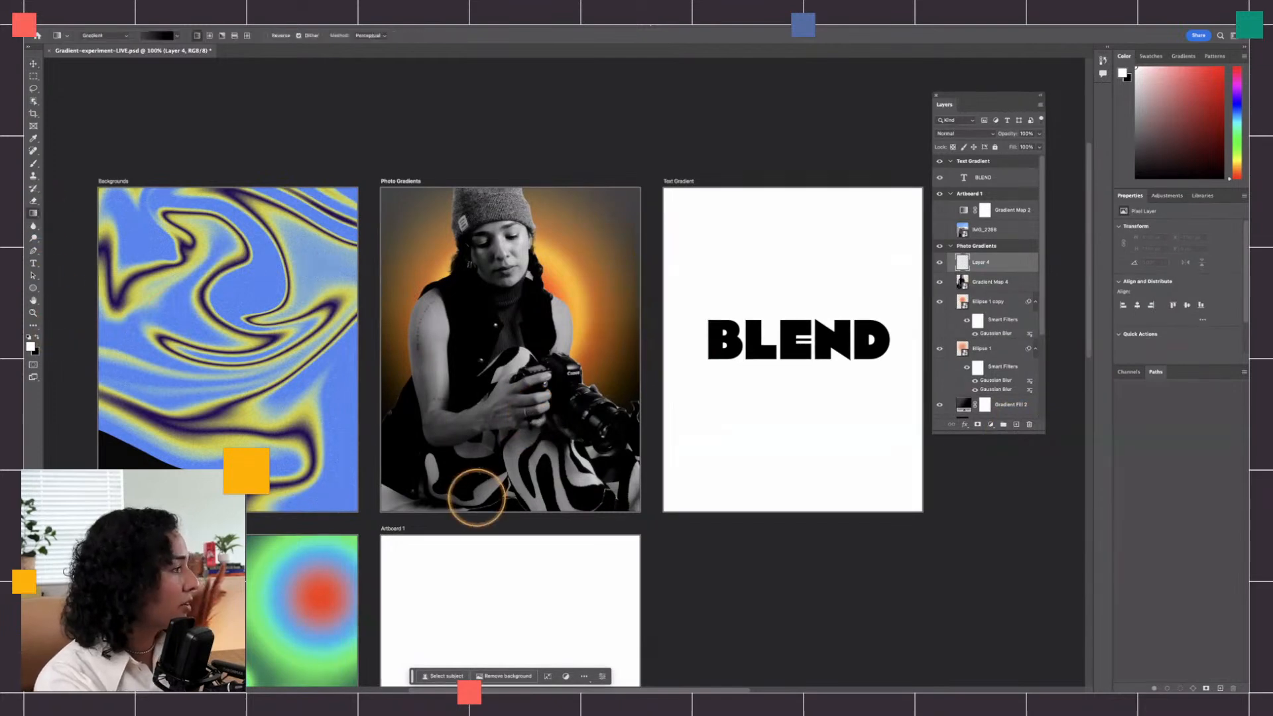
left_click(108, 36)
left_click(108, 37)
left_click(148, 36)
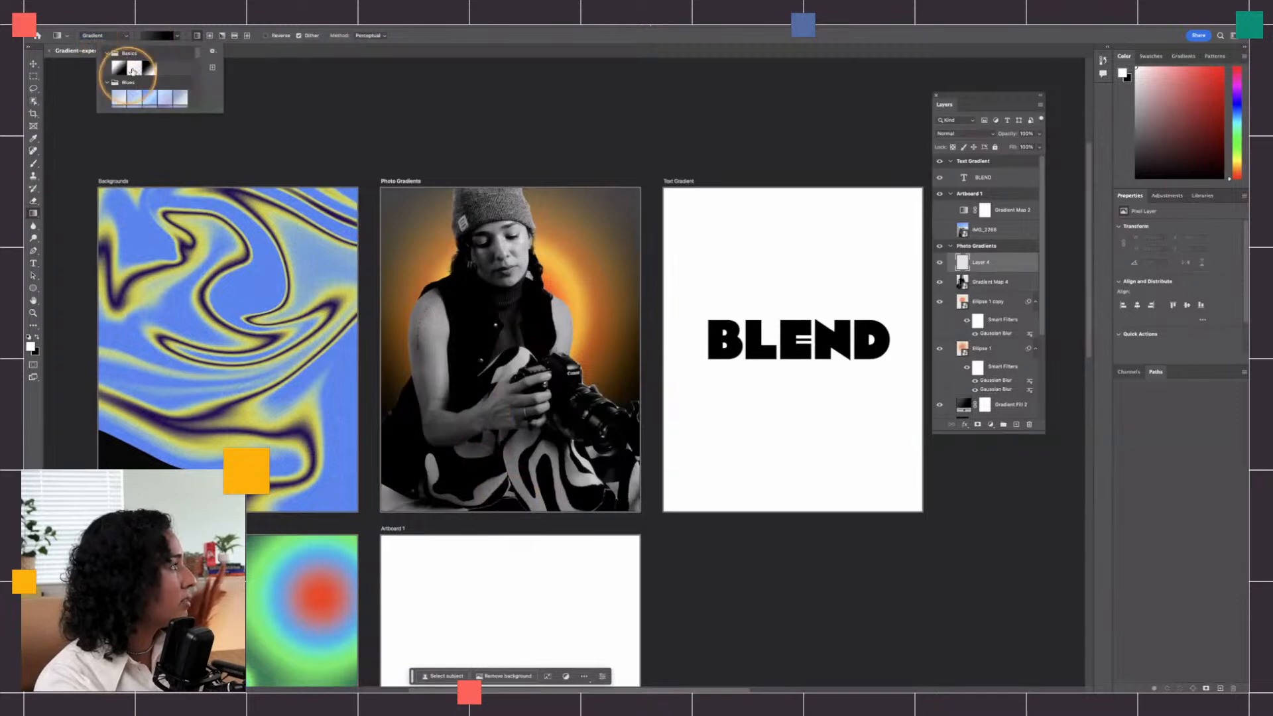
left_click(135, 71)
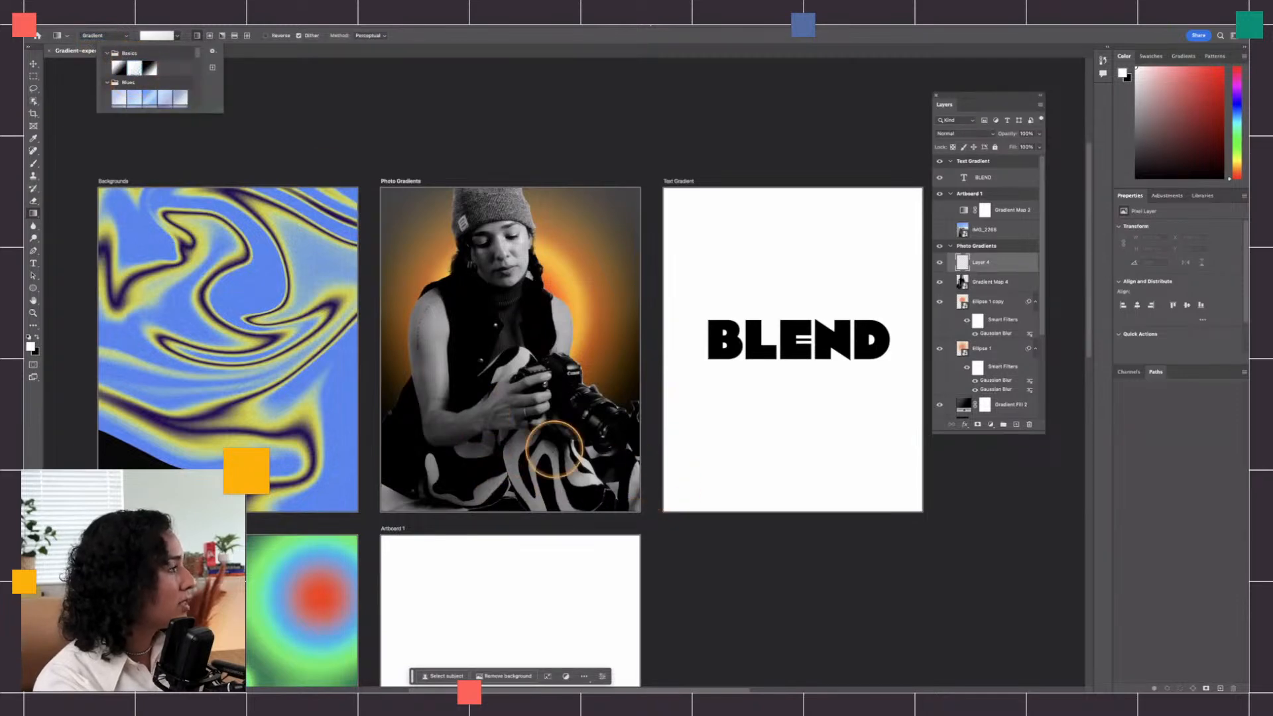
left_click_drag(520, 485, 520, 271)
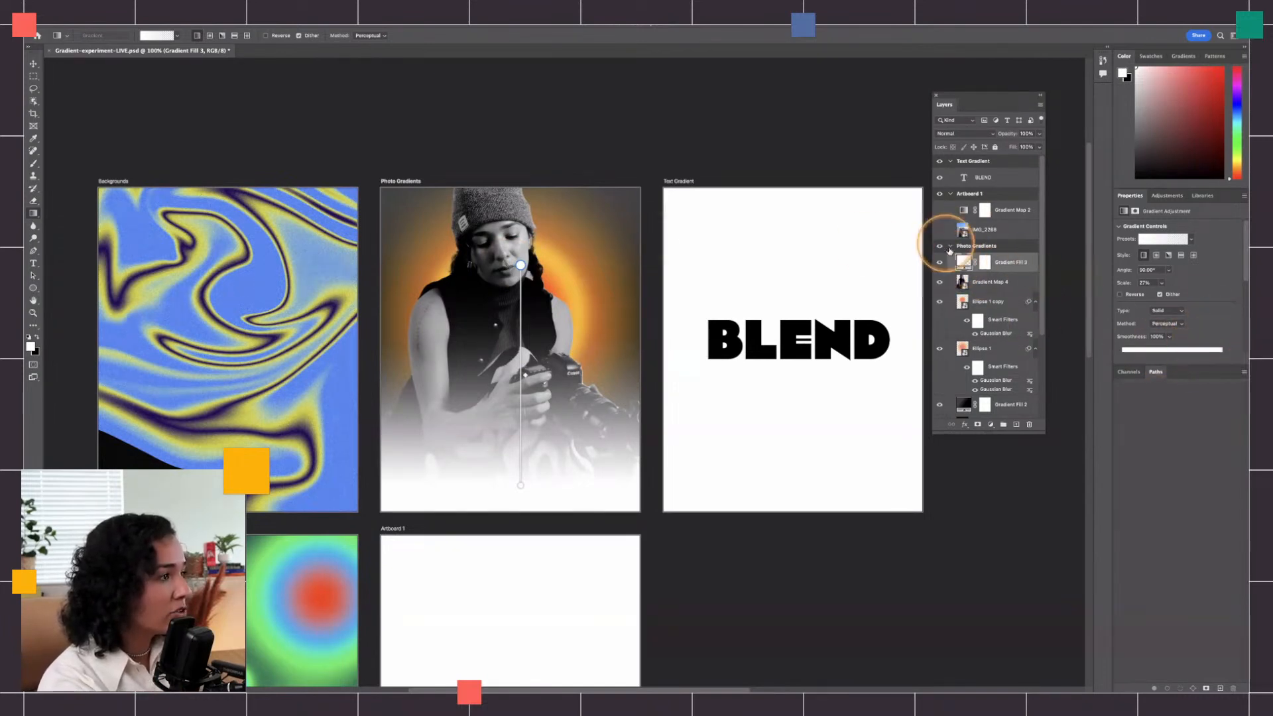
Step: Recolor the first color stop of the new gradient fill over the portrait to black (000000)
double_click(963, 262)
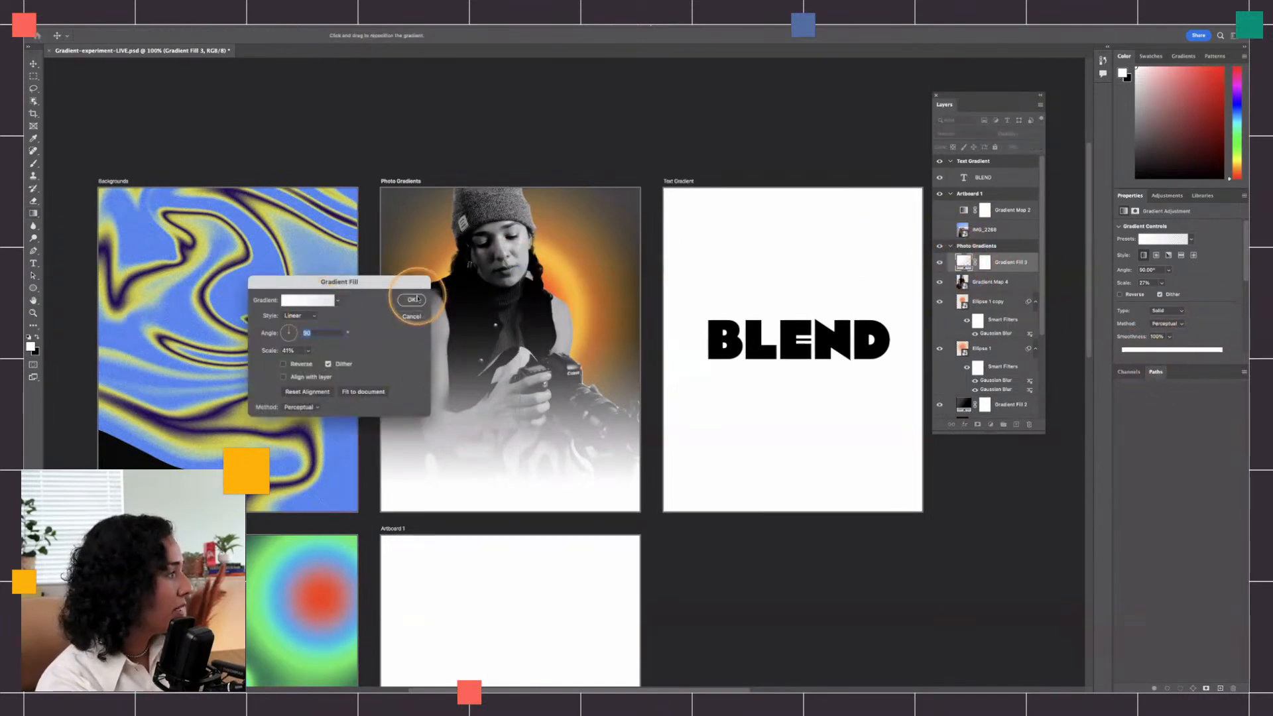
left_click(307, 300)
left_click(648, 555)
left_click(691, 595)
left_click_drag(824, 384, 772, 431)
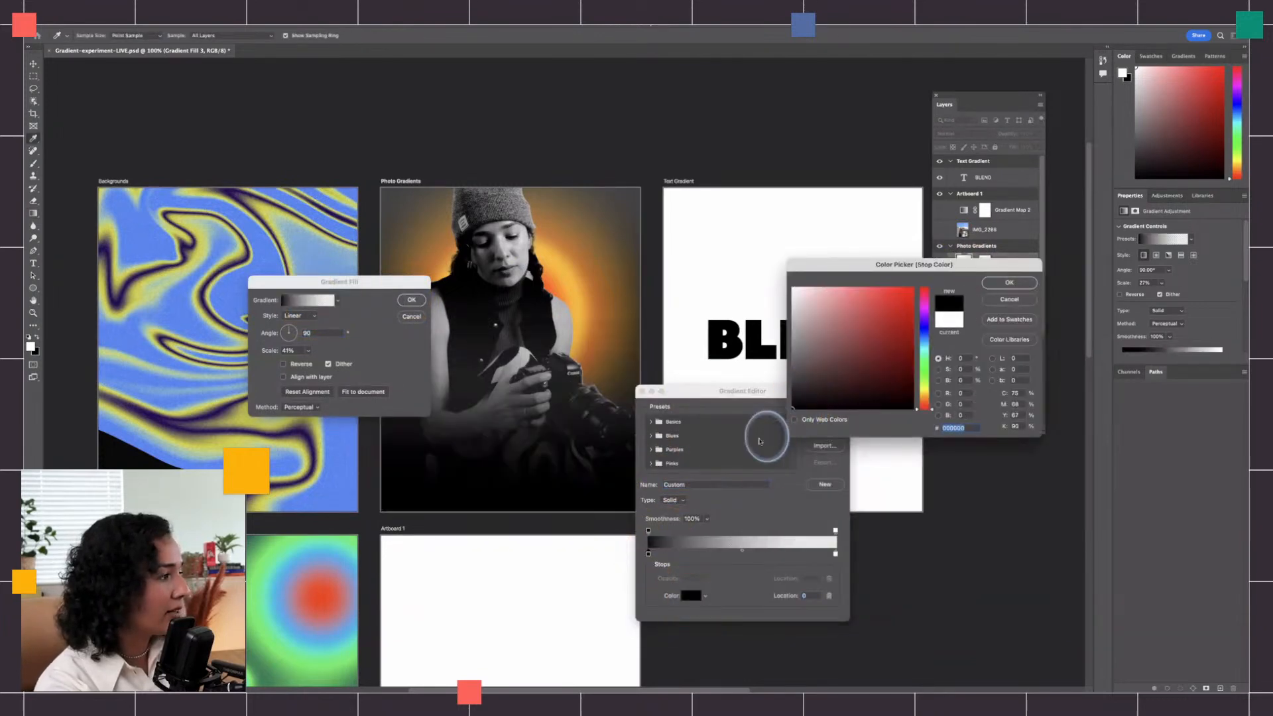
left_click(1002, 282)
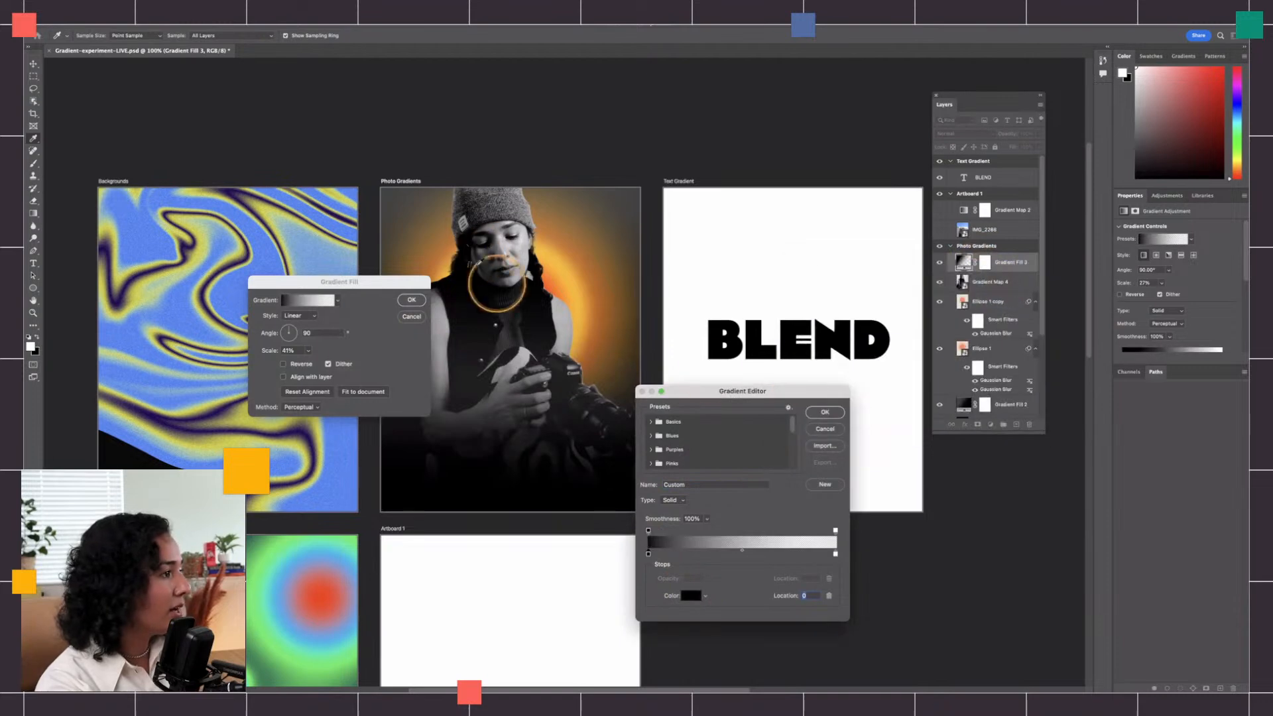
left_click(824, 412)
left_click(411, 300)
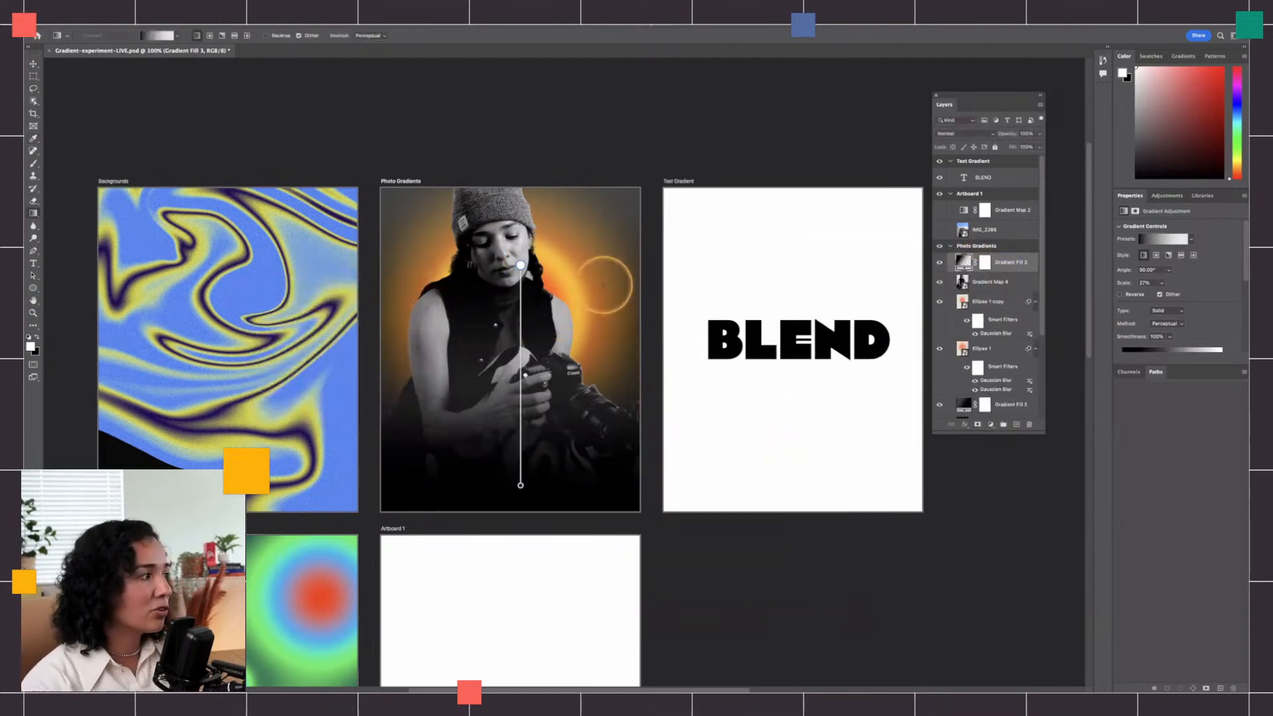
Step: Set the blend mode of the black gradient fill over the portrait to Overlay
left_click(33, 64)
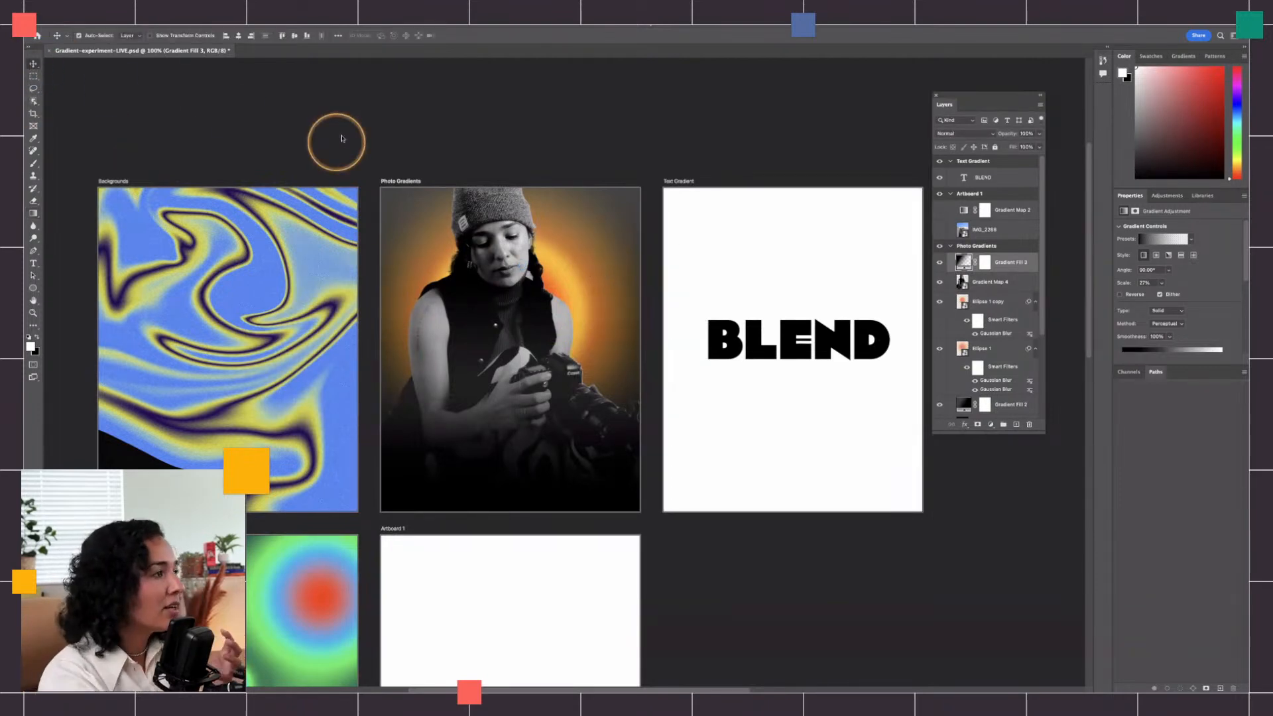
left_click(958, 133)
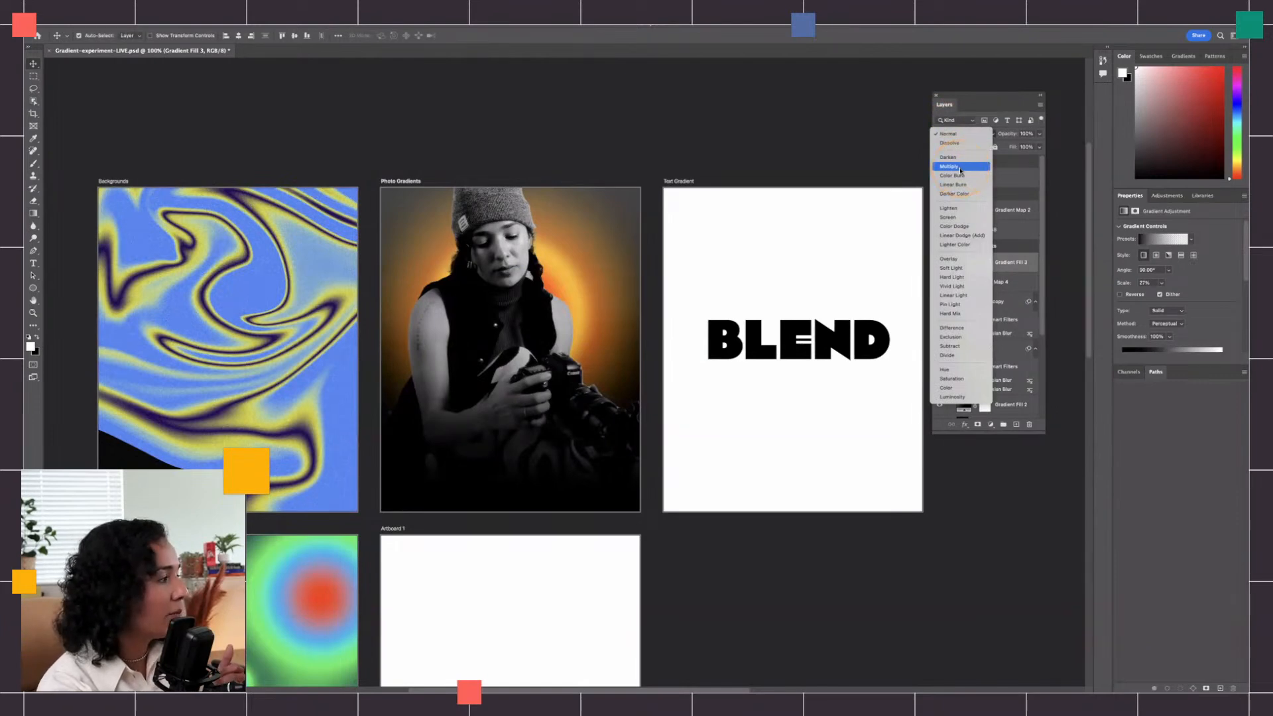
left_click(958, 259)
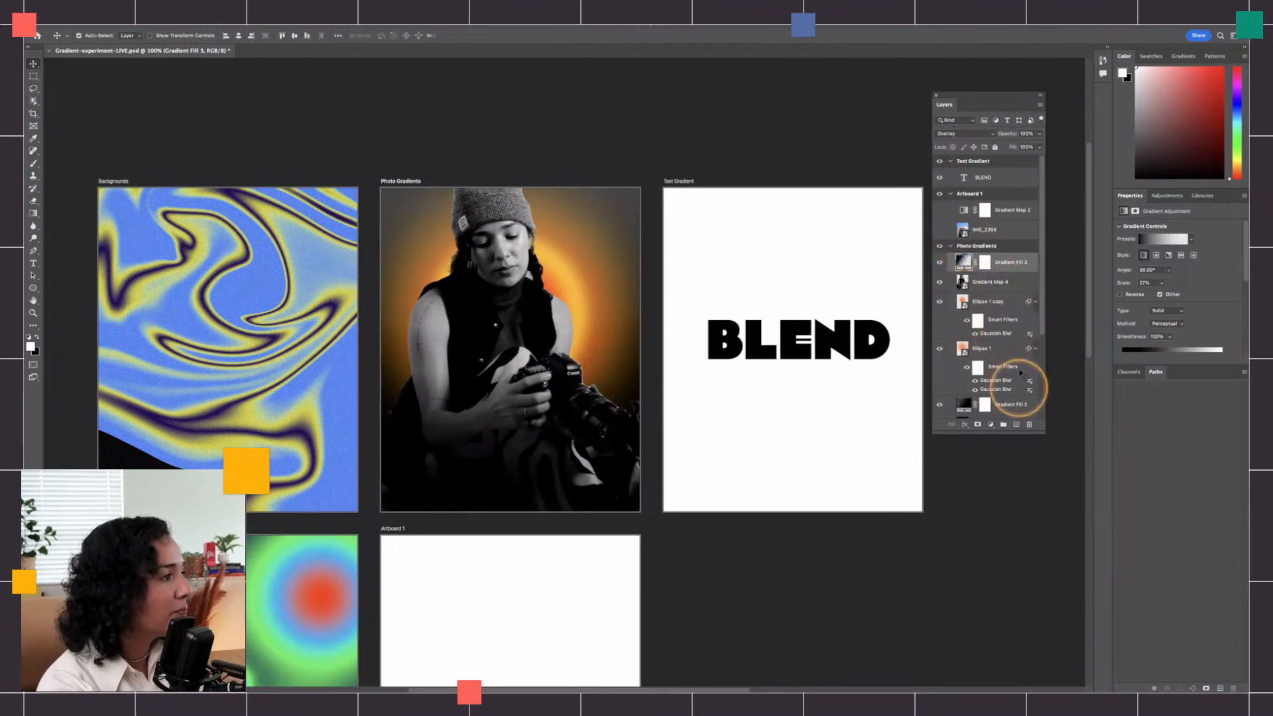
Step: Add a Gradient Map adjustment above the portrait's gradient fill, using the purple-to-blue preset Blue_24 from the Blues group
left_click(991, 424)
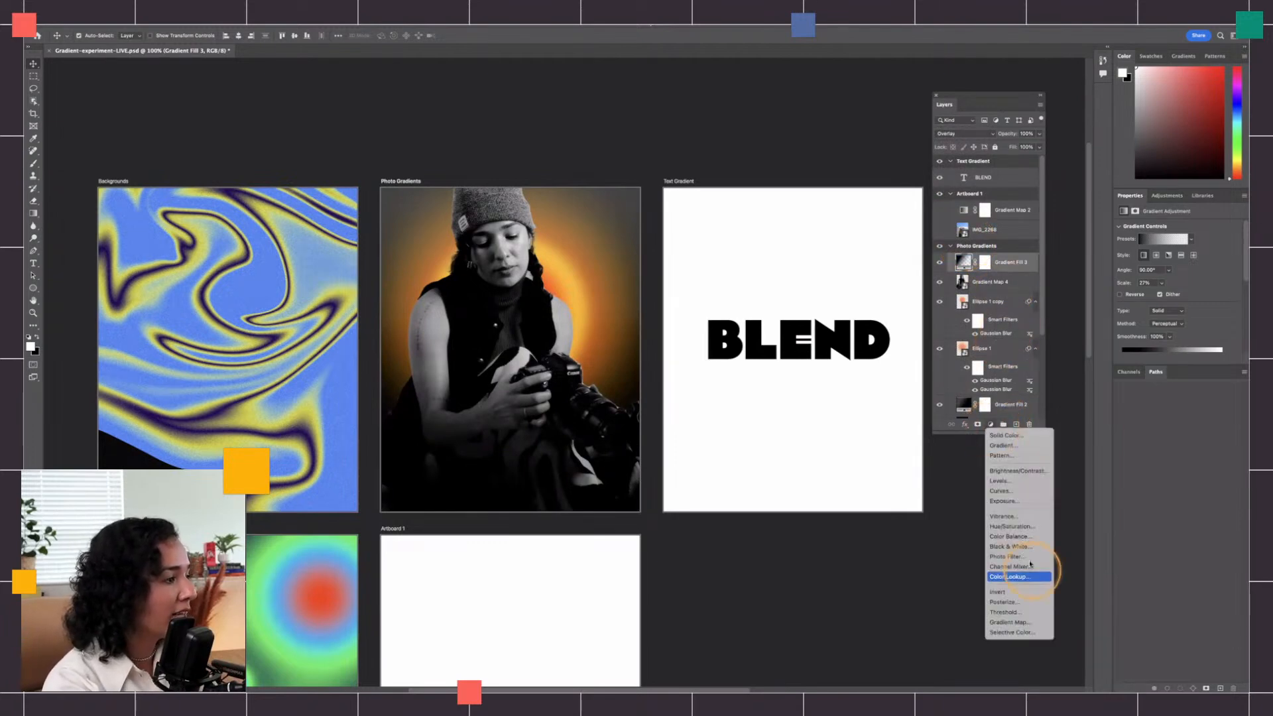
left_click(1012, 622)
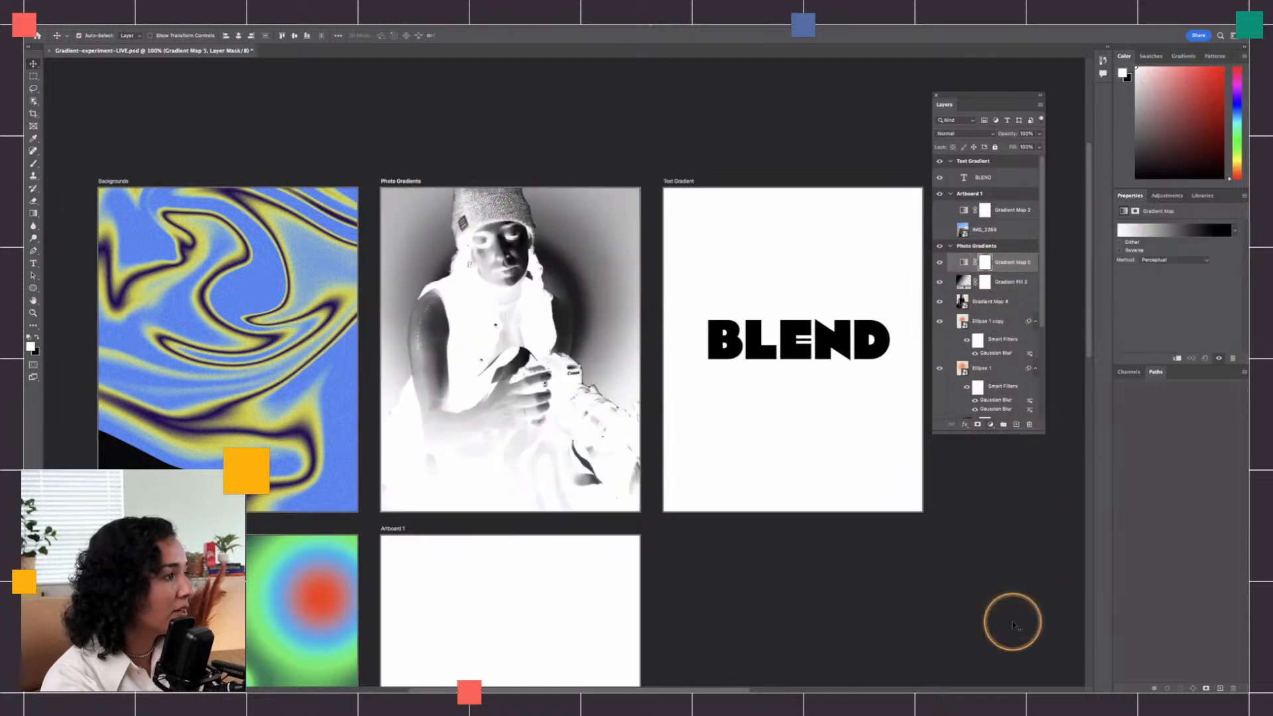
left_click(964, 264)
left_click(1157, 230)
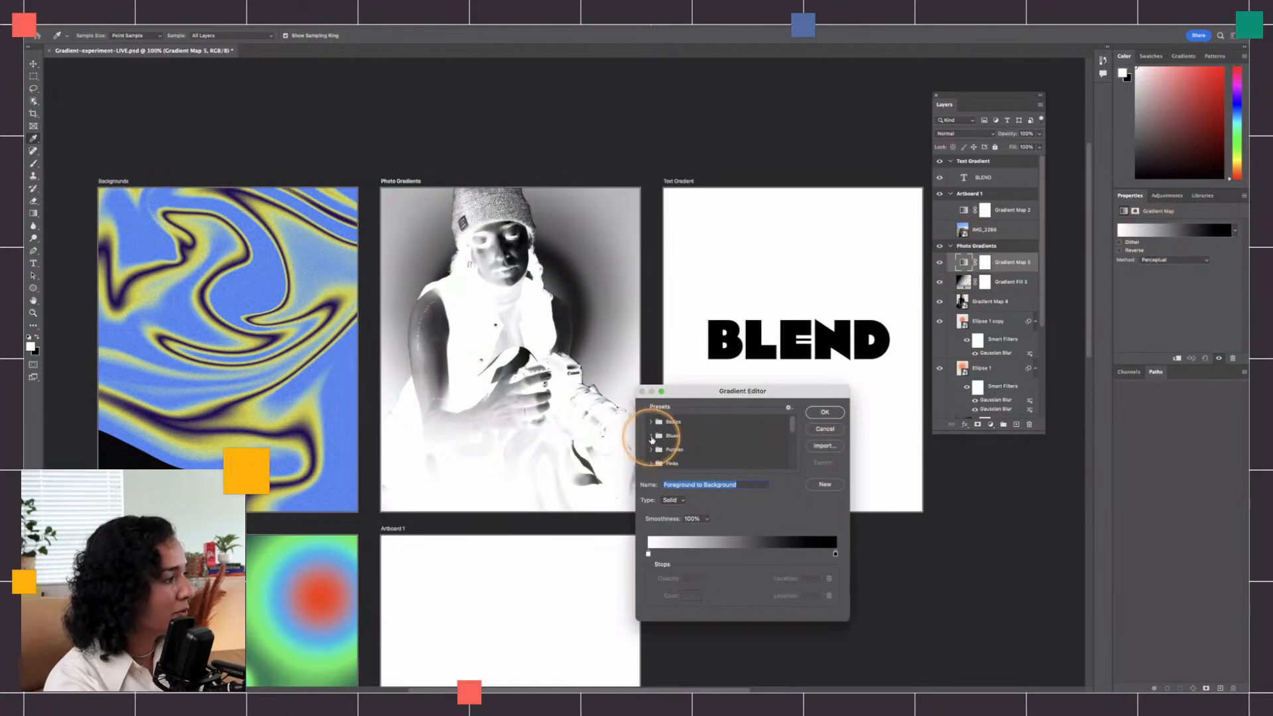
left_click(659, 436)
left_click(696, 456)
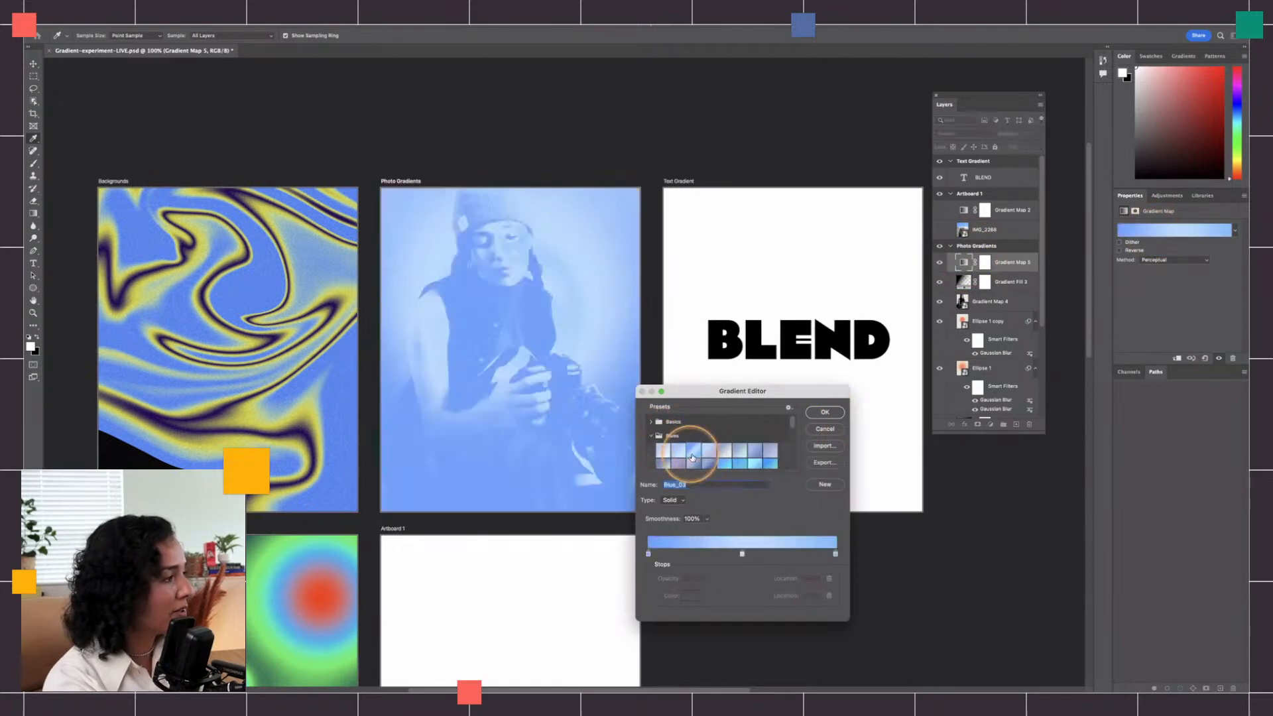
left_click(726, 462)
scroll(728, 463, "down", 2)
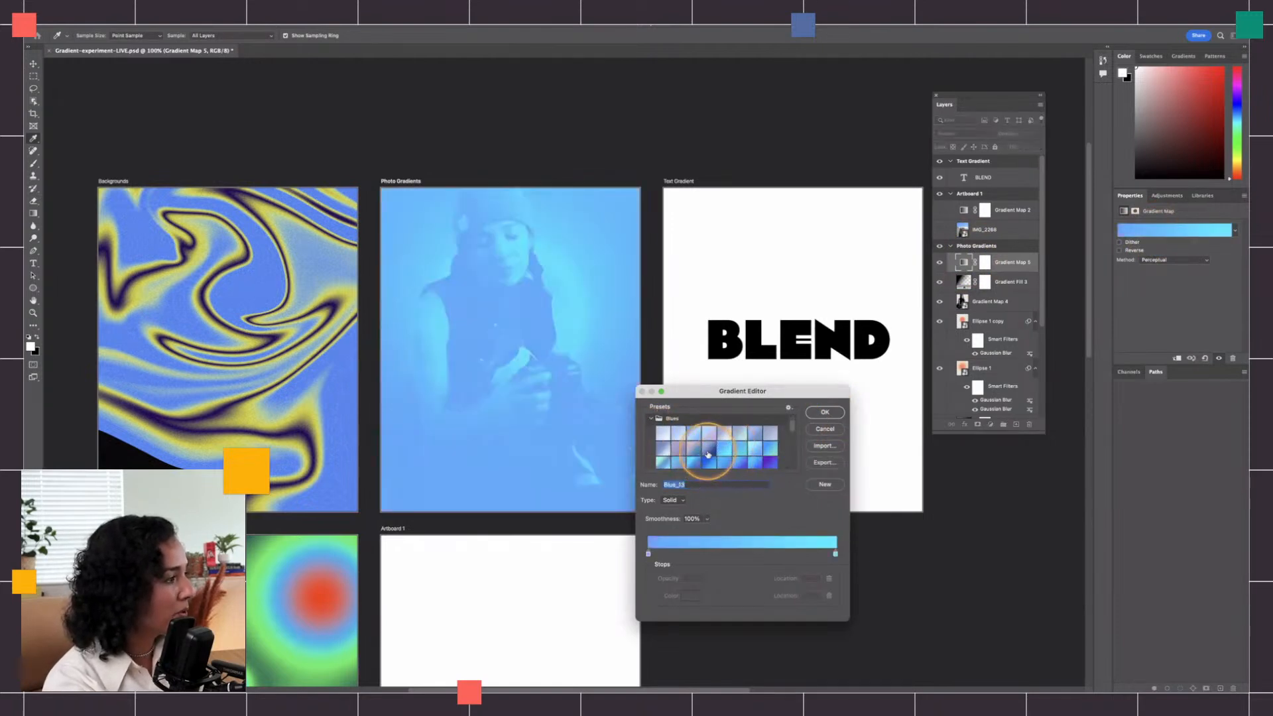
left_click(771, 462)
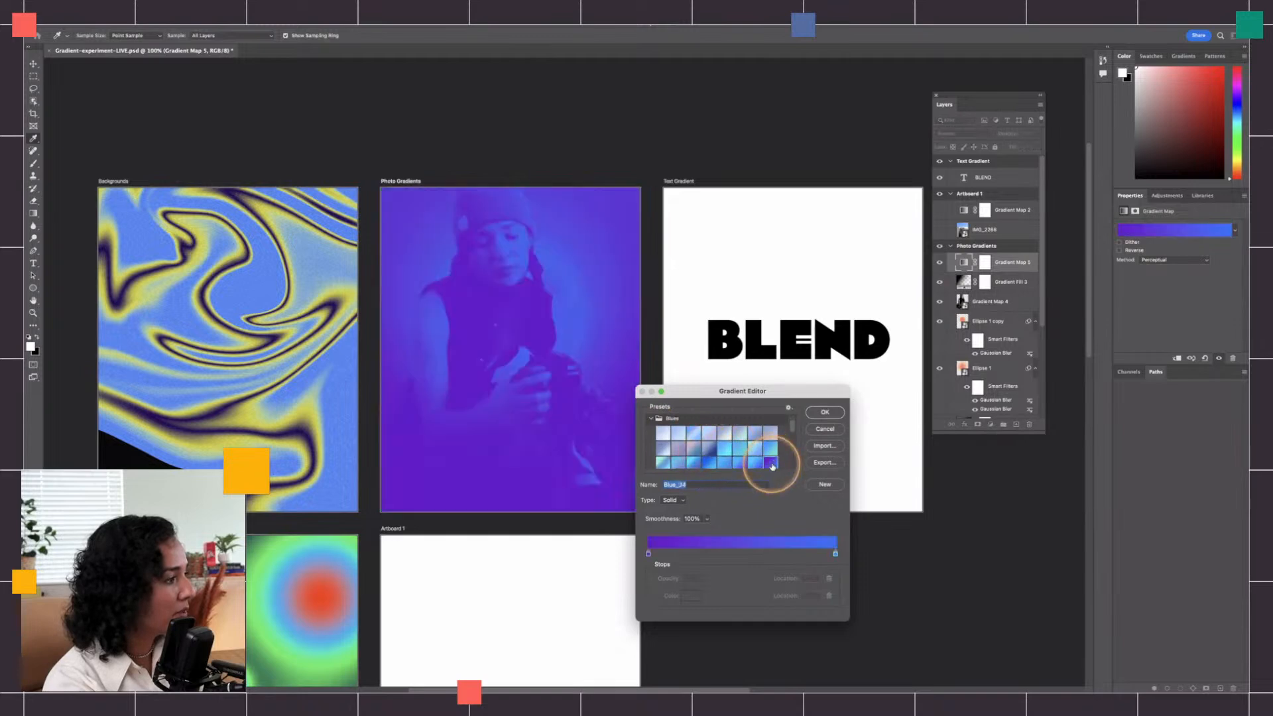
left_click(821, 413)
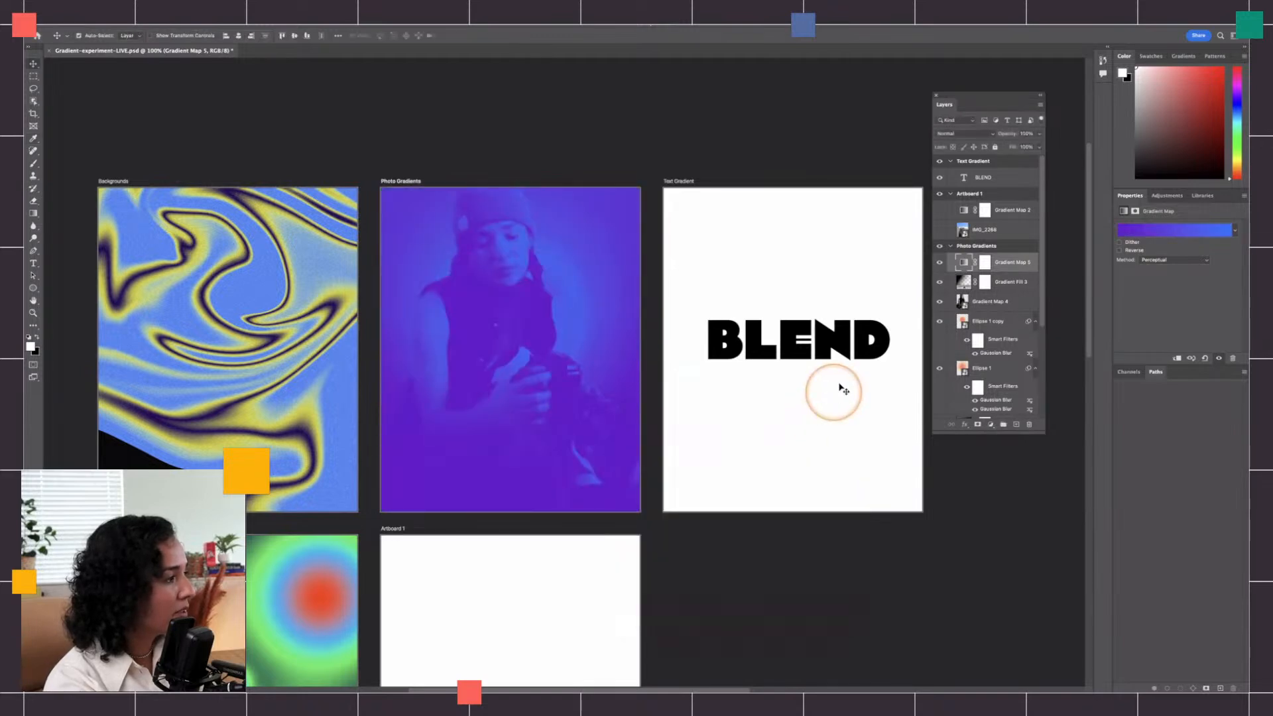
Step: Lower the opacity of the purple-to-blue gradient map to about 28% and check the tinted portrait up close
left_click(1035, 134)
left_click_drag(1036, 147, 1006, 147)
key("z")
left_click(545, 367)
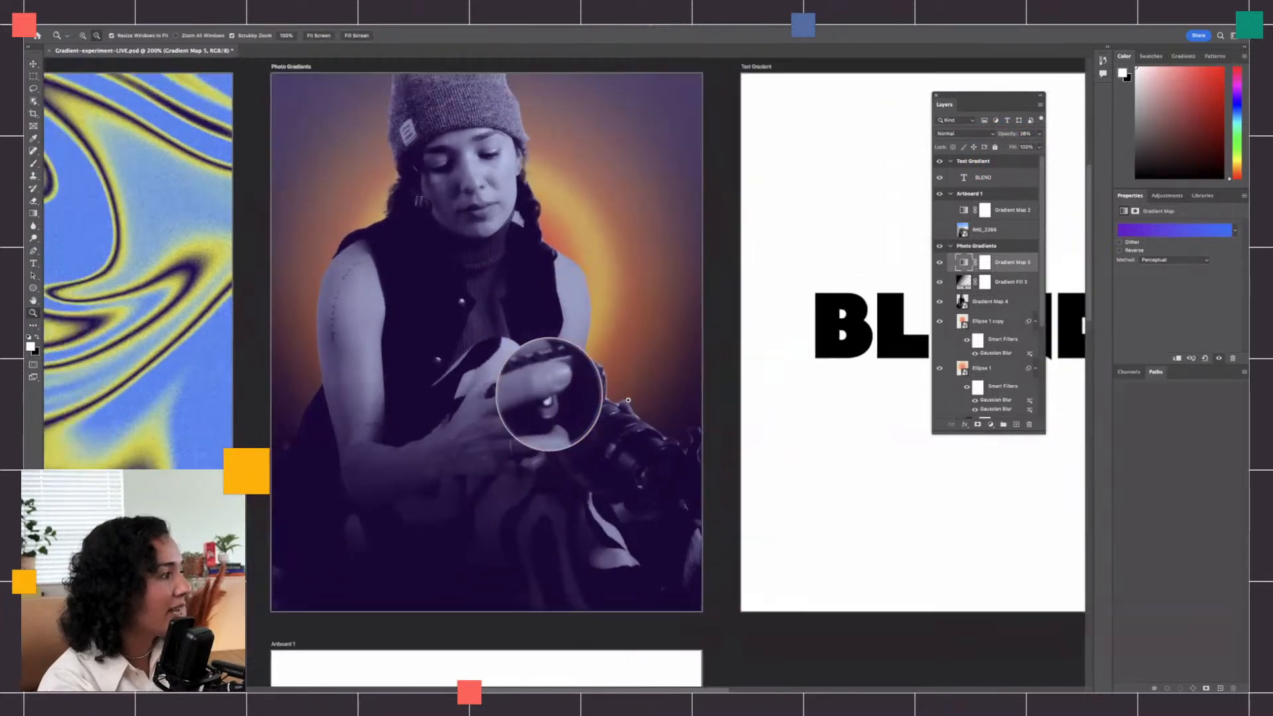
left_click(643, 403, "alt")
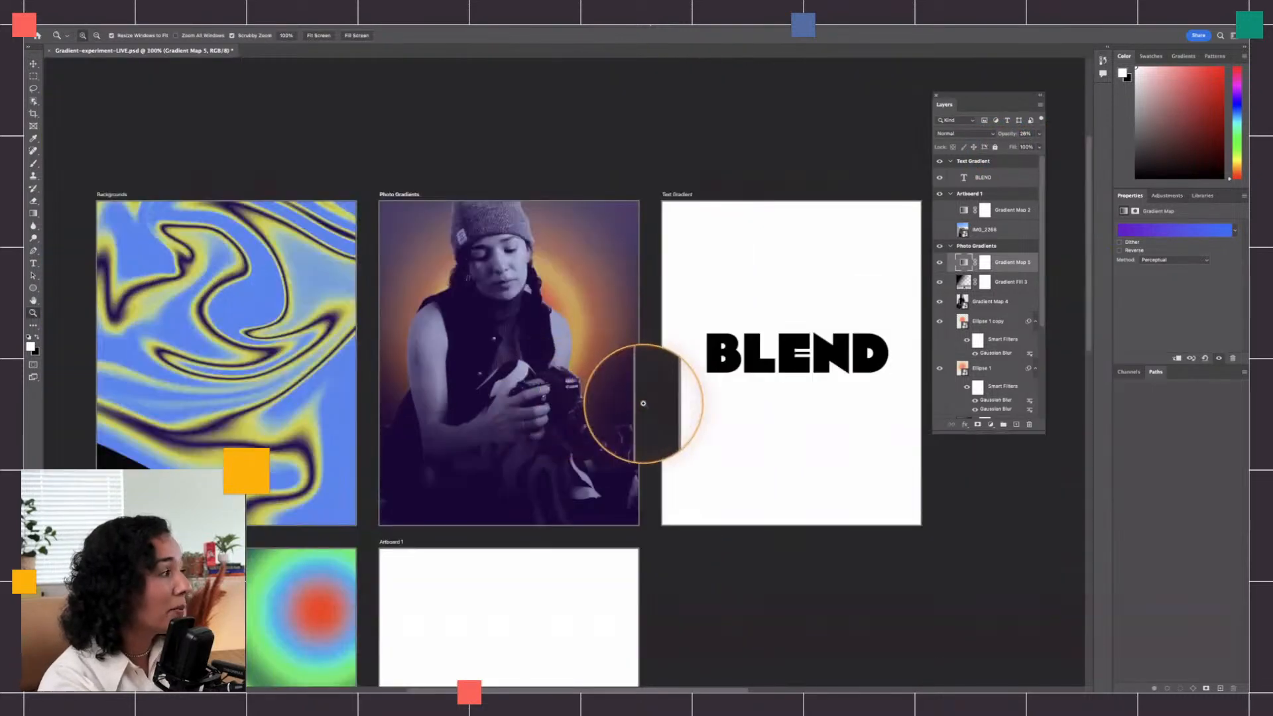
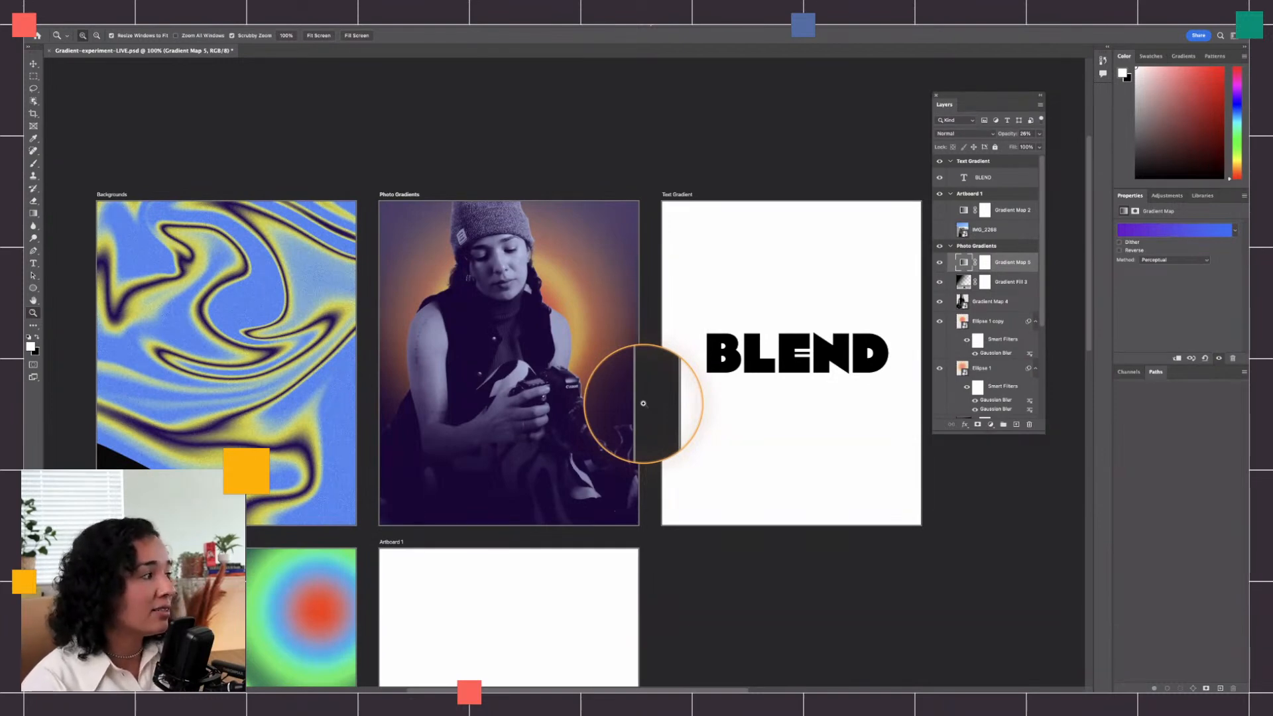
Step: Add a Gradient Overlay layer style to the BLEND text in the Text Gradient artboard
key("v")
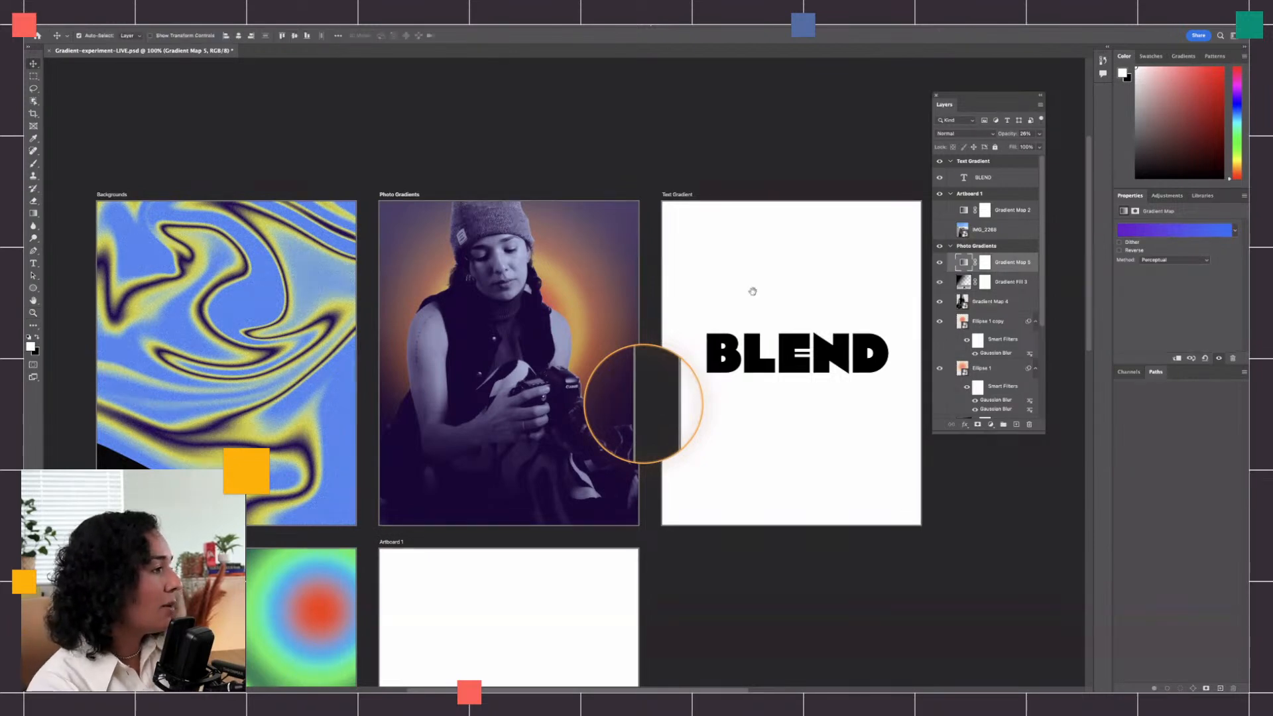
left_click_drag(807, 273, 733, 302)
key("z")
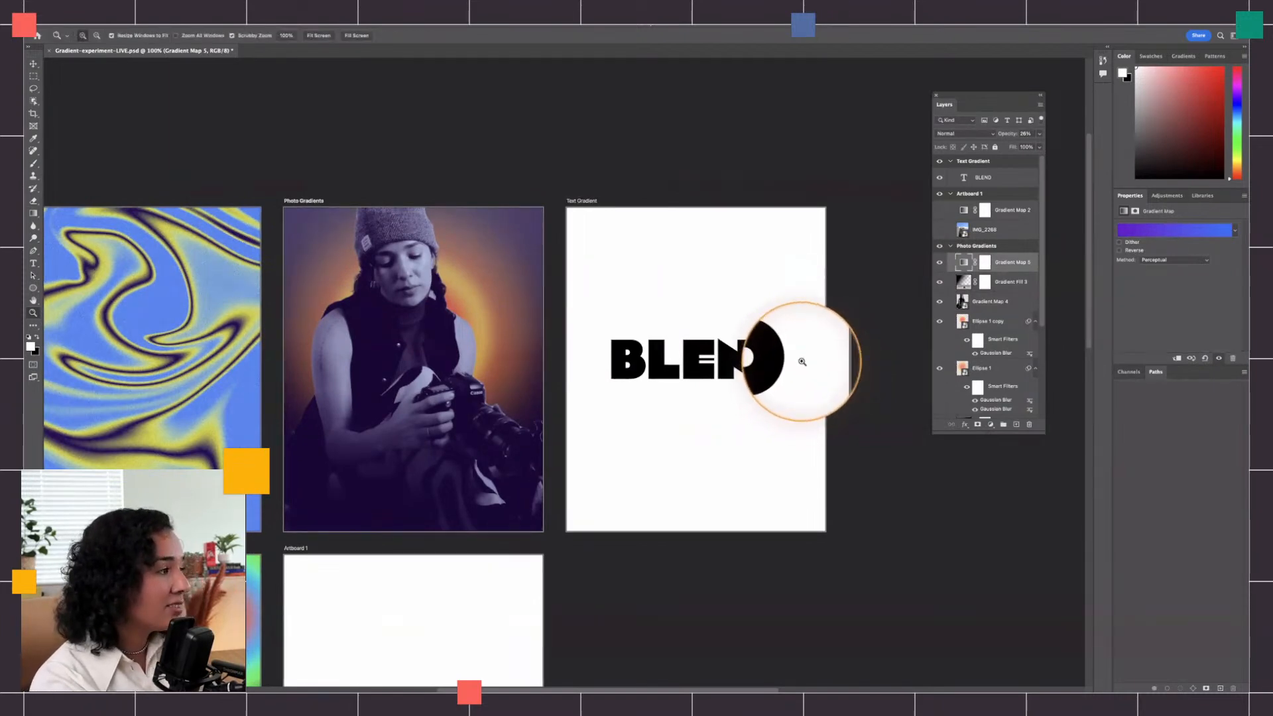
left_click(803, 361)
key("v")
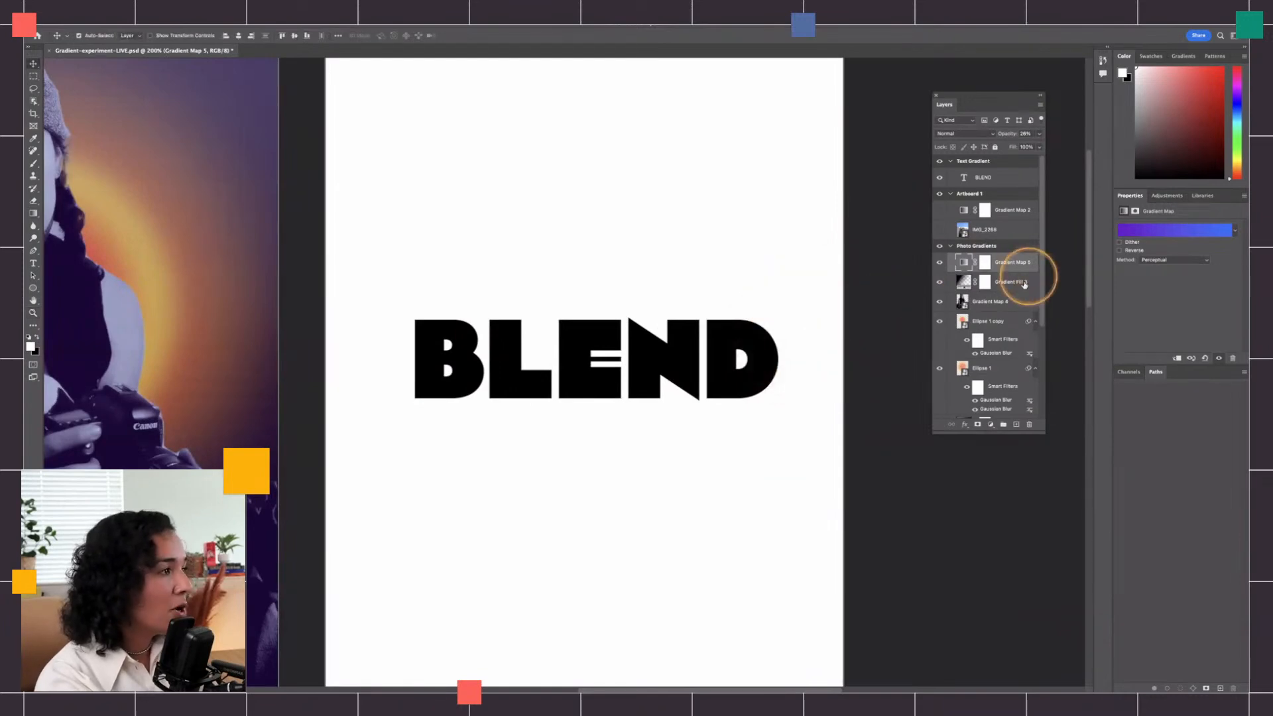
left_click(667, 367)
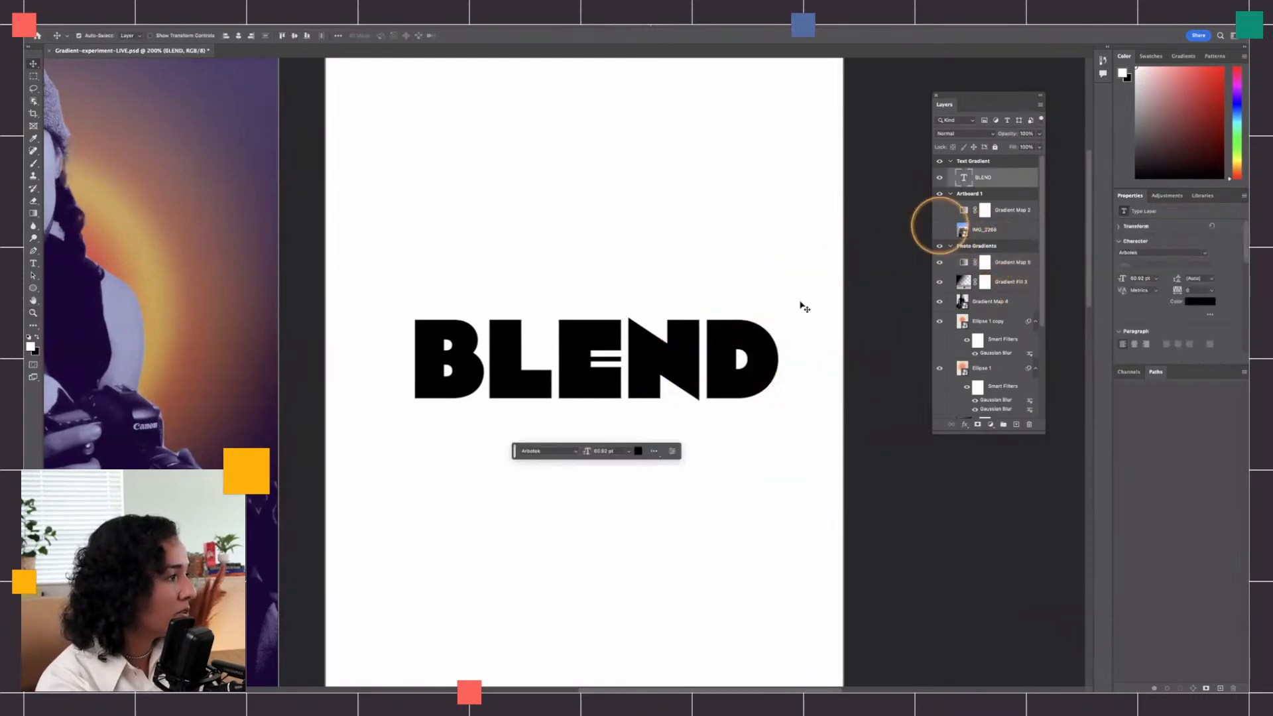
double_click(1015, 180)
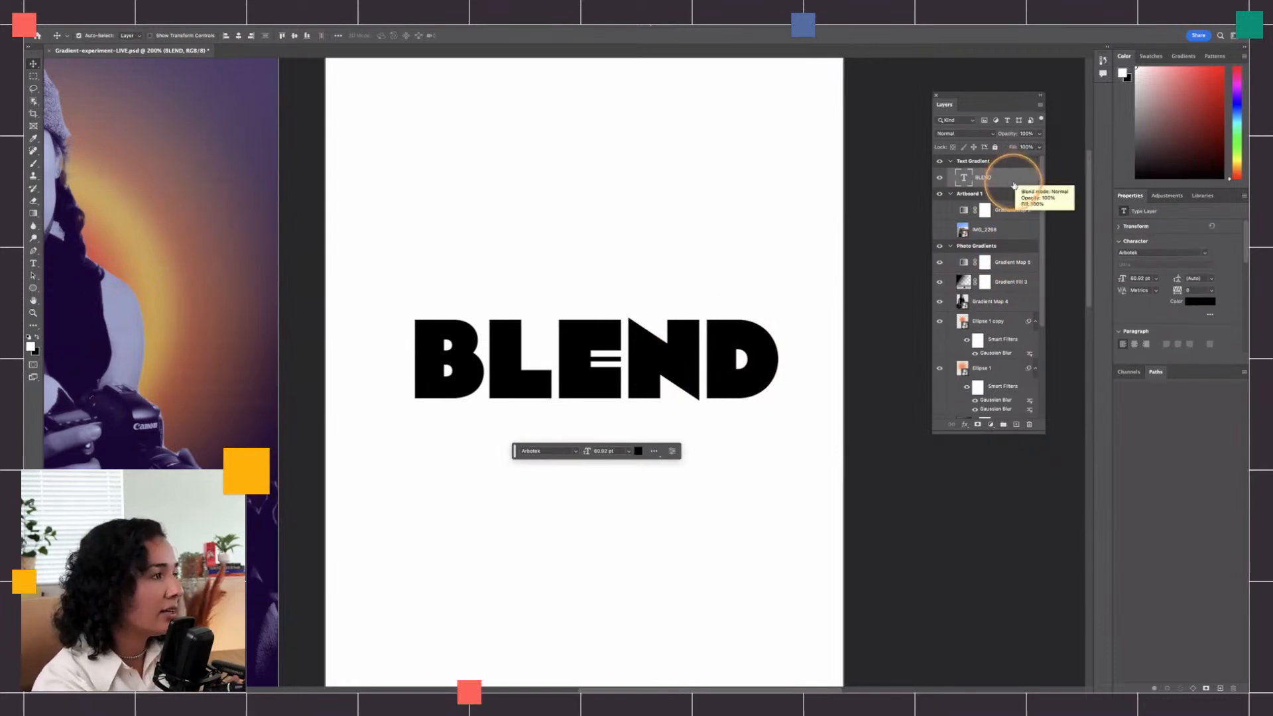
left_click_drag(371, 262, 647, 79)
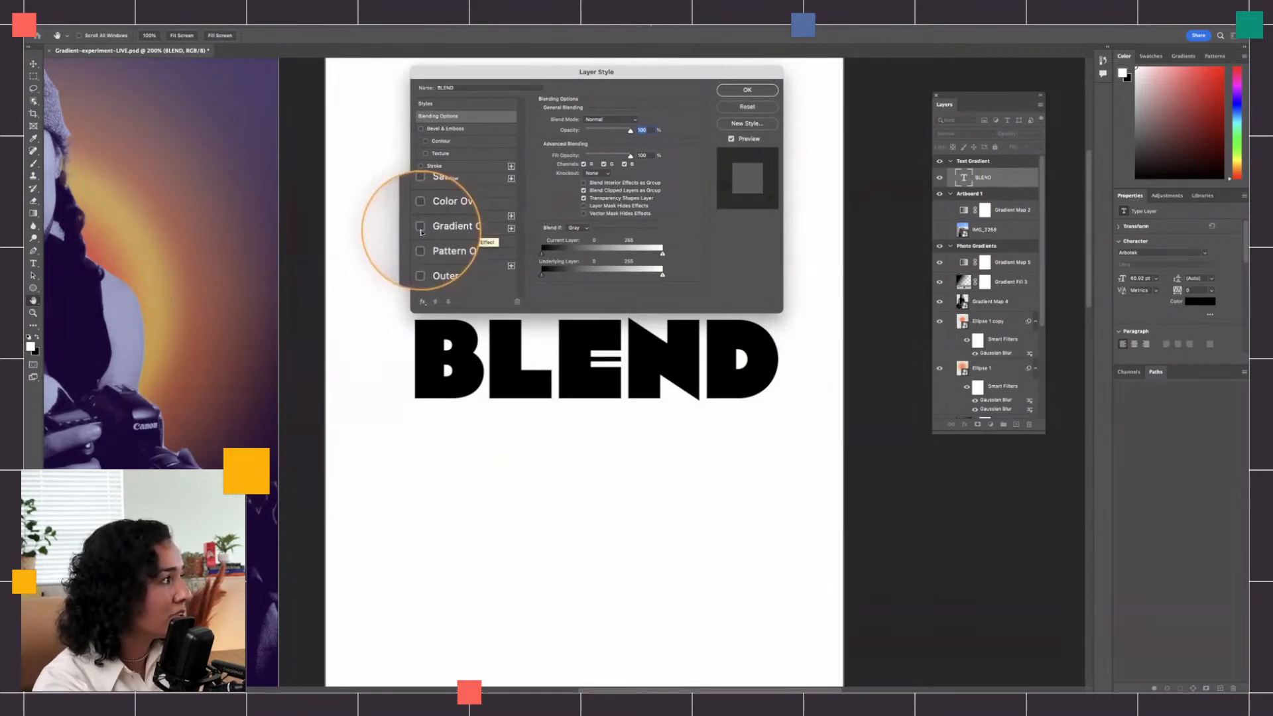
left_click(421, 228)
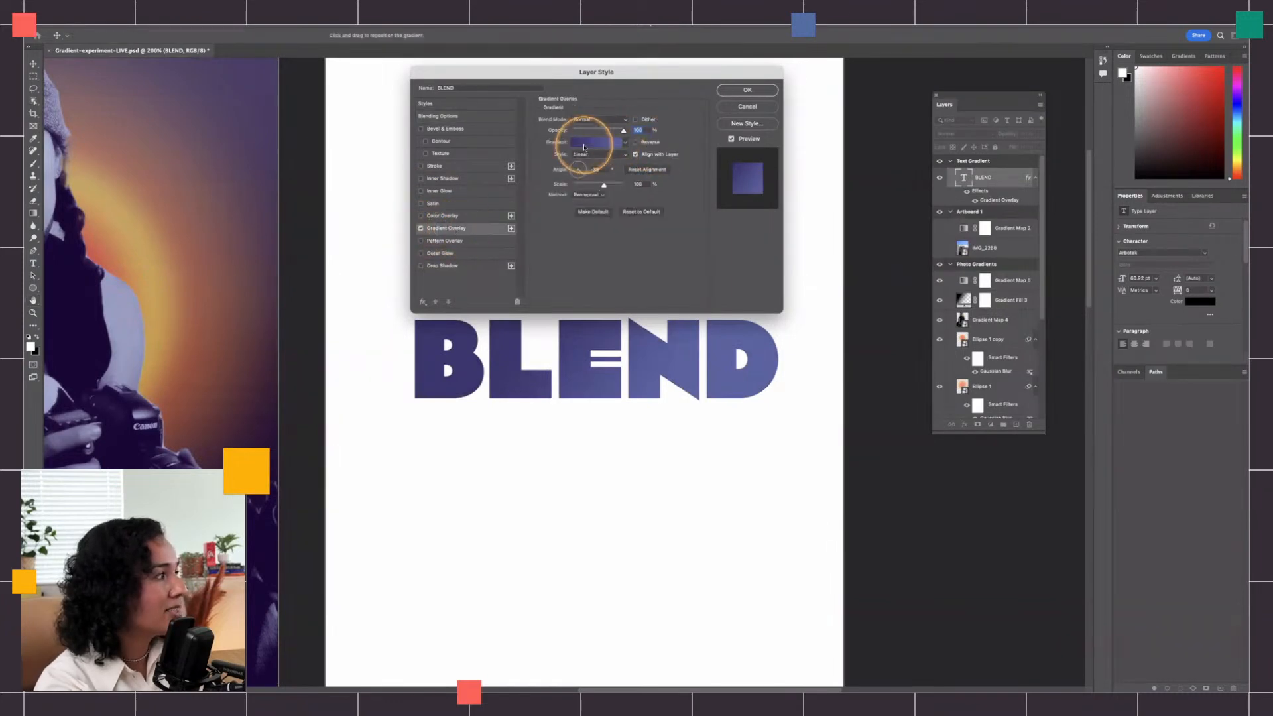
Step: Examine the Gradient Overlay's color stops and style options, and apply the layer style to the BLEND text
left_click(586, 144)
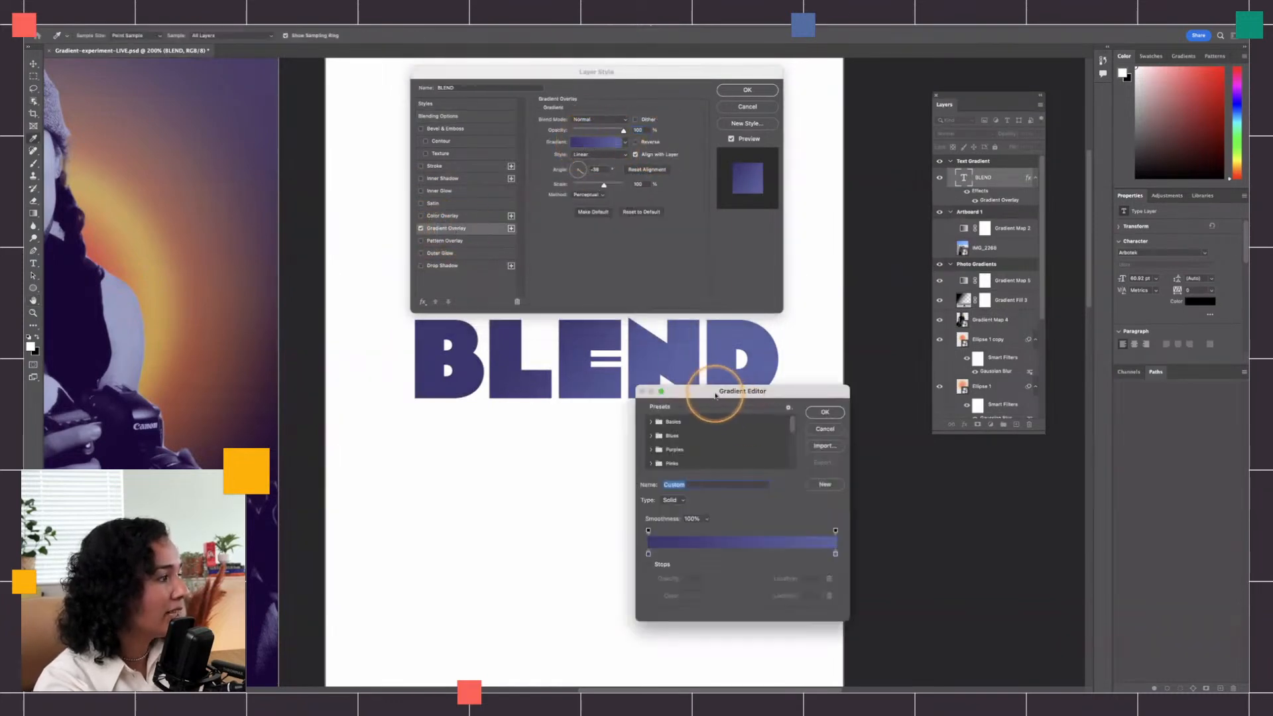
left_click_drag(716, 390, 709, 276)
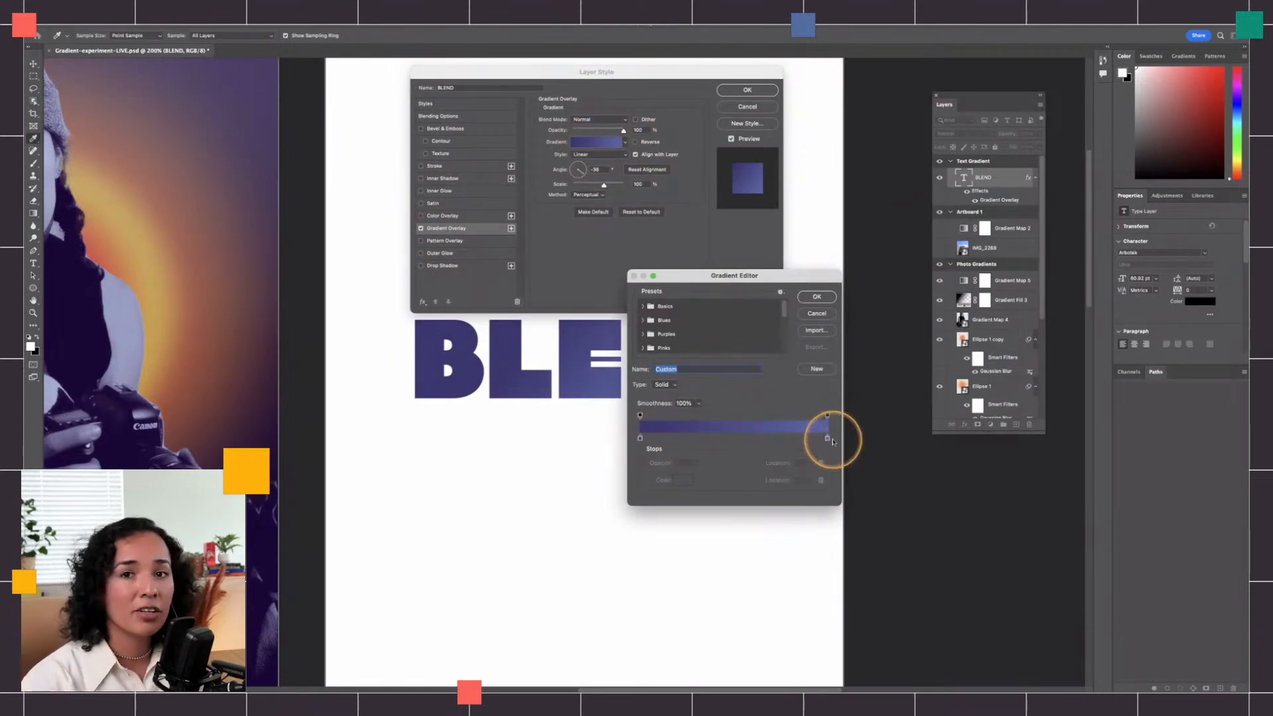
left_click(827, 437)
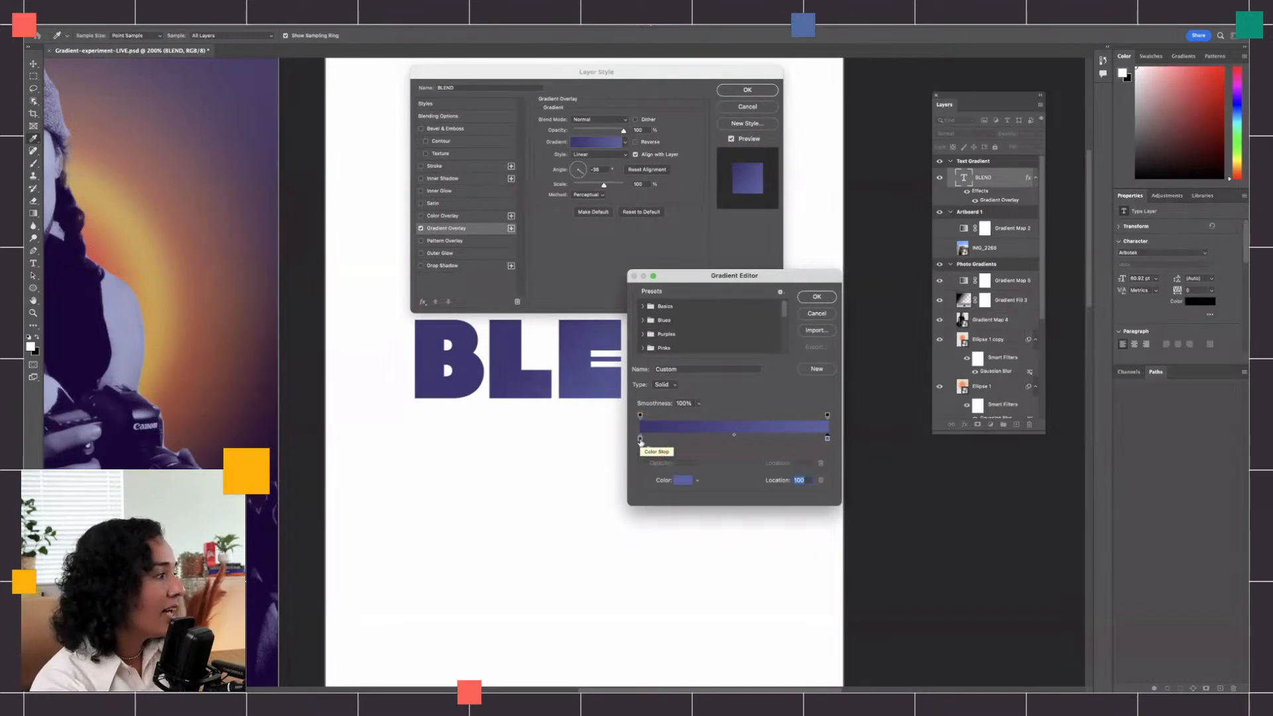
left_click(823, 295)
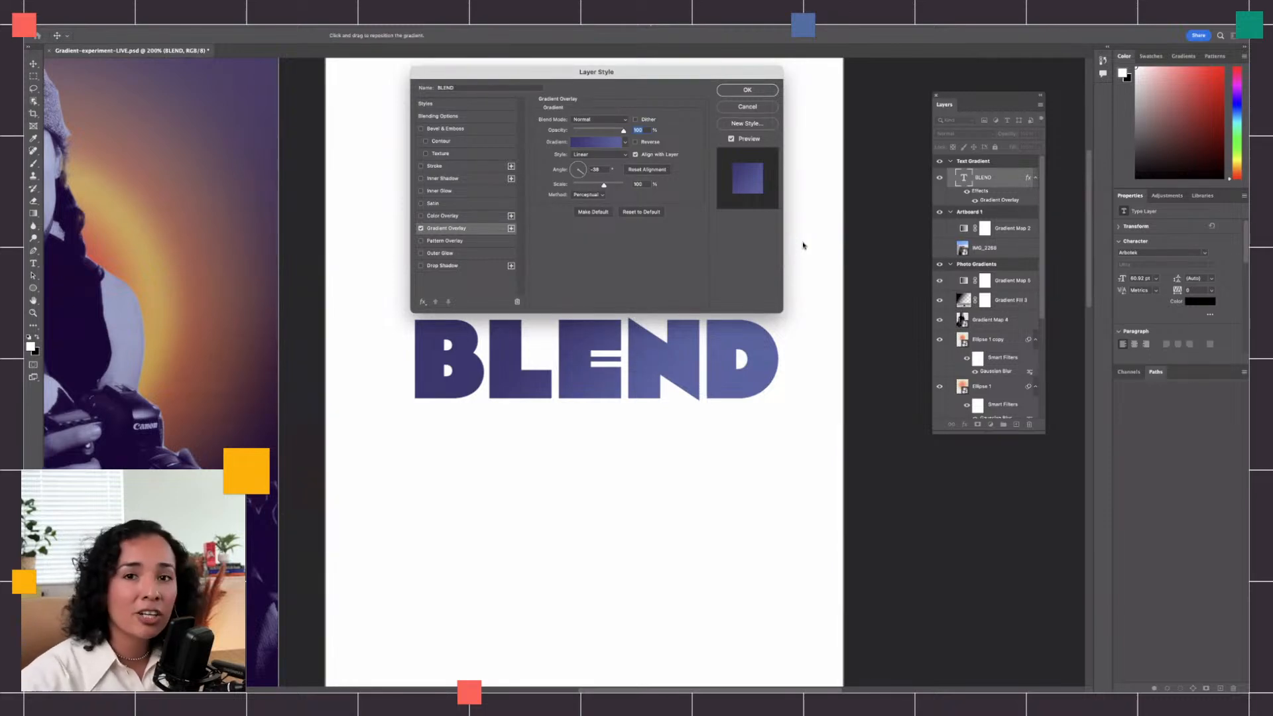
left_click_drag(803, 245, 815, 341)
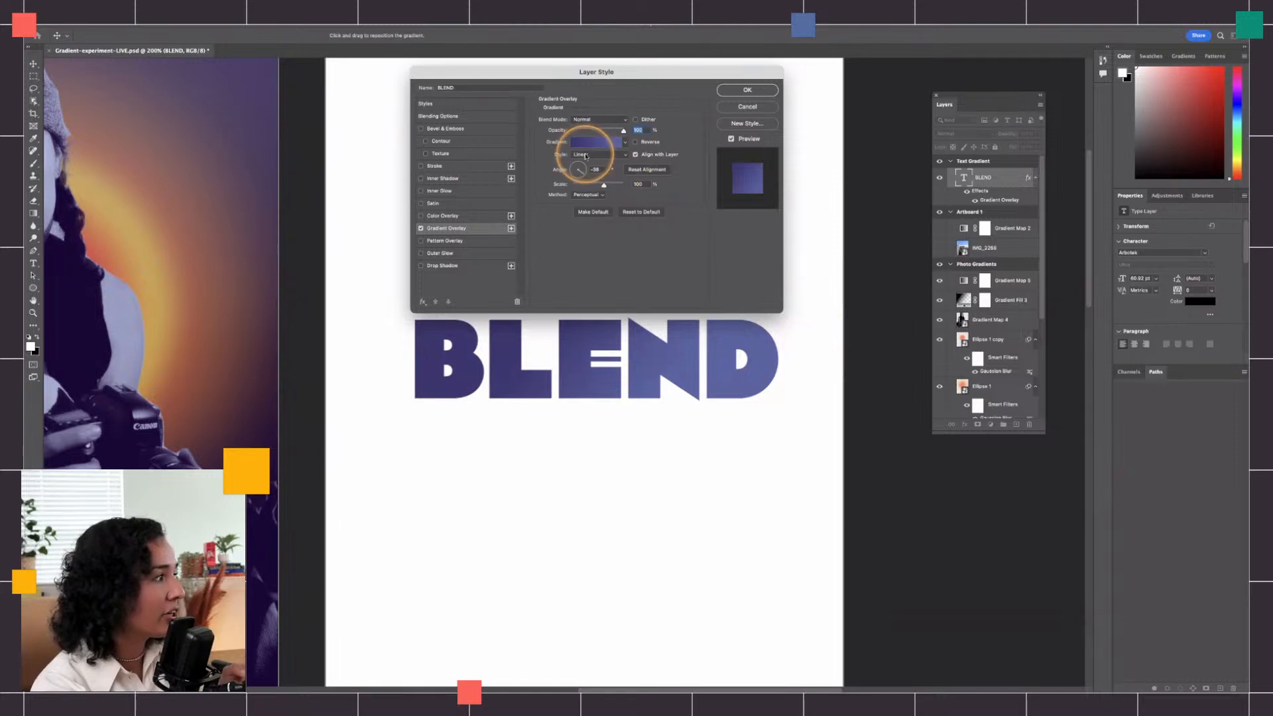
left_click(586, 155)
left_click(586, 155)
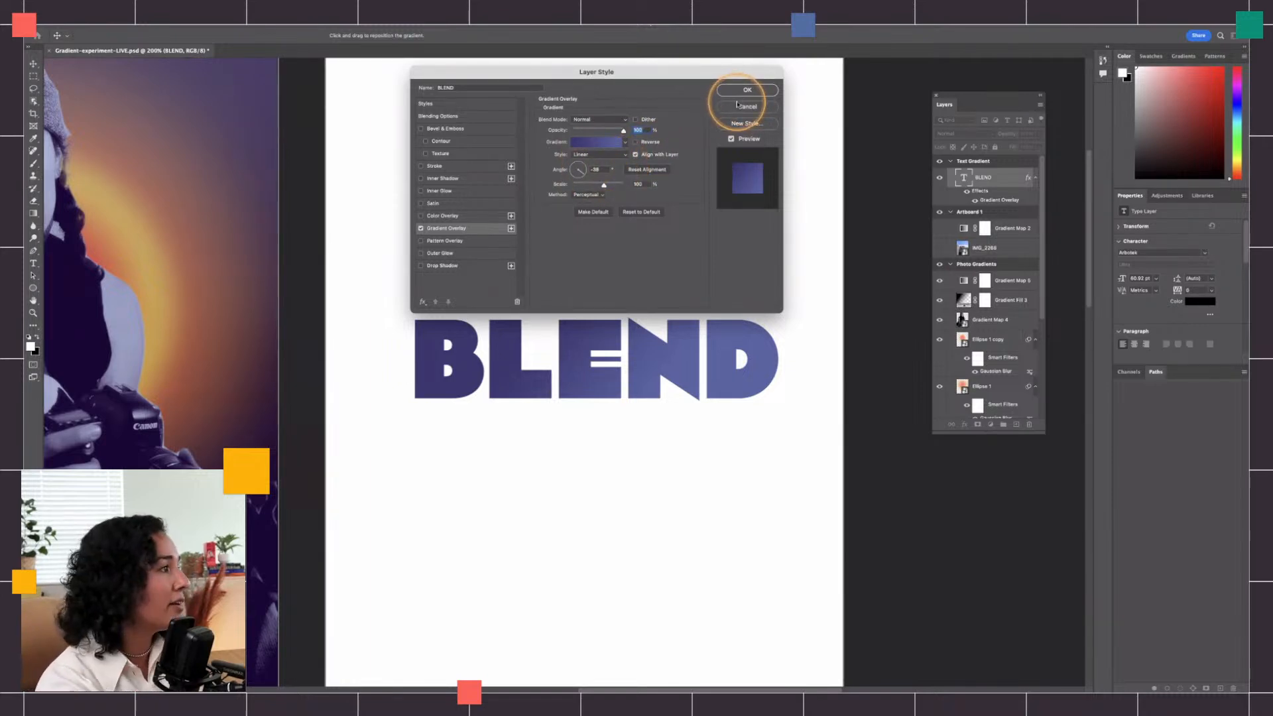
left_click(746, 91)
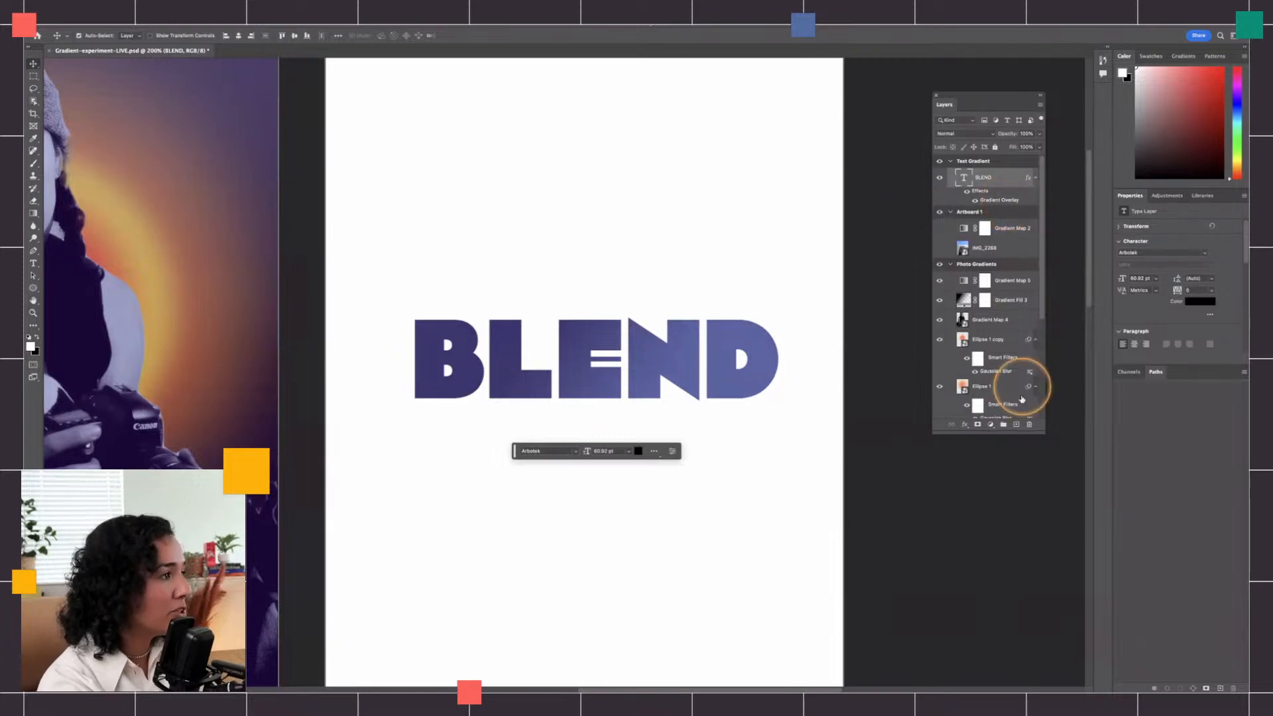
Step: Create a new layer beneath the BLEND text and draw a black-to-white linear gradient horizontally across the Text Gradient artboard
left_click(1015, 424)
left_click_drag(981, 176, 997, 215)
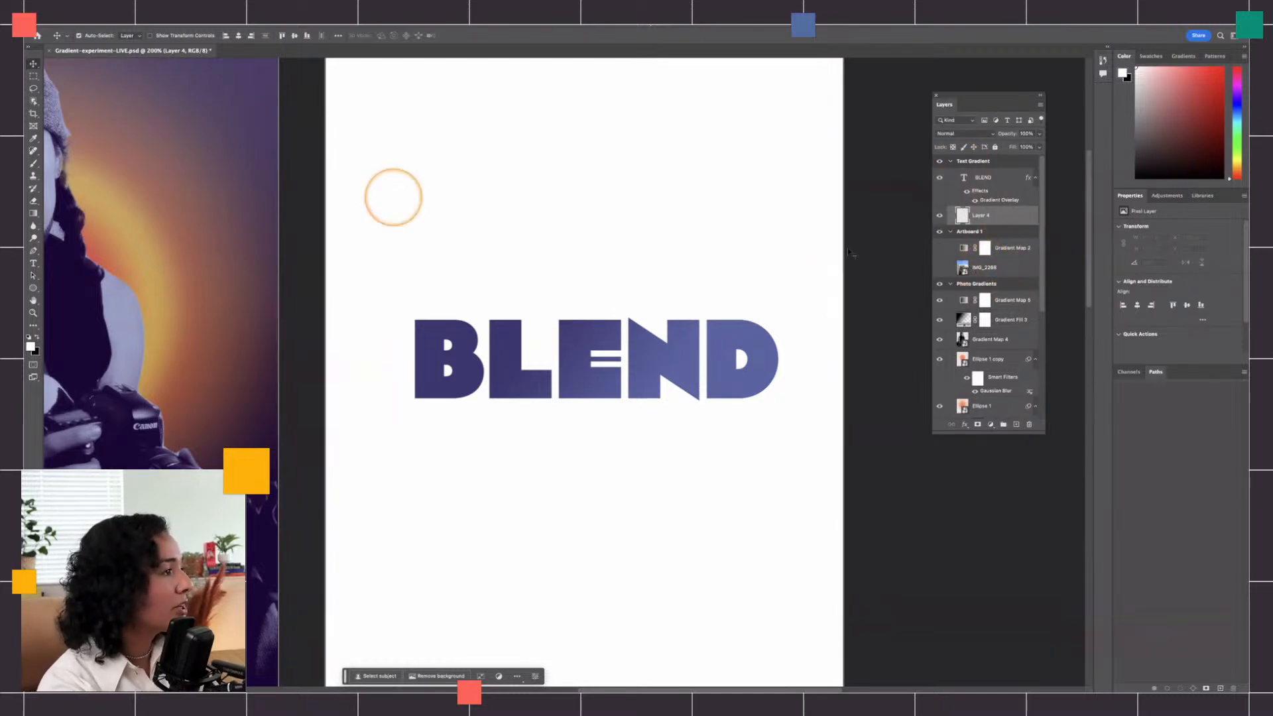
left_click(34, 213)
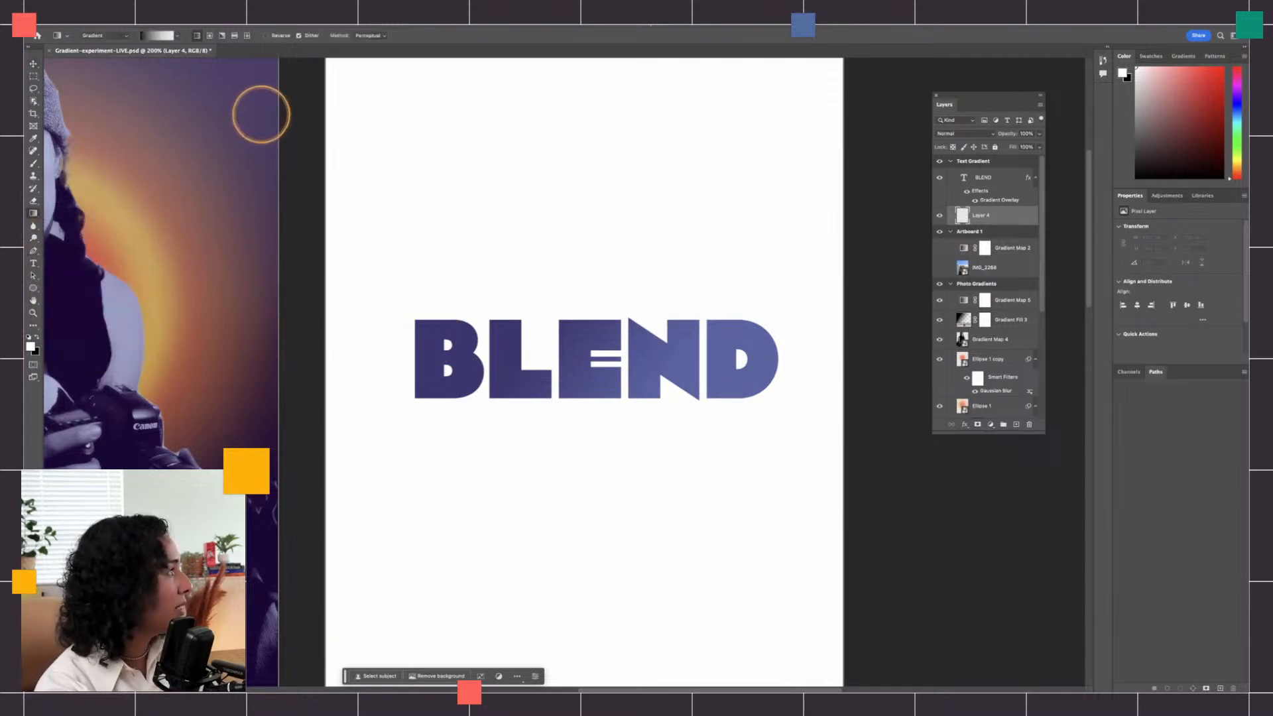
left_click_drag(336, 383, 1147, 358)
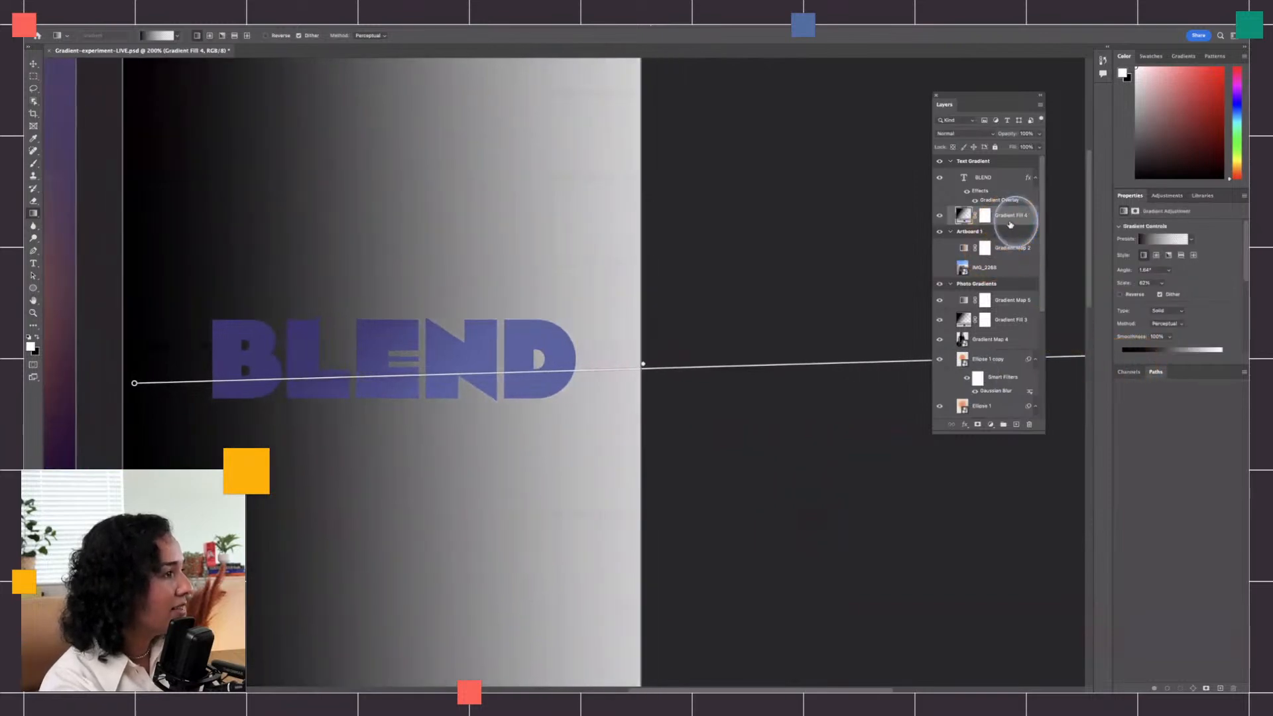
Step: Add a purple-to-blue Gradient Overlay angled nearly horizontally to the gradient fill behind the BLEND text, and review it beside the other artboards
double_click(1010, 222)
left_click(428, 215)
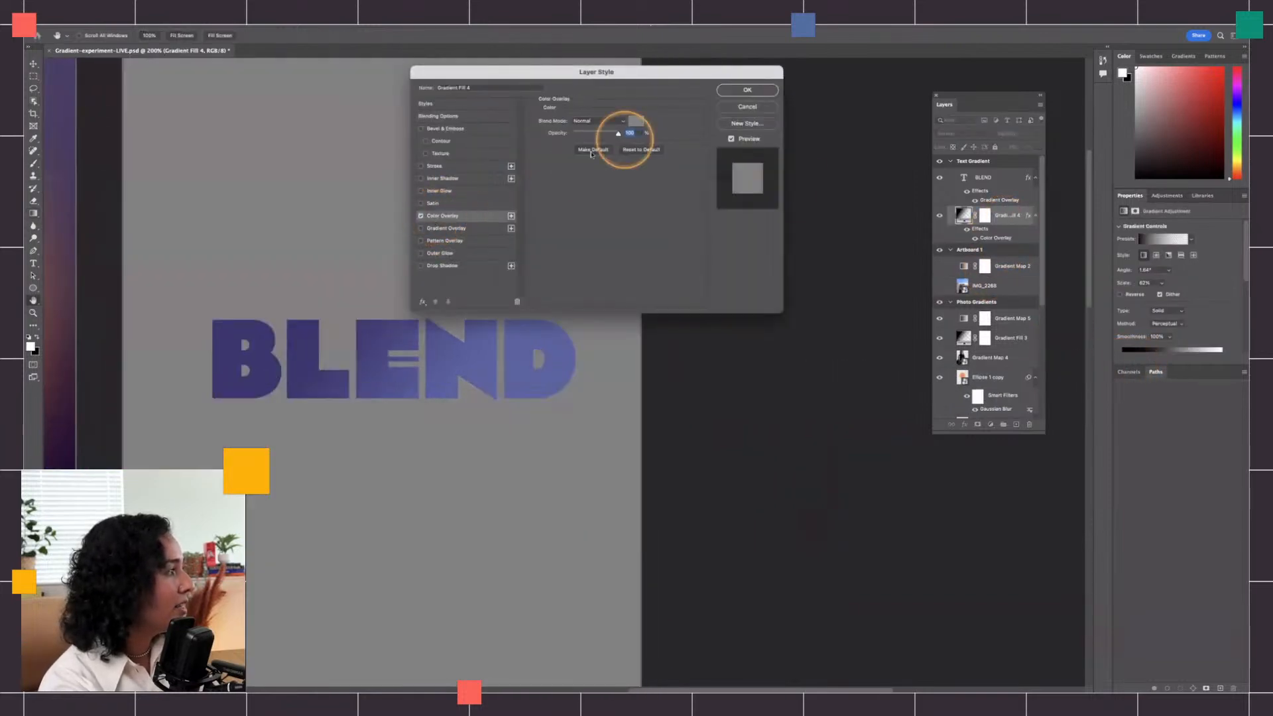
left_click(421, 215)
left_click(451, 229)
mouse_move(580, 174)
left_mouse_down()
mouse_move(567, 175)
mouse_move(577, 165)
left_mouse_up()
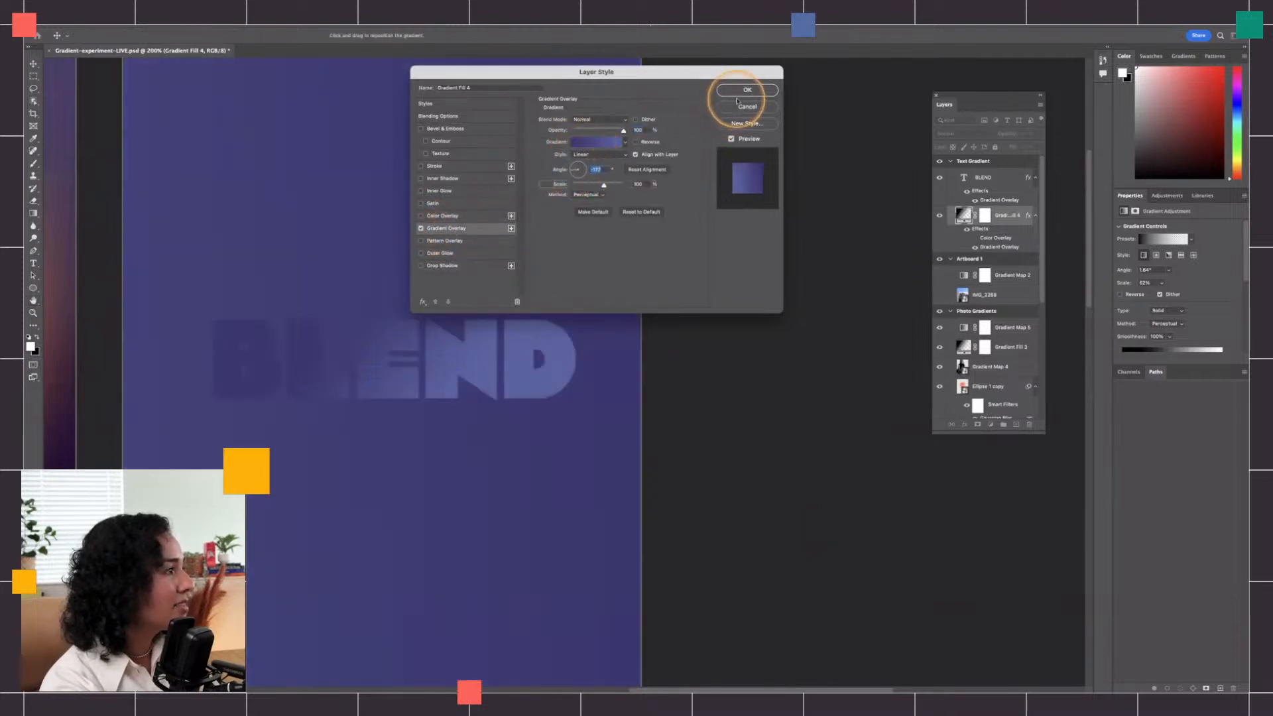
left_click(747, 90)
left_click_drag(437, 389, 571, 421)
key("z")
left_click(510, 436, "alt")
left_click_drag(488, 453, 727, 335)
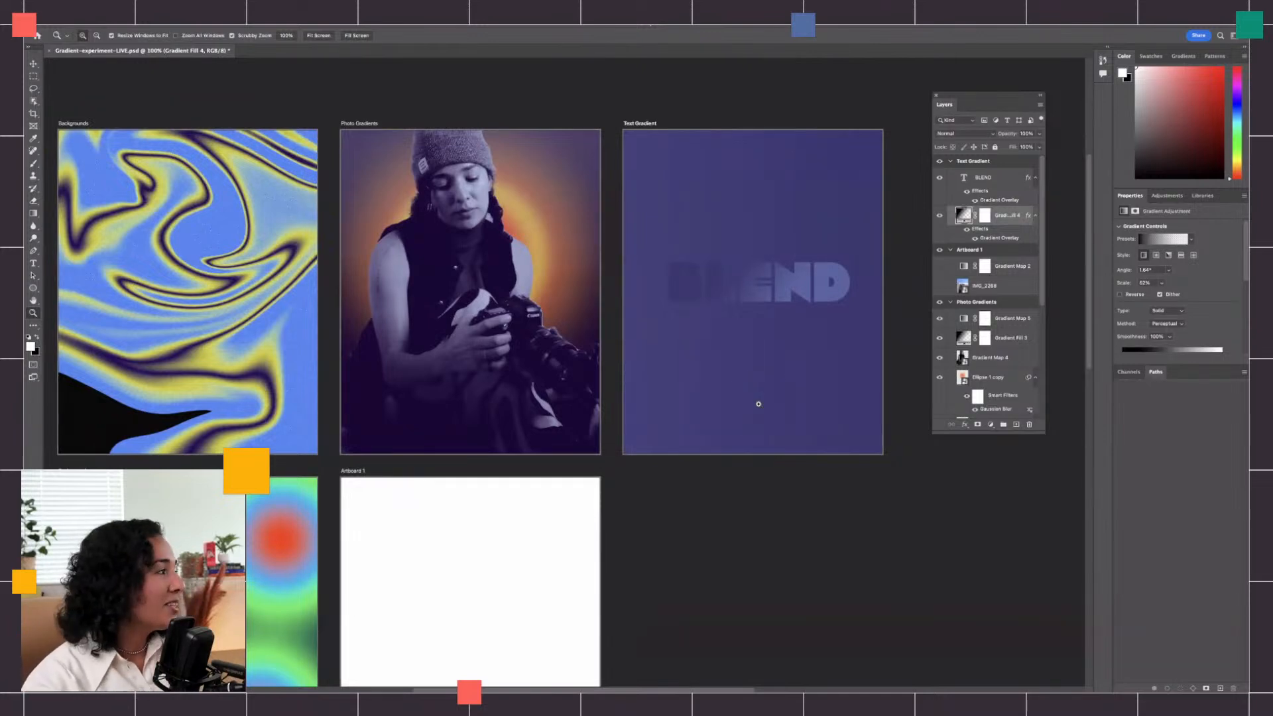
left_click_drag(567, 404, 611, 348)
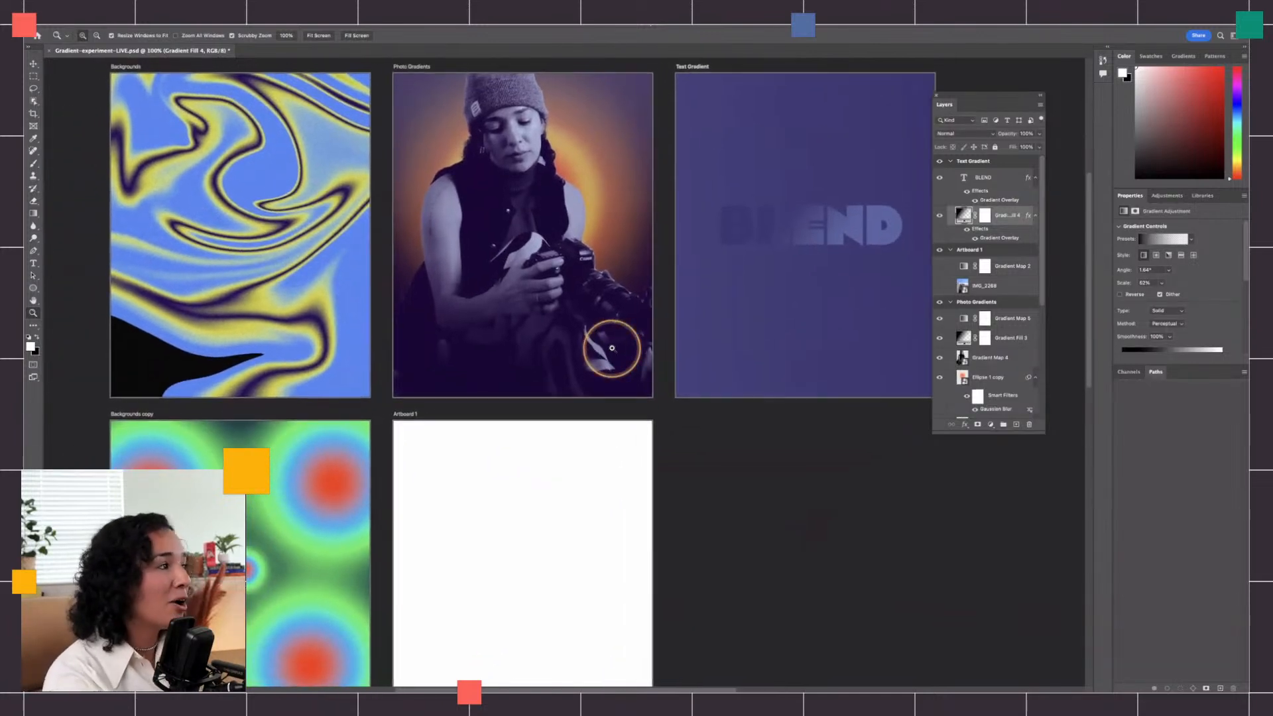